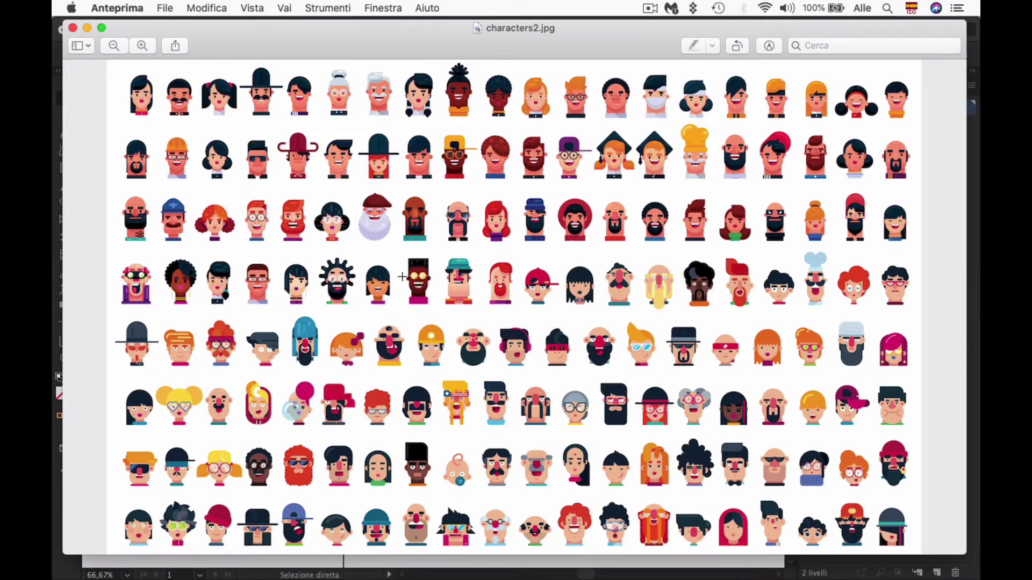
# Step: Switch from the characters2.jpg sheet in Preview to the Illustrator face-reference document
pyautogui.press('super+Tab')
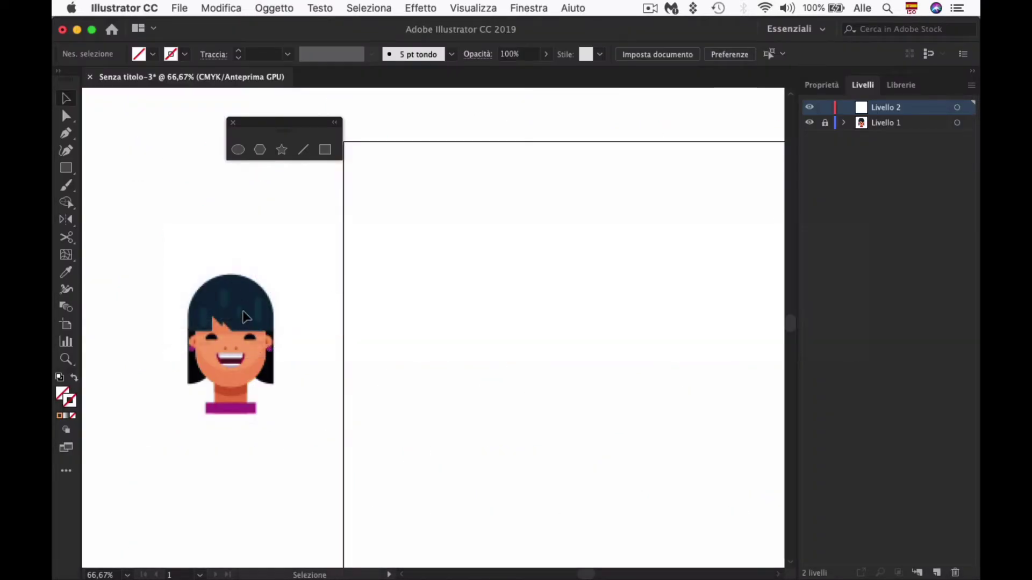
pyautogui.click(825, 123)
pyautogui.click(252, 321)
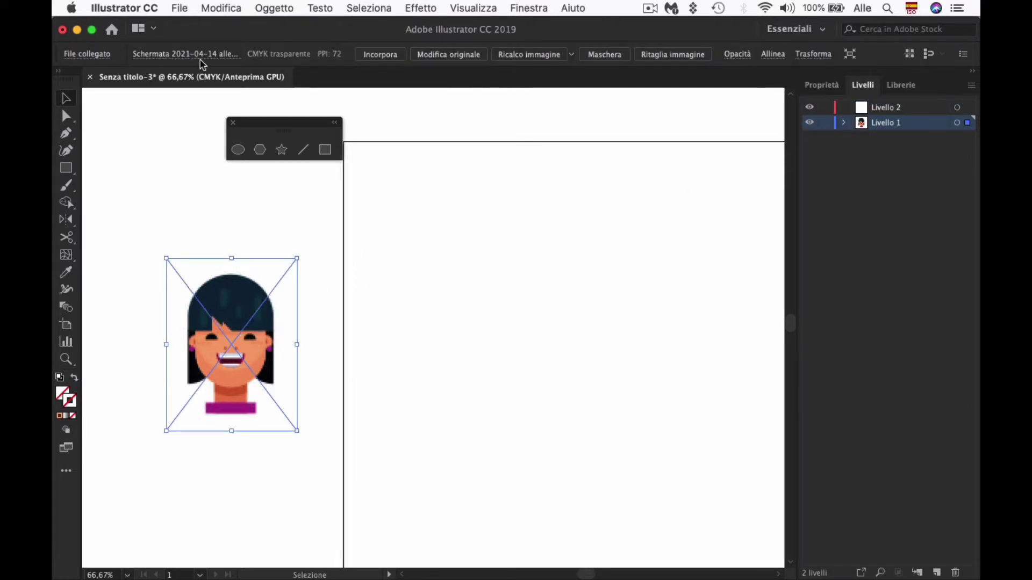
pyautogui.click(203, 55)
pyautogui.click(398, 215)
pyautogui.click(825, 122)
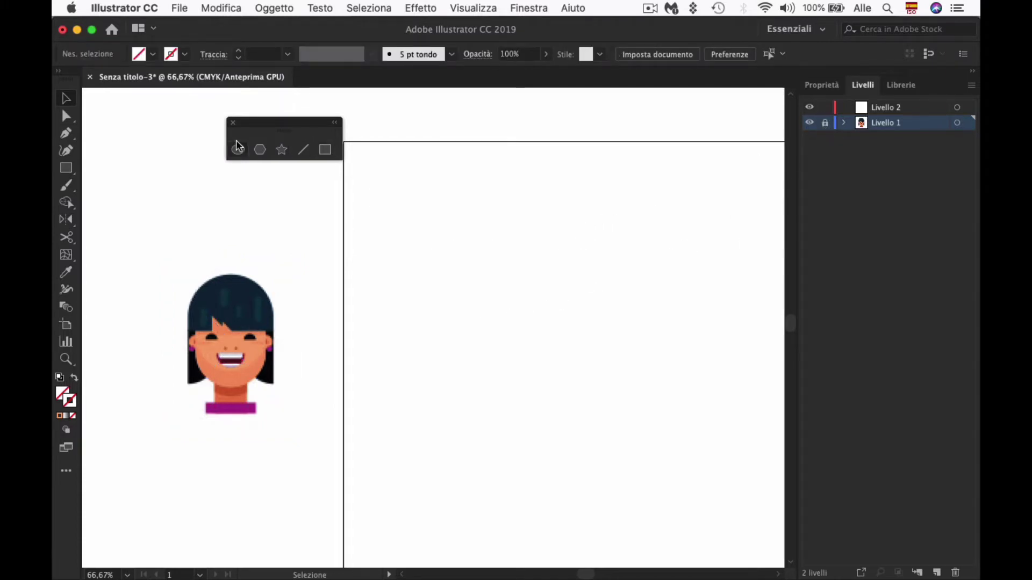
pyautogui.click(73, 170)
pyautogui.moveTo(423, 343); pyautogui.dragTo(457, 273)
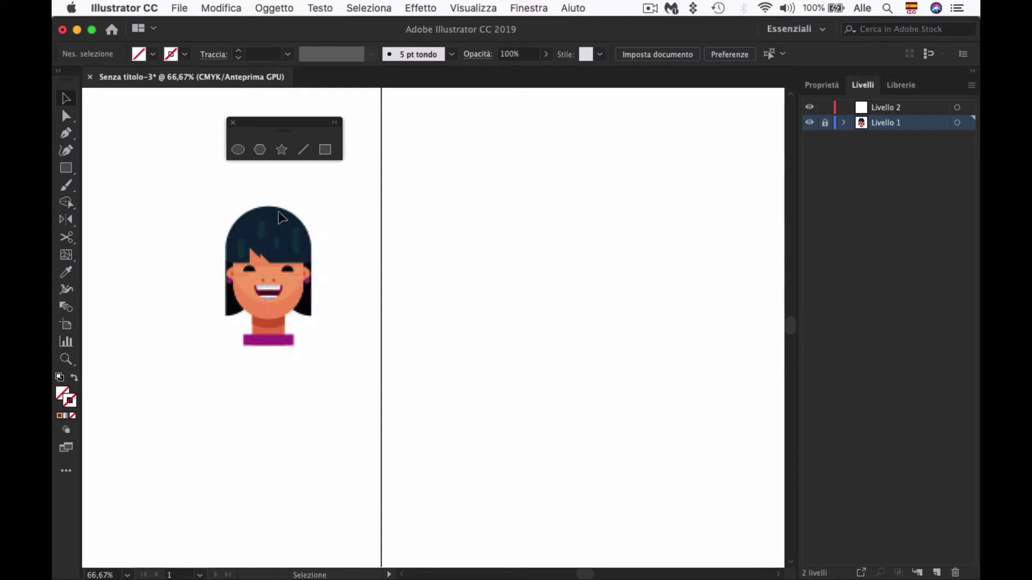
# Step: On Livello 2, draw an ellipse over the hair and face and widen it to the face's left edge
pyautogui.click(238, 150)
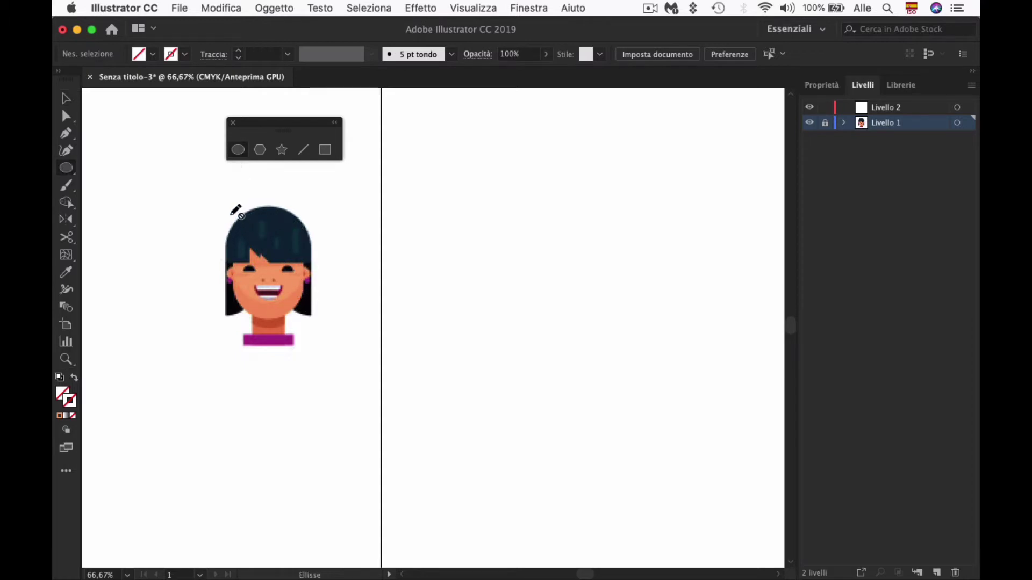
pyautogui.click(908, 110)
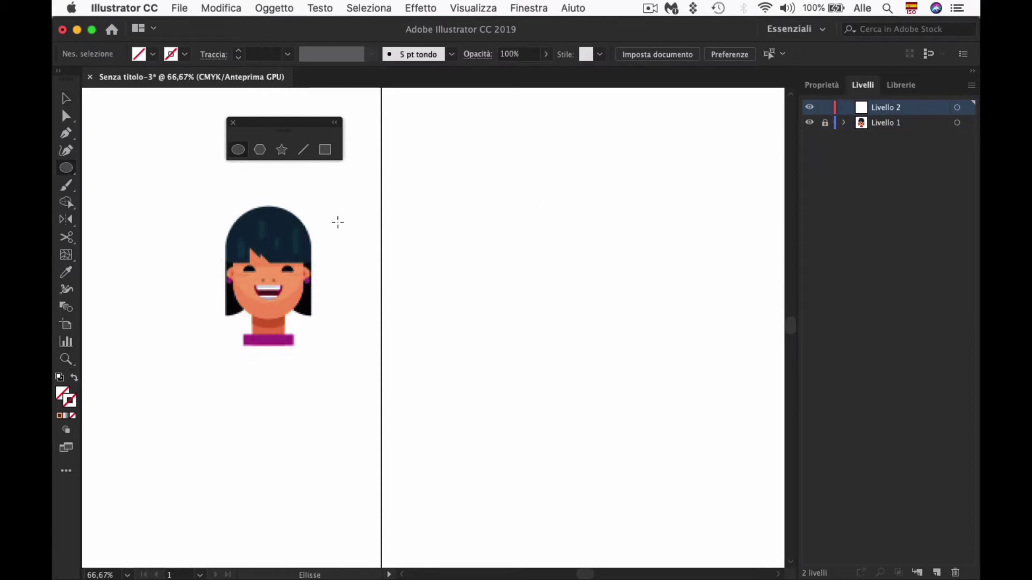
pyautogui.moveTo(231, 207); pyautogui.dragTo(308, 320)
pyautogui.press('v')
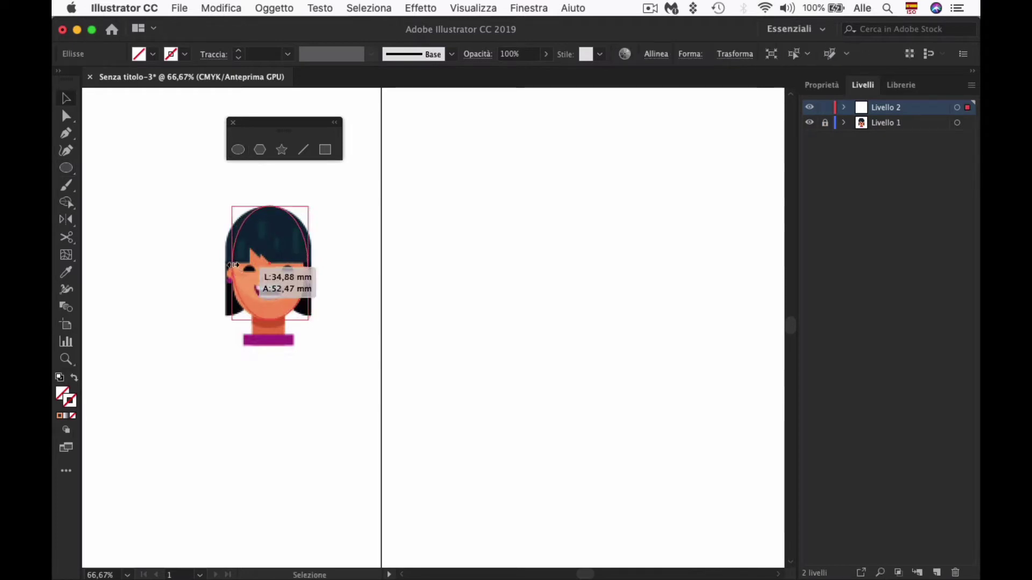
pyautogui.moveTo(233, 265); pyautogui.dragTo(228, 264)
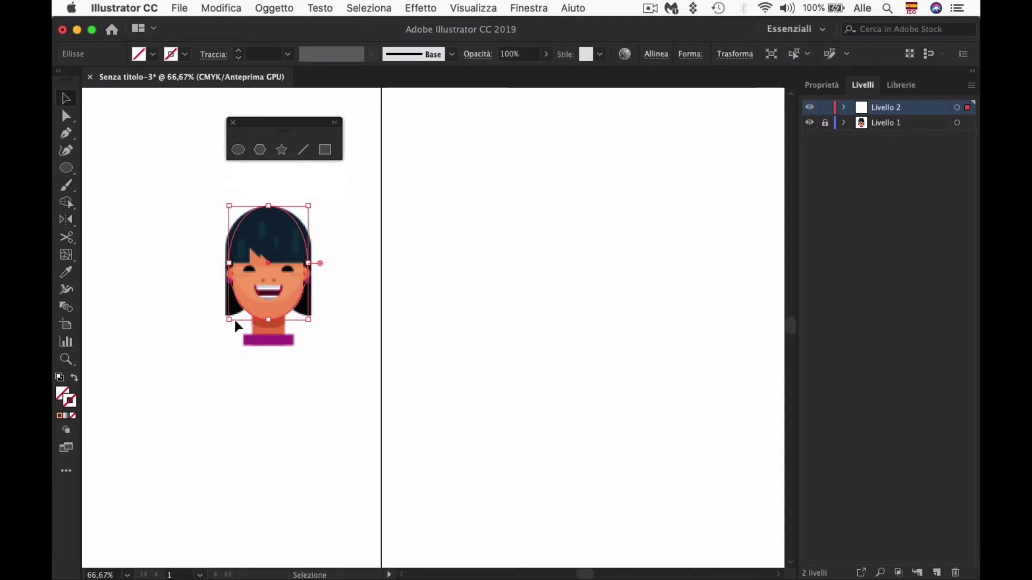
pyautogui.click(277, 304)
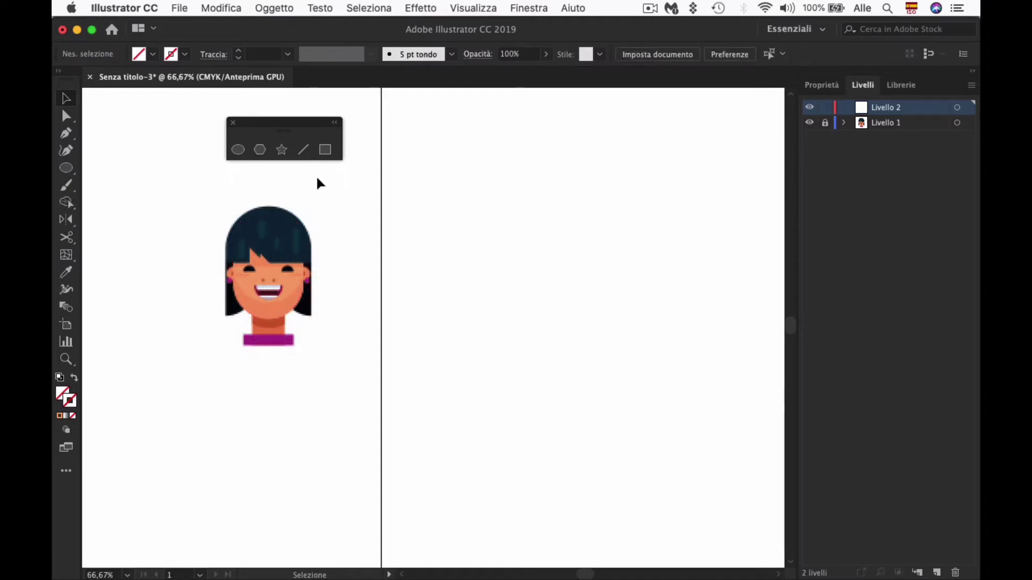
# Step: Draw a rectangle covering the face and zoom in to 150%
pyautogui.click(325, 150)
pyautogui.moveTo(232, 218)
pyautogui.mouseDown()
pyautogui.moveTo(288, 319)
pyautogui.moveTo(304, 321)
pyautogui.mouseUp()
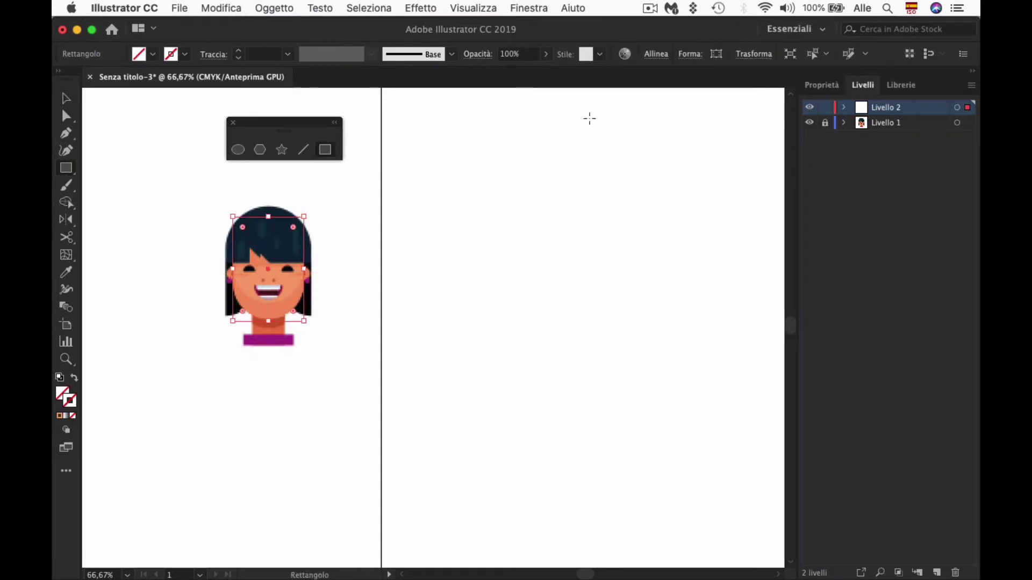
pyautogui.press('z')
pyautogui.click(295, 313)
pyautogui.click(450, 353)
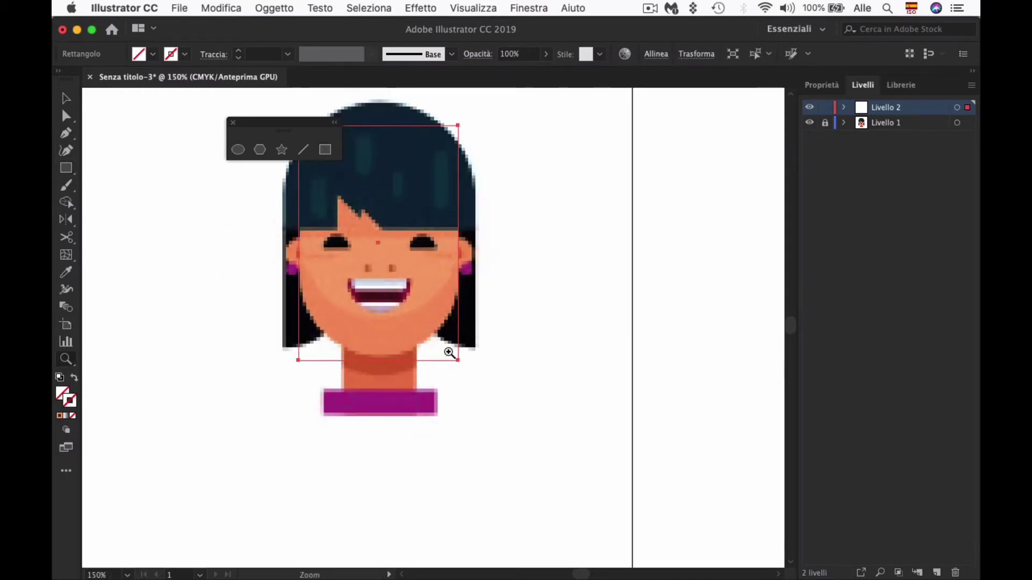
pyautogui.press('v')
pyautogui.moveTo(450, 352)
pyautogui.mouseDown()
pyautogui.moveTo(430, 331)
pyautogui.moveTo(456, 357)
pyautogui.mouseUp()
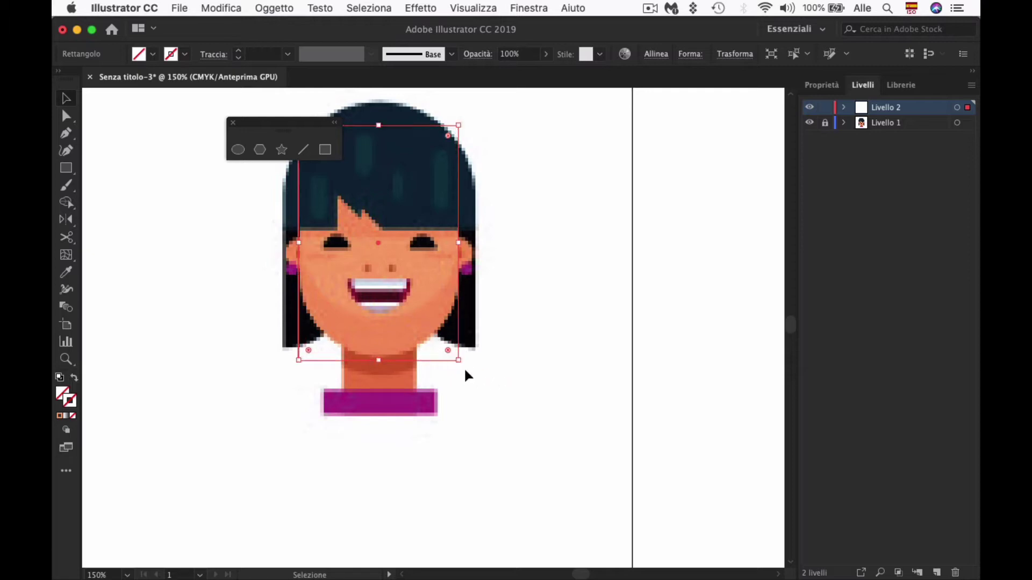
# Step: Round the rectangle's bottom corners into a chin curve and fill it with the sampled skin colour
pyautogui.press('a')
pyautogui.click(457, 361)
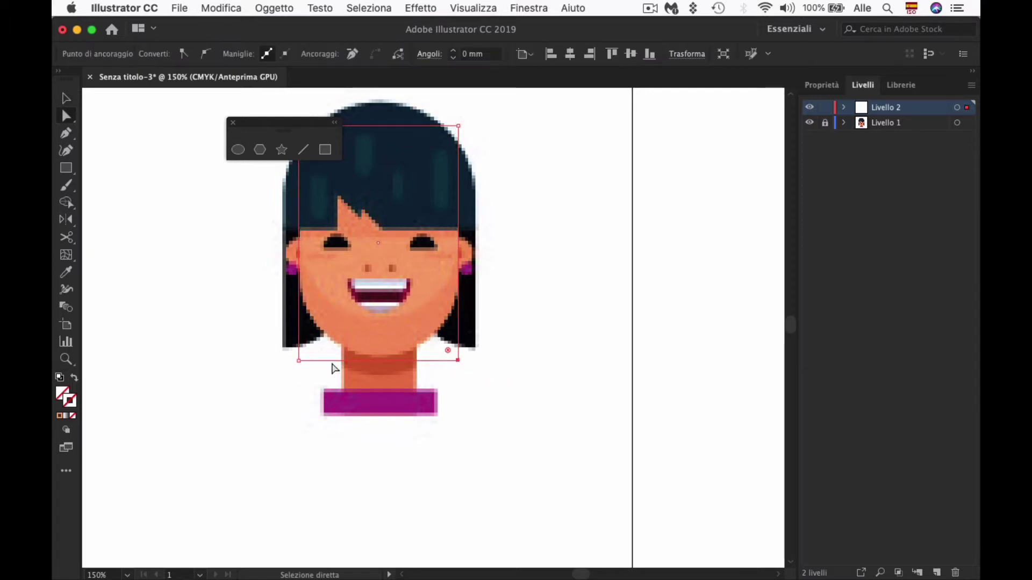
pyautogui.keyDown('shift'); pyautogui.click(298, 361); pyautogui.keyUp('shift')
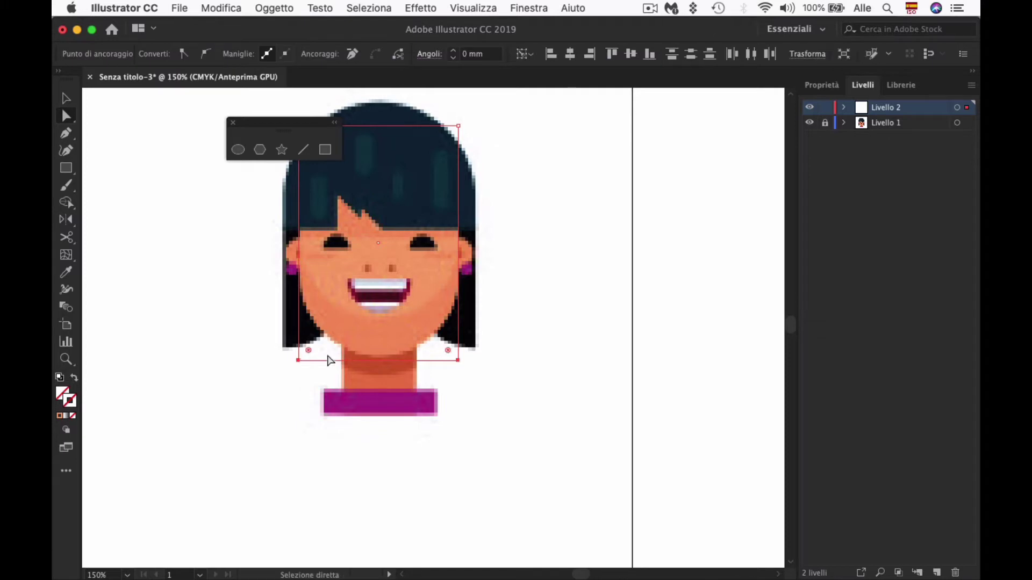
pyautogui.moveTo(309, 353); pyautogui.dragTo(391, 265)
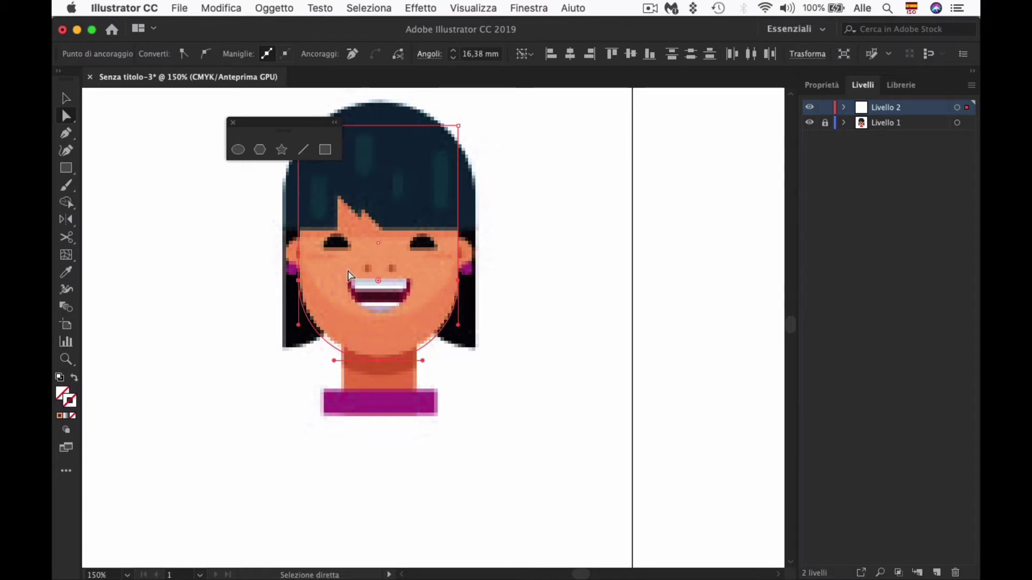
pyautogui.press('z')
pyautogui.click(309, 215)
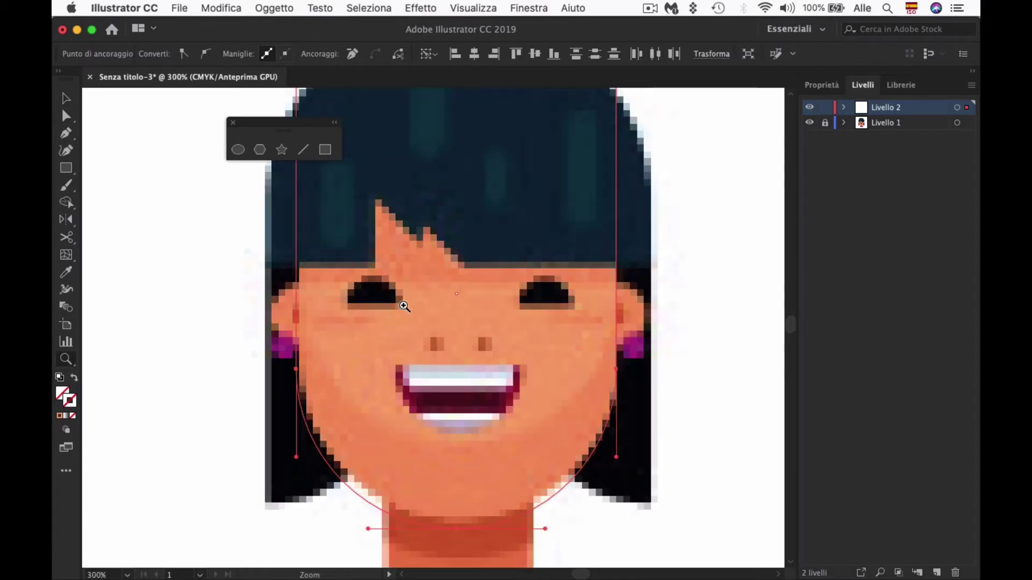
pyautogui.moveTo(361, 344); pyautogui.dragTo(377, 324)
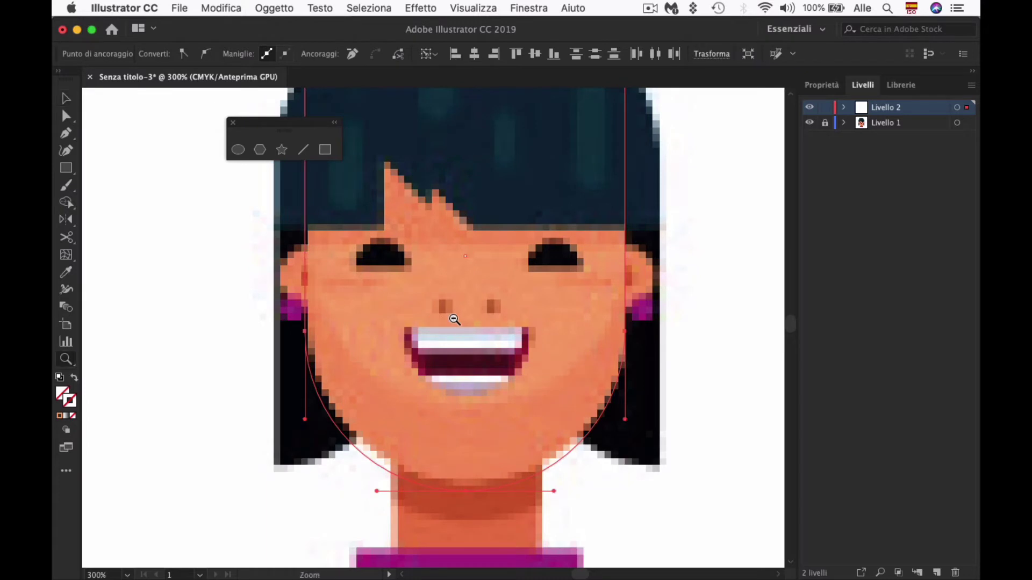
pyautogui.hotkey('ctrl', '-')
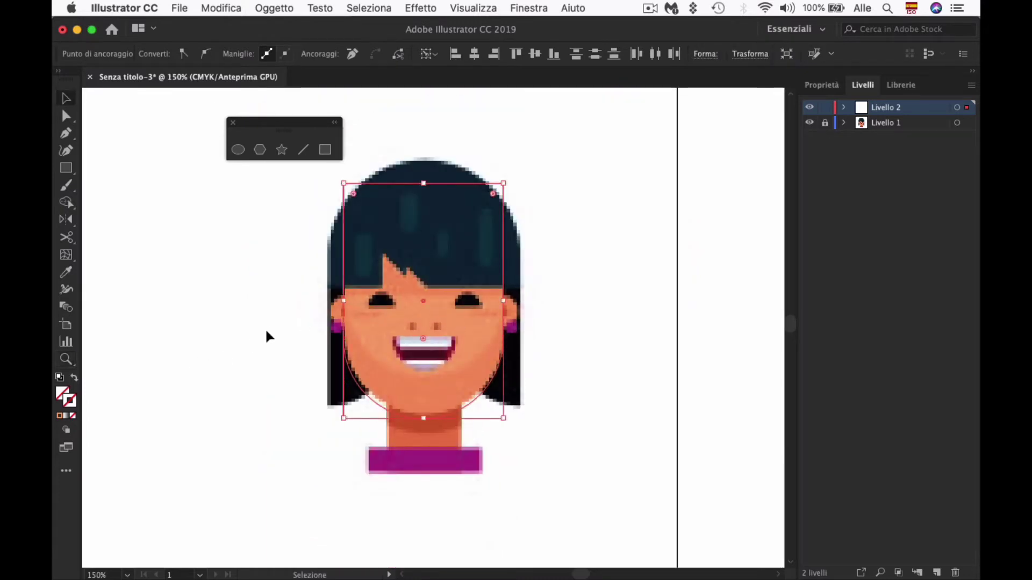
pyautogui.press('i')
pyautogui.click(401, 294)
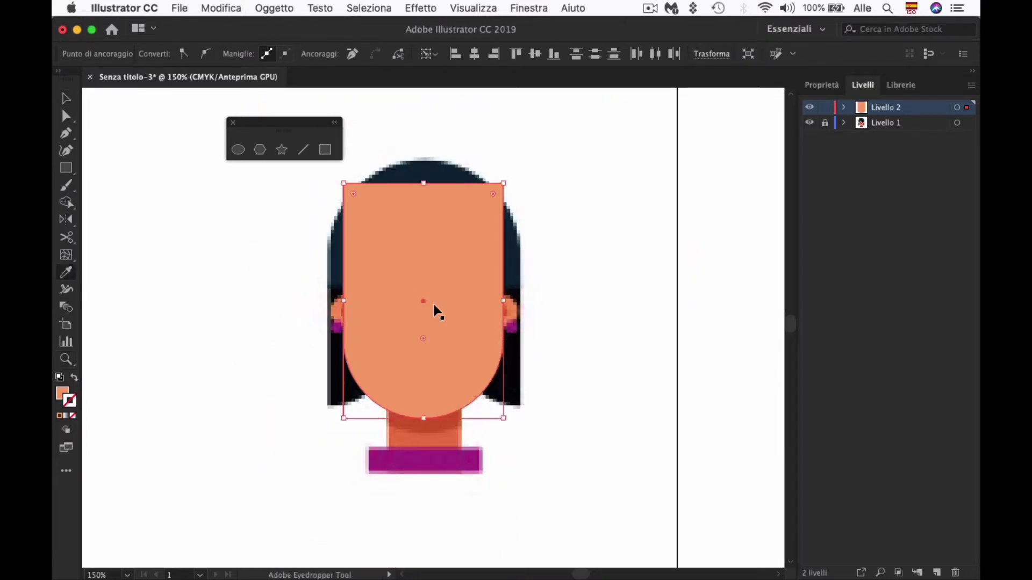
# Step: Move the face shape left of the reference and draw an outlined ellipse over the reference head
pyautogui.press('v')
pyautogui.moveTo(470, 311); pyautogui.dragTo(254, 316)
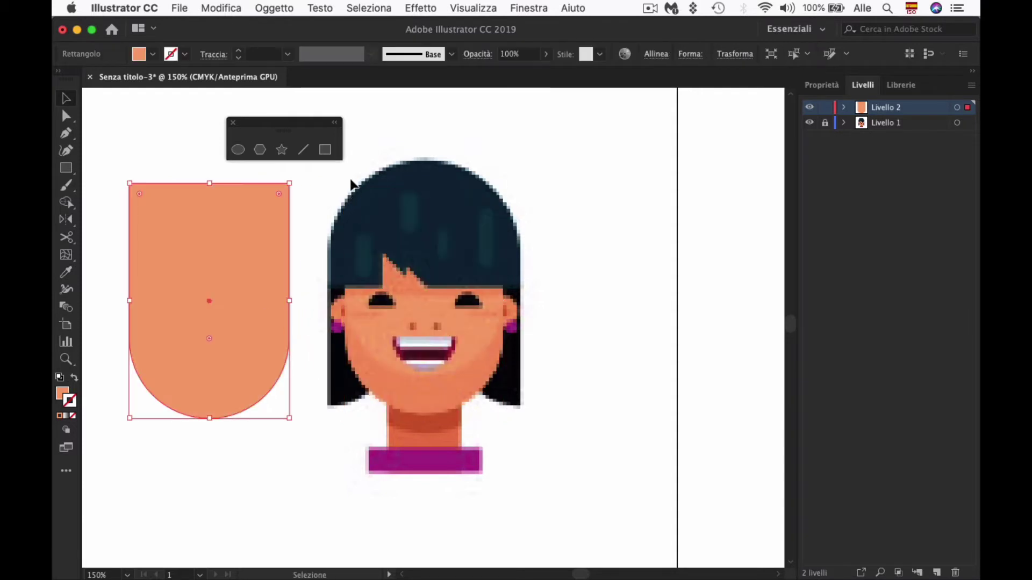
pyautogui.click(249, 154)
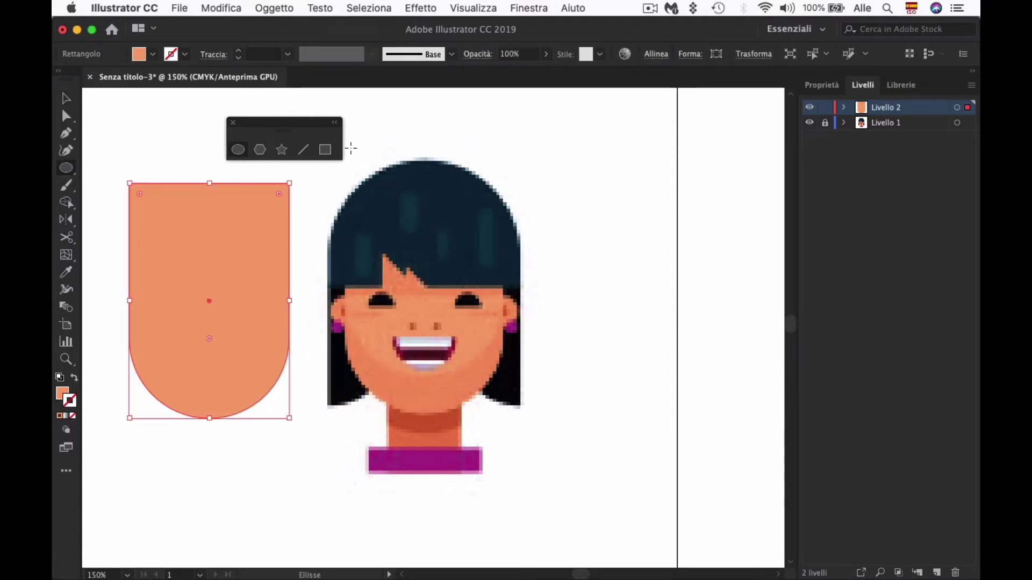
pyautogui.moveTo(350, 147)
pyautogui.mouseDown()
pyautogui.moveTo(554, 415)
pyautogui.moveTo(542, 438)
pyautogui.mouseUp()
pyautogui.press('v')
pyautogui.moveTo(486, 375)
pyautogui.mouseDown()
pyautogui.moveTo(468, 349)
pyautogui.moveTo(468, 360)
pyautogui.mouseUp()
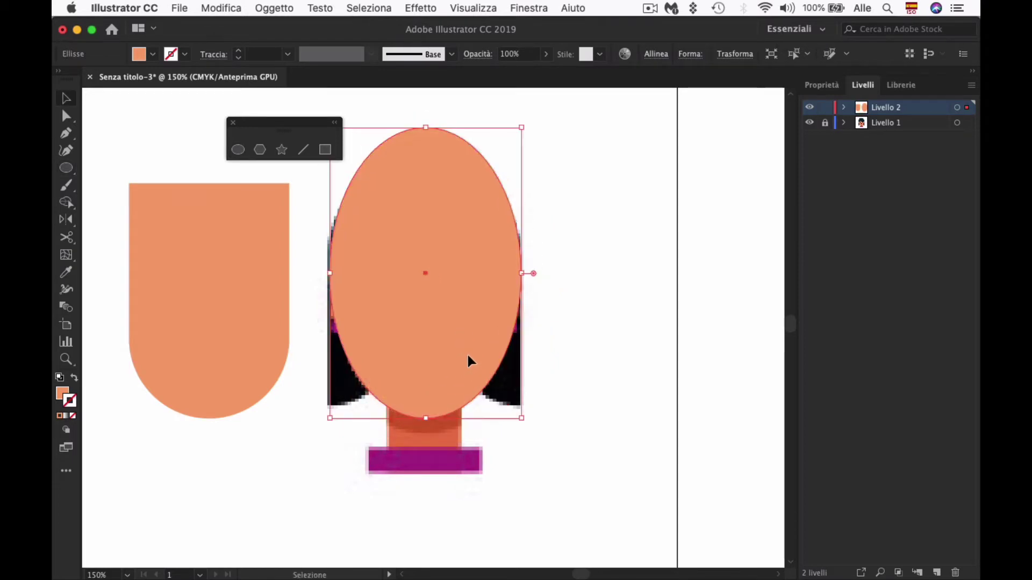
pyautogui.hotkey('ctrl', 'y')
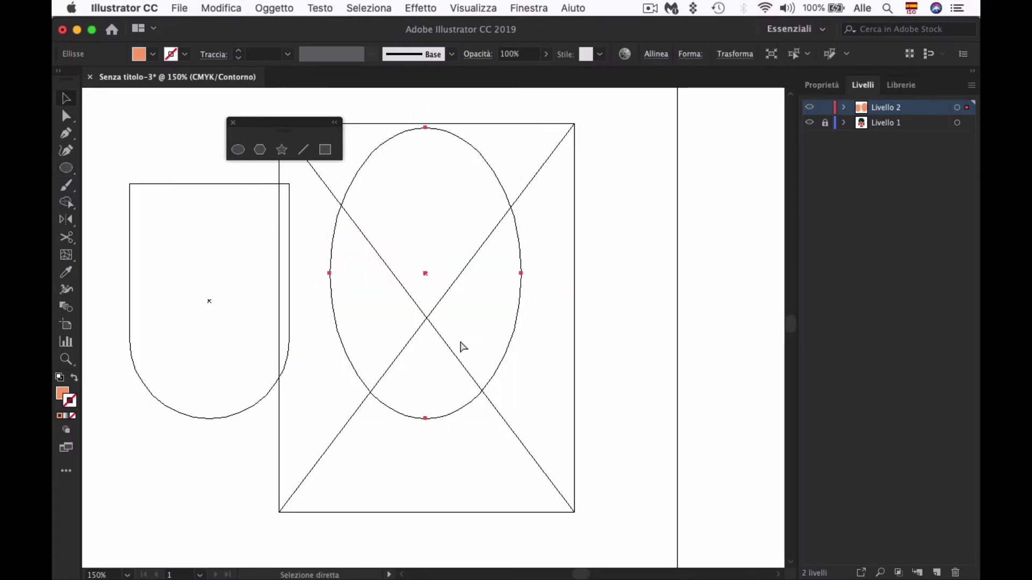
pyautogui.hotkey('ctrl', 'y')
pyautogui.hotkey('shift', 'x')
# Step: Zoom to 200% on the face and select the orange rounded face shape
pyautogui.press('z')
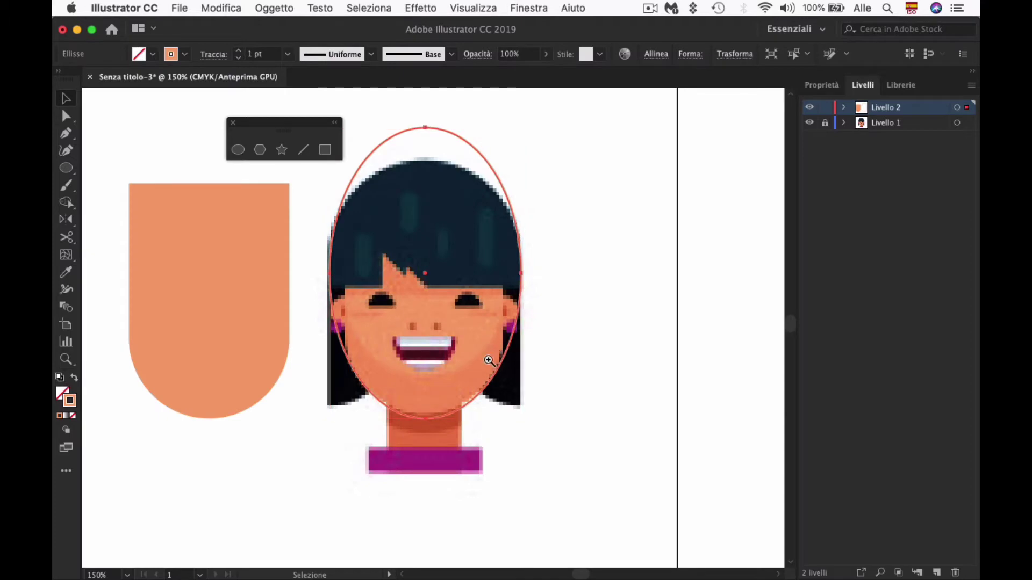
pyautogui.click(489, 360)
pyautogui.moveTo(488, 360)
pyautogui.mouseDown()
pyautogui.moveTo(514, 383)
pyautogui.moveTo(548, 387)
pyautogui.mouseUp()
pyautogui.press('v')
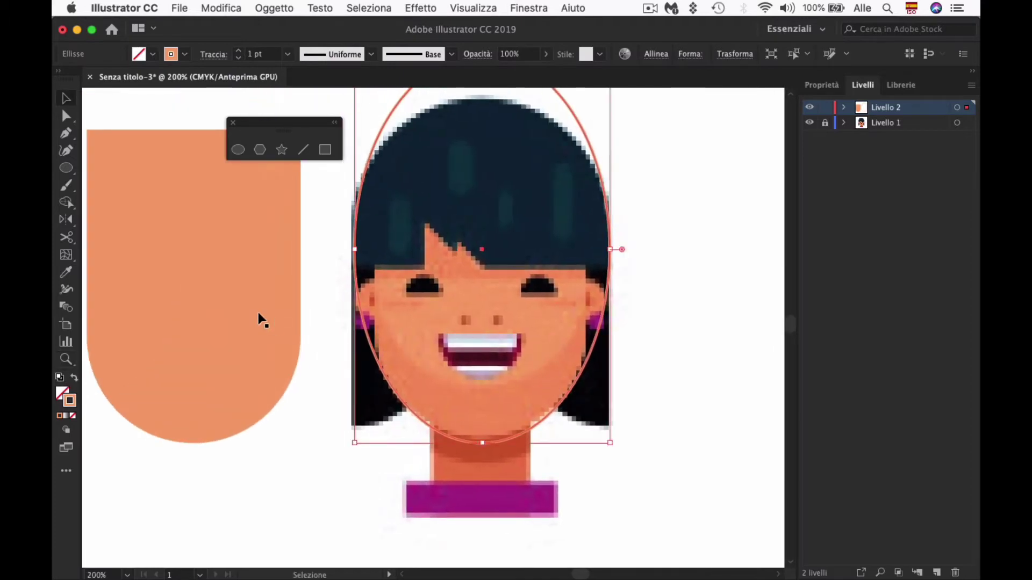
pyautogui.click(260, 317)
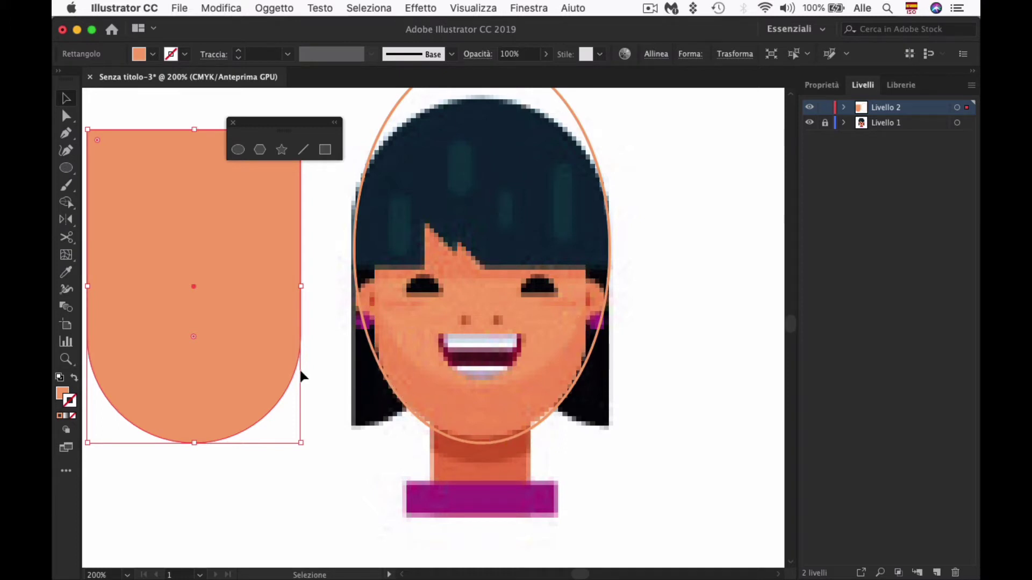
# Step: Add anchors on both sides of the tracing ellipse and delete its lower-left arc
pyautogui.click(587, 364)
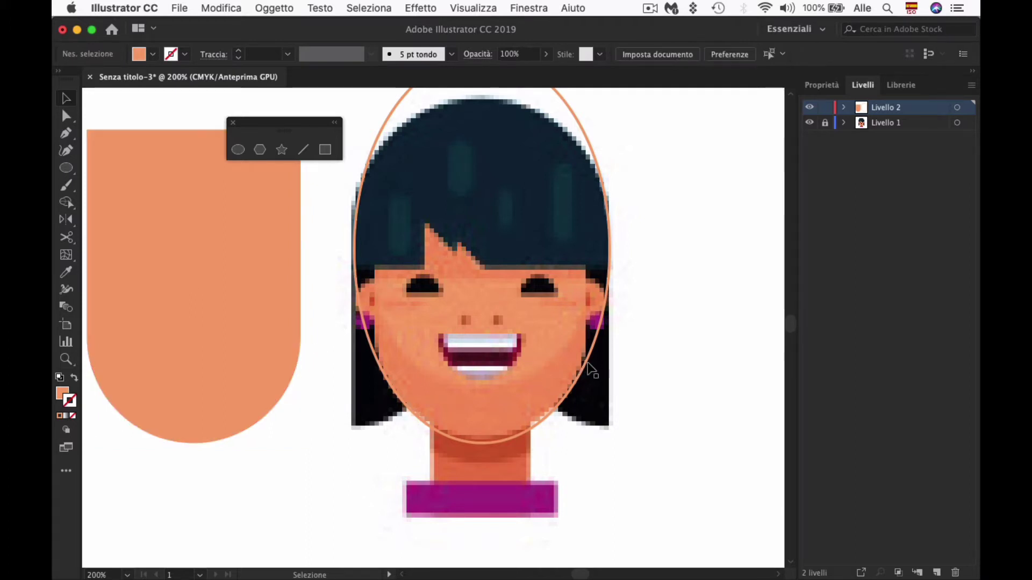
pyautogui.click(588, 366)
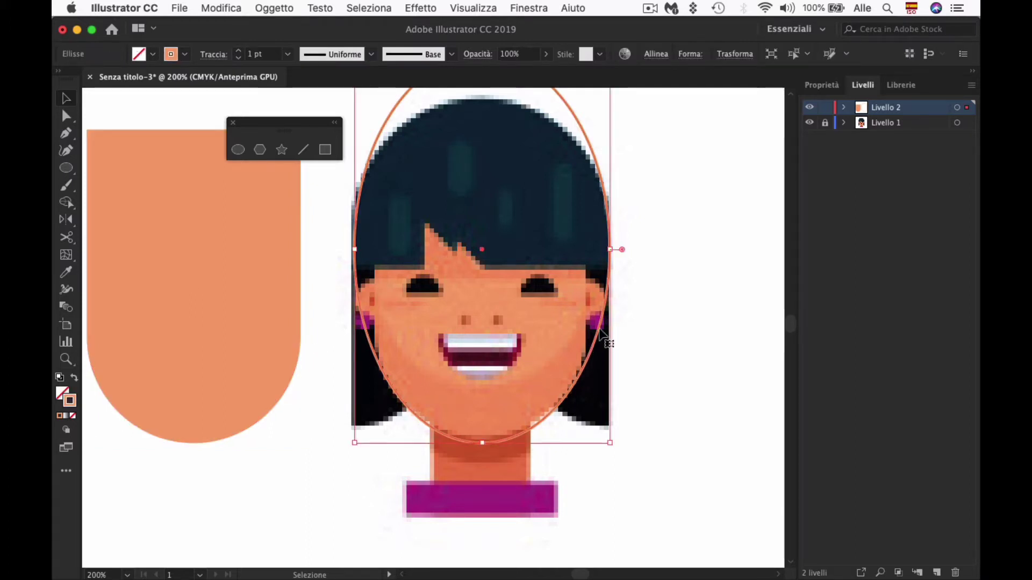
pyautogui.press('p')
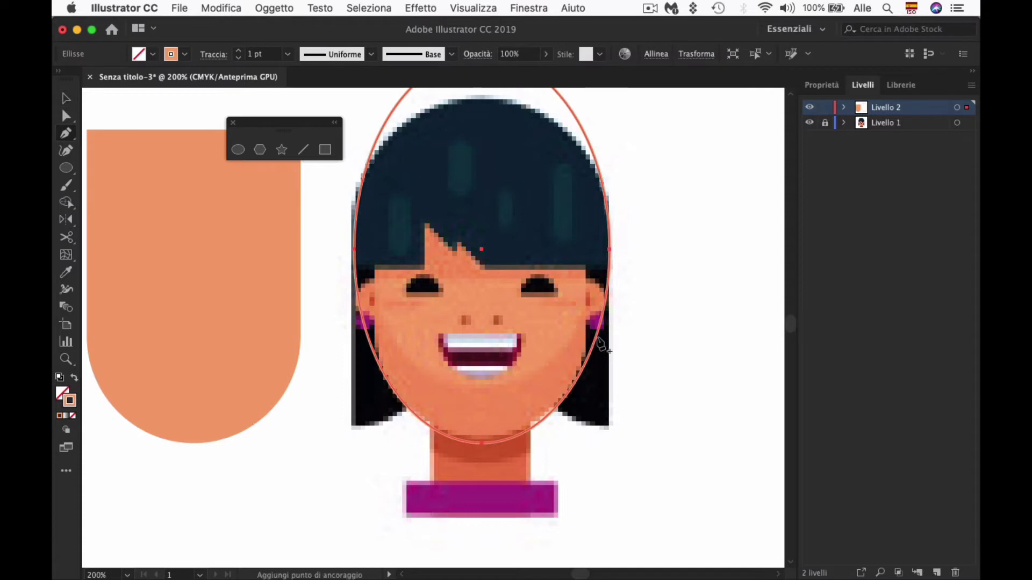
pyautogui.click(597, 337)
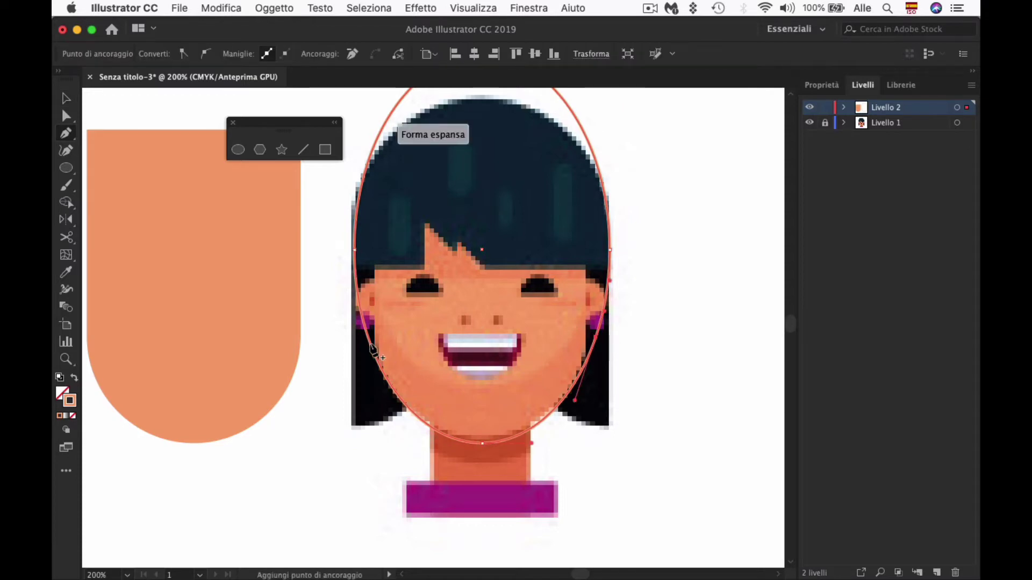
pyautogui.click(370, 343)
pyautogui.press('BackSpace')
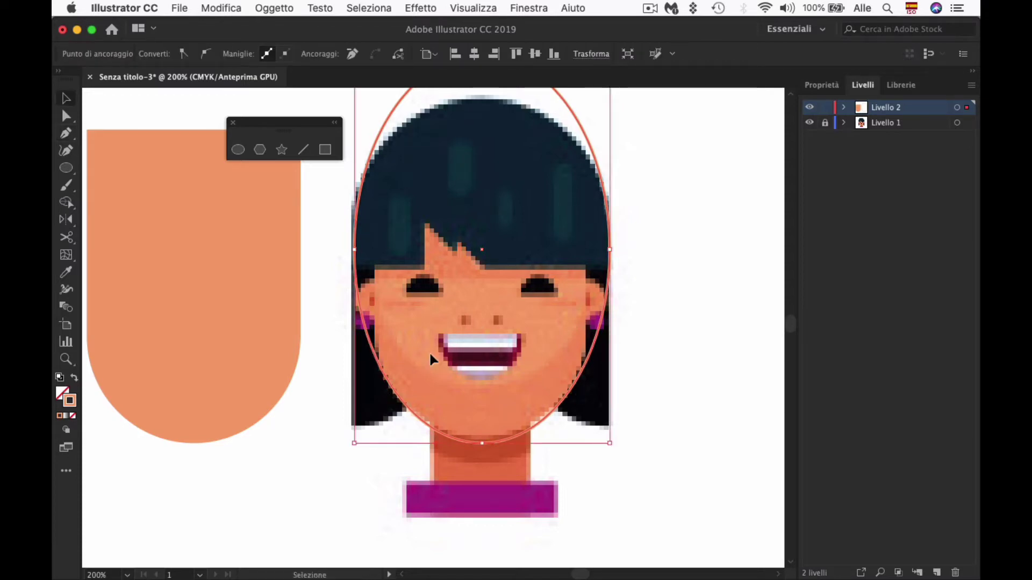
pyautogui.press('v')
pyautogui.click(431, 359)
pyautogui.press('z')
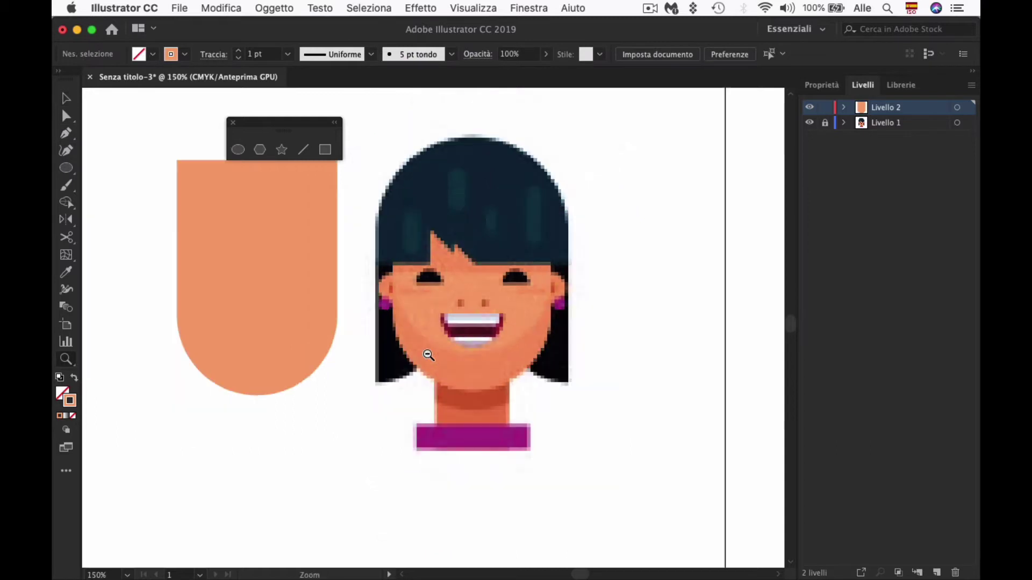
pyautogui.keyDown('alt'); pyautogui.click(427, 358); pyautogui.keyUp('alt')
# Step: Refit the orange face shape over the reference as an outline, then slide it back right as a solid fill
pyautogui.press('v')
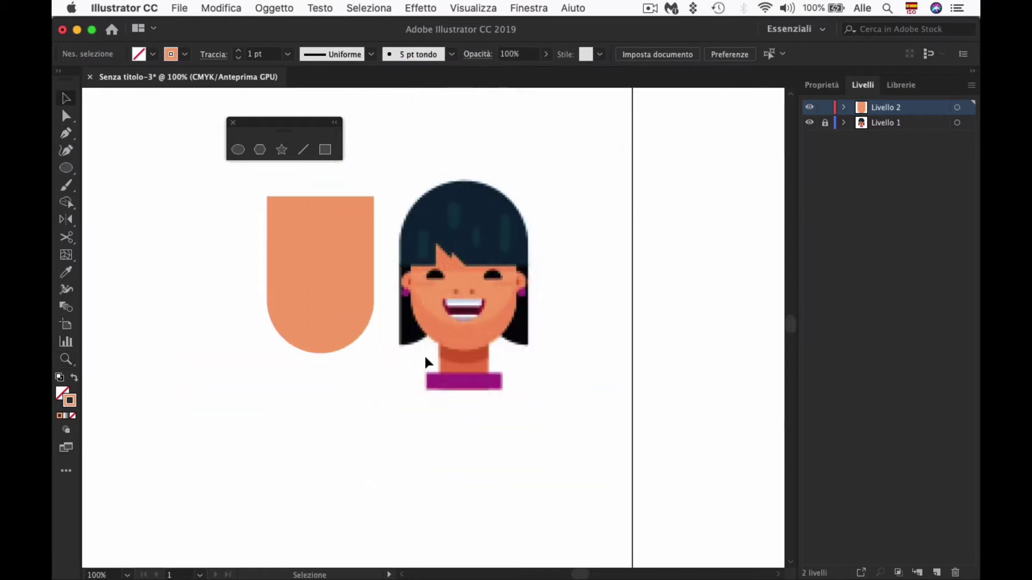
pyautogui.moveTo(313, 325); pyautogui.dragTo(457, 325)
pyautogui.scroll(3, 462, 328)
pyautogui.hotkey('ctrl', 'y')
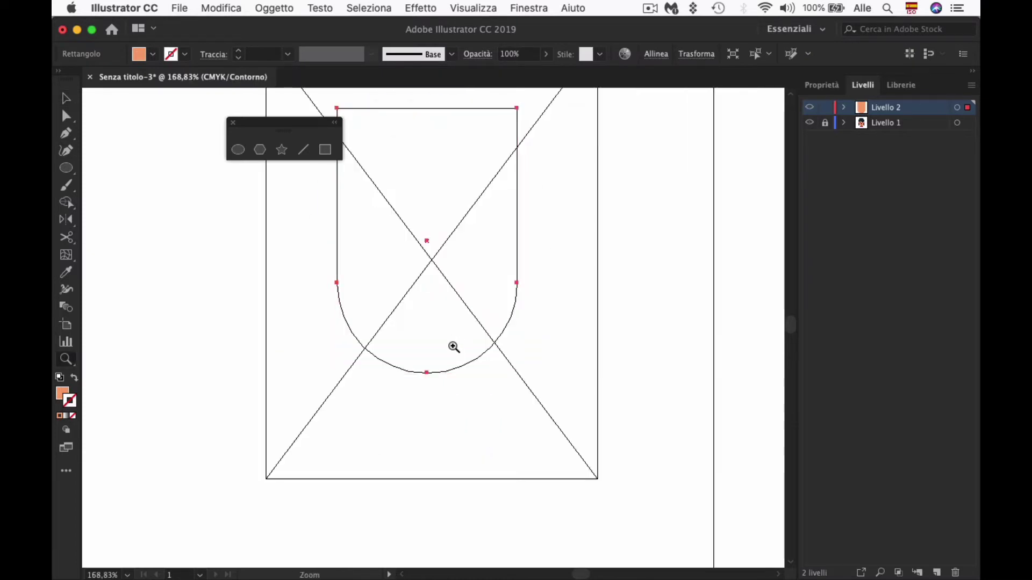
pyautogui.hotkey('ctrl', 'y')
pyautogui.hotkey('shift', 'x')
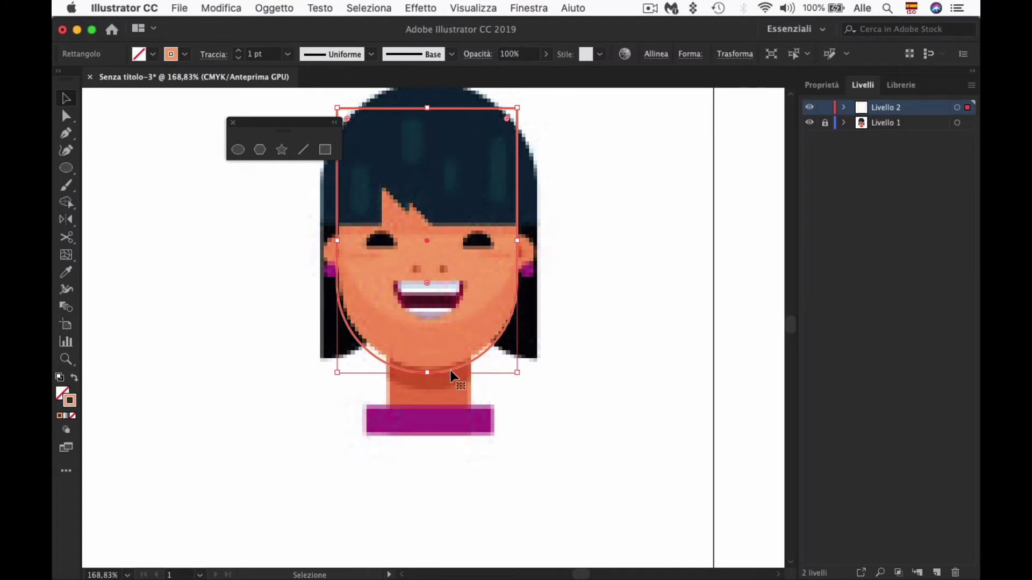
pyautogui.moveTo(454, 367); pyautogui.dragTo(454, 367)
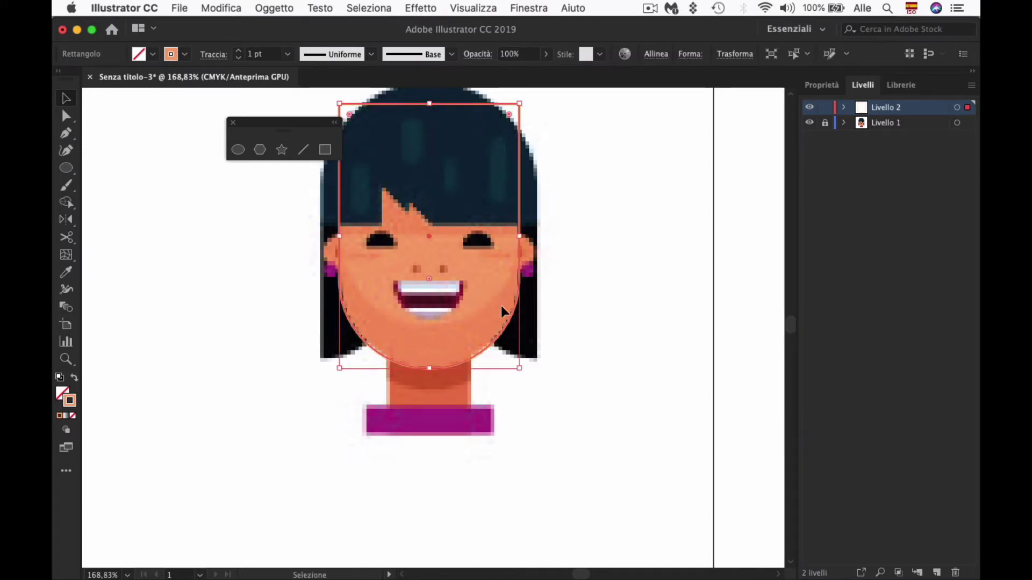
pyautogui.hotkey('shift', 'x')
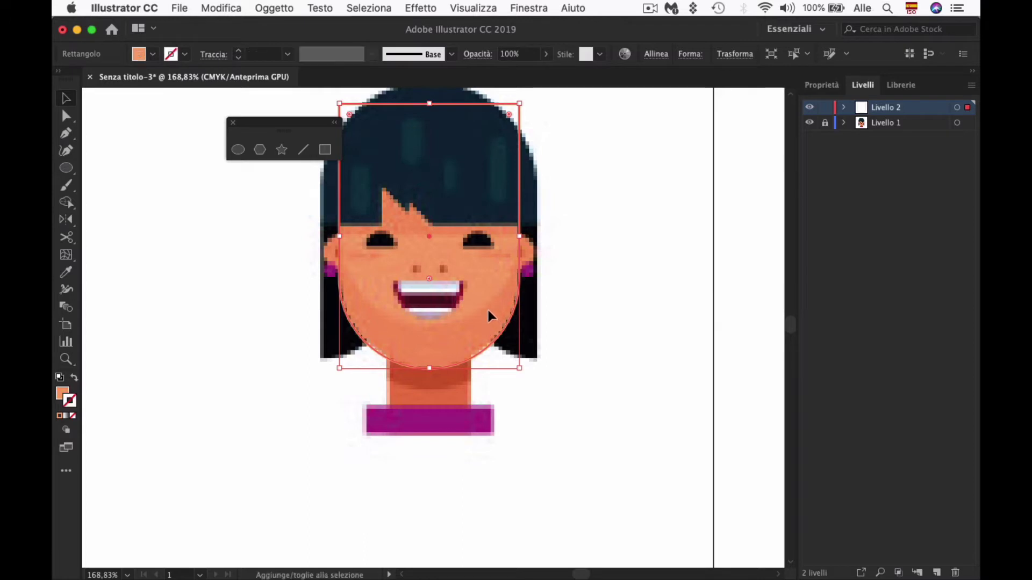
pyautogui.moveTo(401, 317); pyautogui.dragTo(662, 319)
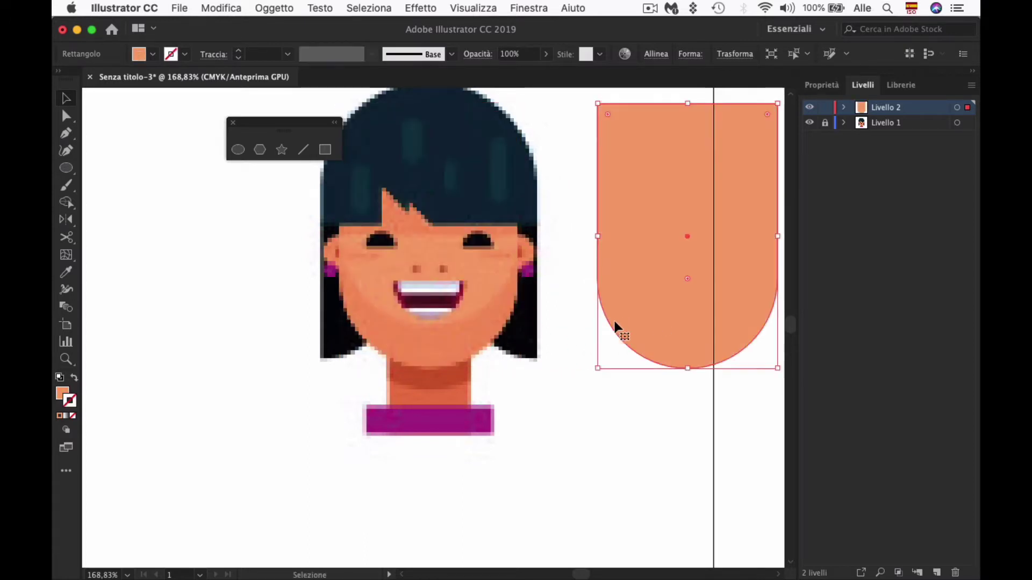
pyautogui.moveTo(527, 333); pyautogui.dragTo(486, 299)
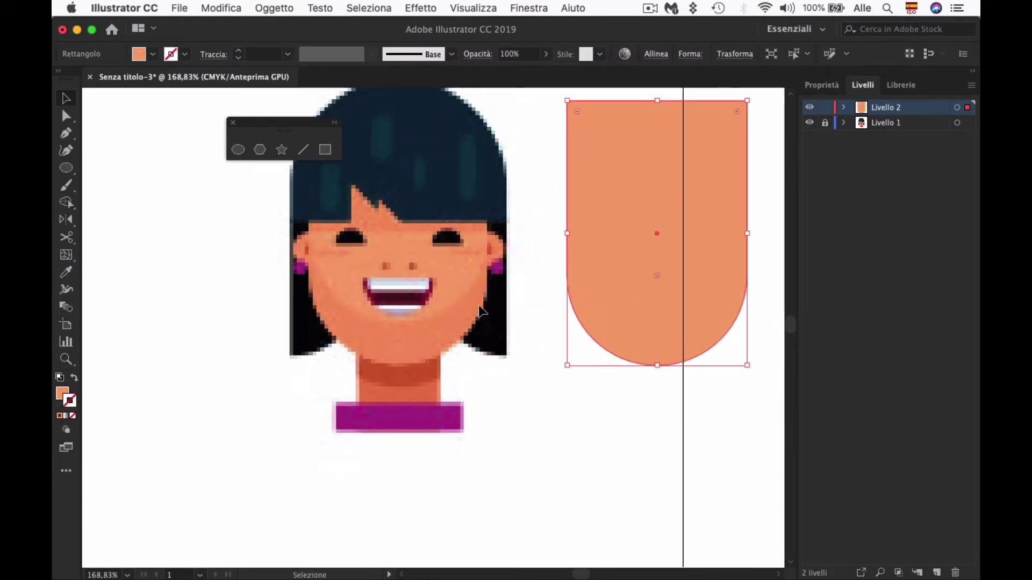
# Step: Draw a neck rectangle with the darker neck-shadow colour, sent behind the face shape
pyautogui.press('m')
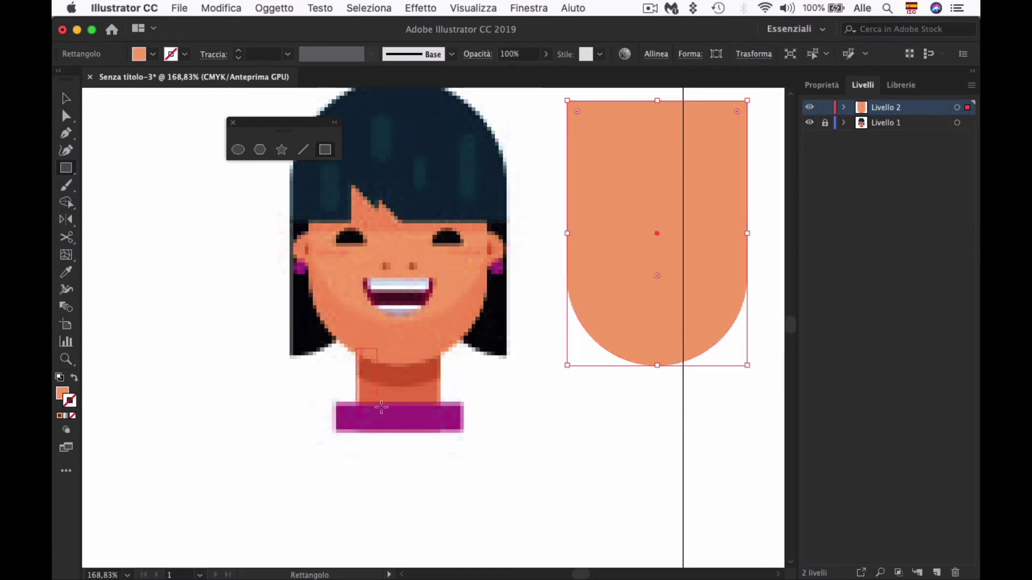
pyautogui.moveTo(356, 348)
pyautogui.mouseDown()
pyautogui.moveTo(440, 410)
pyautogui.moveTo(659, 402)
pyautogui.mouseUp()
pyautogui.press('v')
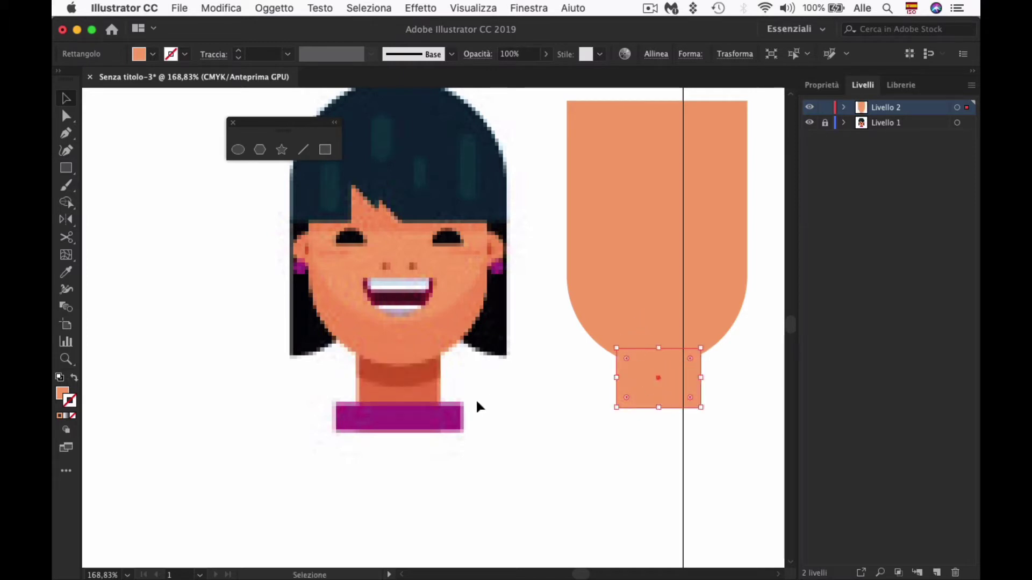
pyautogui.press('i')
pyautogui.click(438, 382)
pyautogui.hotkey('ctrl', 'shift', '[')
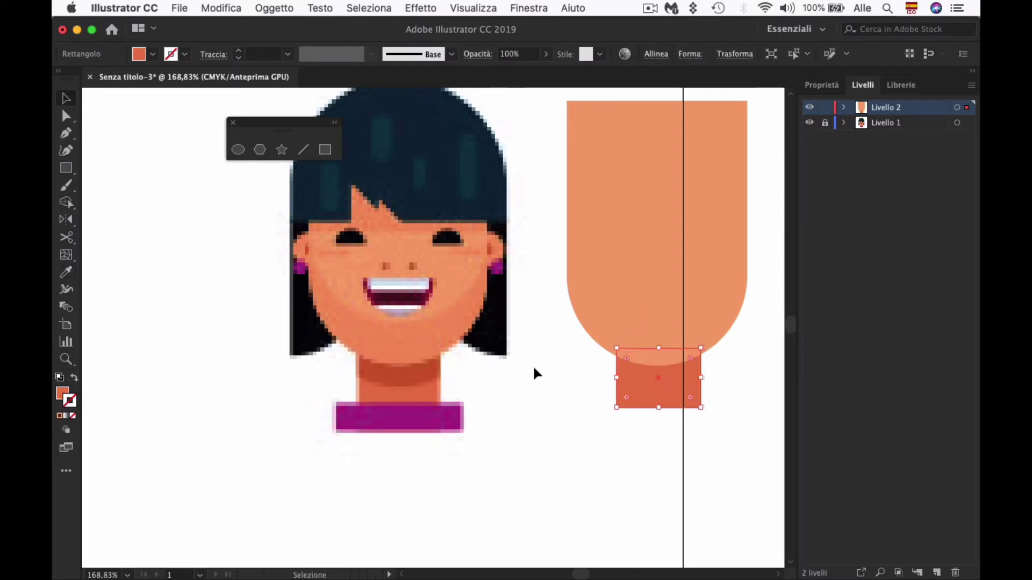
pyautogui.click(516, 392)
# Step: Draw a collar rectangle, move it under the neck, and colour it the reference magenta
pyautogui.scroll(-1, 398, 397)
pyautogui.press('m')
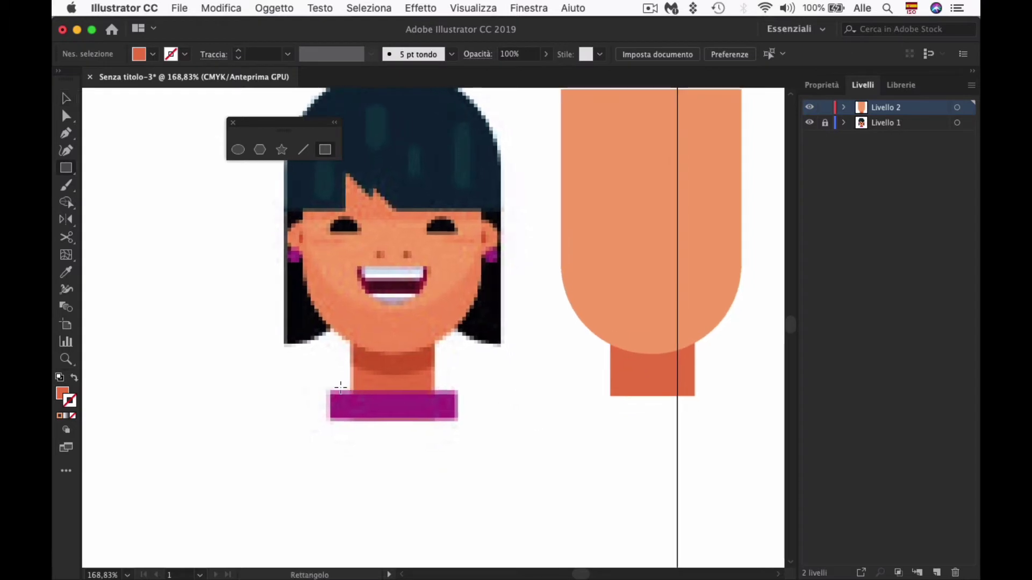
pyautogui.moveTo(331, 389); pyautogui.dragTo(387, 410)
pyautogui.moveTo(446, 418); pyautogui.dragTo(456, 420)
pyautogui.press('v')
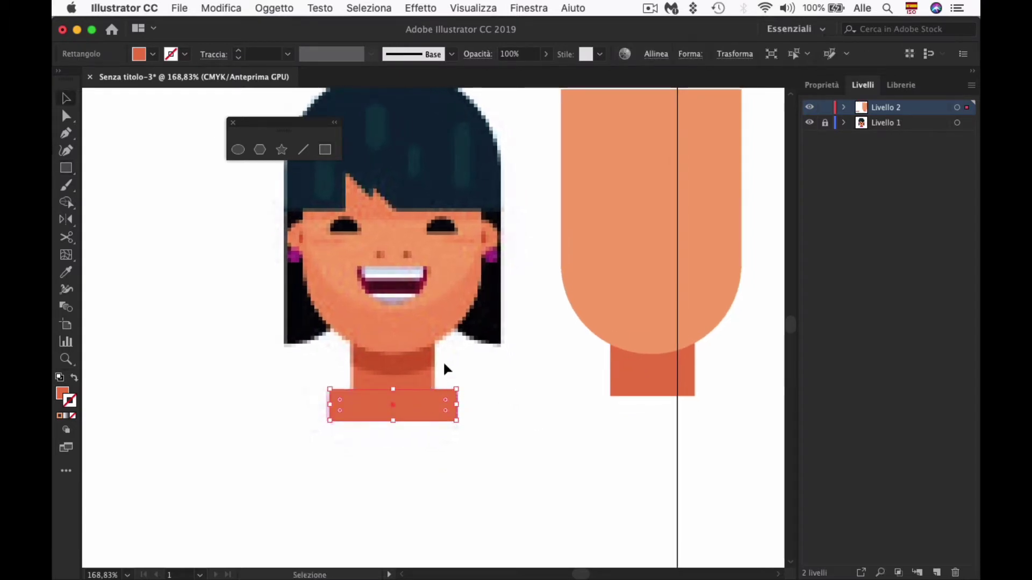
pyautogui.moveTo(376, 417); pyautogui.dragTo(619, 415)
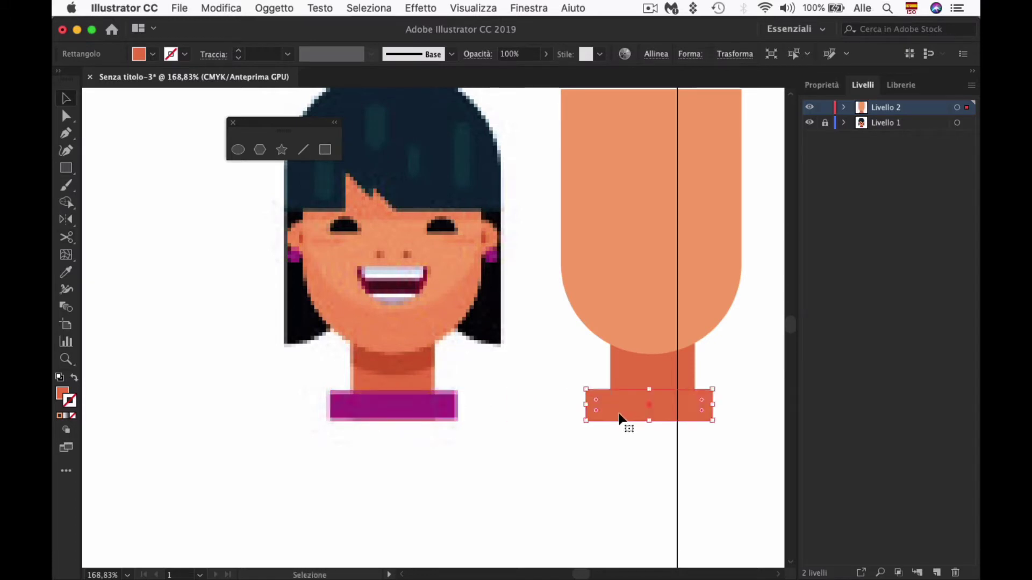
pyautogui.press('i')
pyautogui.click(431, 408)
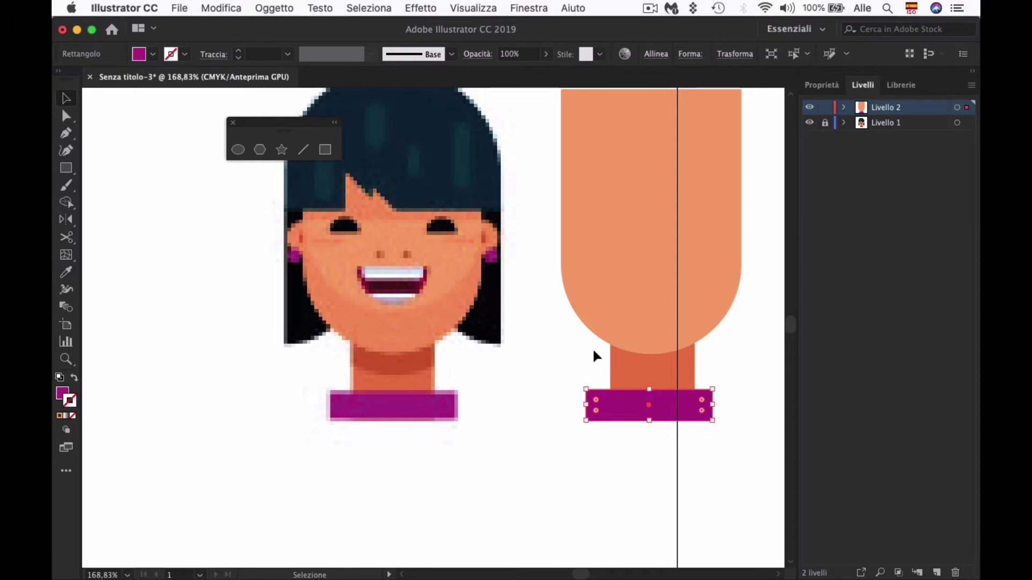
# Step: Nudge the magenta collar to centre it under the neck
pyautogui.scroll(2, 597, 317)
pyautogui.hscroll(2, 597, 317)
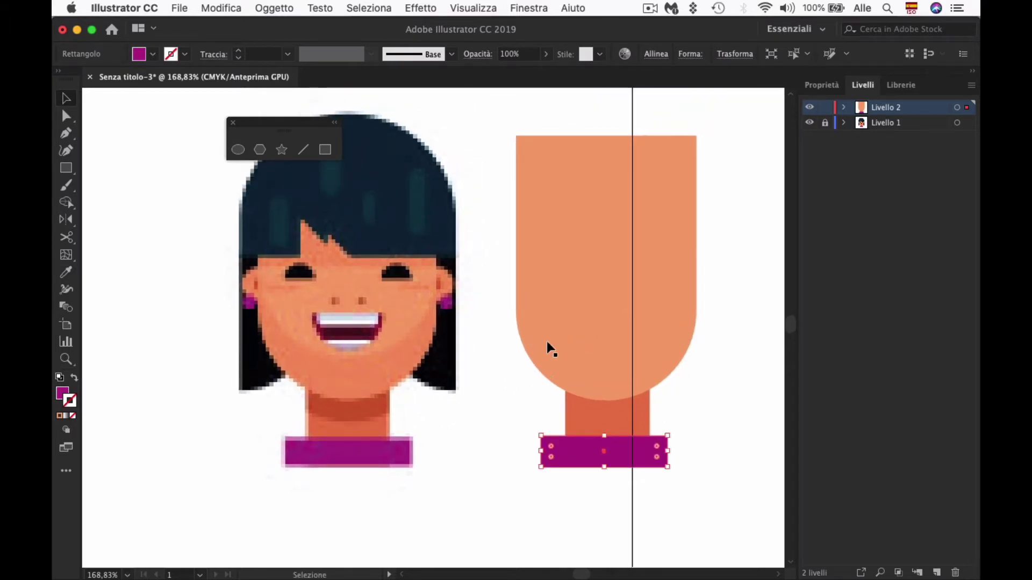
pyautogui.moveTo(627, 452); pyautogui.dragTo(631, 451)
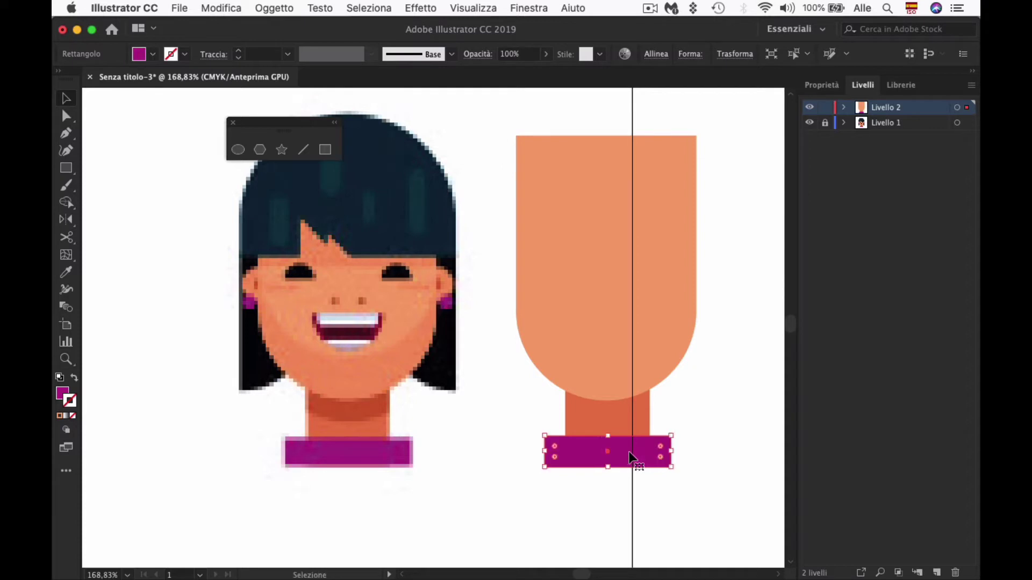
pyautogui.click(556, 413)
pyautogui.moveTo(491, 404); pyautogui.dragTo(483, 402)
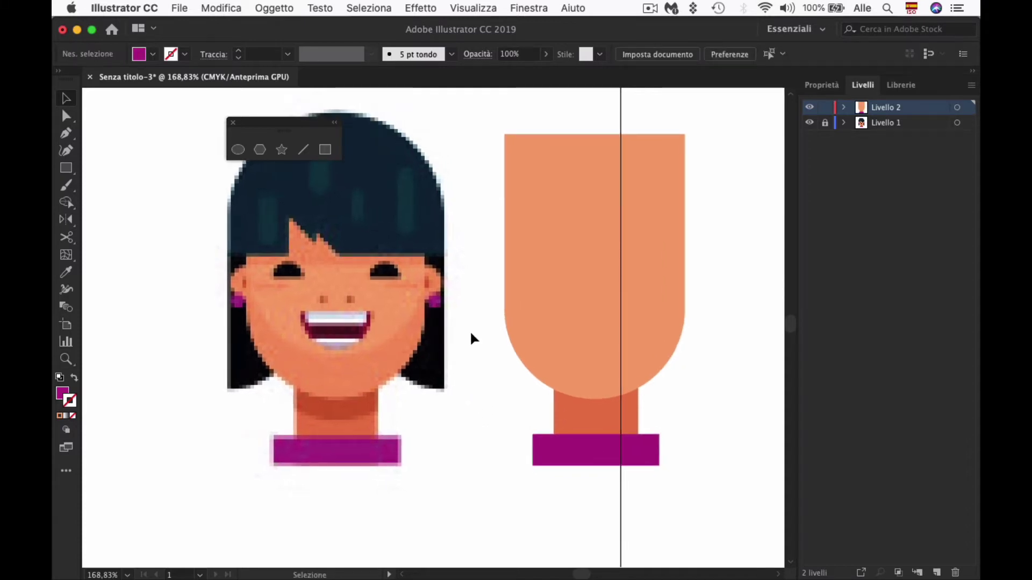
pyautogui.moveTo(497, 354); pyautogui.dragTo(515, 377)
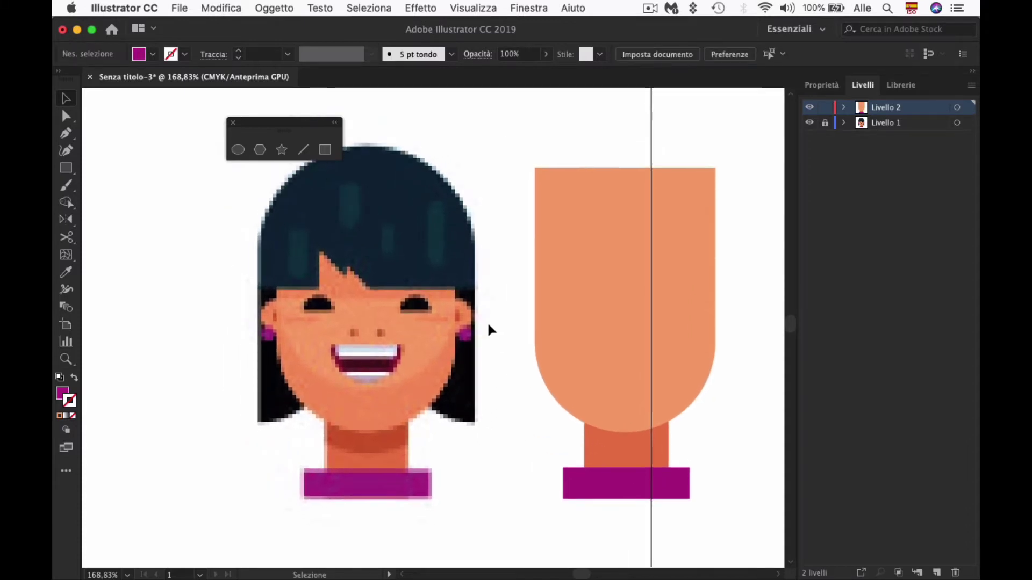
pyautogui.moveTo(373, 248); pyautogui.dragTo(373, 256)
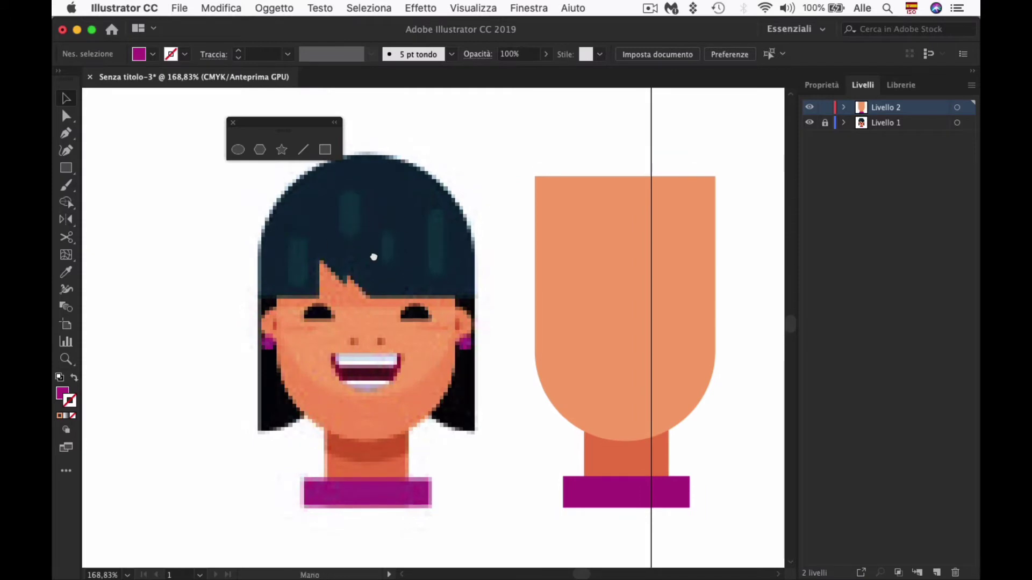
pyautogui.click(541, 318)
# Step: Paste a copy of the face shape in front, rotate it 180°, and place it over the reference head
pyautogui.press('a')
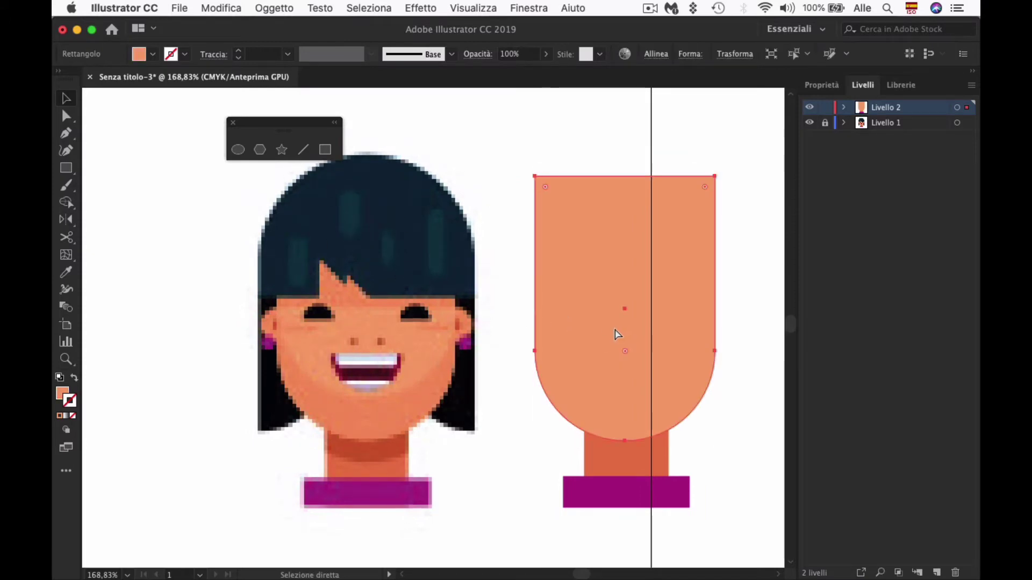
pyautogui.press('v')
pyautogui.rightClick(587, 326)
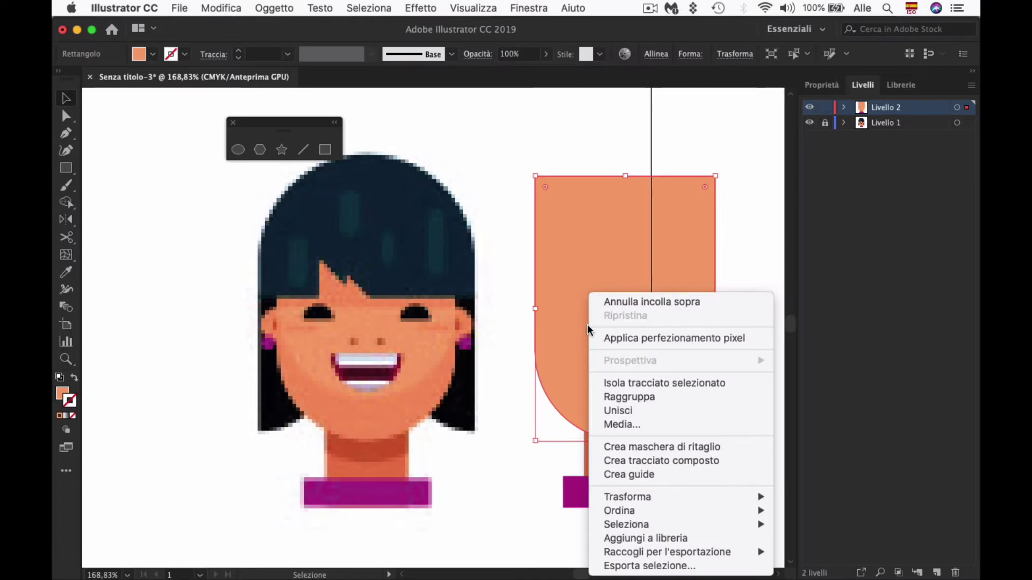
pyautogui.click(589, 331)
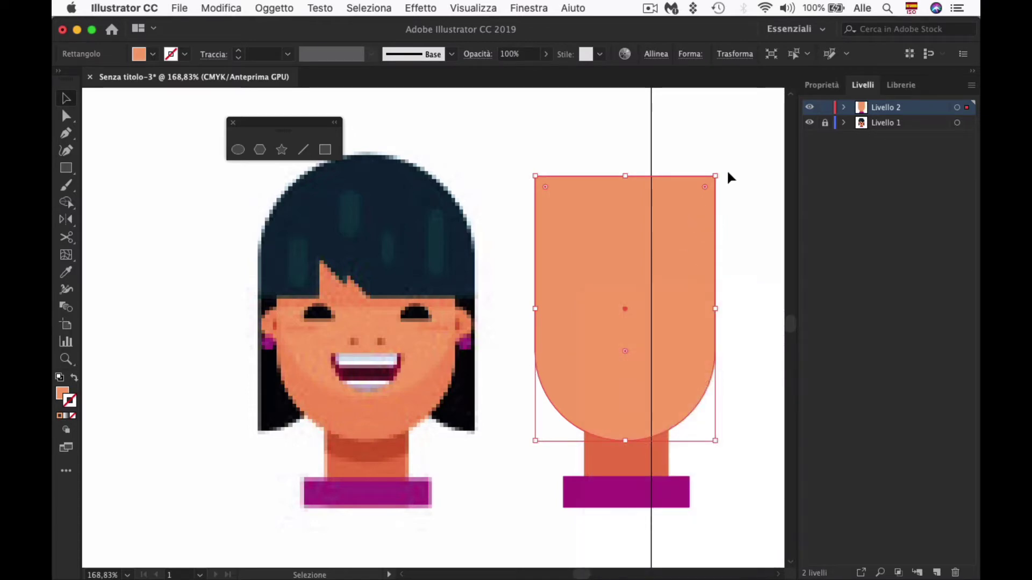
pyautogui.moveTo(736, 178); pyautogui.dragTo(569, 454)
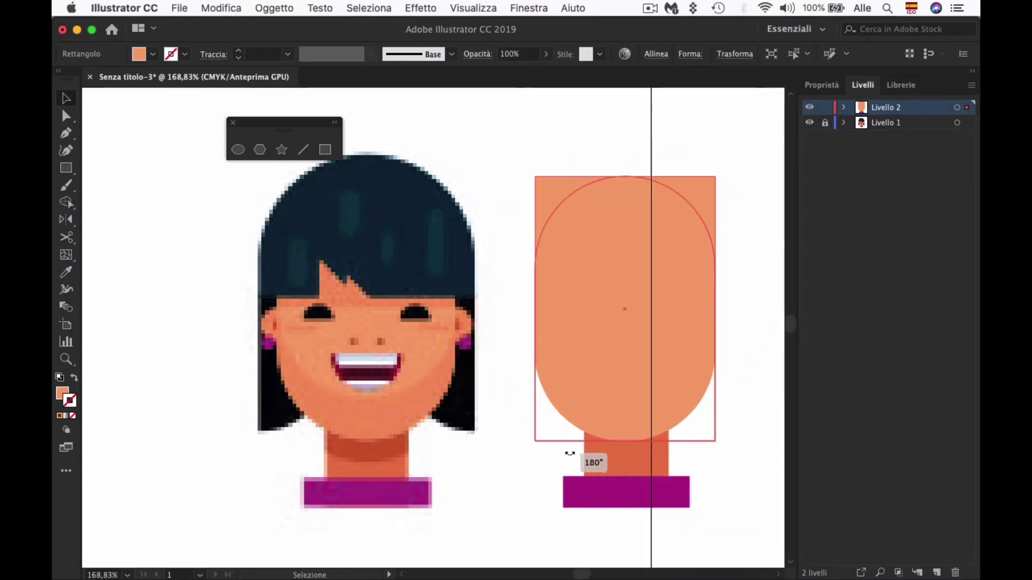
pyautogui.moveTo(584, 366); pyautogui.dragTo(357, 359)
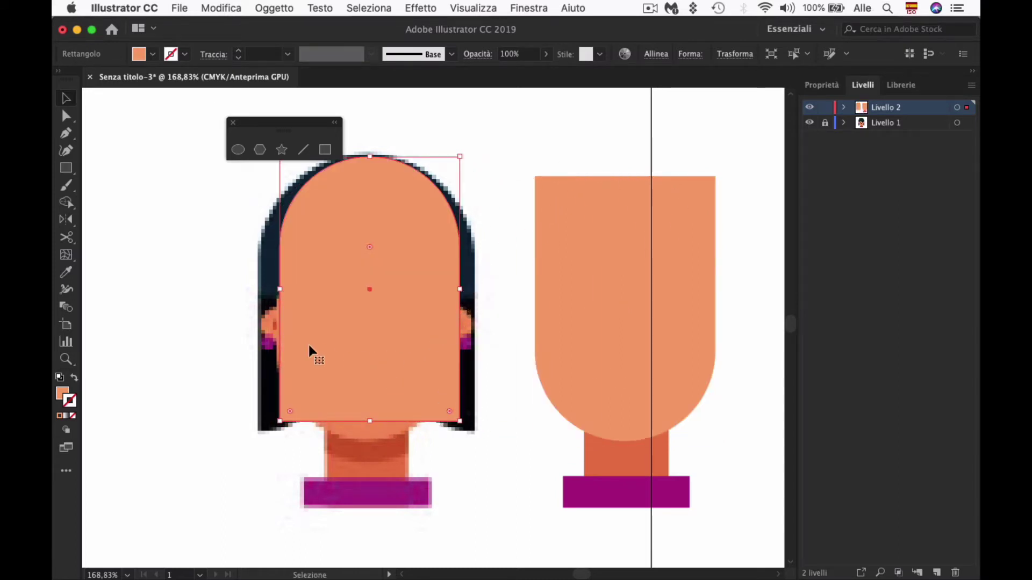
# Step: Resize the flipped copy to the reference hair, move it onto the face, and fill it dark navy
pyautogui.press('x')
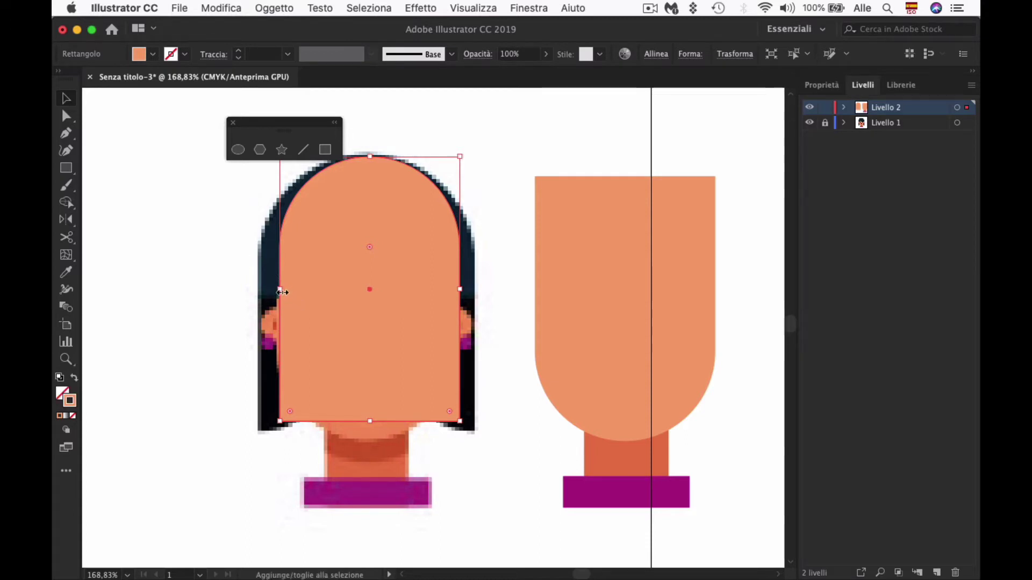
pyautogui.hotkey('shift', 'x')
pyautogui.moveTo(279, 292); pyautogui.dragTo(259, 290)
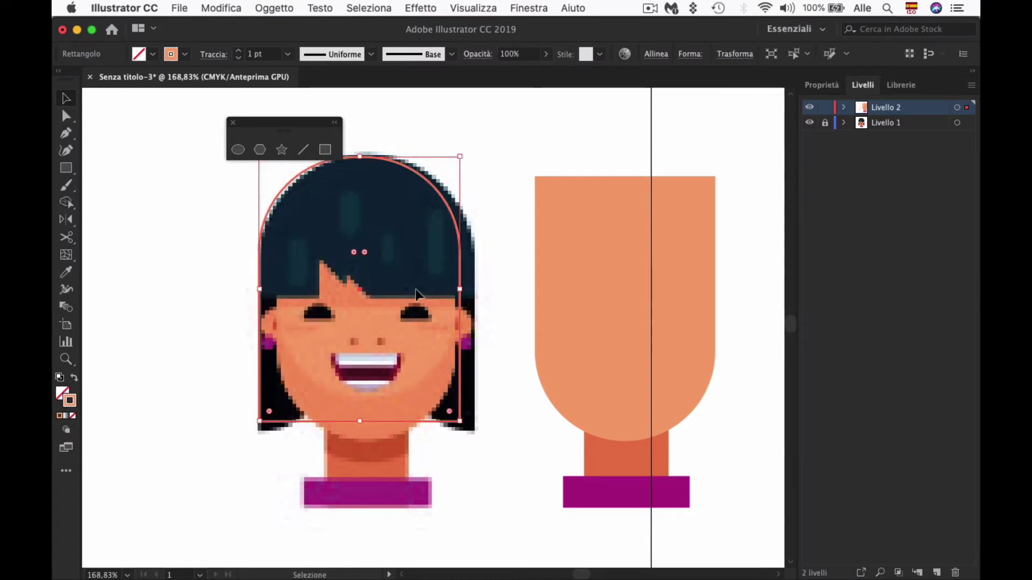
pyautogui.moveTo(460, 289); pyautogui.dragTo(476, 289)
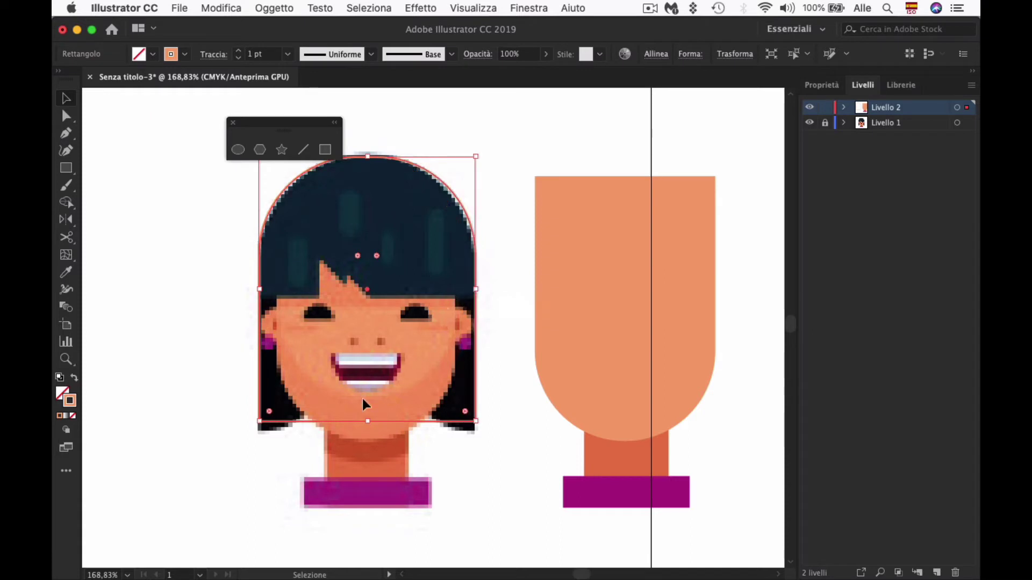
pyautogui.moveTo(366, 422); pyautogui.dragTo(365, 431)
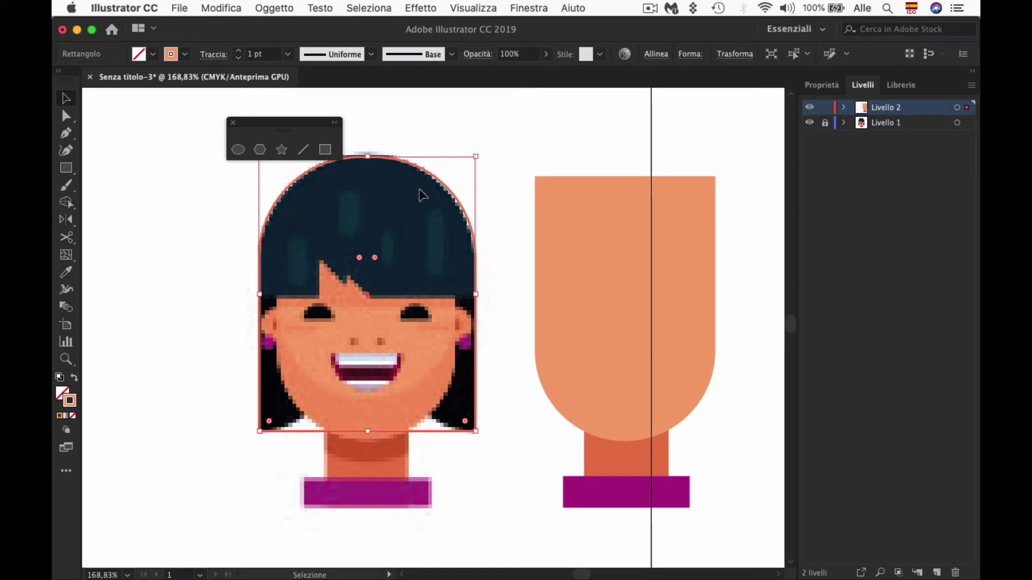
pyautogui.hotkey('shift', 'x')
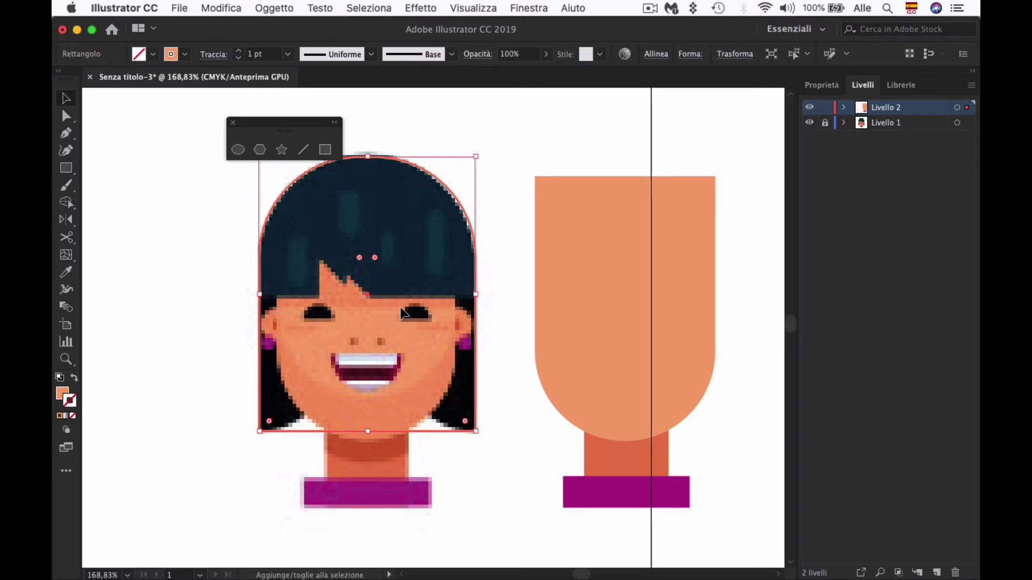
pyautogui.moveTo(370, 289); pyautogui.dragTo(627, 297)
pyautogui.press('i')
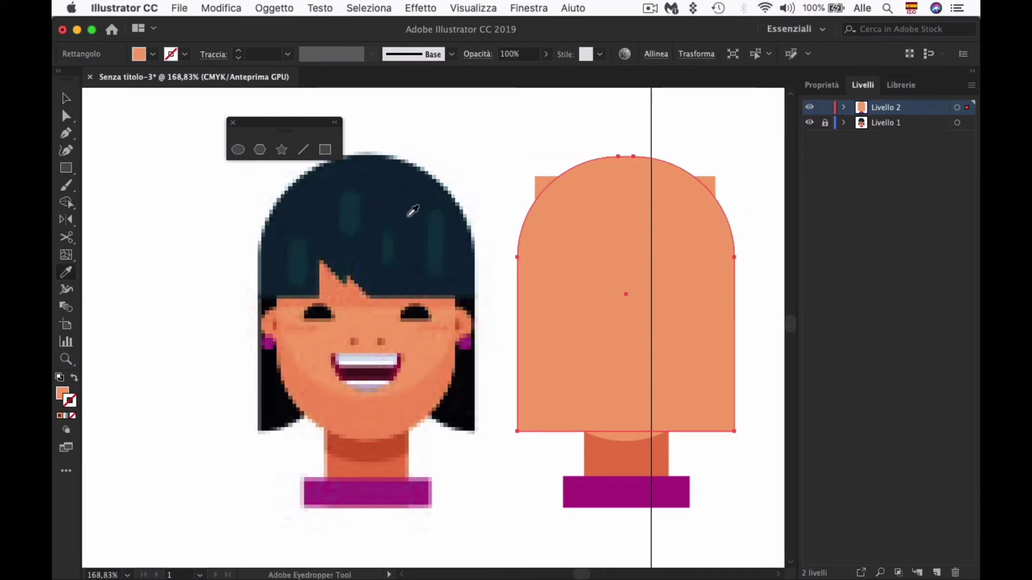
pyautogui.click(408, 216)
pyautogui.press('v')
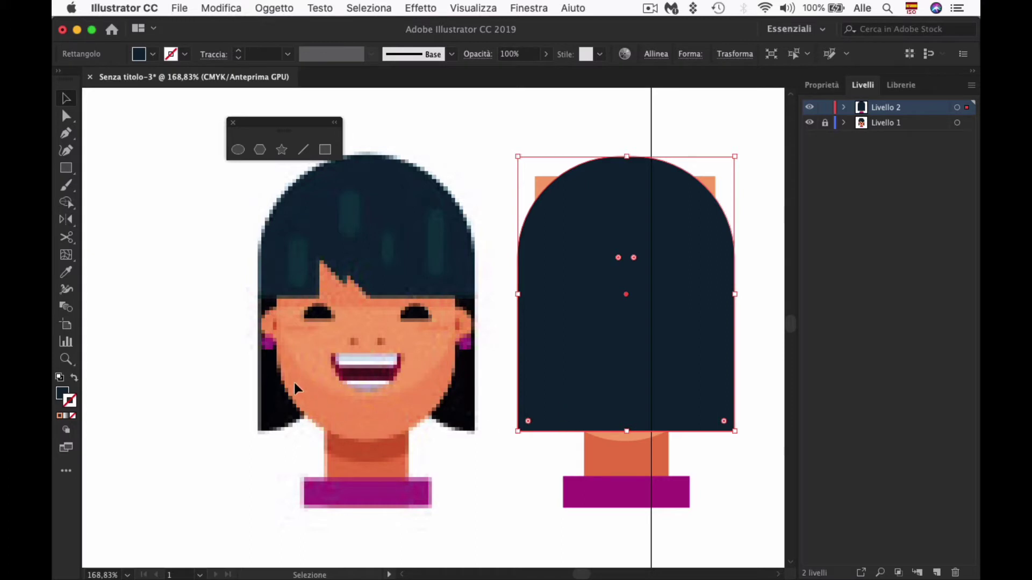
# Step: Draw a side-lock rectangle over the reference's left hair lock and round its bottom-right corner
pyautogui.click(325, 151)
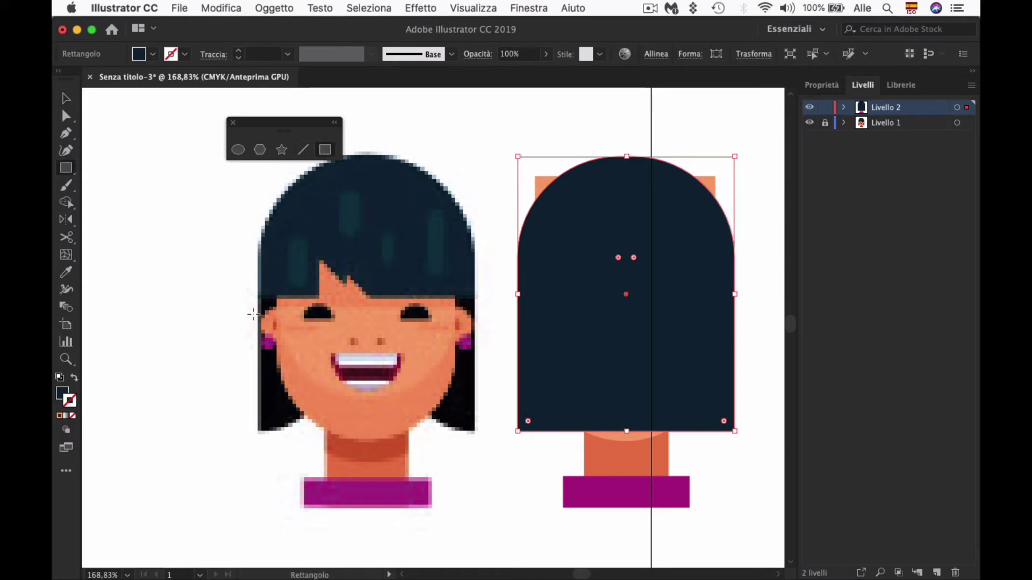
pyautogui.moveTo(257, 332); pyautogui.dragTo(306, 431)
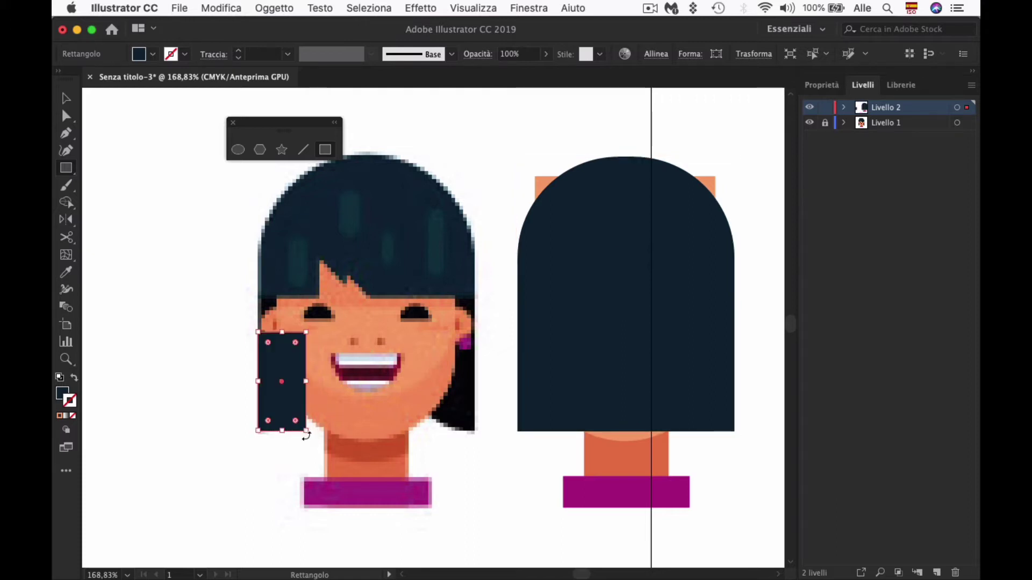
pyautogui.press('a')
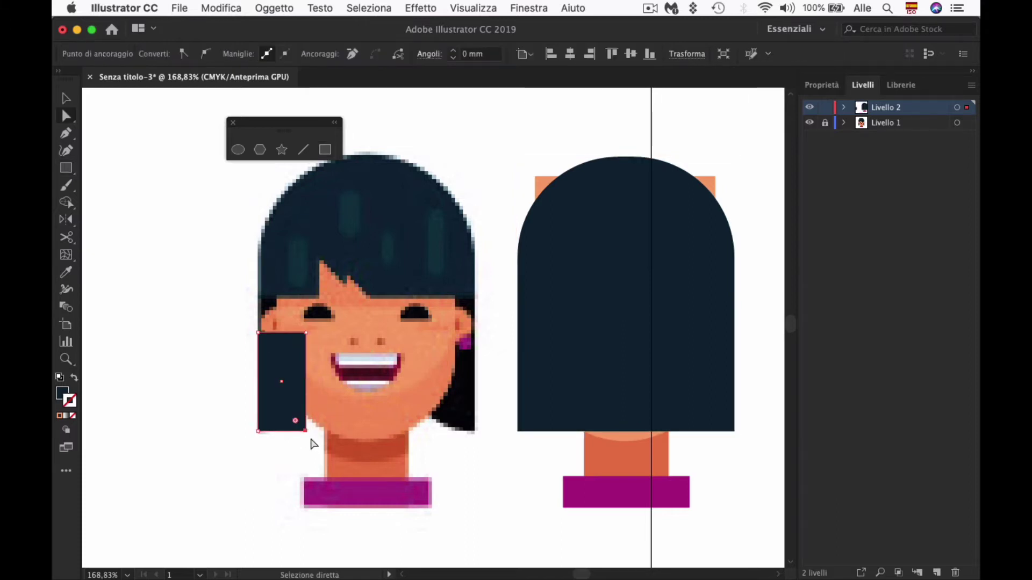
pyautogui.moveTo(295, 421); pyautogui.dragTo(269, 386)
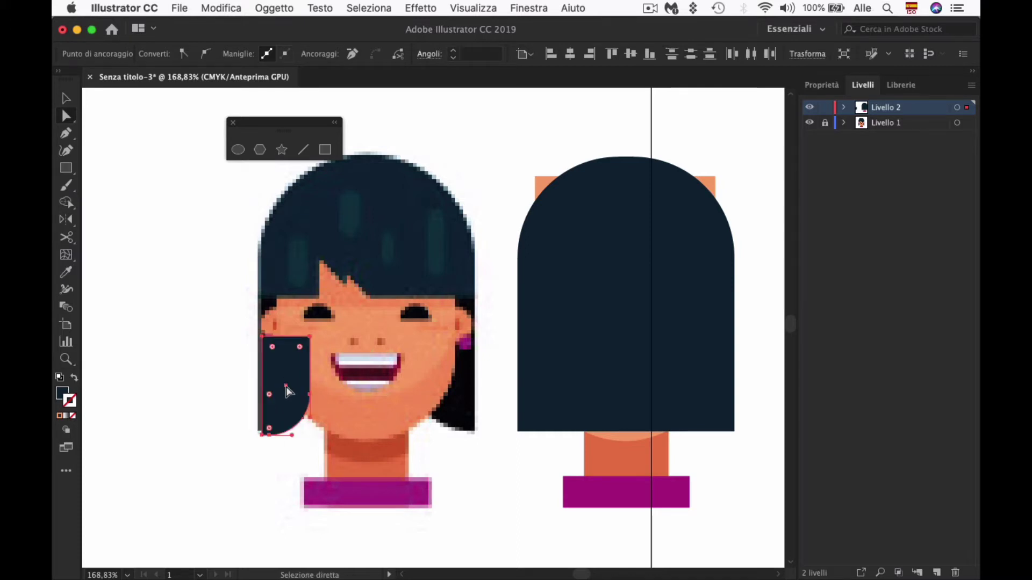
pyautogui.click(273, 391)
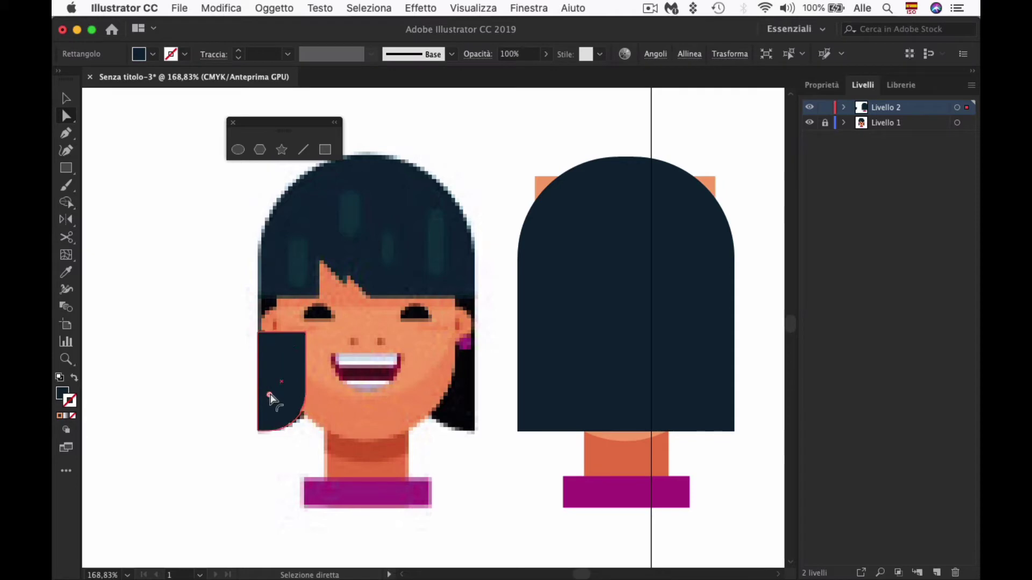
# Step: Move the lock to the vector hair's lower left and give it the darker hair colour
pyautogui.press('v')
pyautogui.moveTo(285, 410); pyautogui.dragTo(546, 414)
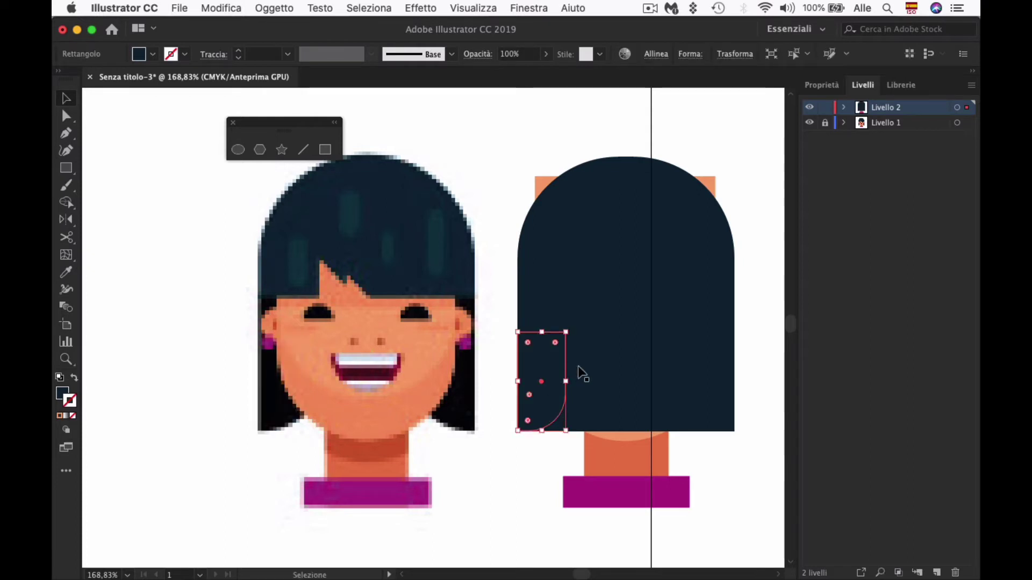
pyautogui.press('i')
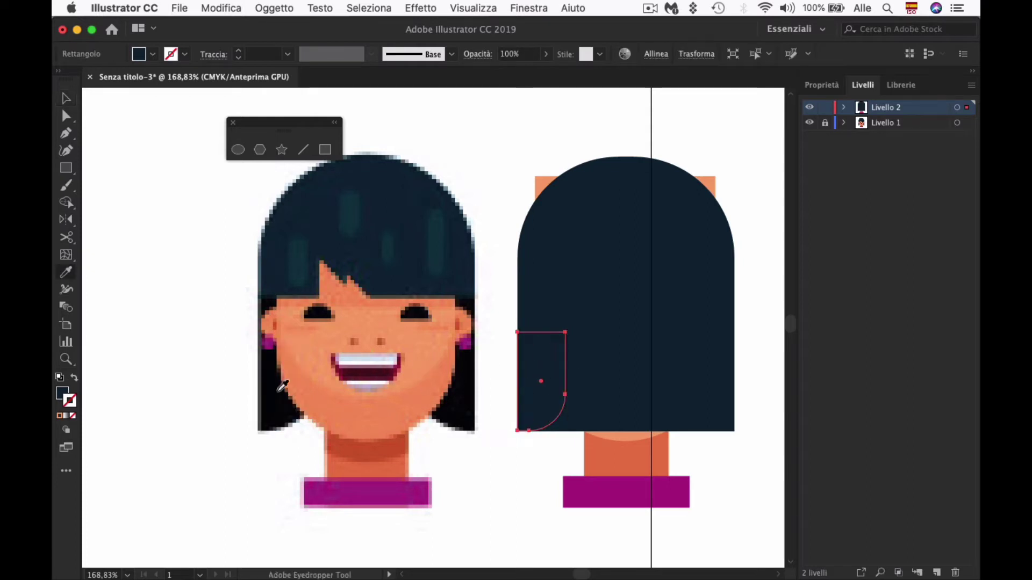
pyautogui.click(280, 394)
pyautogui.press('v')
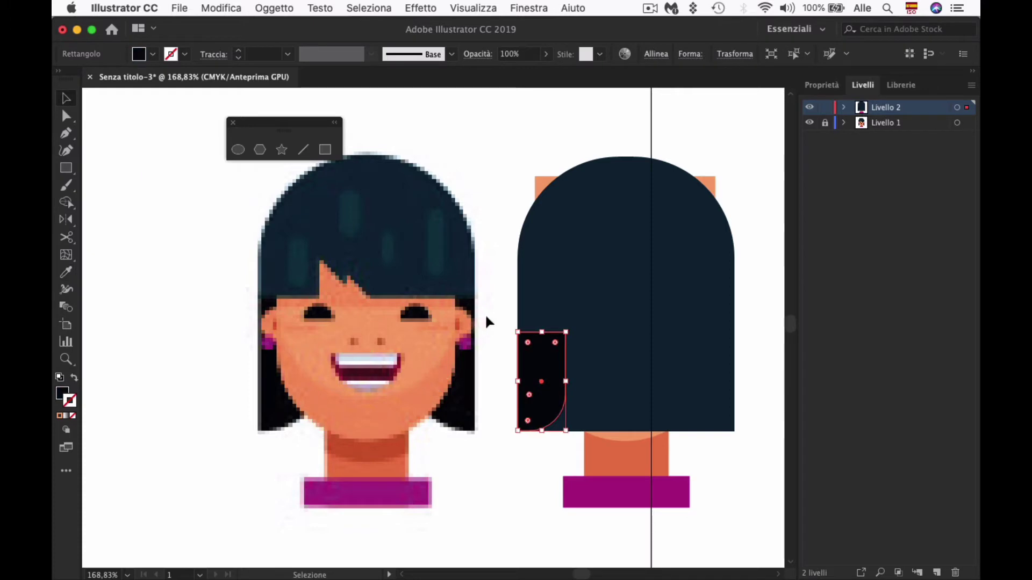
pyautogui.click(486, 331)
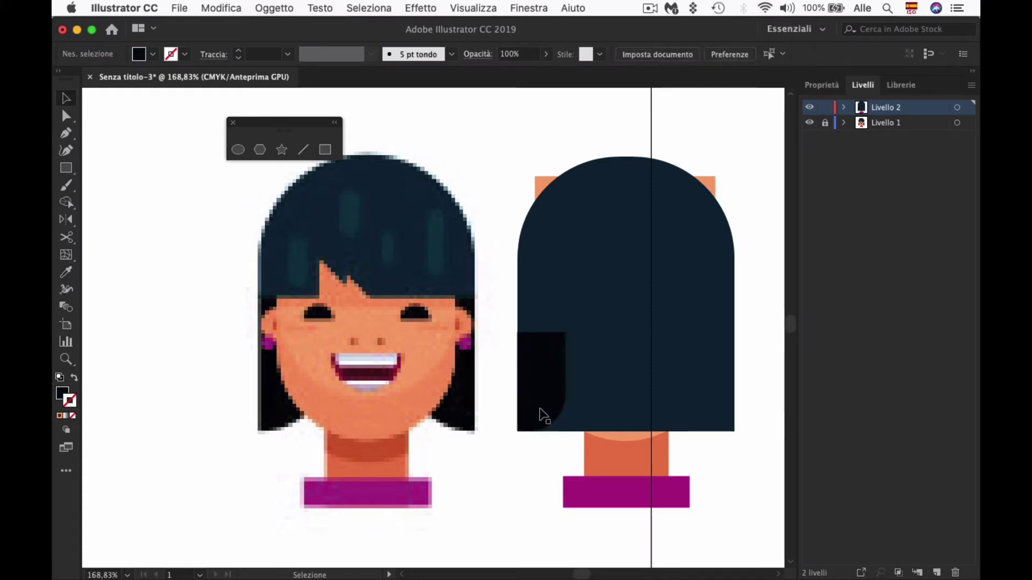
# Step: Try clipping the side lock with the hair shape, then undo the clipping mask
pyautogui.click(551, 374)
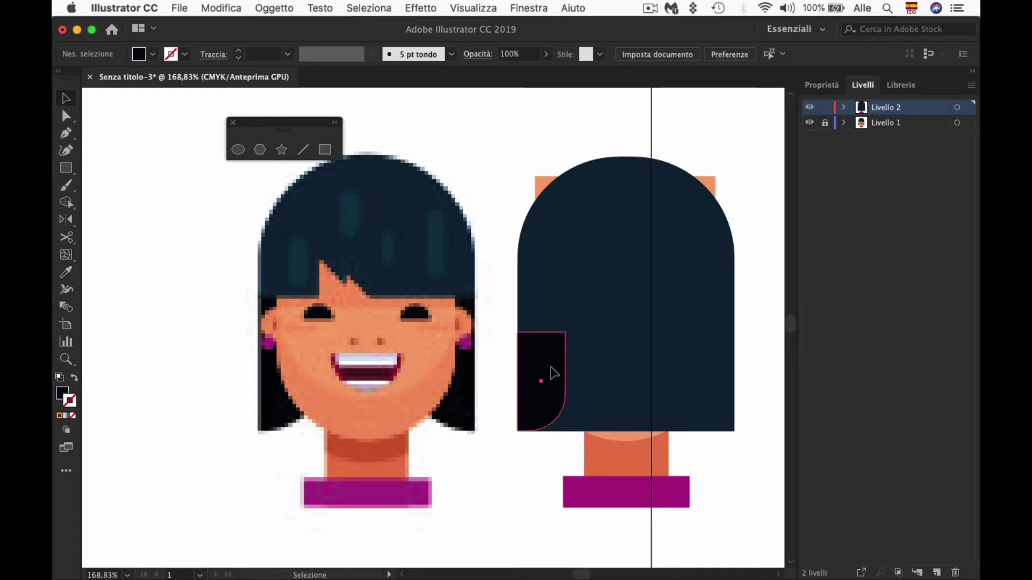
pyautogui.keyDown('shift'); pyautogui.click(617, 342); pyautogui.keyUp('shift')
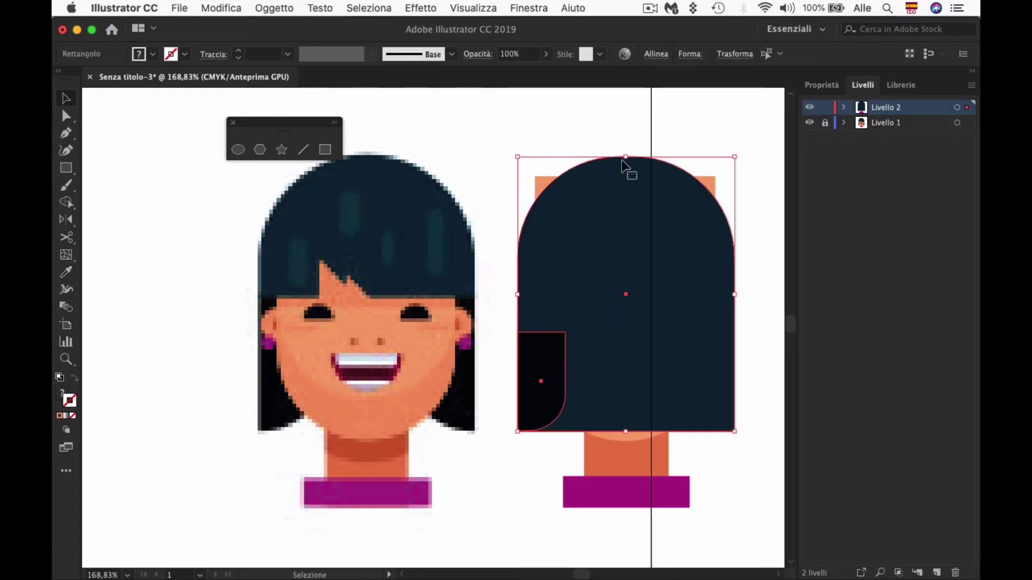
pyautogui.rightClick(576, 285)
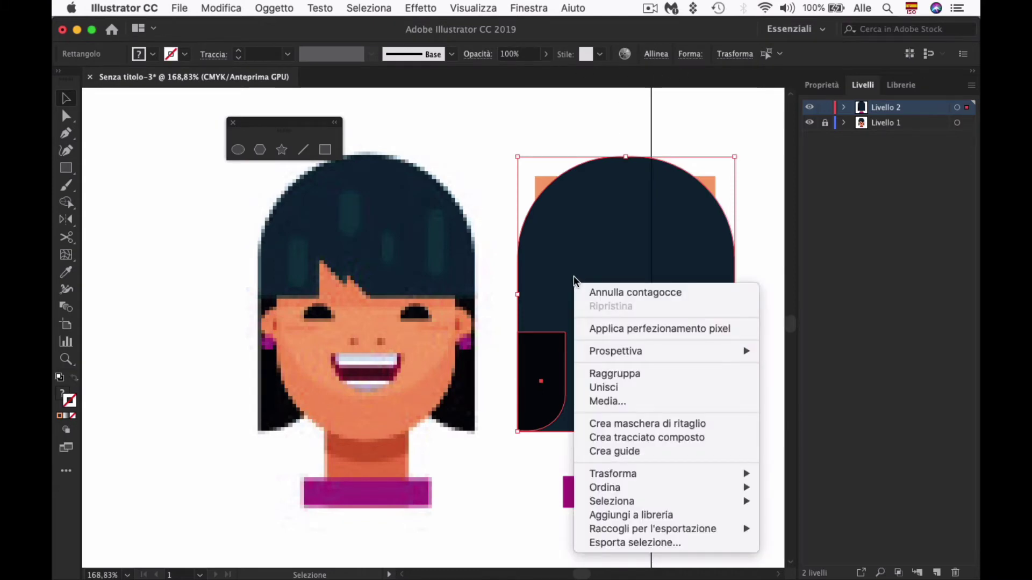
pyautogui.click(638, 424)
pyautogui.hotkey('ctrl', 'z')
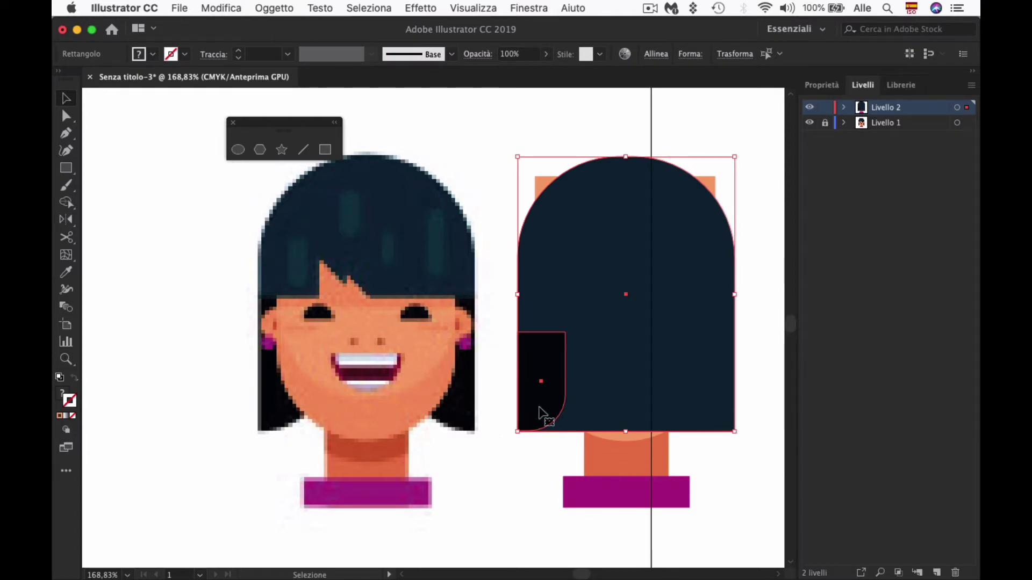
pyautogui.click(493, 394)
pyautogui.hscroll(5, 524, 395)
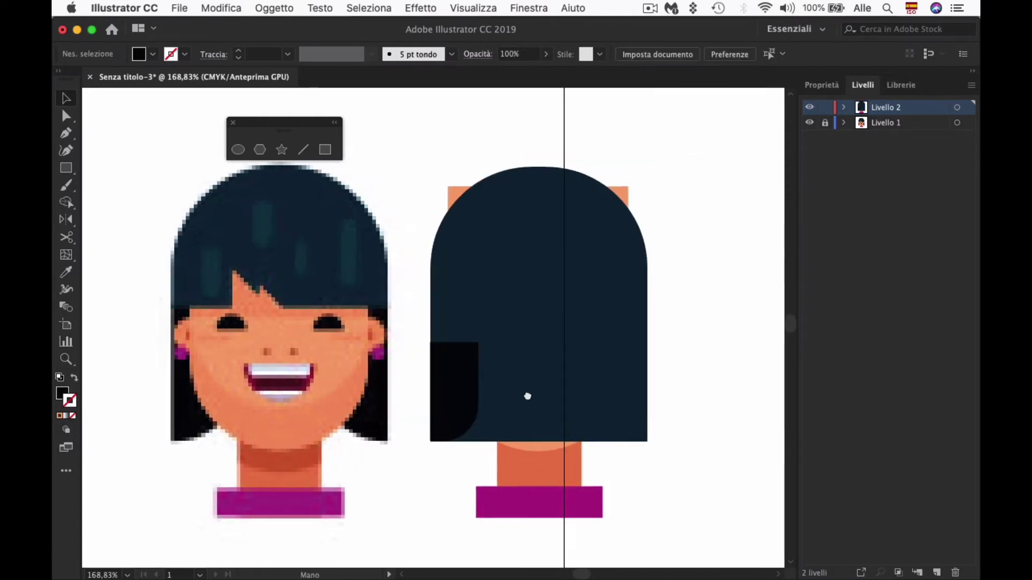
# Step: Reflect the side lock vertically and place the mirrored copy at the hair's lower right
pyautogui.click(450, 400)
pyautogui.press('v')
pyautogui.rightClick(455, 401)
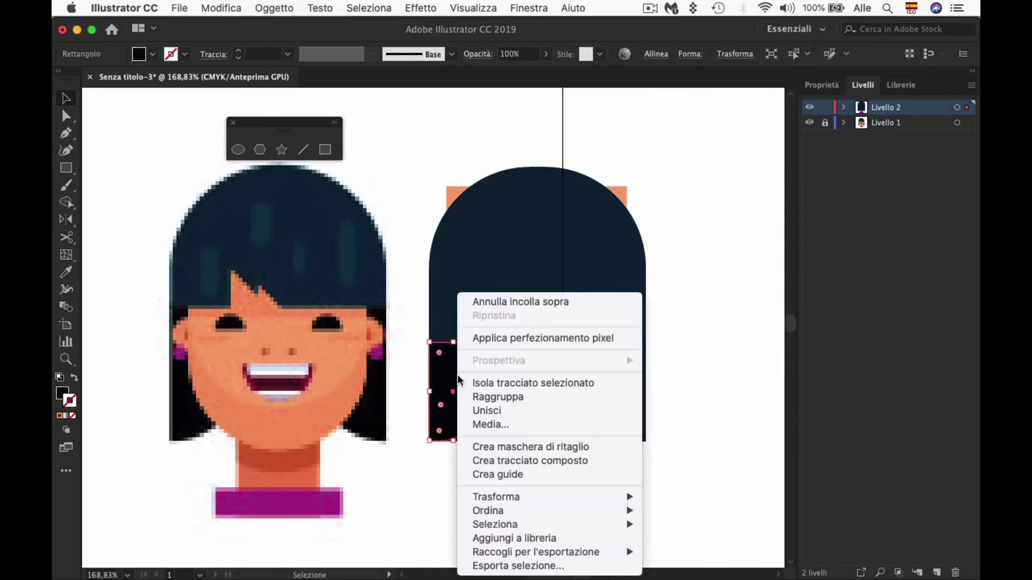
pyautogui.moveTo(495, 498)
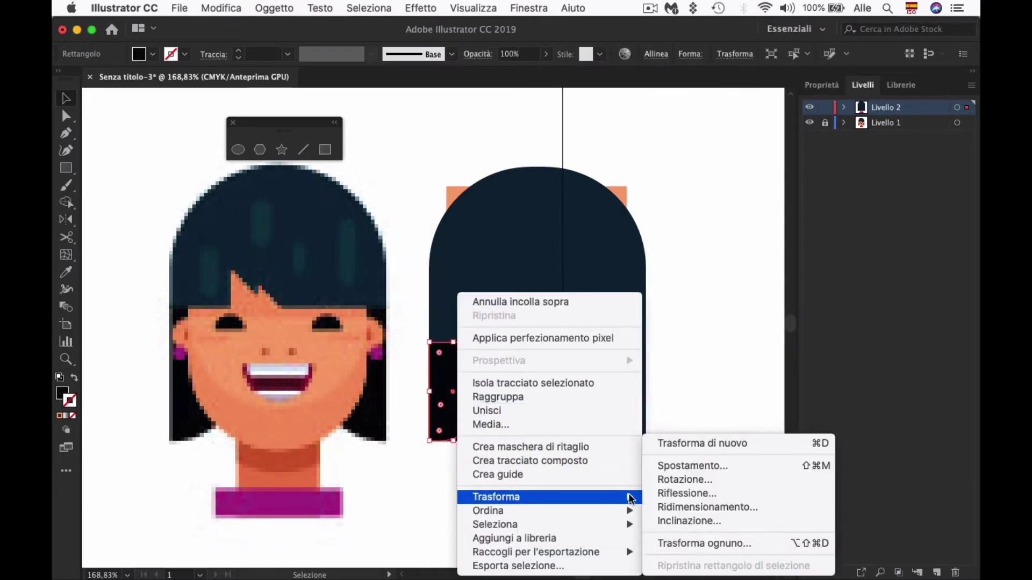
pyautogui.click(677, 493)
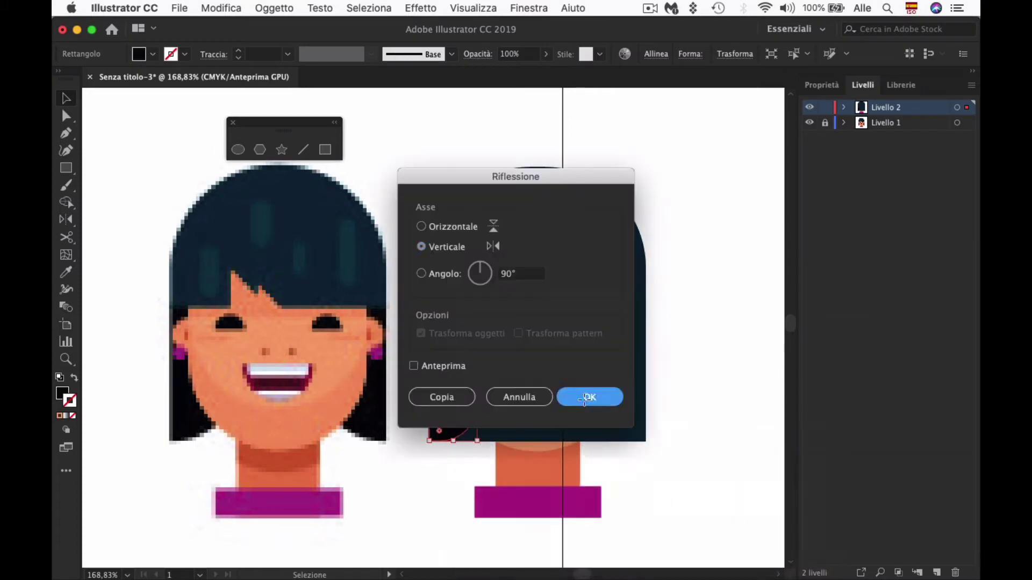
pyautogui.click(590, 397)
pyautogui.moveTo(457, 382); pyautogui.dragTo(628, 385)
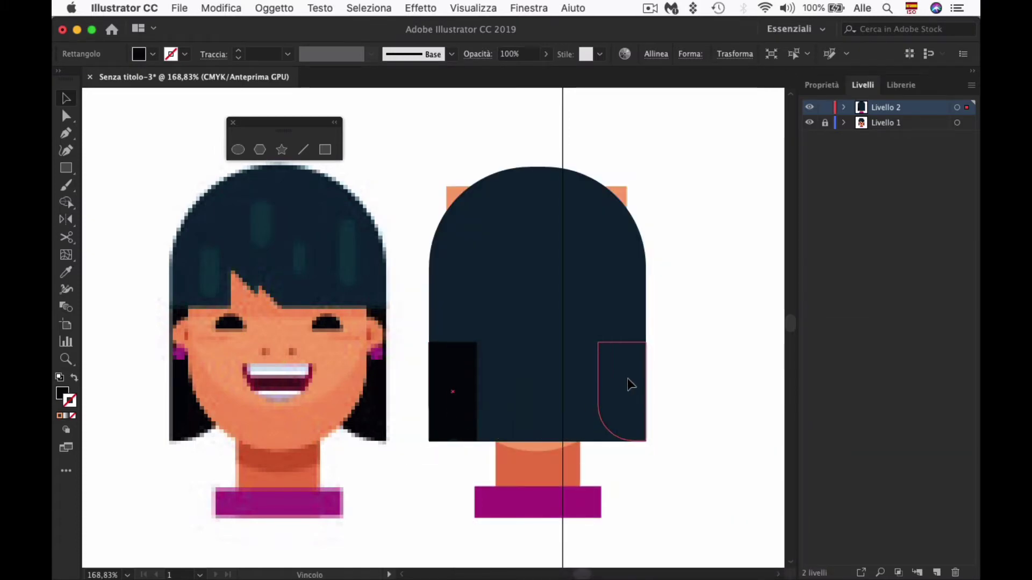
pyautogui.click(708, 387)
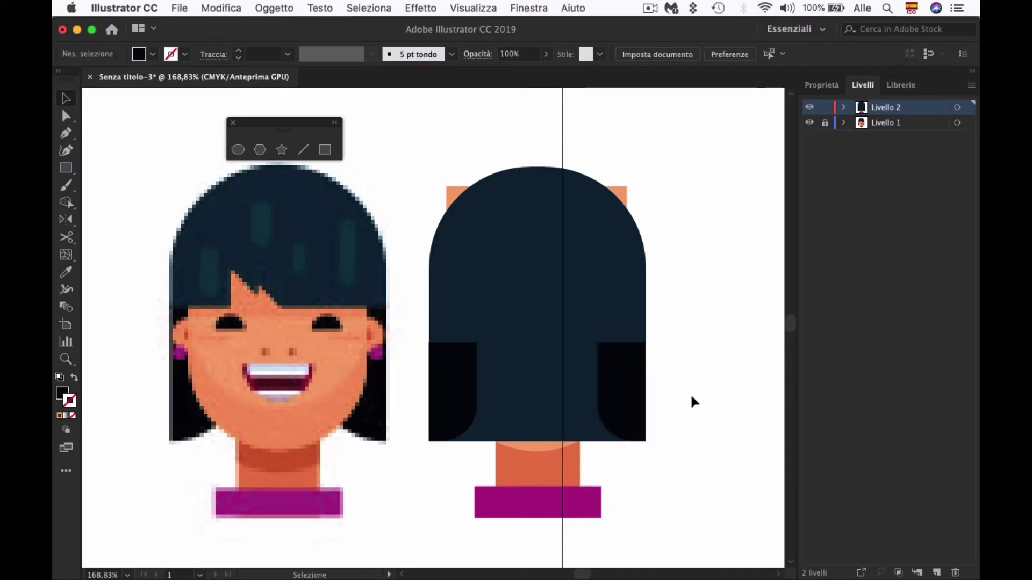
pyautogui.click(634, 395)
pyautogui.click(438, 371)
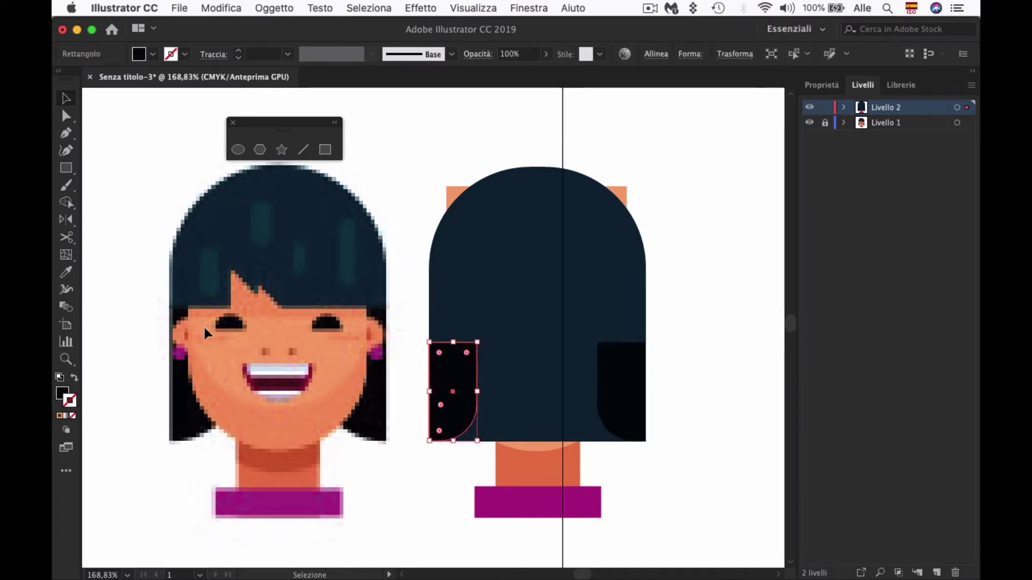
# Step: Raise the left side lock's top edge to match the reference, then return it onto the vector hair
pyautogui.moveTo(458, 392); pyautogui.dragTo(198, 385)
pyautogui.press('a')
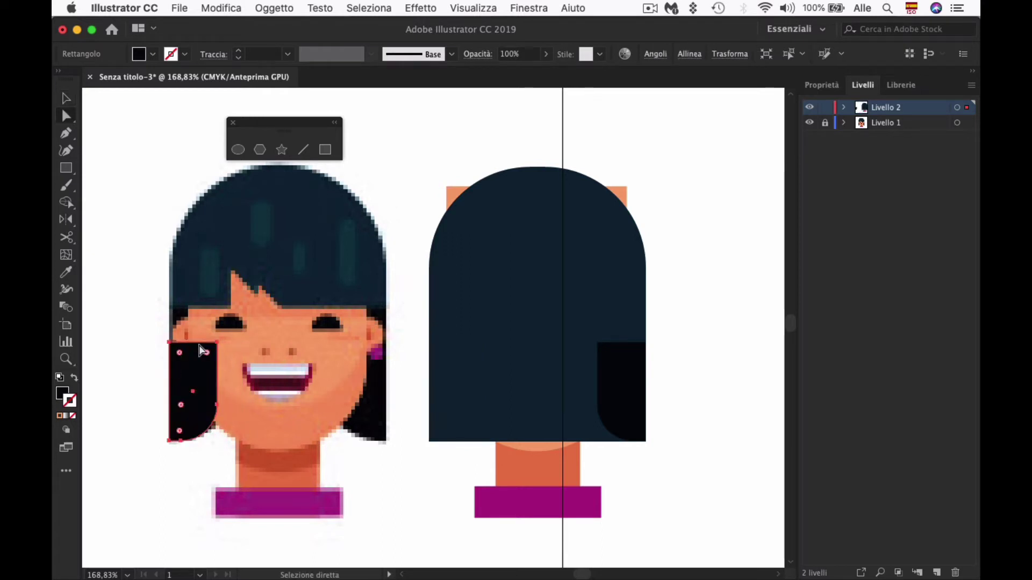
pyautogui.click(167, 344)
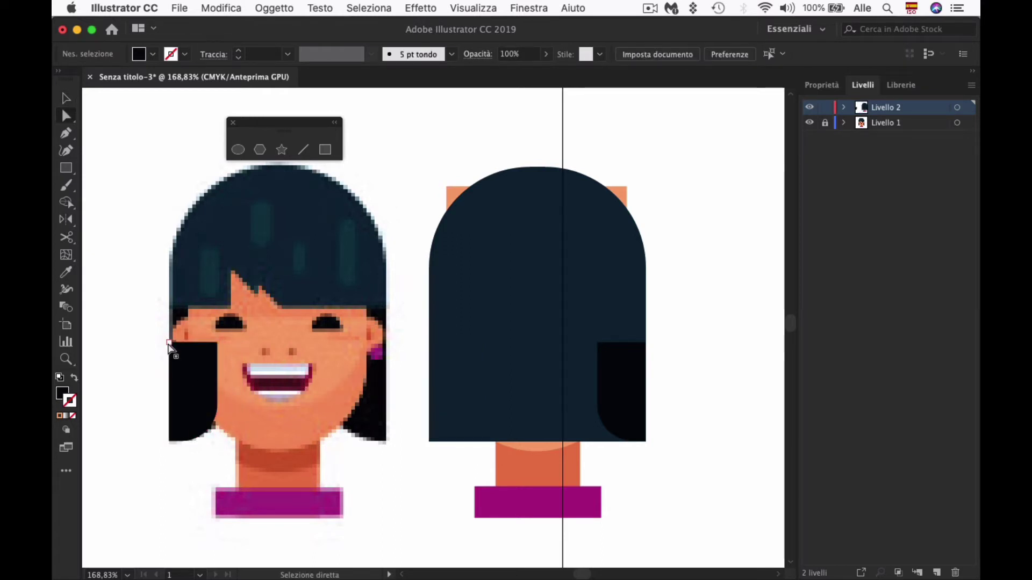
pyautogui.click(171, 347)
pyautogui.moveTo(217, 344); pyautogui.dragTo(210, 306)
pyautogui.press('v')
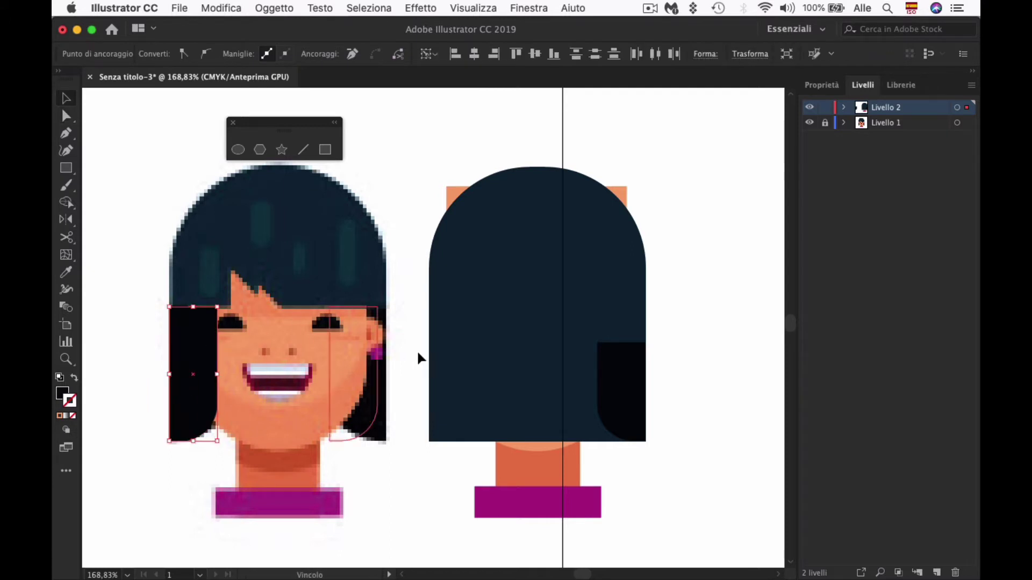
pyautogui.moveTo(462, 359); pyautogui.dragTo(455, 359)
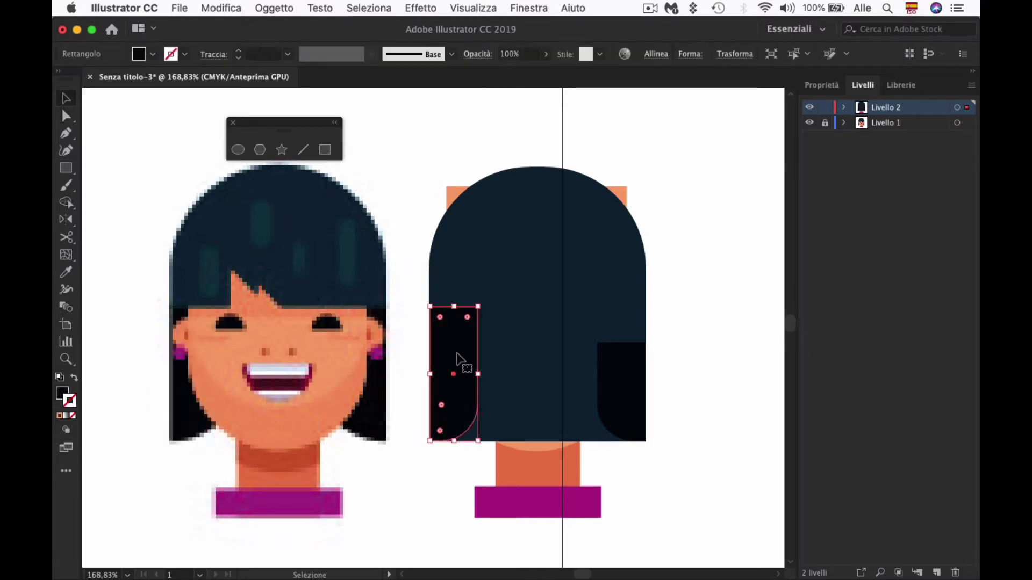
# Step: Replace the old right lock with a vertically reflected copy of the lengthened left lock, placed at the hair's lower right
pyautogui.click(622, 369)
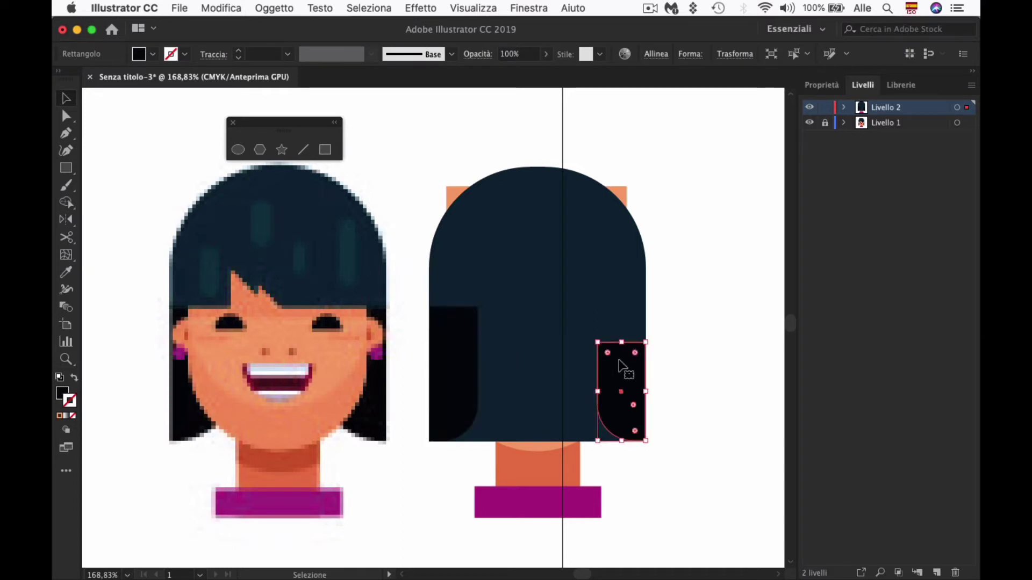
pyautogui.press('Delete')
pyautogui.press('a')
pyautogui.click(470, 361)
pyautogui.press('v')
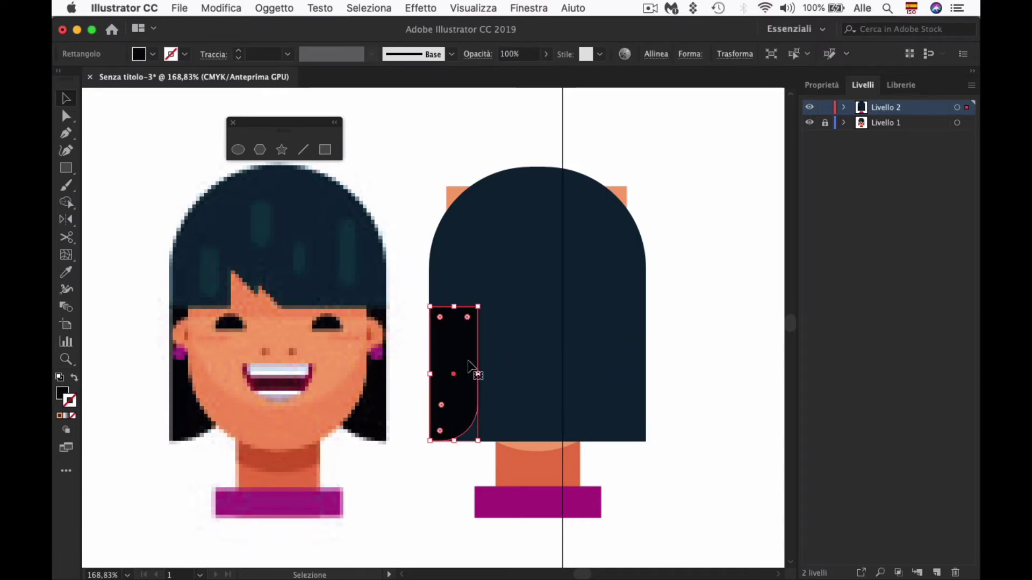
pyautogui.rightClick(470, 359)
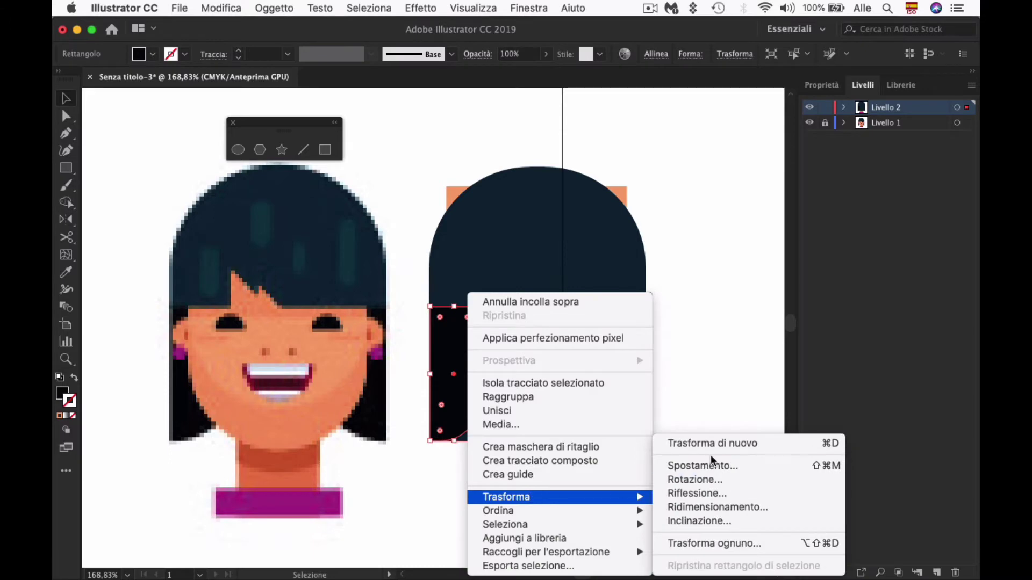
pyautogui.click(698, 493)
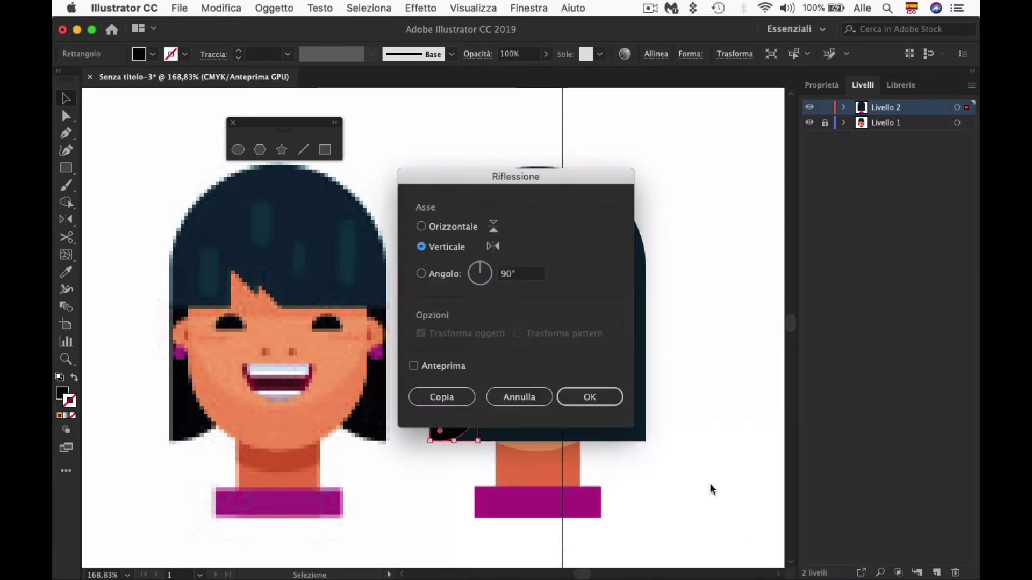
pyautogui.press('Return')
pyautogui.moveTo(472, 347); pyautogui.dragTo(632, 356)
pyautogui.click(672, 366)
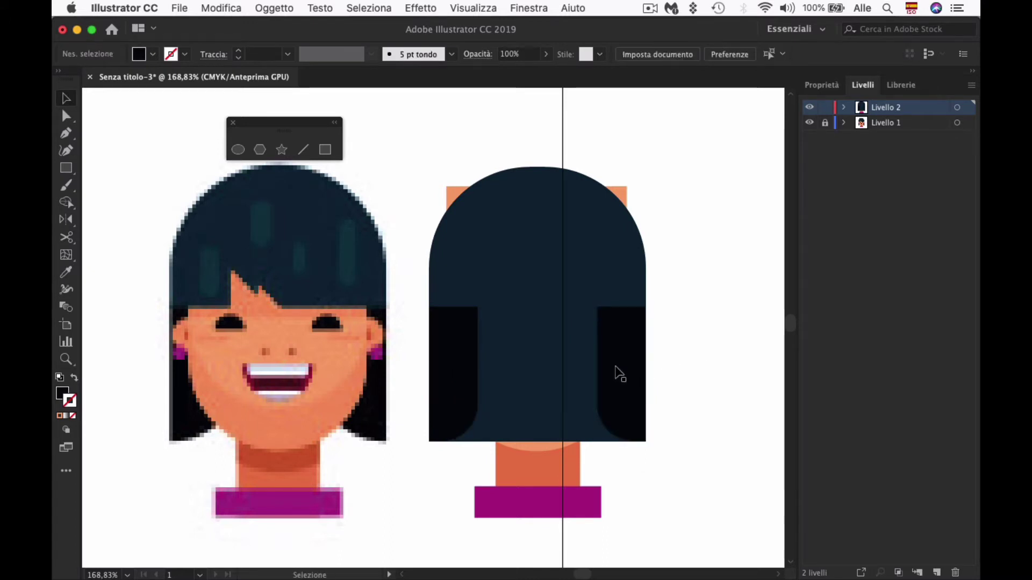
# Step: Send the main hair shape and both side locks behind the orange face shape
pyautogui.click(521, 370)
pyautogui.keyDown('shift'); pyautogui.click(460, 370); pyautogui.keyUp('shift')
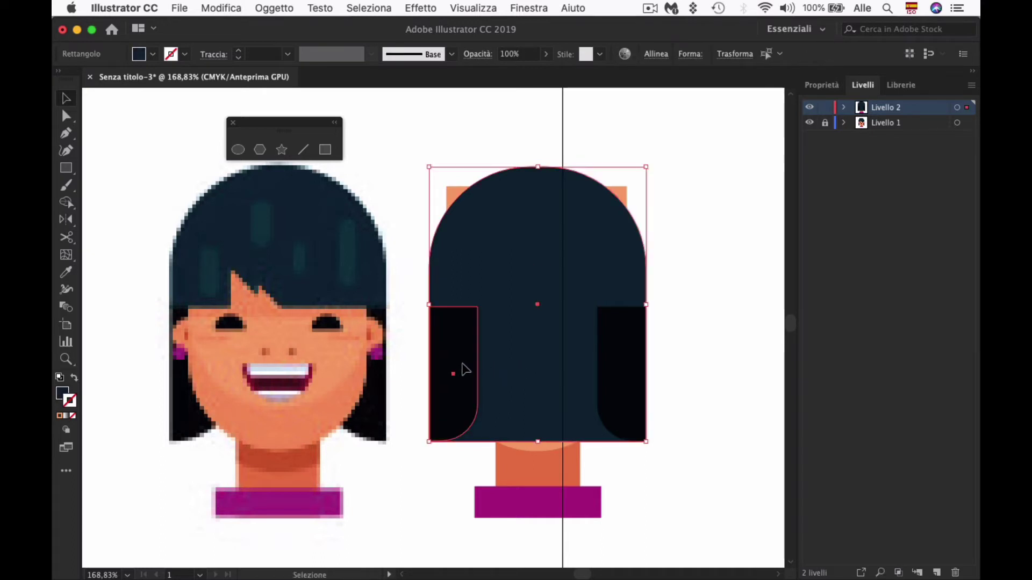
pyautogui.keyDown('shift'); pyautogui.click(617, 369); pyautogui.keyUp('shift')
pyautogui.hotkey('ctrl', 'shift', '[')
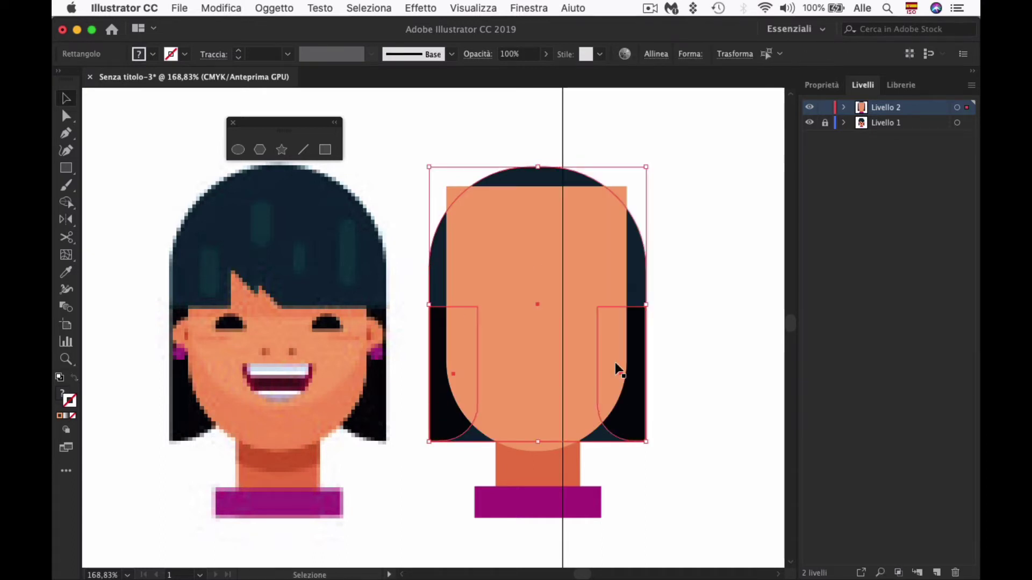
pyautogui.click(702, 371)
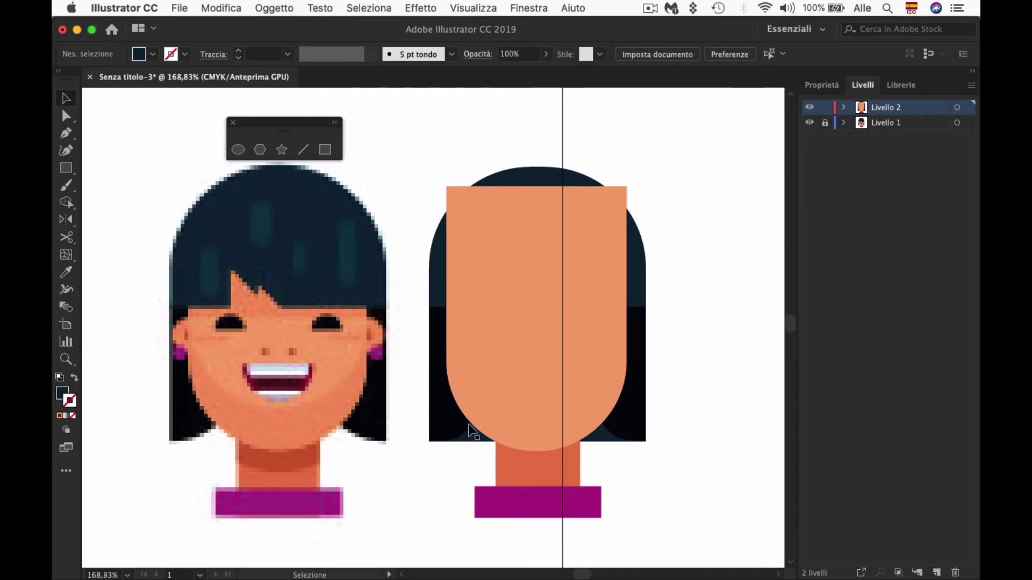
# Step: Bring both side locks and the hair top in front of the face
pyautogui.click(455, 433)
pyautogui.keyDown('shift'); pyautogui.click(629, 435); pyautogui.keyUp('shift')
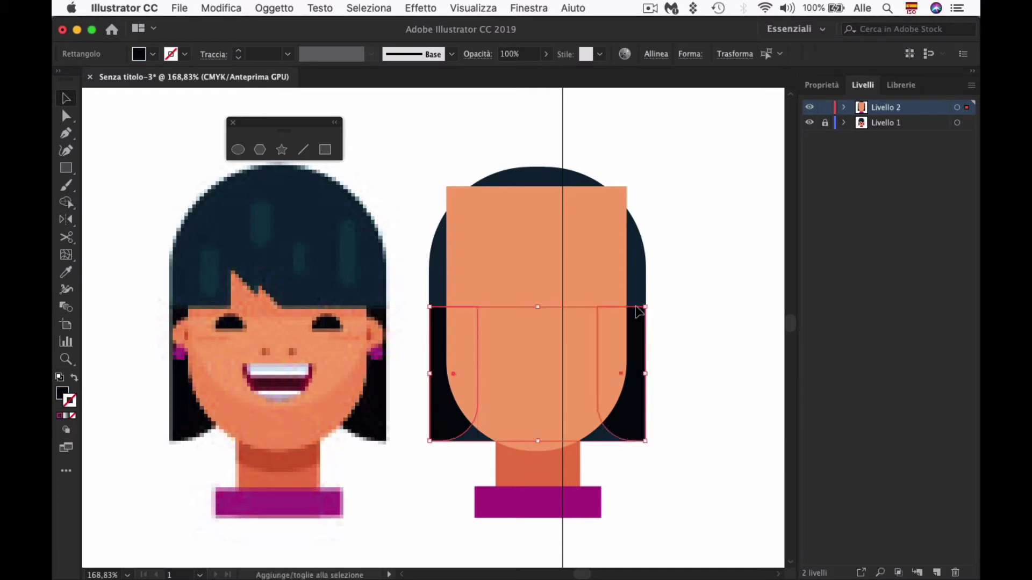
pyautogui.keyDown('shift'); pyautogui.click(645, 297); pyautogui.keyUp('shift')
pyautogui.hotkey('ctrl', 'shift', ']')
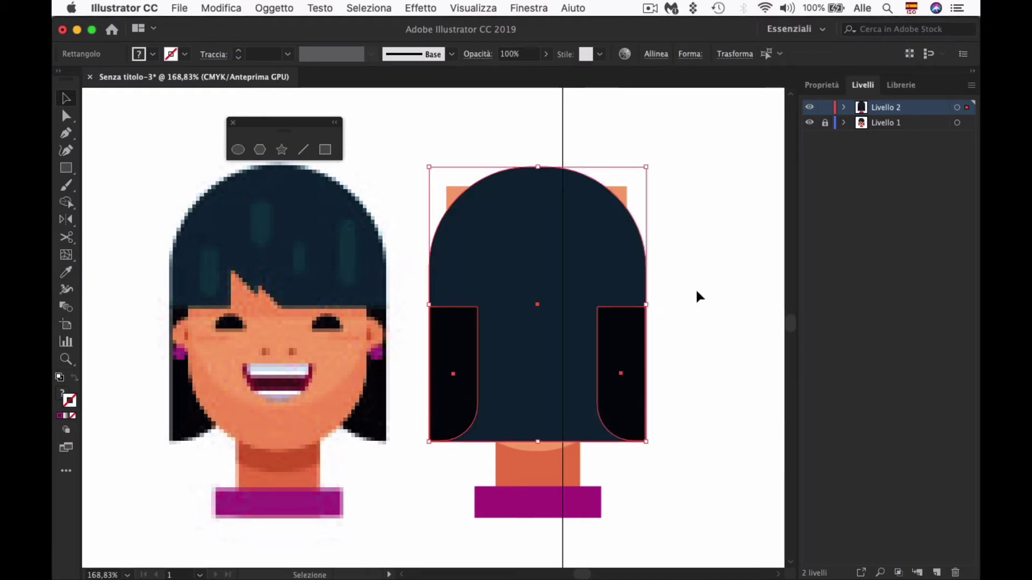
pyautogui.click(695, 289)
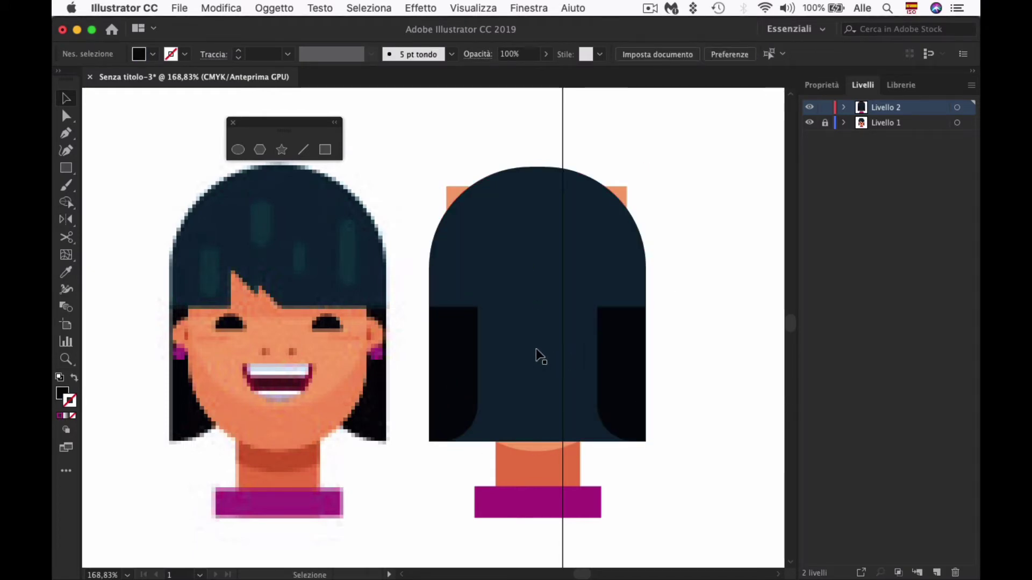
# Step: Paste a copy of the hair dome in front and fill it with the collar's magenta
pyautogui.click(524, 267)
pyautogui.press('a')
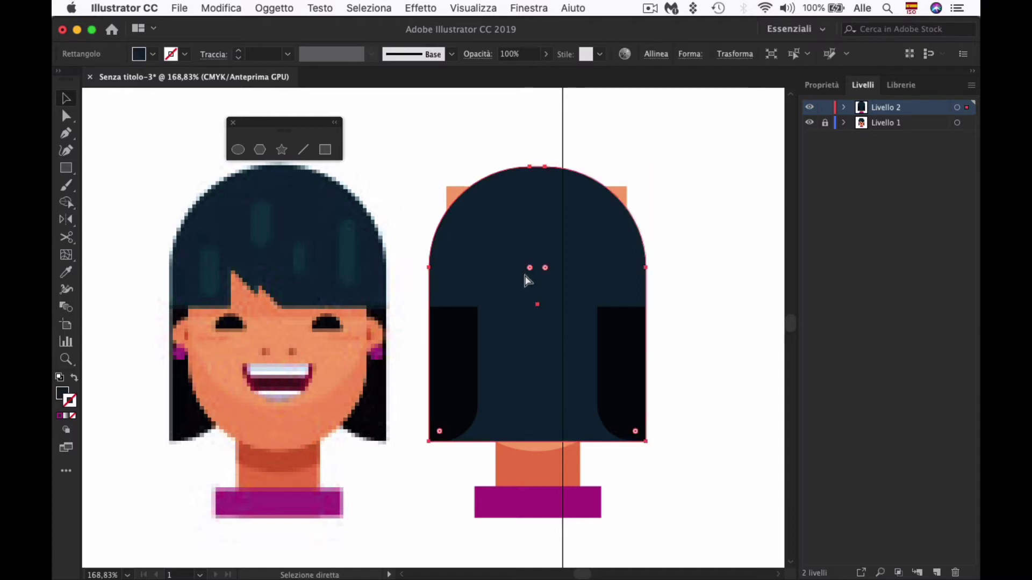
pyautogui.press('v')
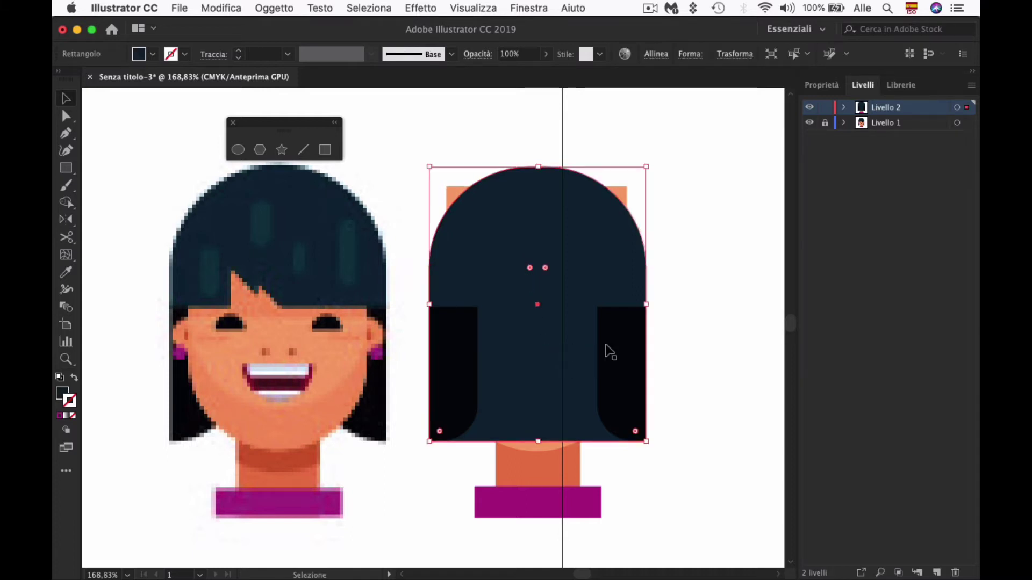
pyautogui.click(608, 356)
pyautogui.press('u')
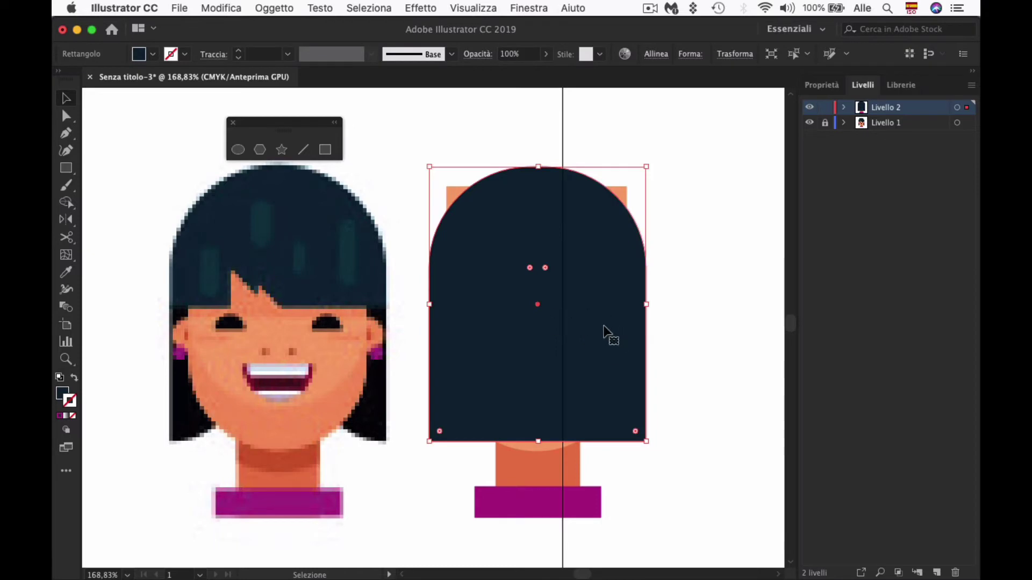
pyautogui.press('i')
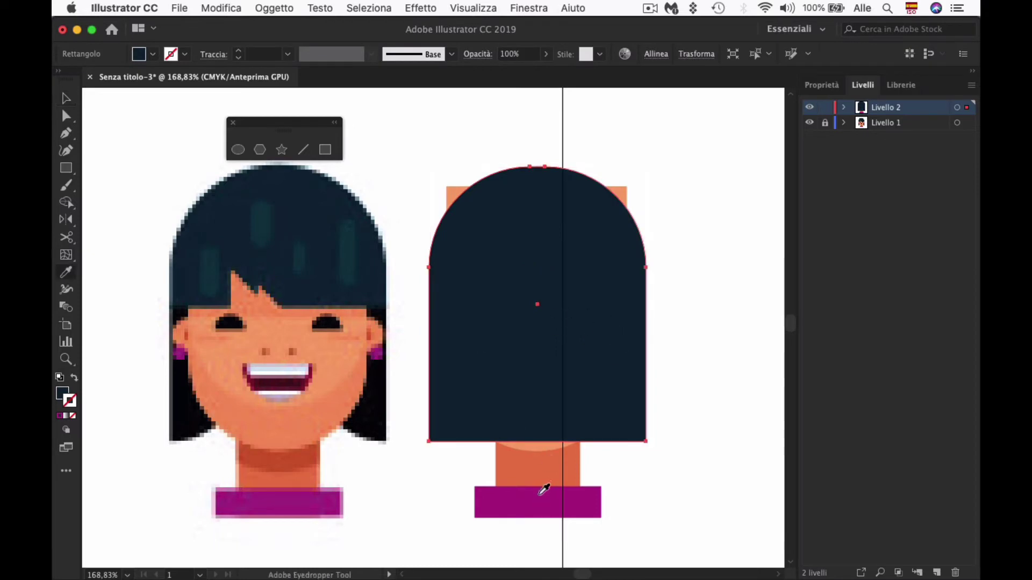
pyautogui.click(542, 495)
# Step: Raise the magenta copy's two bottom corner points up to the fringe line
pyautogui.press('a')
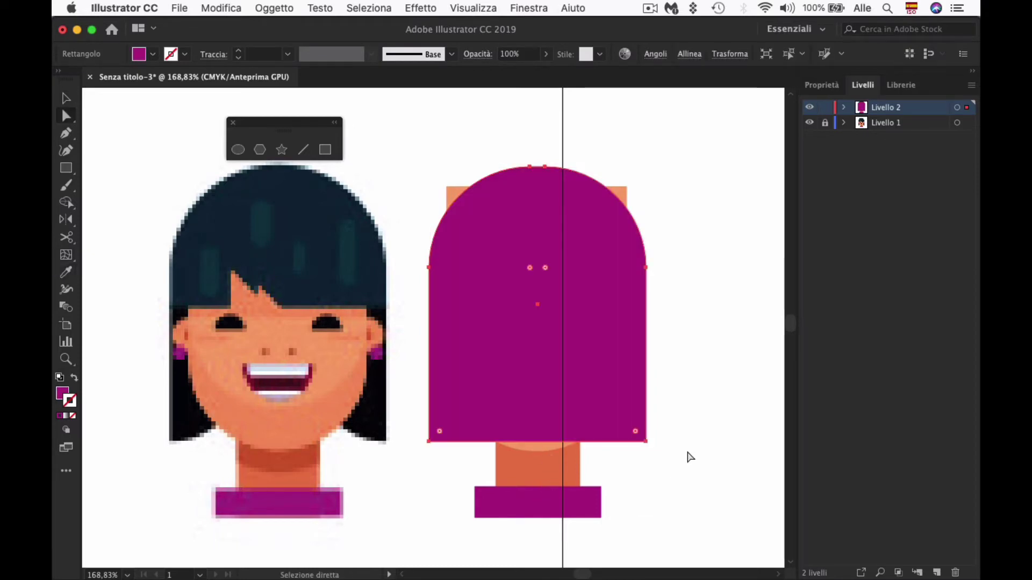
pyautogui.click(645, 442)
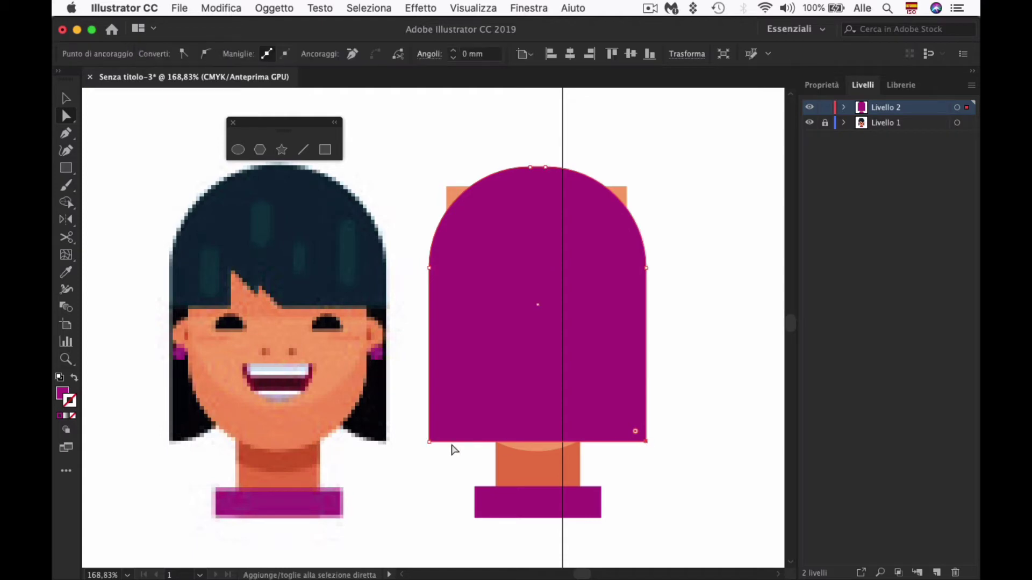
pyautogui.keyDown('shift'); pyautogui.click(428, 441); pyautogui.keyUp('shift')
pyautogui.hotkey('shift', 'Up')
pyautogui.hotkey('shift', 'Up')
pyautogui.hotkey('shift', 'Up')
pyautogui.hotkey('shift', 'Up')
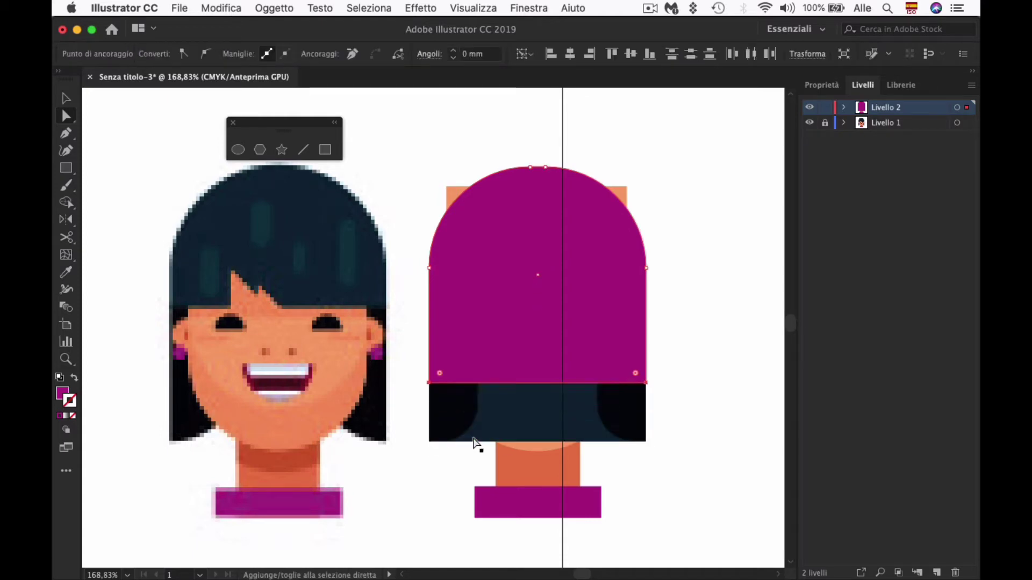
pyautogui.press('v')
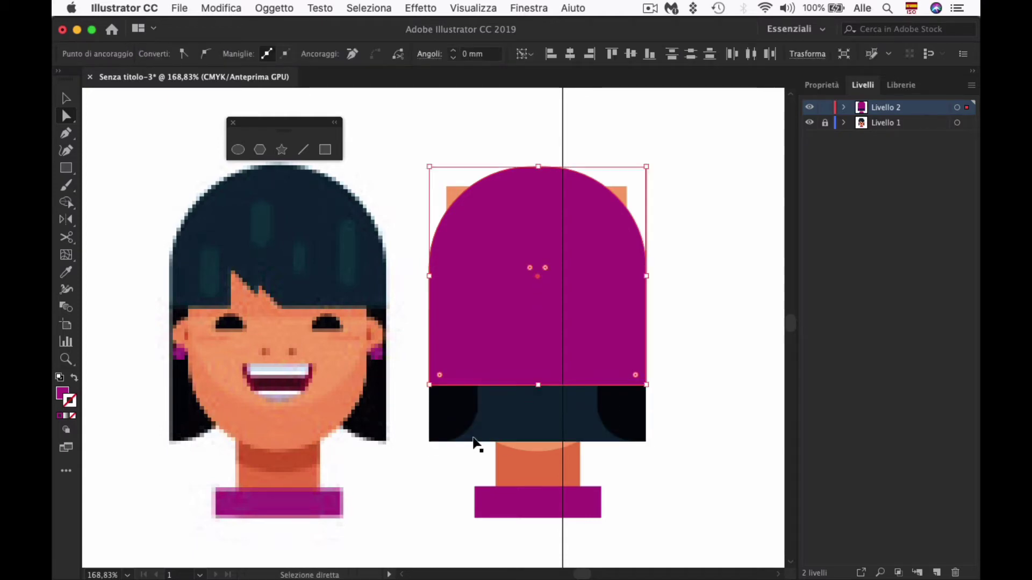
# Step: Clip the dark hair to the magenta shape with Crea maschera di ritaglio
pyautogui.keyDown('shift'); pyautogui.click(586, 422); pyautogui.keyUp('shift')
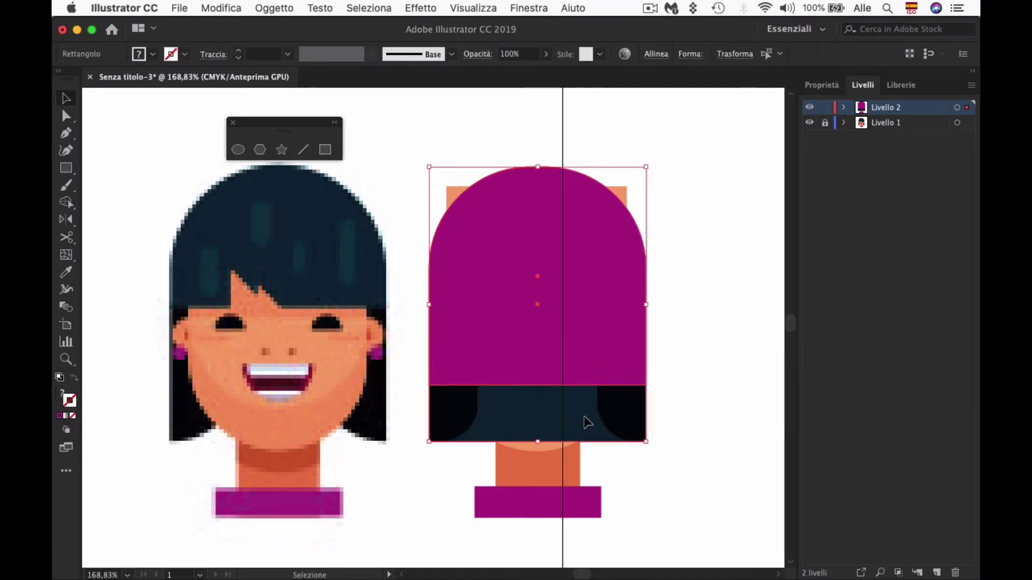
pyautogui.rightClick(583, 415)
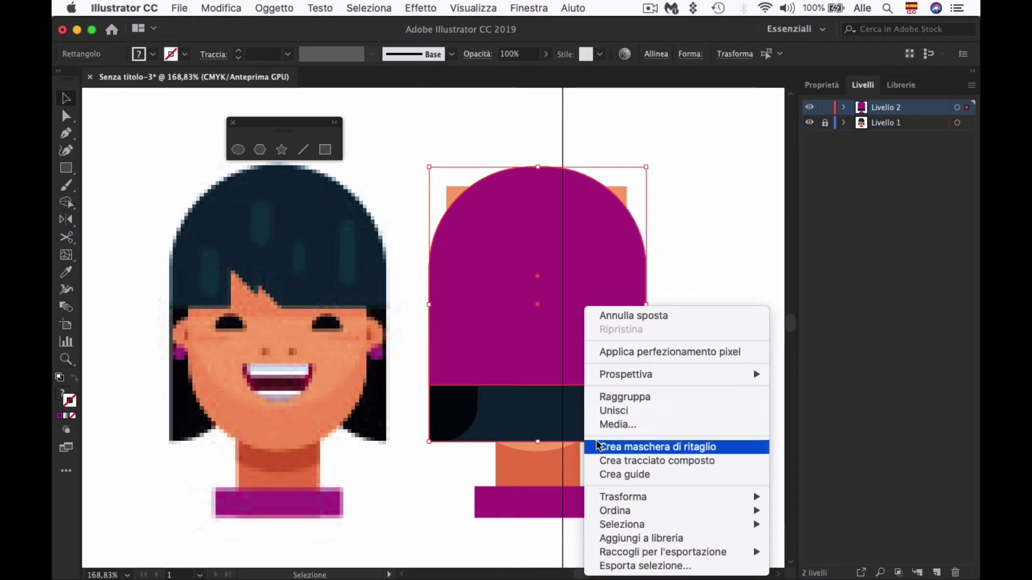
pyautogui.click(599, 445)
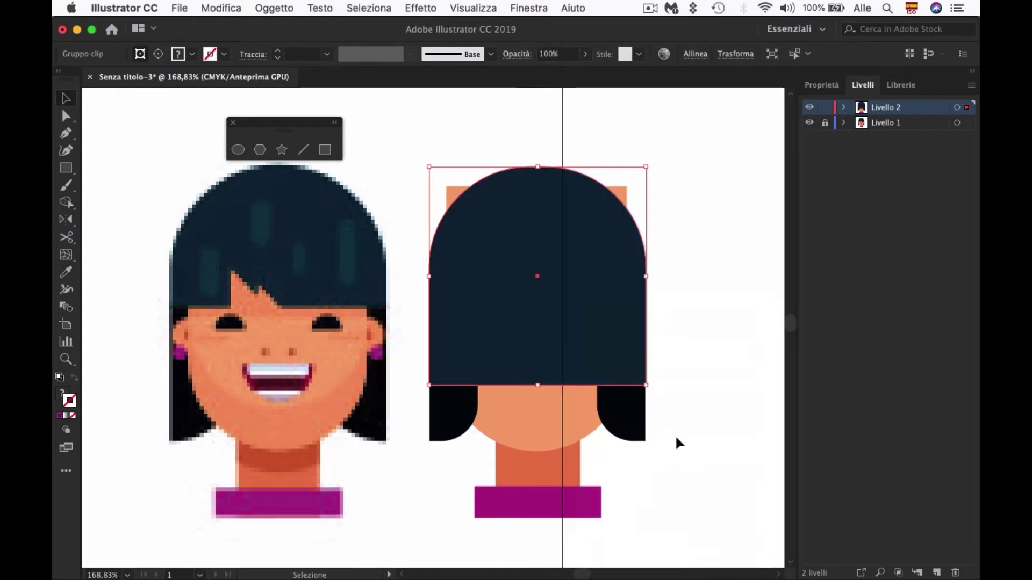
pyautogui.click(675, 434)
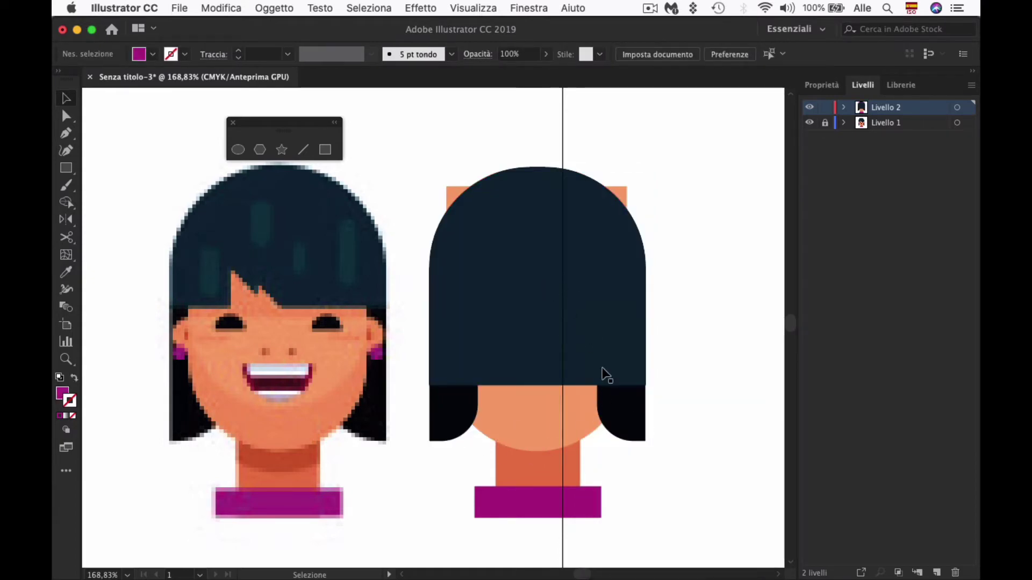
# Step: Paste the two side locks back in front, then send them and the clipped hair behind the face
pyautogui.click(619, 403)
pyautogui.keyDown('shift'); pyautogui.click(460, 413); pyautogui.keyUp('shift')
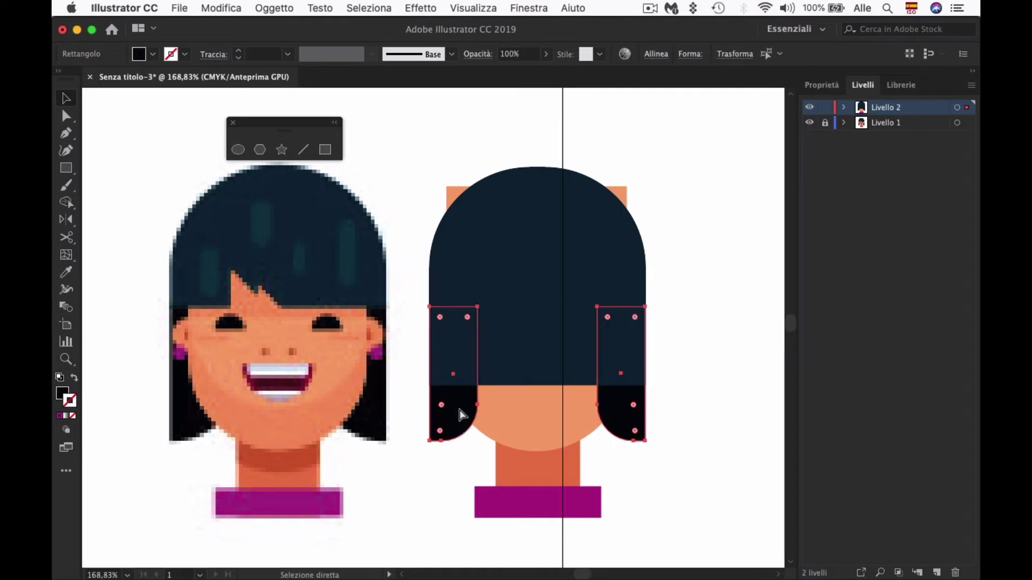
pyautogui.hotkey('ctrl', 'x')
pyautogui.hotkey('ctrl', 'f')
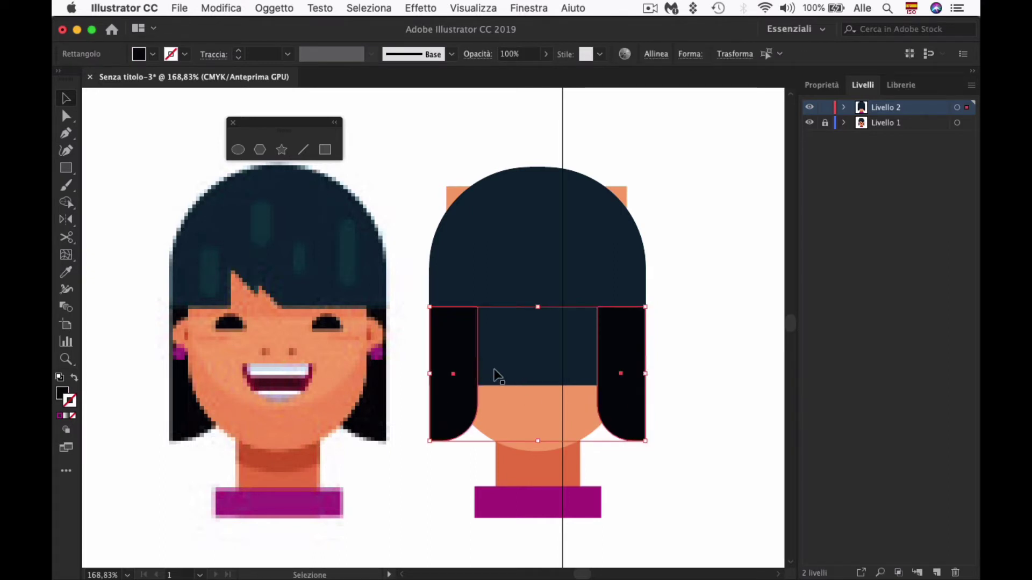
pyautogui.keyDown('shift'); pyautogui.click(494, 275); pyautogui.keyUp('shift')
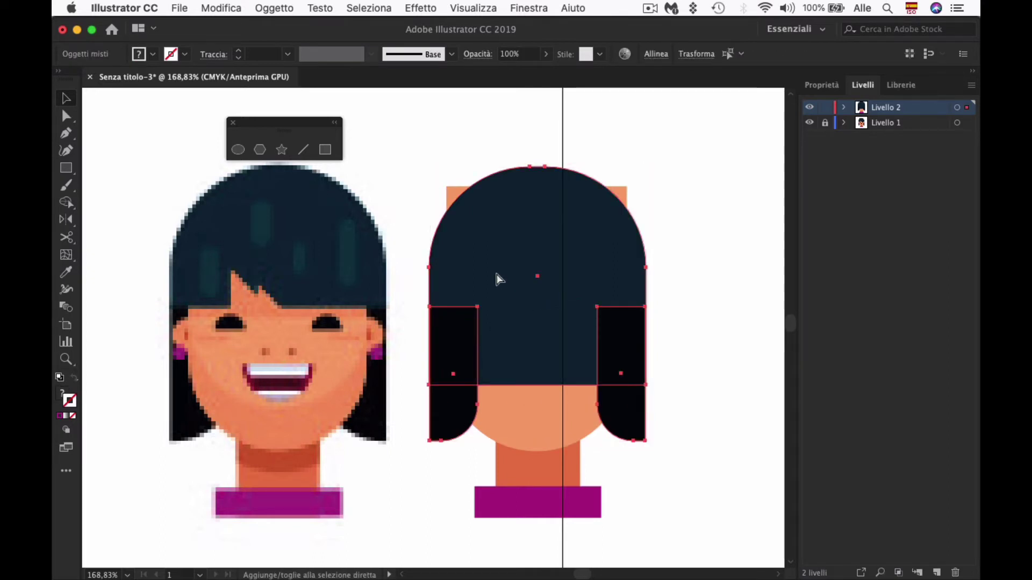
pyautogui.hotkey('ctrl', 'shift', '[')
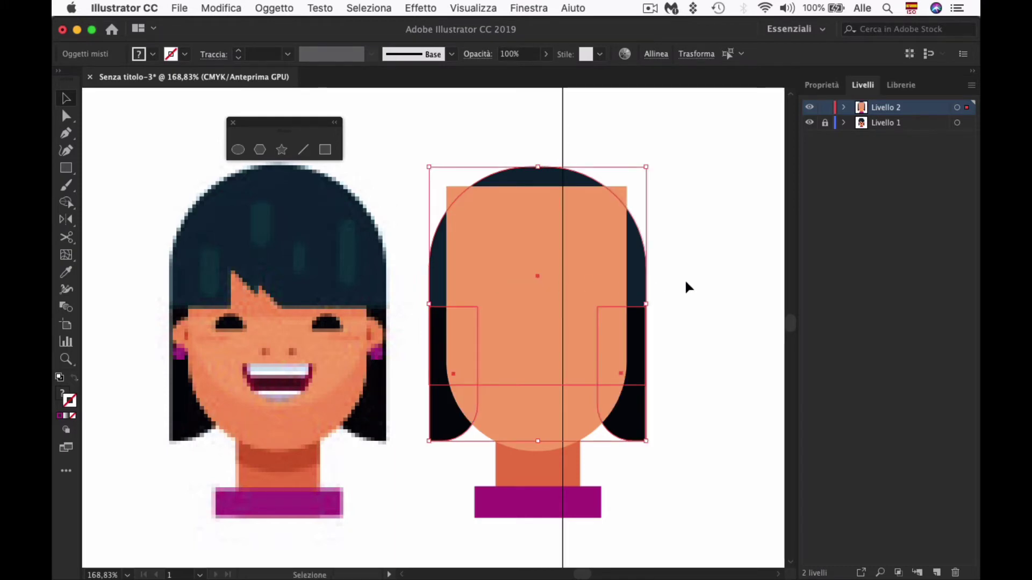
pyautogui.click(683, 284)
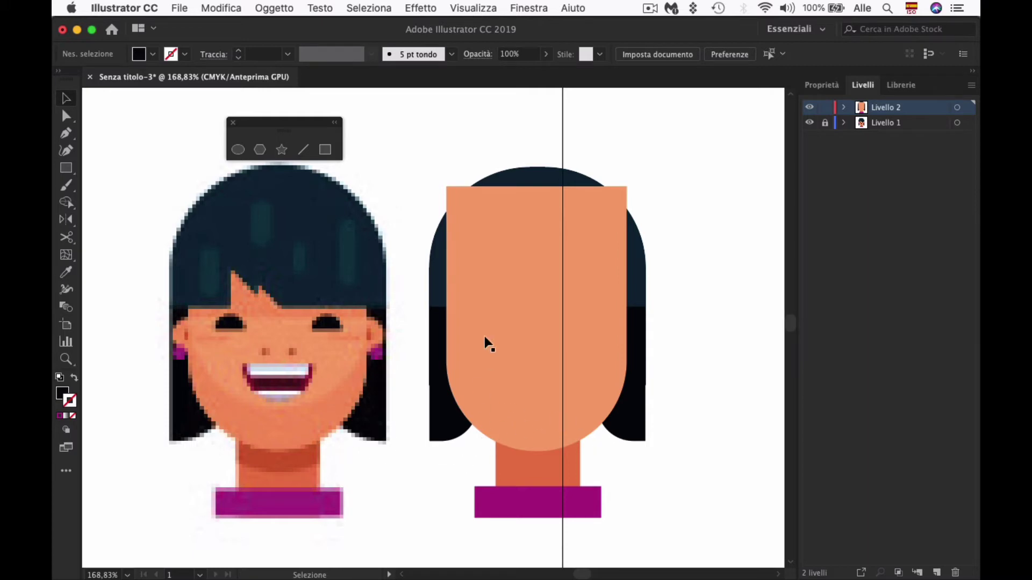
# Step: Nudge the orange face's two top corner anchors downward with the arrow keys so the navy fringe shows above
pyautogui.press('a')
pyautogui.click(473, 241)
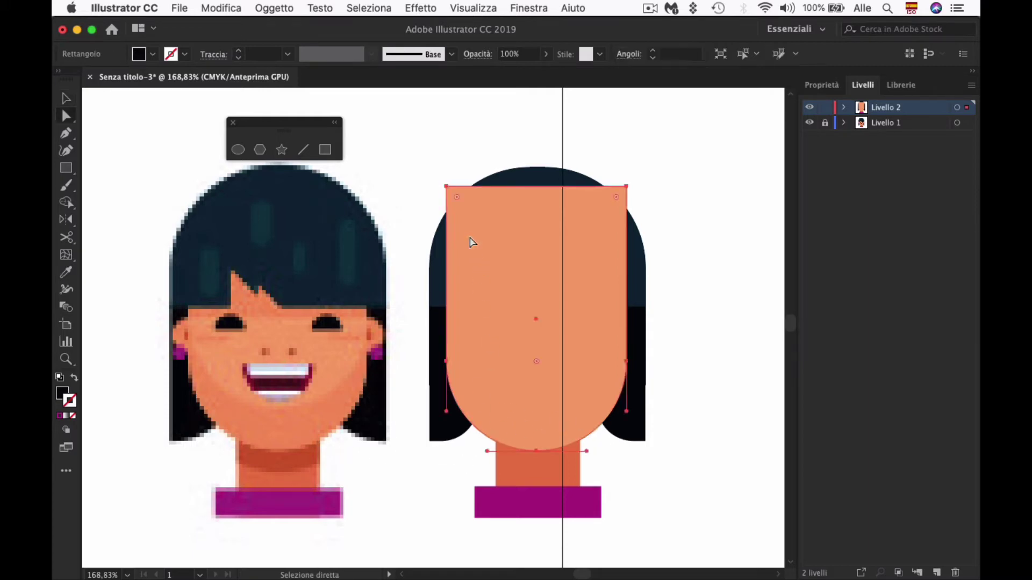
pyautogui.click(446, 186)
pyautogui.keyDown('shift'); pyautogui.click(627, 187); pyautogui.keyUp('shift')
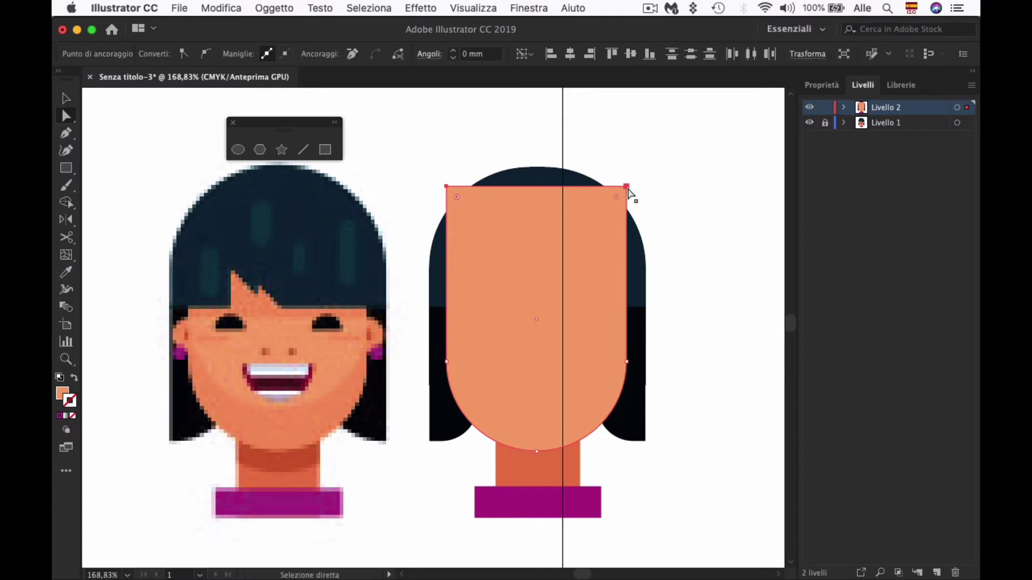
pyautogui.hotkey('shift', 'Down')
pyautogui.hotkey('shift', 'Down')
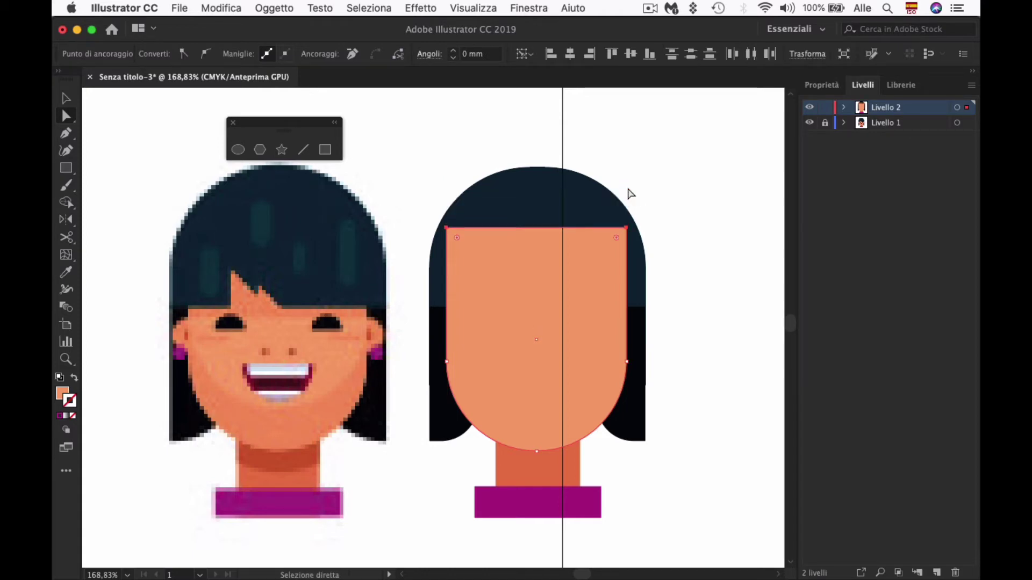
pyautogui.hotkey('shift', 'Down')
pyautogui.hotkey('shift', 'Down')
pyautogui.press('Down')
pyautogui.press('Down')
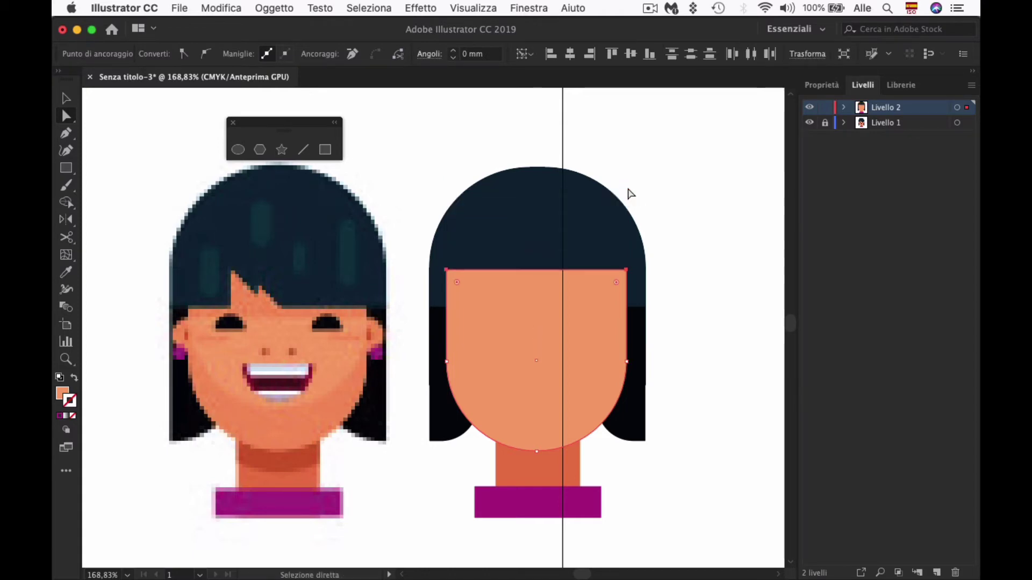
pyautogui.press('Down')
pyautogui.press('Down')
pyautogui.press('Down')
pyautogui.press('Down')
pyautogui.press('Down')
pyautogui.press('Down')
pyautogui.press('Down')
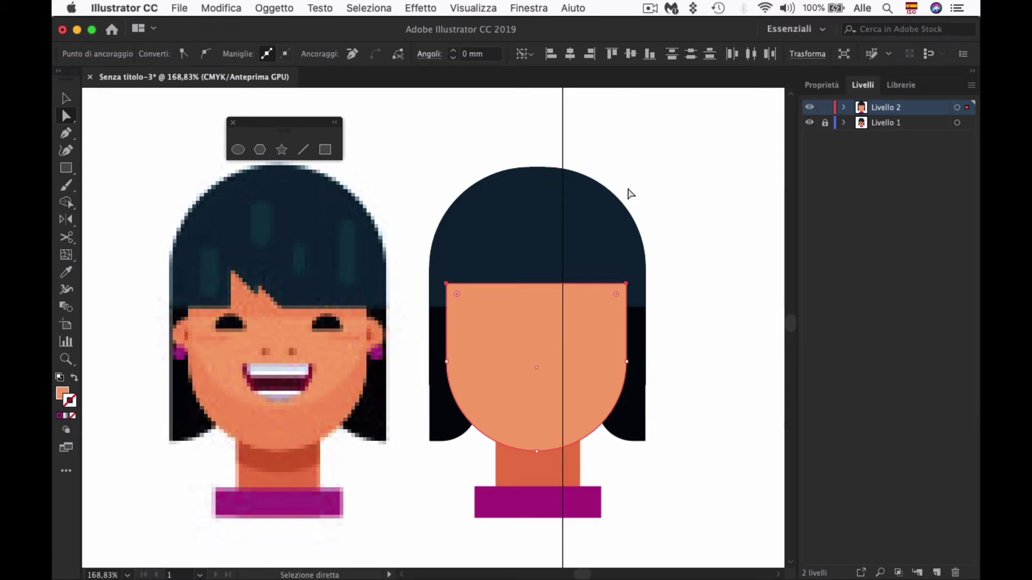
pyautogui.hotkey('shift', 'Up')
pyautogui.press('Up')
pyautogui.press('Up')
pyautogui.press('v')
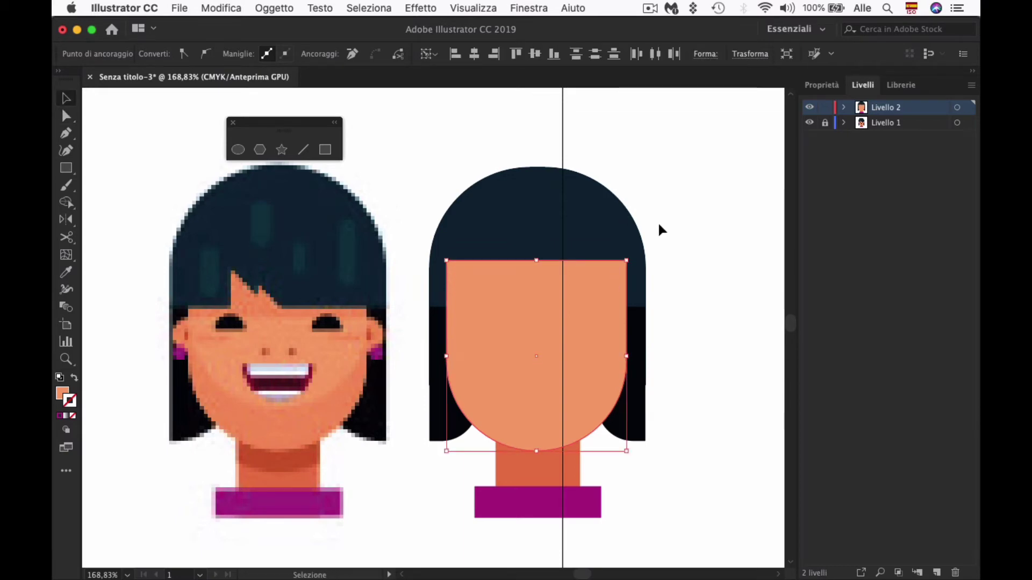
pyautogui.click(659, 226)
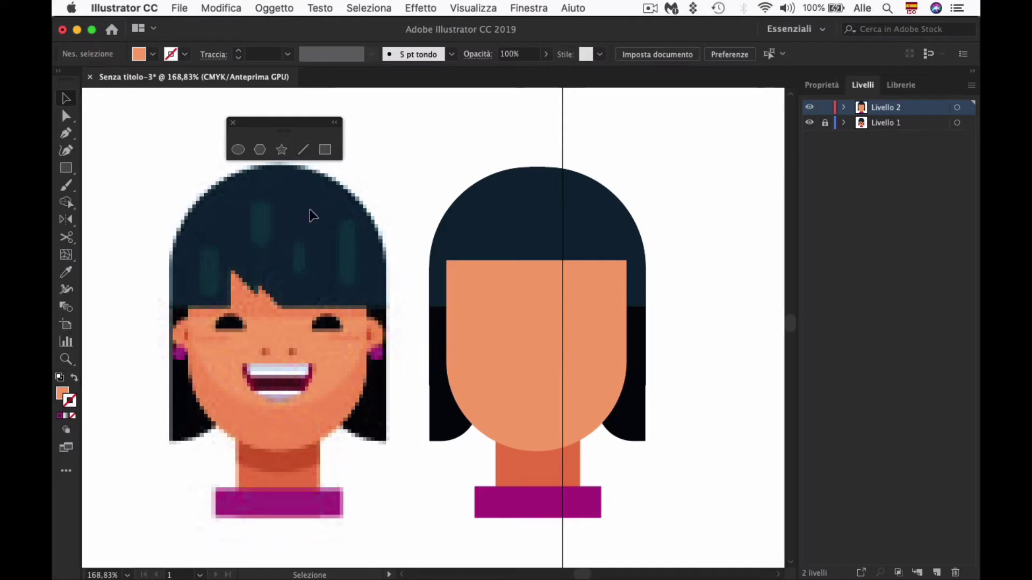
pyautogui.click(324, 151)
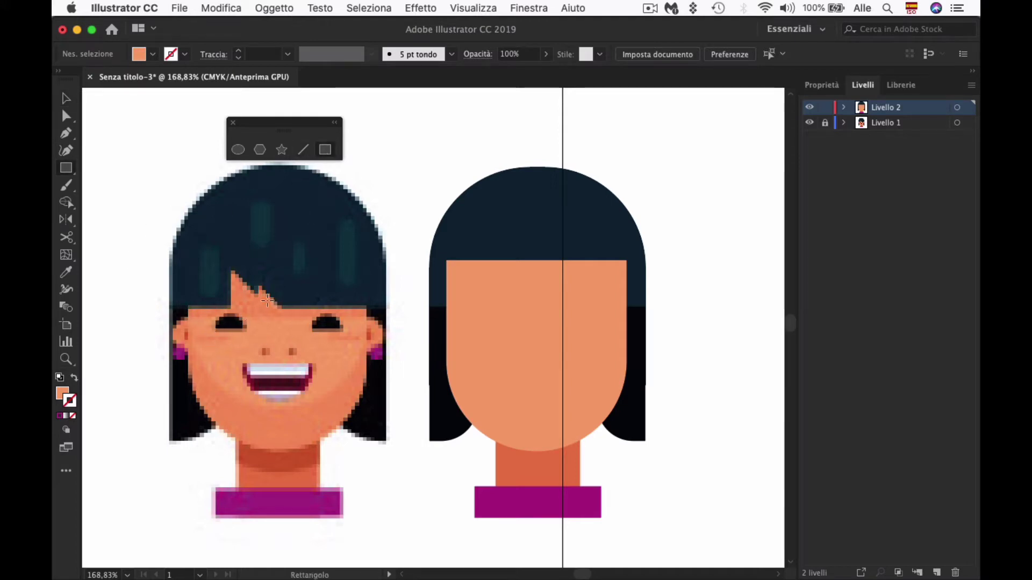
# Step: Zoom in and draw a rectangle over the reference face's left eye
pyautogui.press('z')
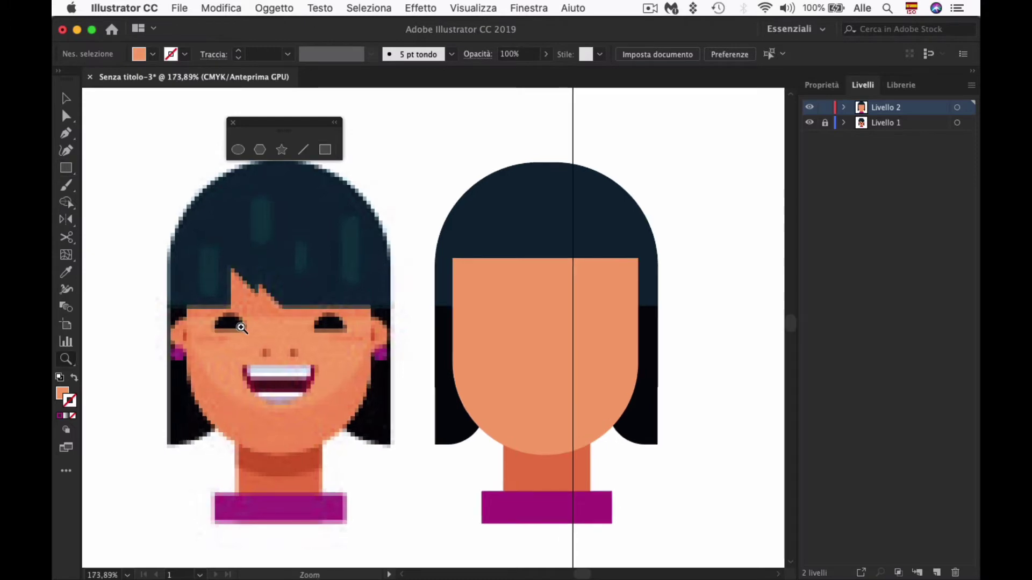
pyautogui.moveTo(240, 322); pyautogui.dragTo(422, 341)
pyautogui.hscroll(5, 409, 340)
pyautogui.hscroll(7, 384, 338)
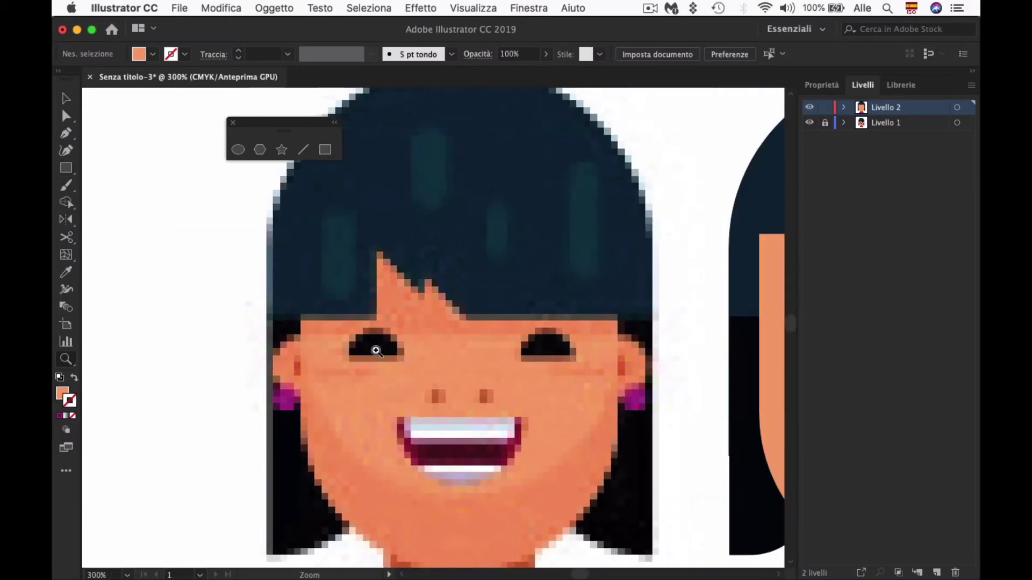
pyautogui.press('m')
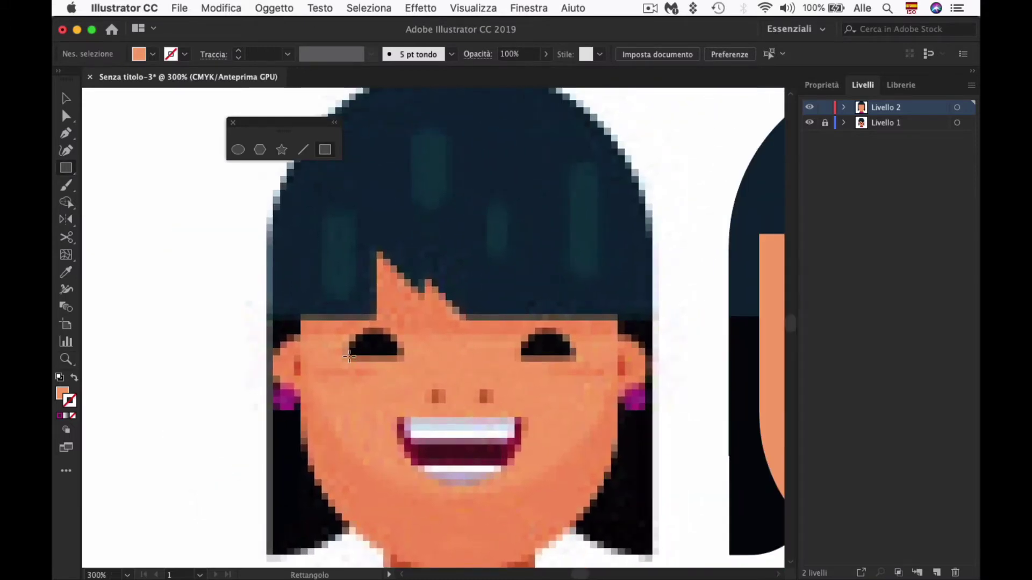
pyautogui.moveTo(349, 355); pyautogui.dragTo(396, 328)
pyautogui.press('z')
pyautogui.click(392, 341)
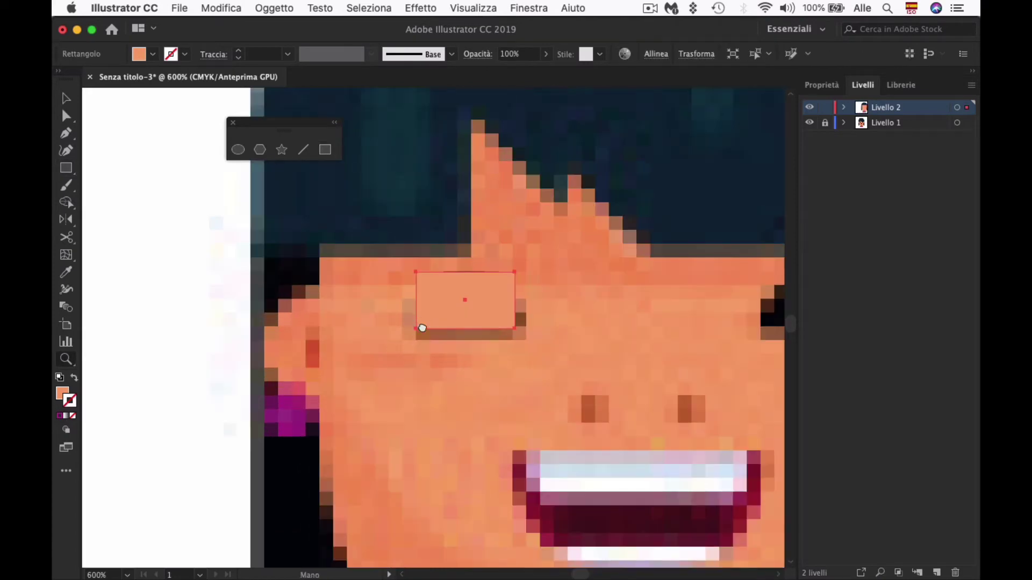
pyautogui.click(420, 325)
# Step: Round the rectangle's top corners into a semicircle and fill it with the reference's dark eye colour
pyautogui.press('a')
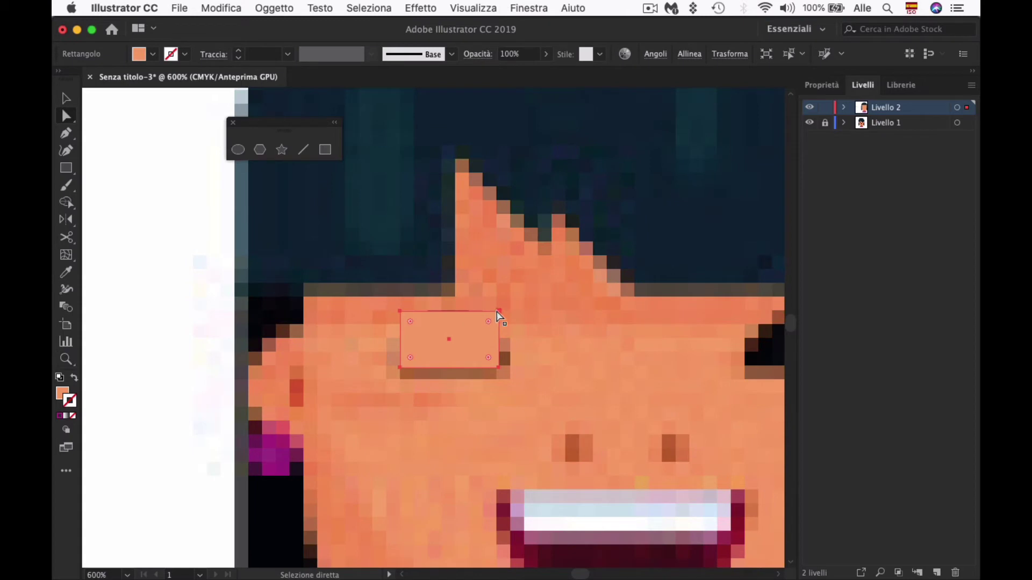
pyautogui.click(498, 312)
pyautogui.moveTo(488, 321); pyautogui.dragTo(422, 364)
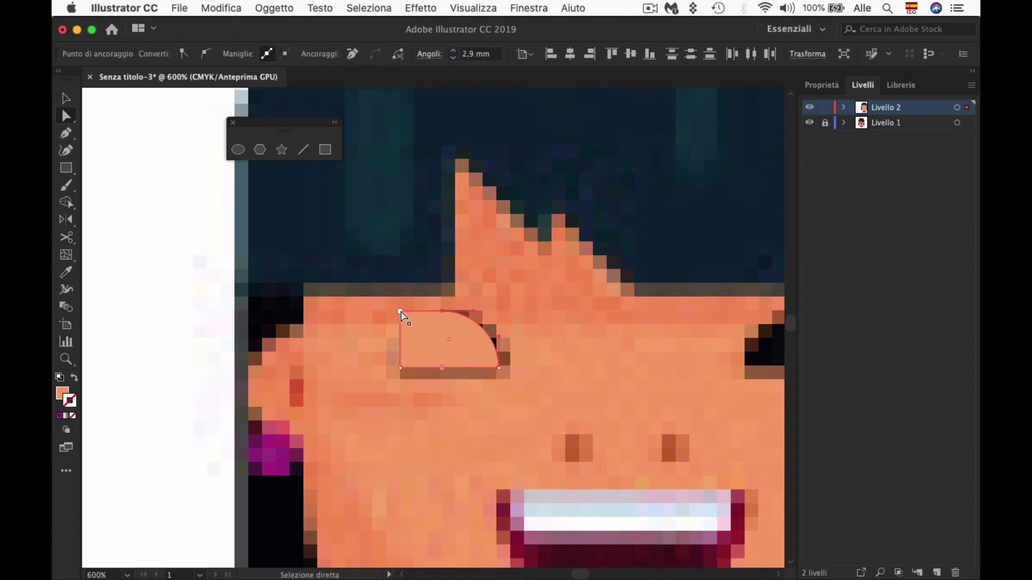
pyautogui.click(401, 311)
pyautogui.moveTo(410, 322); pyautogui.dragTo(461, 373)
pyautogui.press('i')
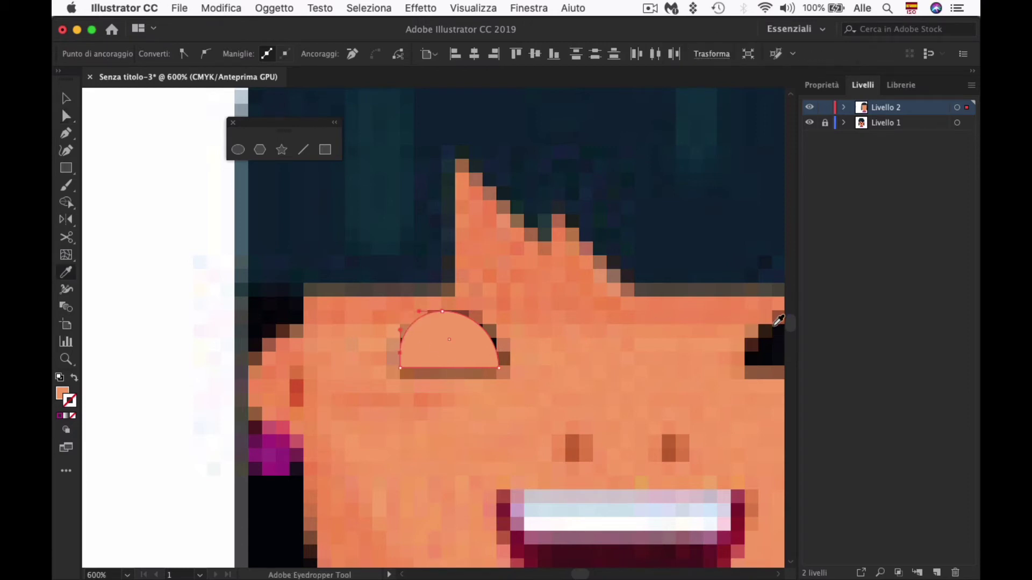
pyautogui.click(774, 349)
# Step: Place a copy of the eye semicircle over the reference's right eye
pyautogui.press('z')
pyautogui.keyDown('alt'); pyautogui.click(503, 365); pyautogui.keyUp('alt')
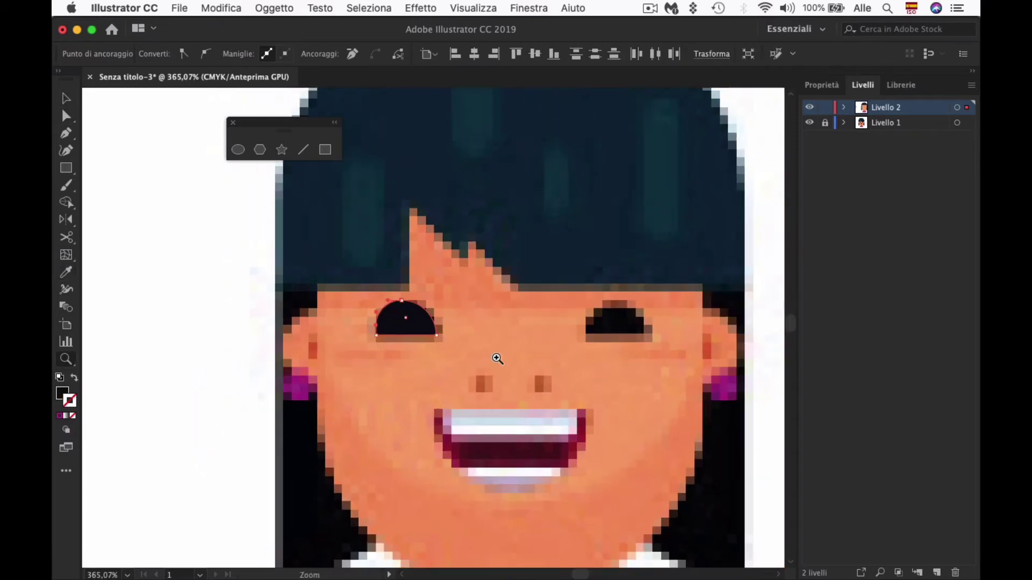
pyautogui.press('v')
pyautogui.moveTo(433, 329)
pyautogui.mouseDown()
pyautogui.moveTo(657, 329)
pyautogui.moveTo(651, 338)
pyautogui.mouseUp()
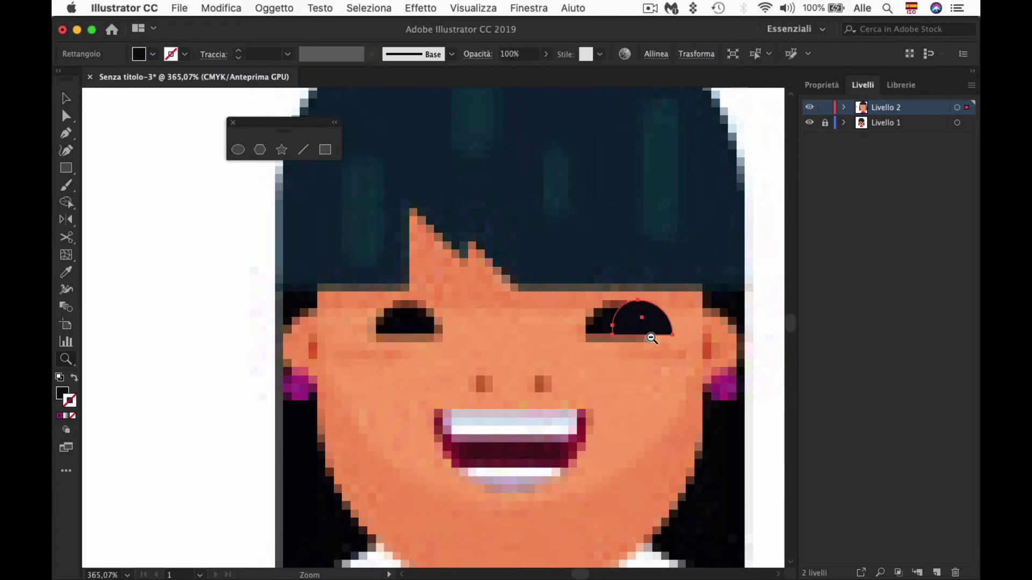
pyautogui.press('super+minus')
pyautogui.press('super+minus')
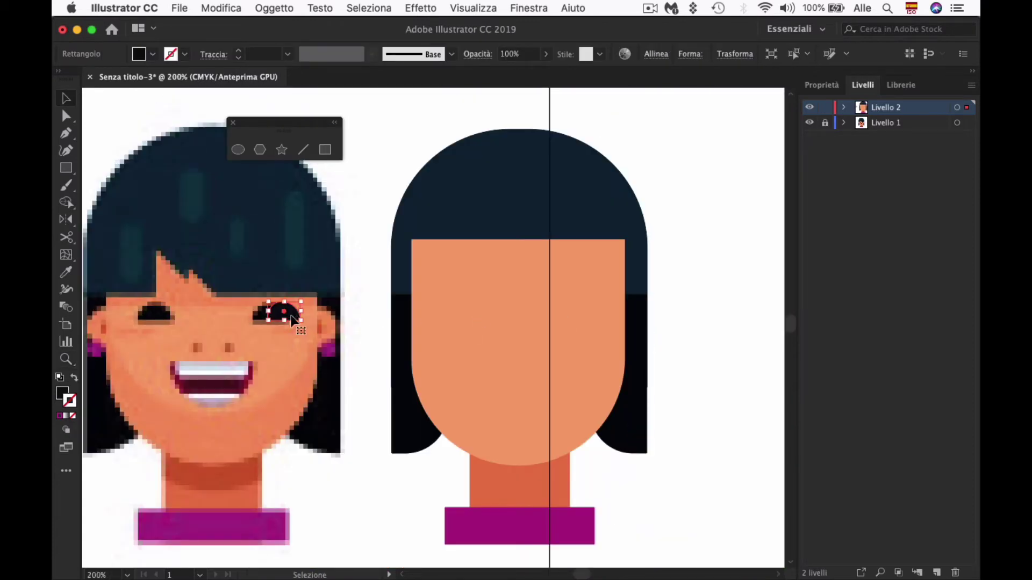
# Step: Move the black eye semicircle onto the orange face and nudge a copy into the right eye spot
pyautogui.moveTo(291, 315); pyautogui.dragTo(467, 324)
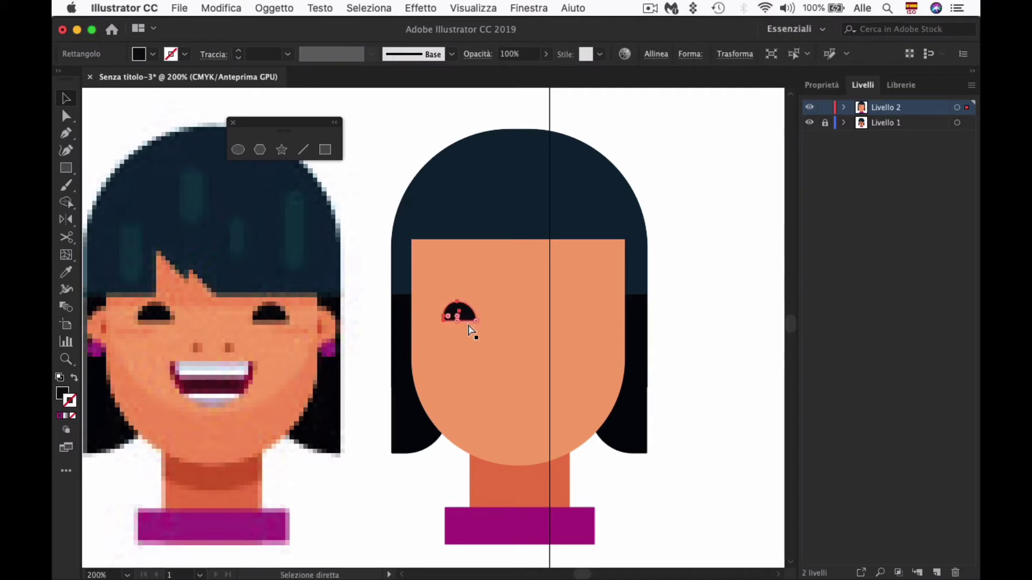
pyautogui.press('v')
pyautogui.rightClick(469, 329)
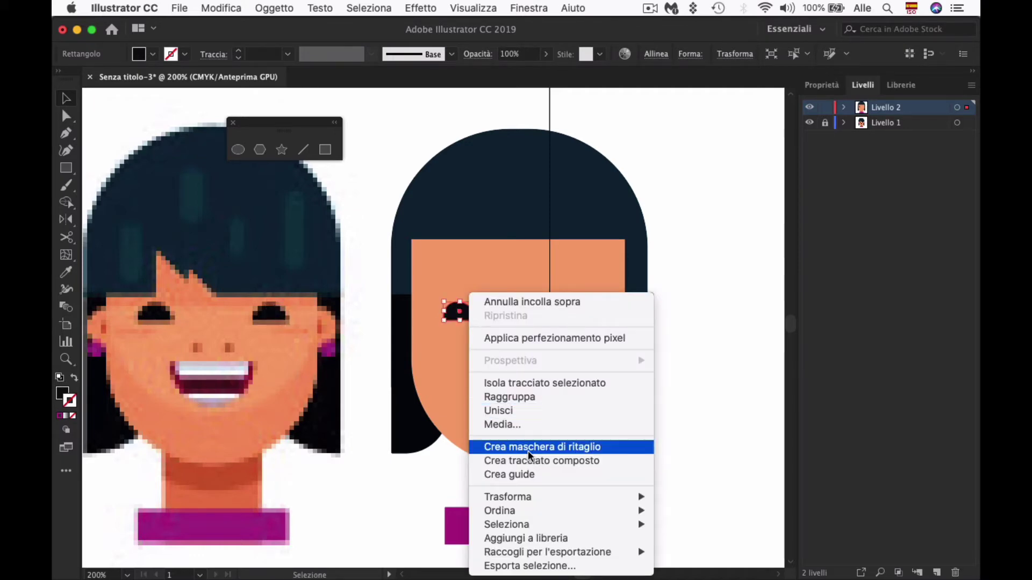
pyautogui.press('Escape')
pyautogui.hotkey('shift', 'Right')
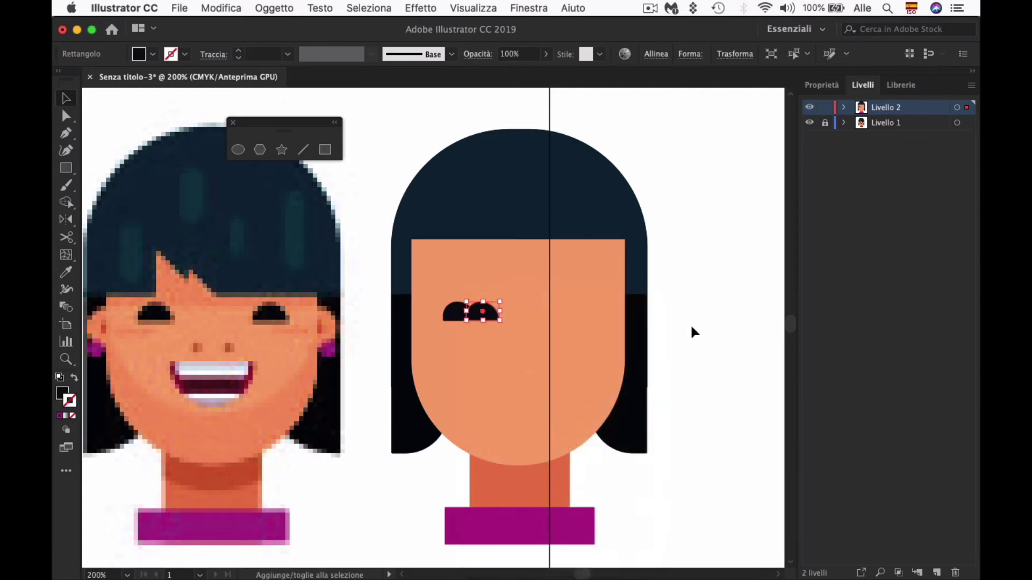
pyautogui.hotkey('shift', 'Right')
pyautogui.hotkey('shift', 'Right')
pyautogui.hotkey('shift', 'Right')
pyautogui.hotkey('shift', 'Right')
pyautogui.hotkey('shift', 'Right')
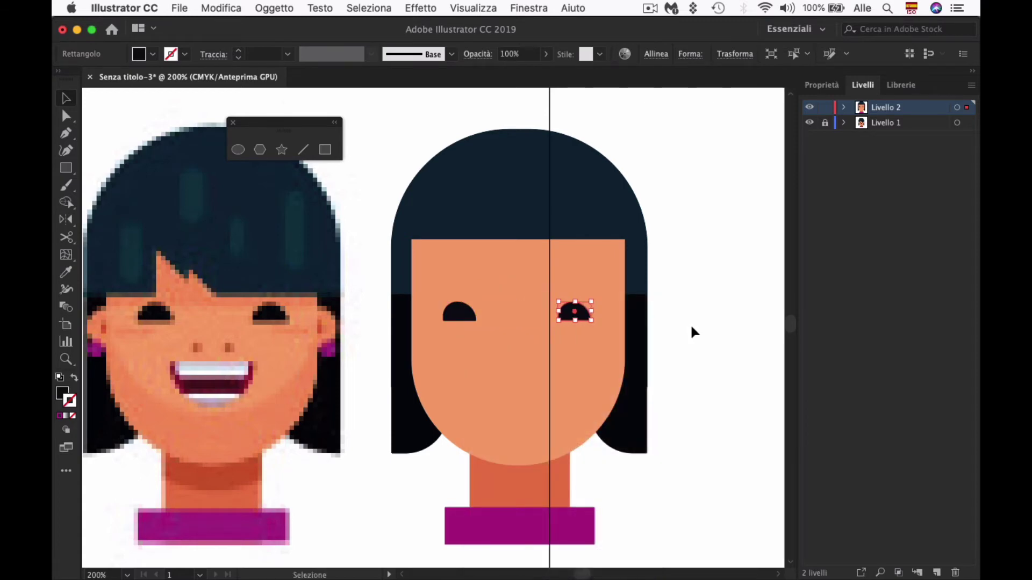
pyautogui.click(694, 329)
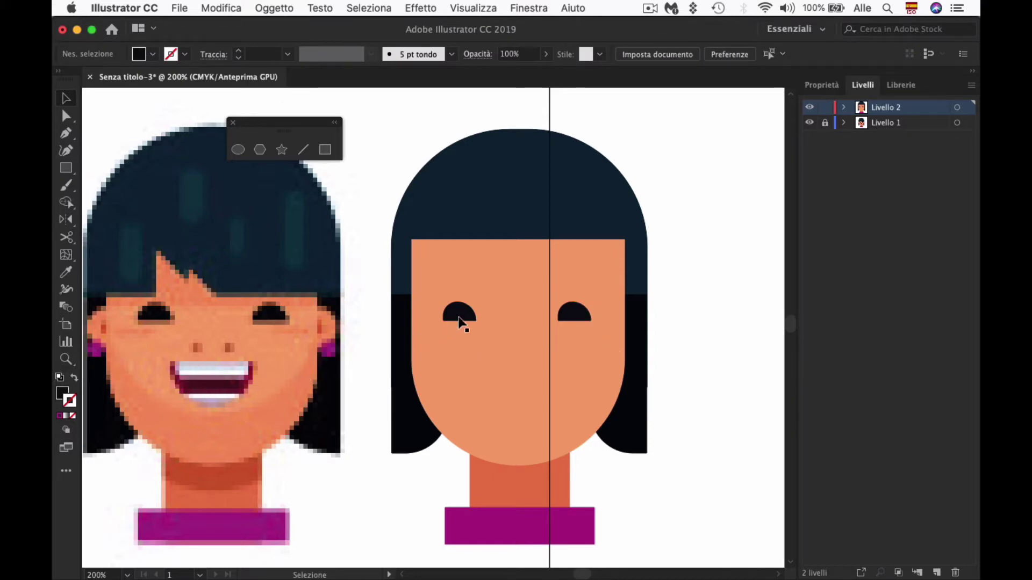
# Step: Draw a rectangle over the reference mouth, round its bottom corners, and swap fill and stroke
pyautogui.press('m')
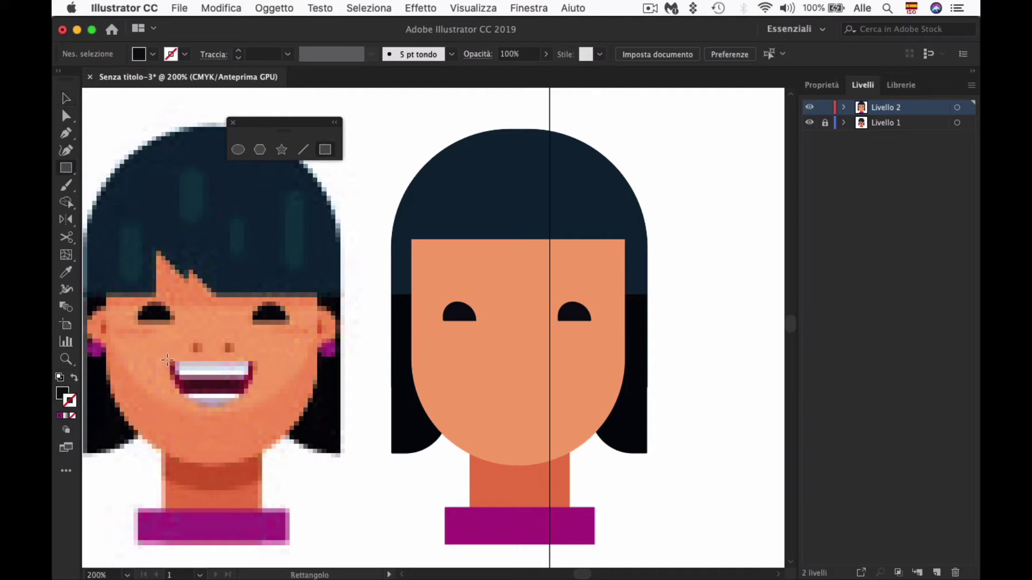
pyautogui.moveTo(166, 361); pyautogui.dragTo(258, 408)
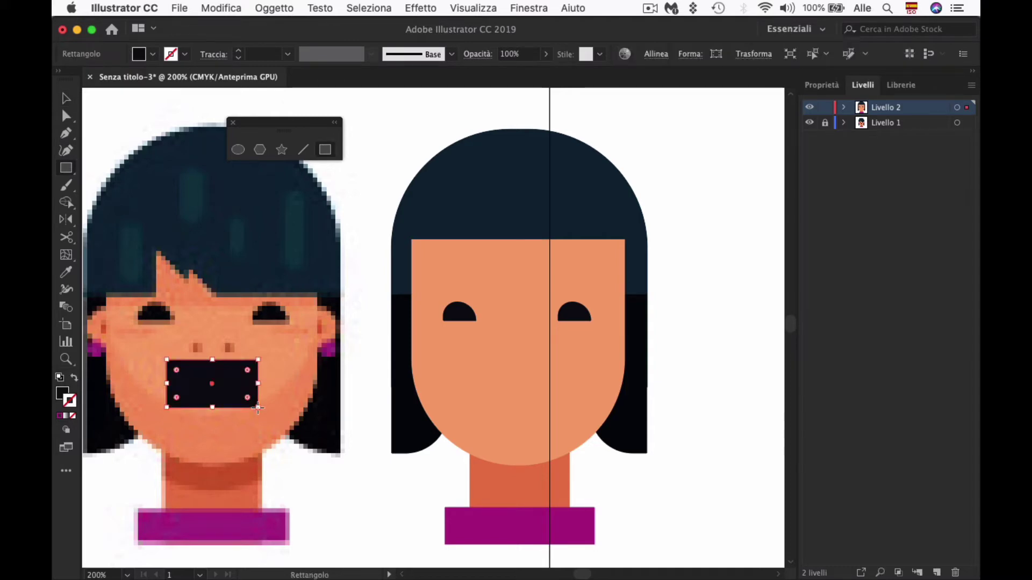
pyautogui.press('a')
pyautogui.click(167, 407)
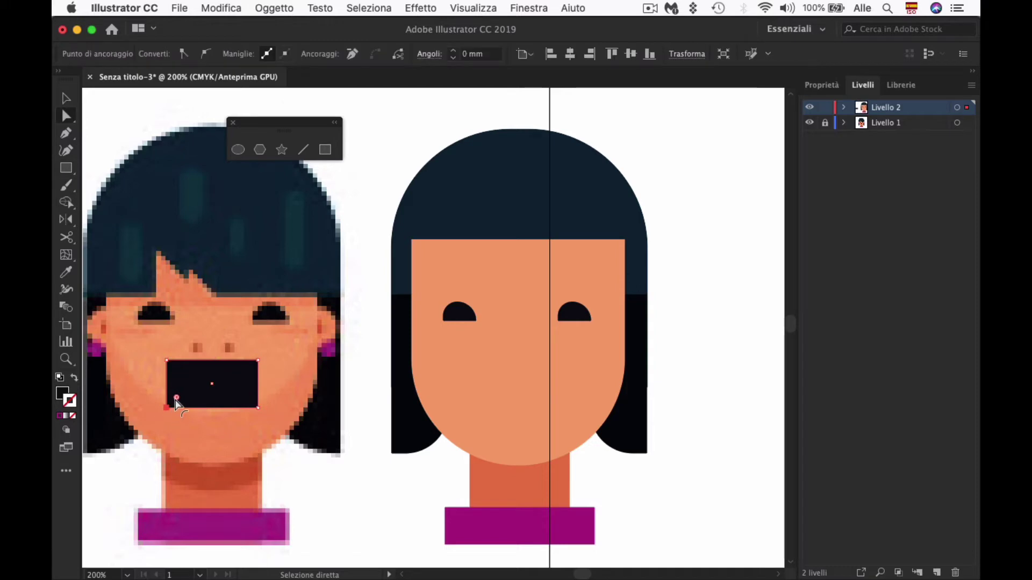
pyautogui.moveTo(176, 398)
pyautogui.mouseDown()
pyautogui.moveTo(223, 375)
pyautogui.moveTo(218, 384)
pyautogui.mouseUp()
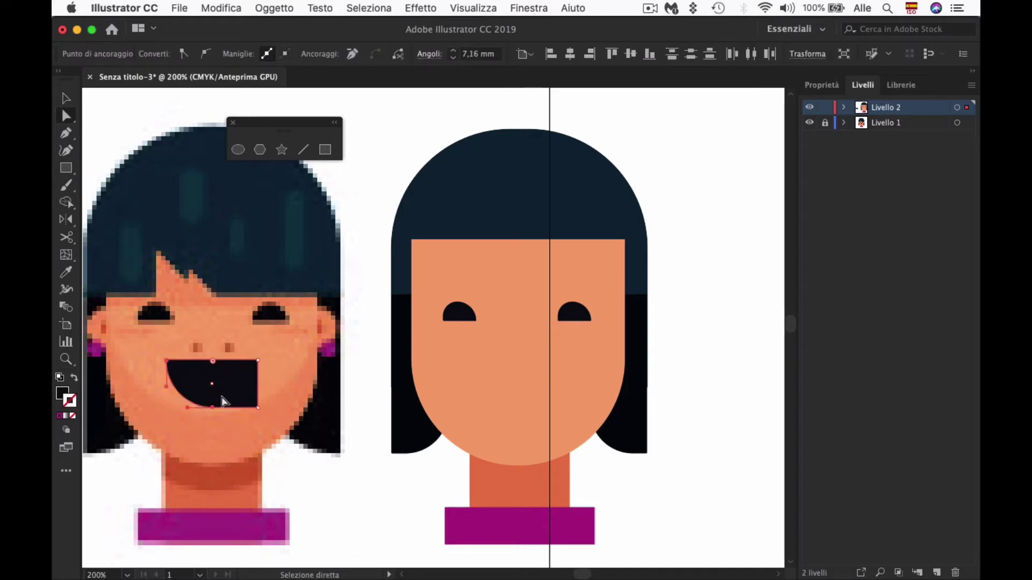
pyautogui.click(257, 408)
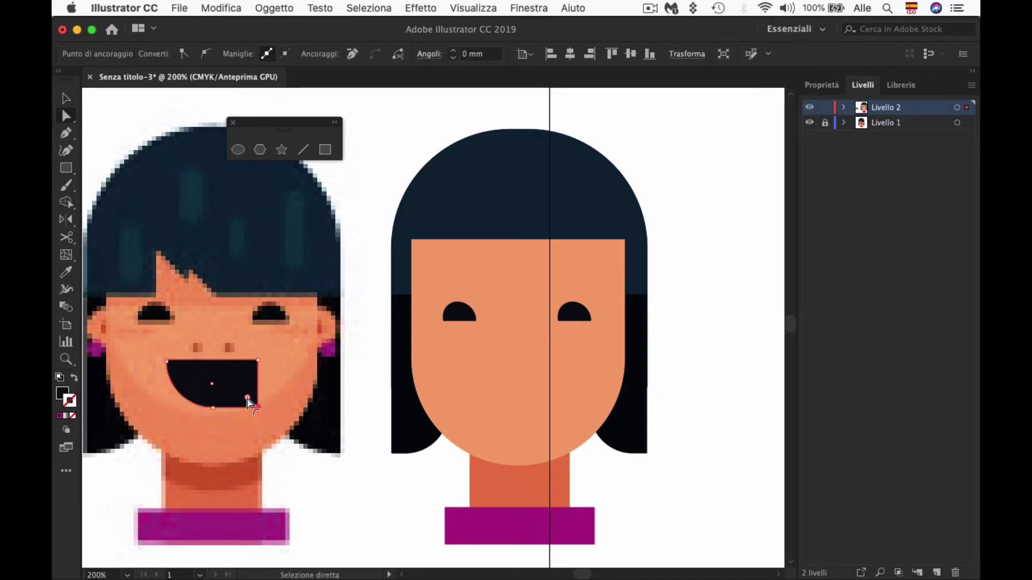
pyautogui.moveTo(248, 399)
pyautogui.mouseDown()
pyautogui.moveTo(200, 363)
pyautogui.moveTo(255, 409)
pyautogui.mouseUp()
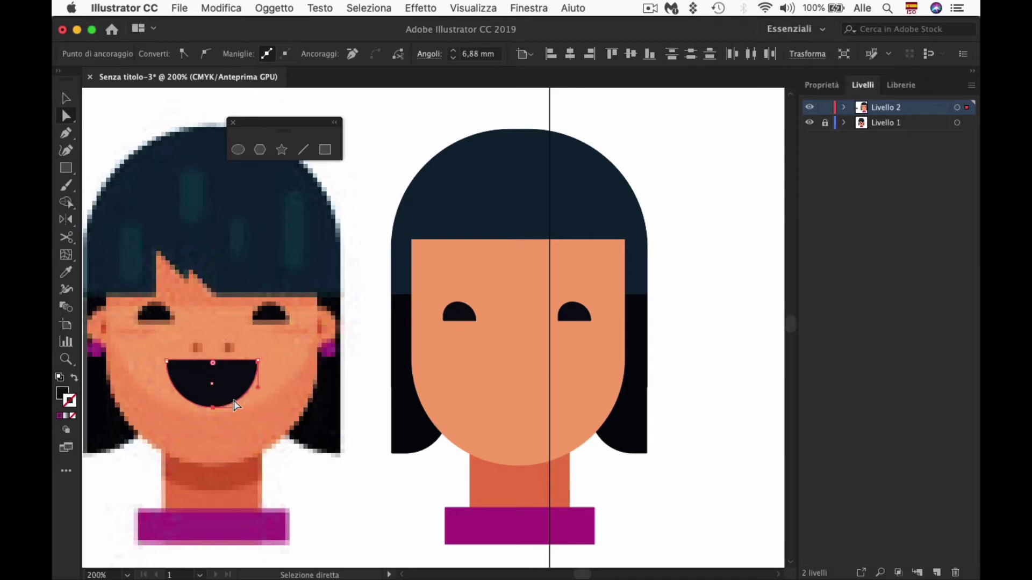
pyautogui.hotkey('shift', 'x')
# Step: Nudge the mouth's top-left anchor right onto the reference lip edge
pyautogui.hotkey('ctrl', '+')
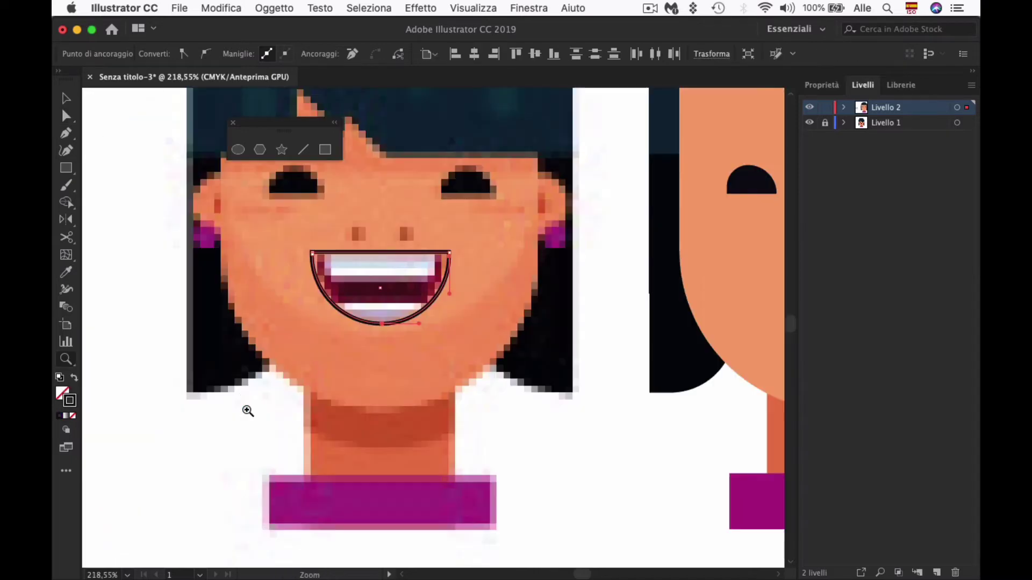
pyautogui.scroll(5, 299, 411)
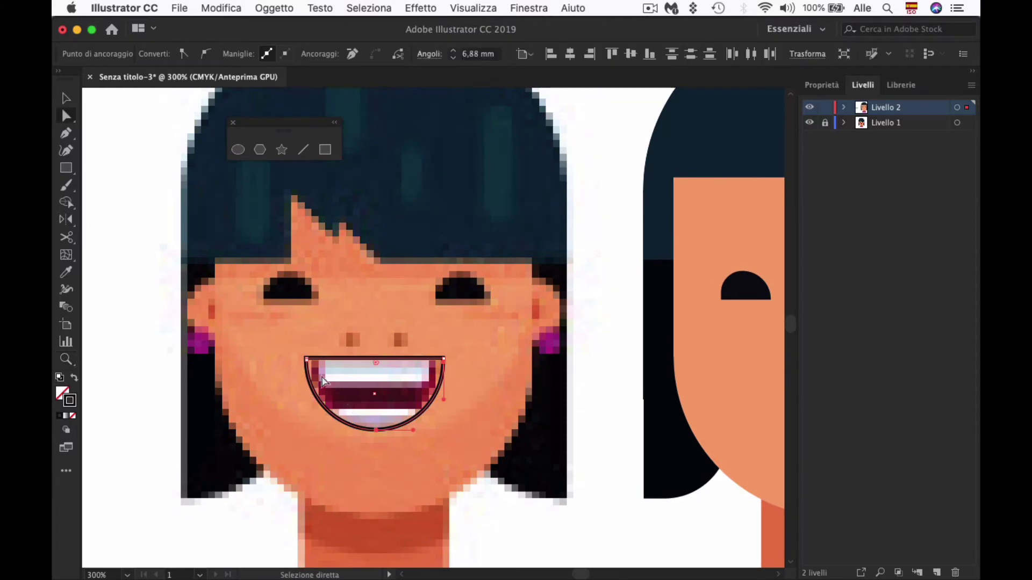
pyautogui.click(312, 363)
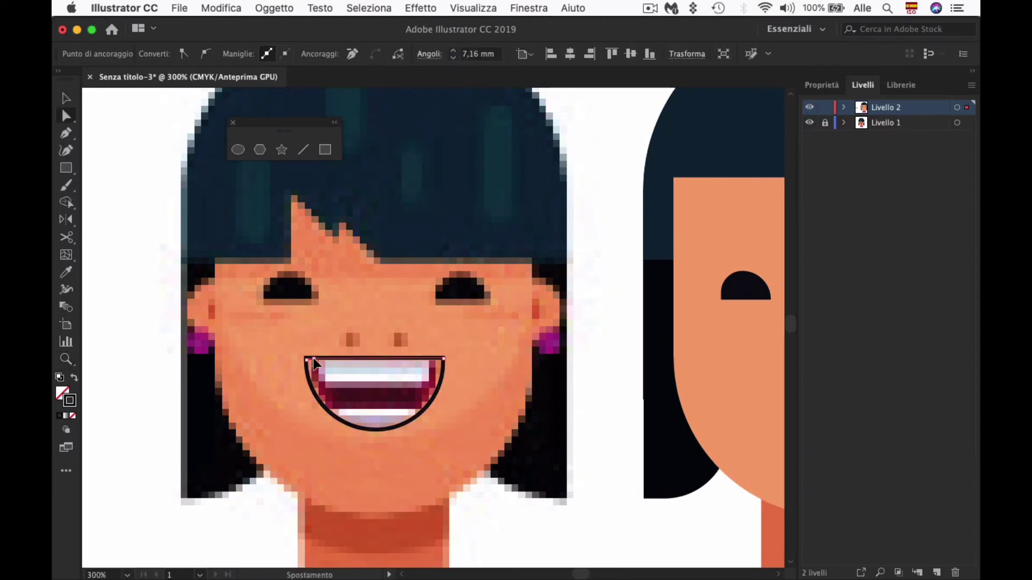
pyautogui.moveTo(311, 362); pyautogui.dragTo(309, 360)
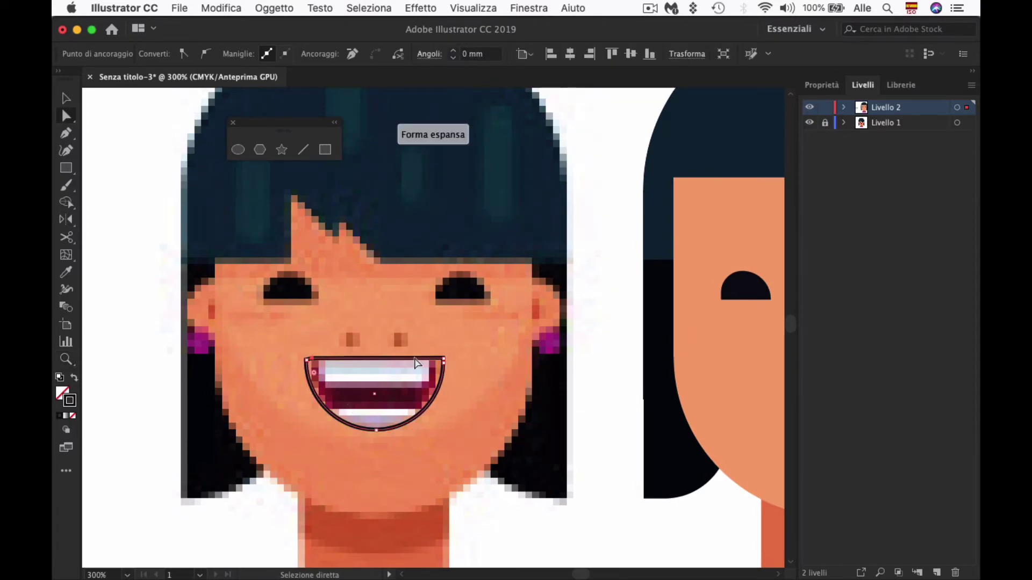
pyautogui.hotkey('ctrl', 'y')
pyautogui.hotkey('ctrl', '+')
pyautogui.hotkey('ctrl', '+')
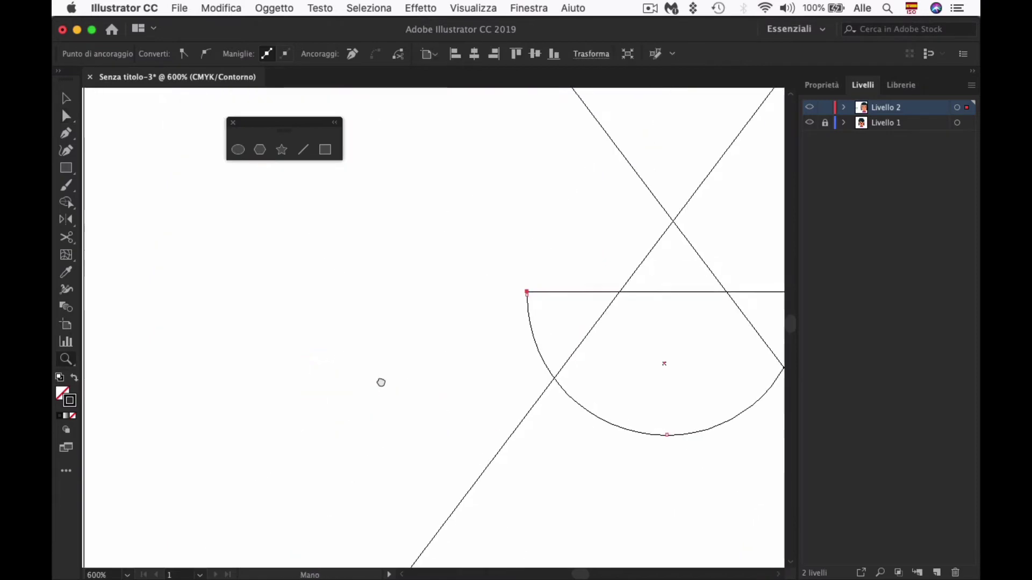
pyautogui.moveTo(381, 383); pyautogui.dragTo(329, 402)
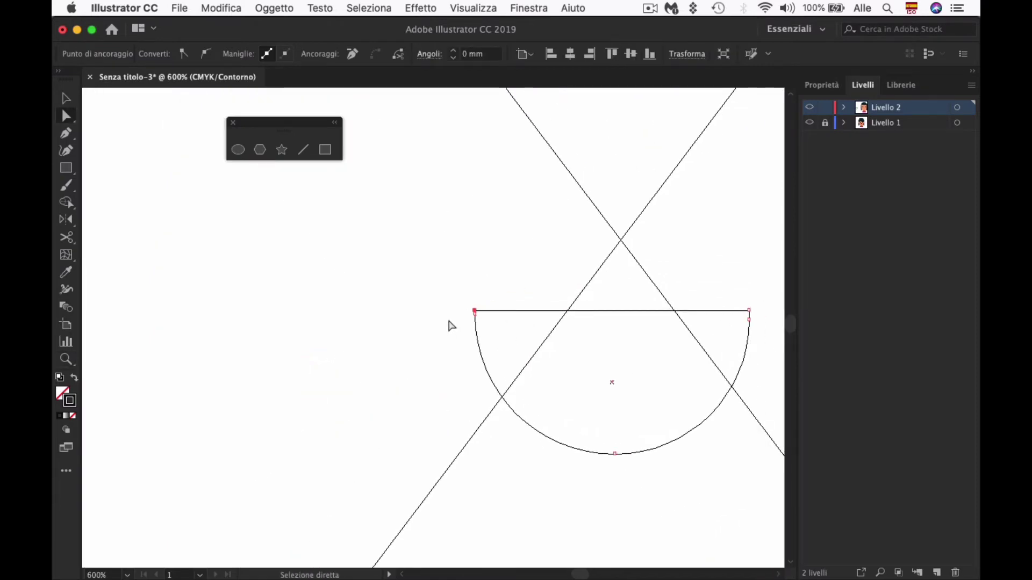
pyautogui.click(450, 326)
pyautogui.moveTo(457, 295); pyautogui.dragTo(484, 324)
pyautogui.hotkey('ctrl', 'y')
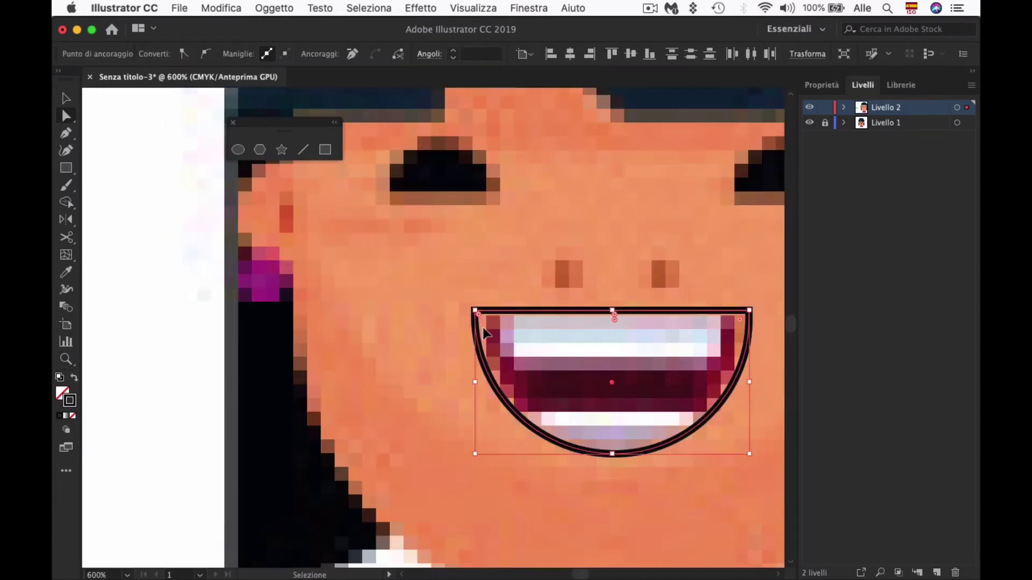
pyautogui.click(476, 313)
pyautogui.moveTo(483, 316)
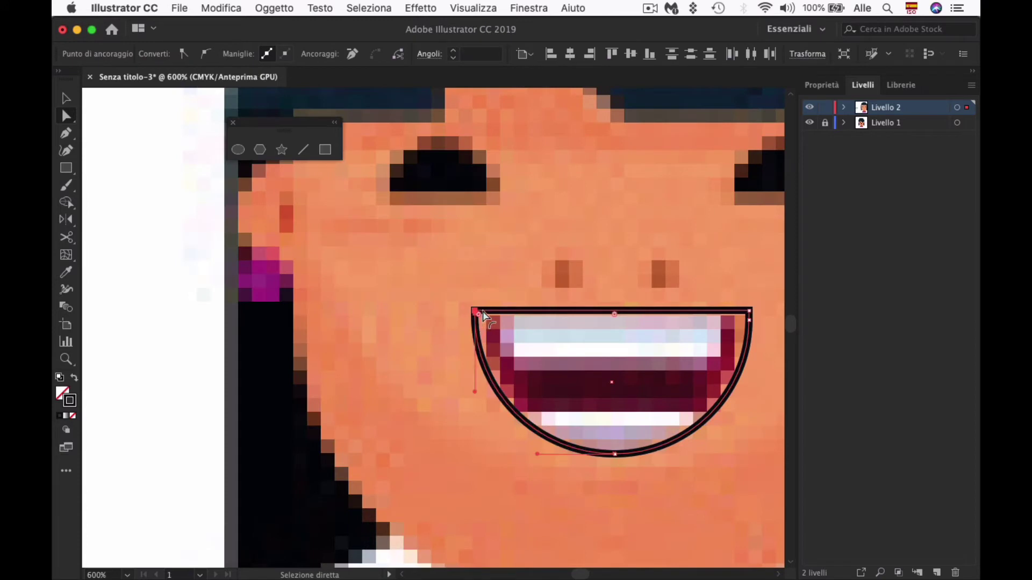
pyautogui.press('Right')
pyautogui.press('Right')
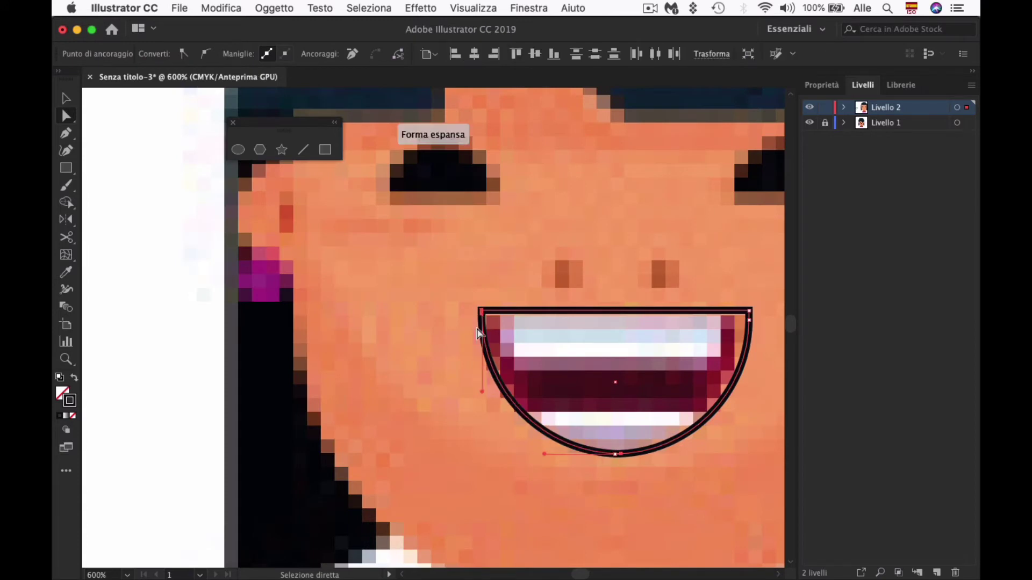
# Step: Nudge the mouth's top-right anchor left to fit the smile, then zoom out to the whole face
pyautogui.moveTo(630, 317); pyautogui.dragTo(524, 324)
pyautogui.hotkey('ctrl', 'y')
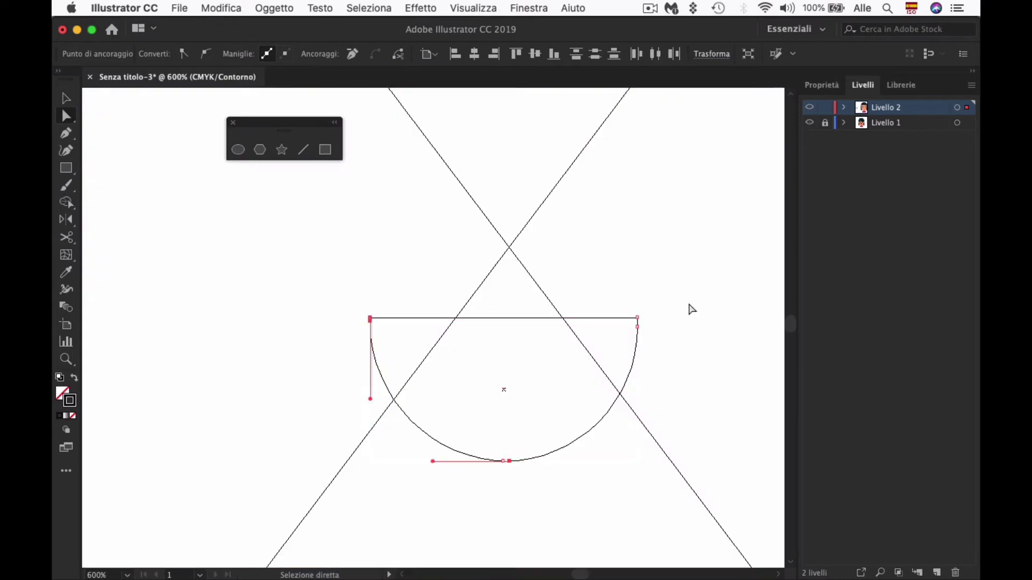
pyautogui.moveTo(668, 301); pyautogui.dragTo(633, 336)
pyautogui.press('Left')
pyautogui.press('Left')
pyautogui.hotkey('ctrl', 'y')
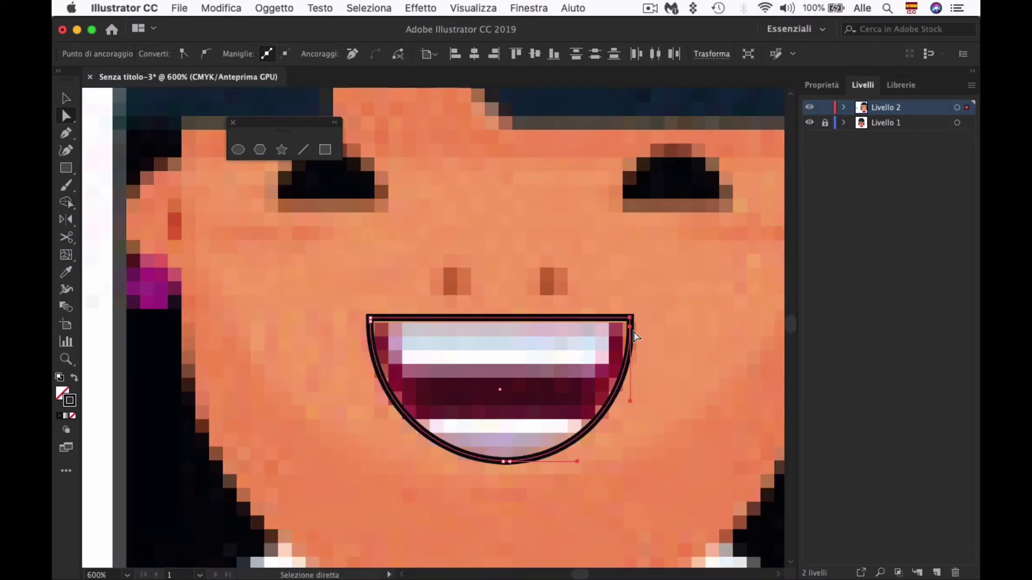
pyautogui.press('Left')
pyautogui.press('Left')
pyautogui.hotkey('ctrl', '-')
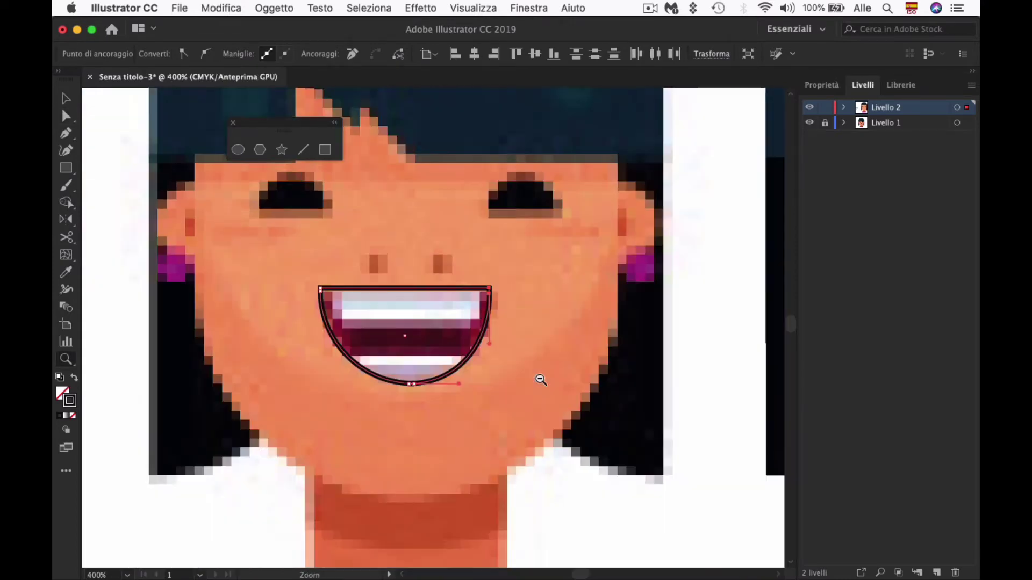
pyautogui.moveTo(538, 374)
pyautogui.mouseDown()
pyautogui.moveTo(403, 323)
pyautogui.moveTo(393, 378)
pyautogui.mouseUp()
# Step: Fill the mouth with the reference's dark red and move it onto the orange face
pyautogui.press('i')
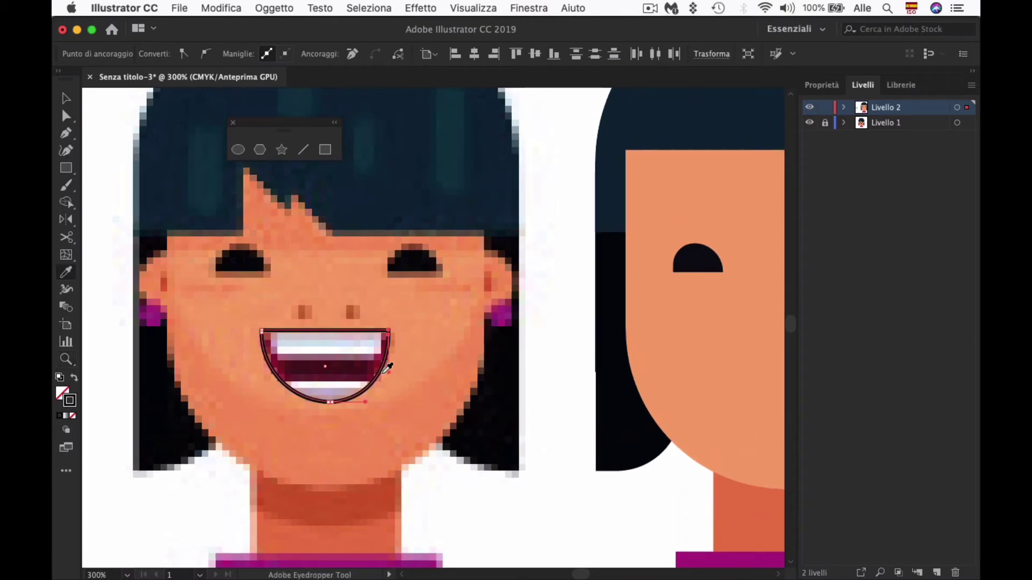
pyautogui.click(383, 358)
pyautogui.press('v')
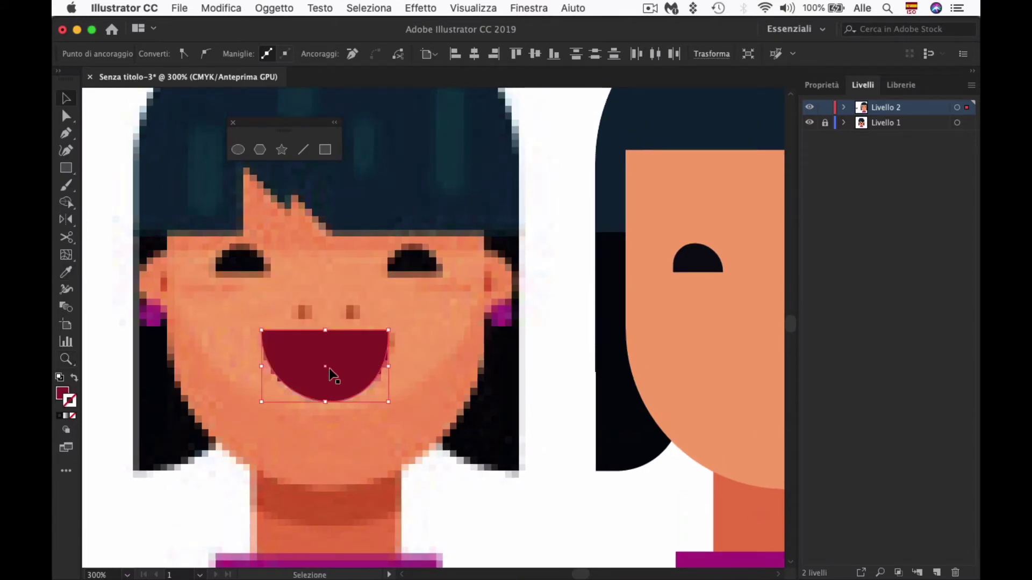
pyautogui.moveTo(328, 368); pyautogui.dragTo(703, 368)
pyautogui.moveTo(648, 388)
pyautogui.mouseDown()
pyautogui.moveTo(515, 395)
pyautogui.moveTo(624, 381)
pyautogui.mouseUp()
# Step: Zoom in close on the reference face's open-mouthed smile
pyautogui.press('z')
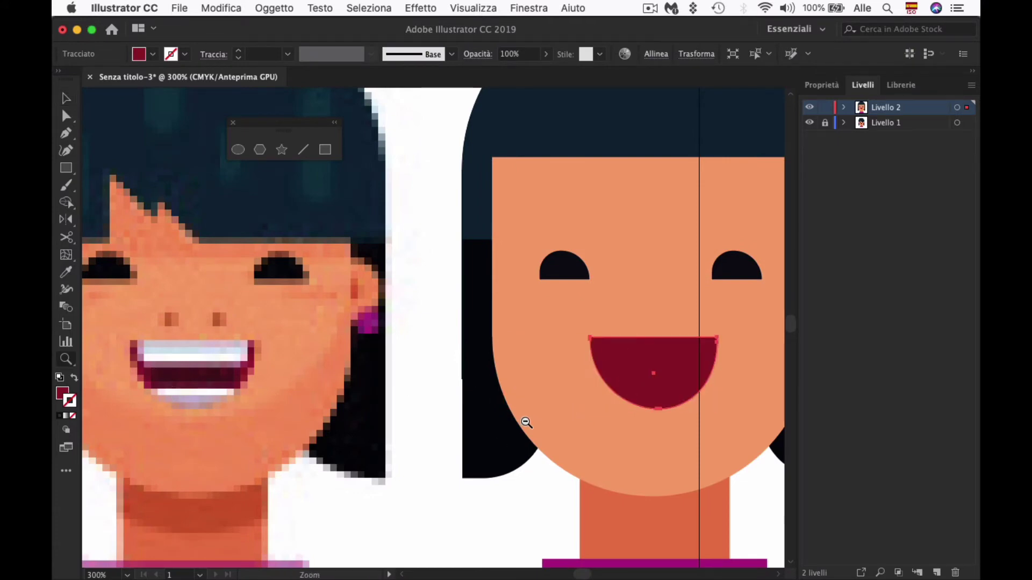
pyautogui.keyDown('alt'); pyautogui.click(507, 278); pyautogui.keyUp('alt')
pyautogui.press('v')
pyautogui.hscroll(-5, 688, 359)
pyautogui.click(691, 359)
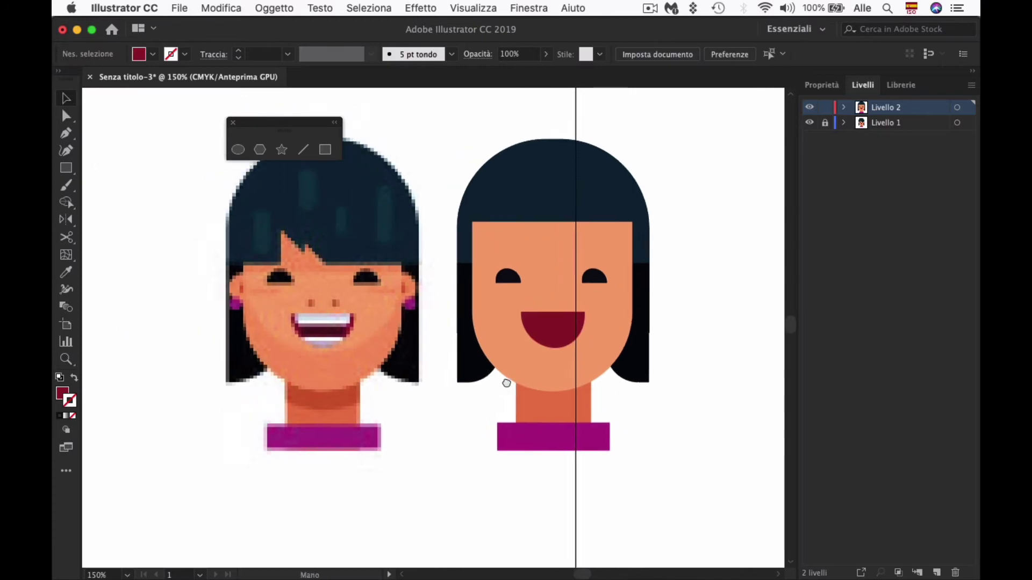
pyautogui.scroll(2, 537, 370)
pyautogui.press('z')
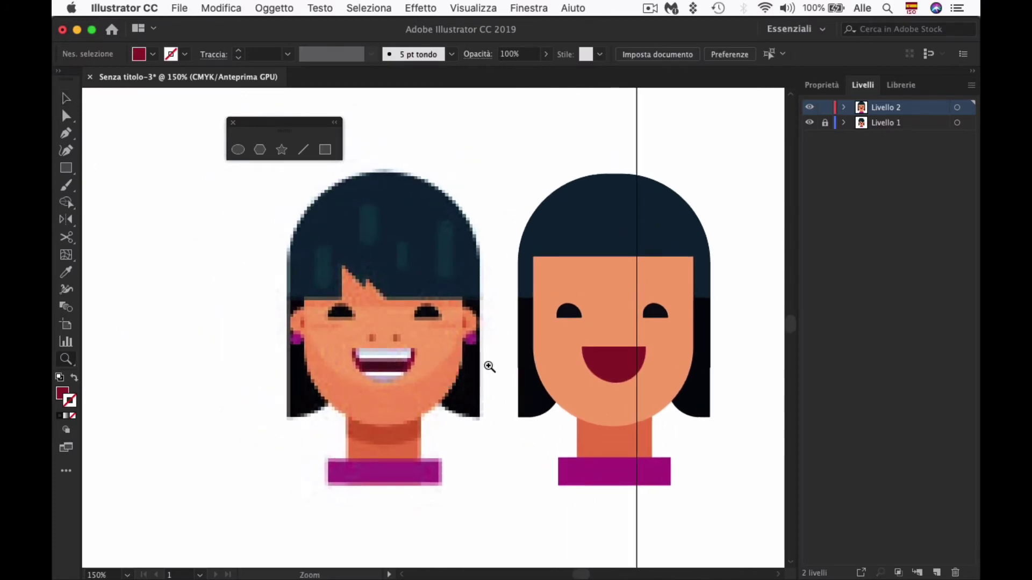
pyautogui.click(489, 363)
pyautogui.hscroll(-5, 479, 361)
pyautogui.click(577, 396)
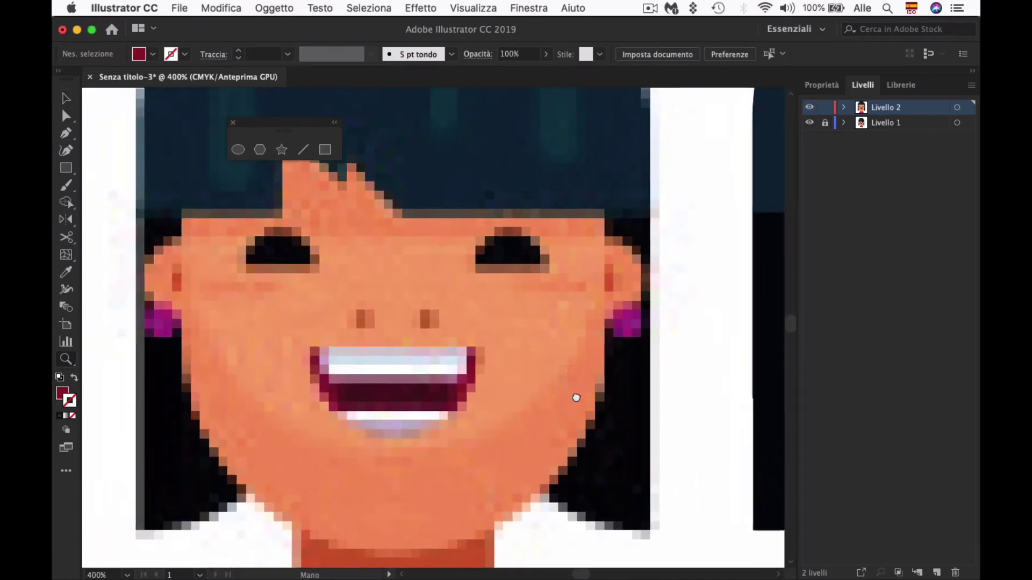
# Step: Draw a rectangle over the reference's upper teeth and round its two bottom corners
pyautogui.press('m')
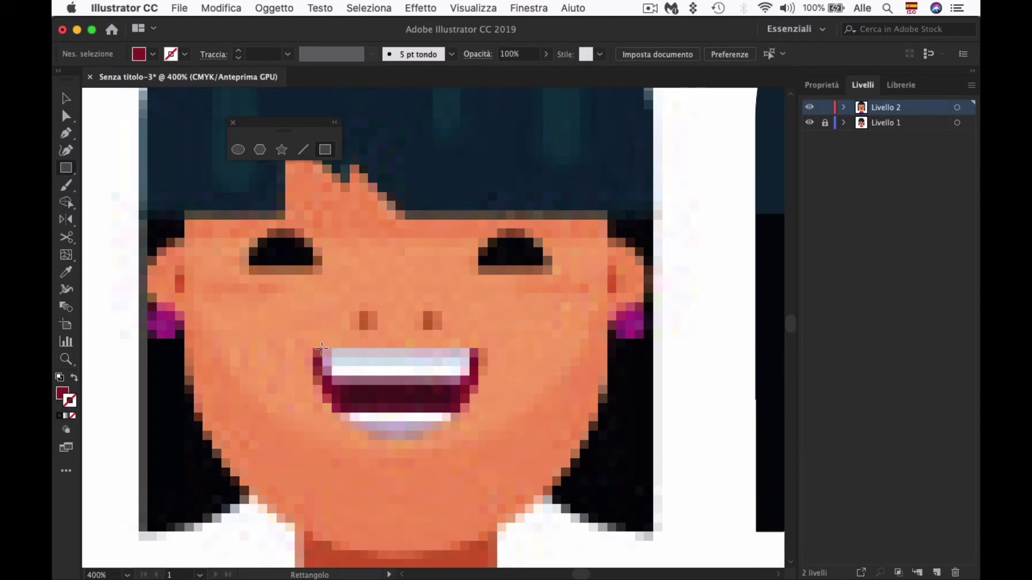
pyautogui.moveTo(321, 348); pyautogui.dragTo(470, 384)
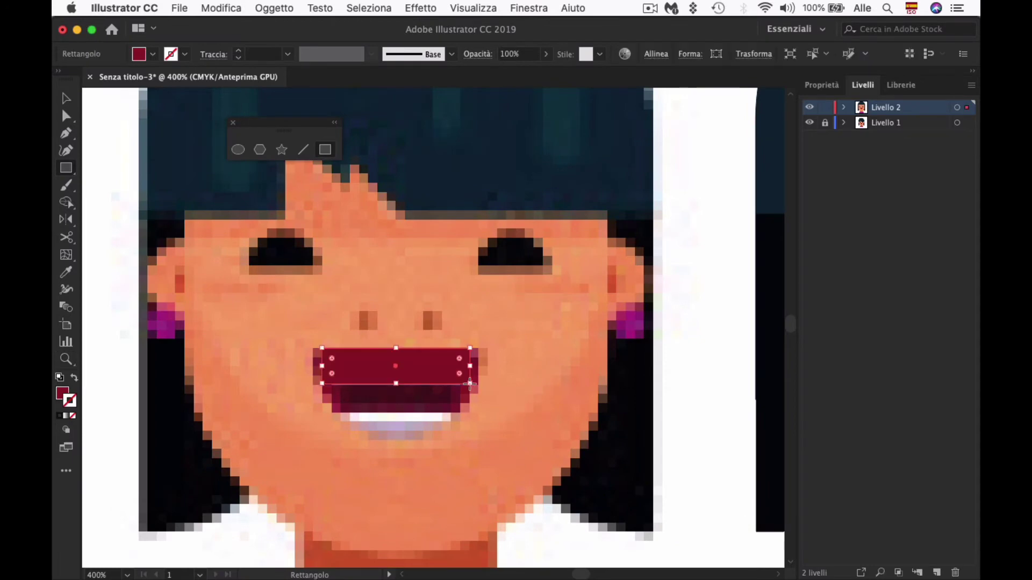
pyautogui.click(452, 380)
pyautogui.moveTo(387, 339); pyautogui.dragTo(505, 403)
pyautogui.press('a')
pyautogui.click(340, 396)
pyautogui.moveTo(351, 385)
pyautogui.mouseDown()
pyautogui.moveTo(368, 382)
pyautogui.moveTo(396, 343)
pyautogui.moveTo(381, 353)
pyautogui.mouseUp()
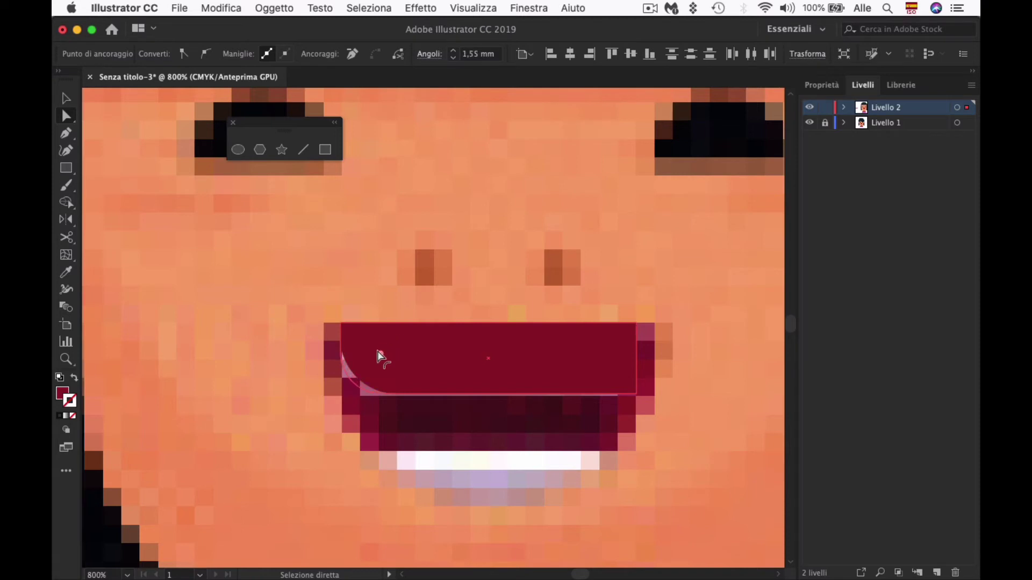
pyautogui.click(636, 394)
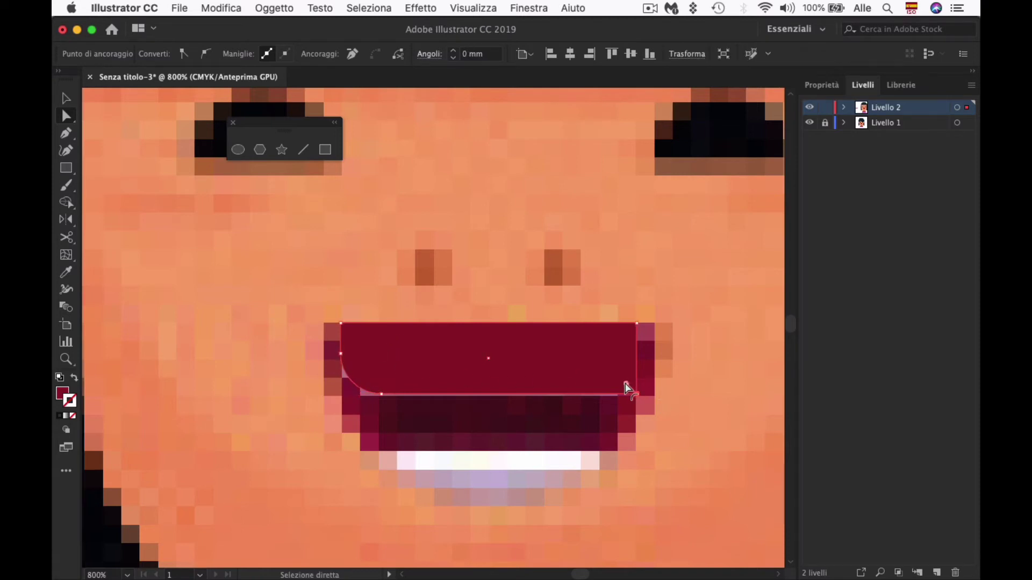
pyautogui.moveTo(627, 386); pyautogui.dragTo(593, 370)
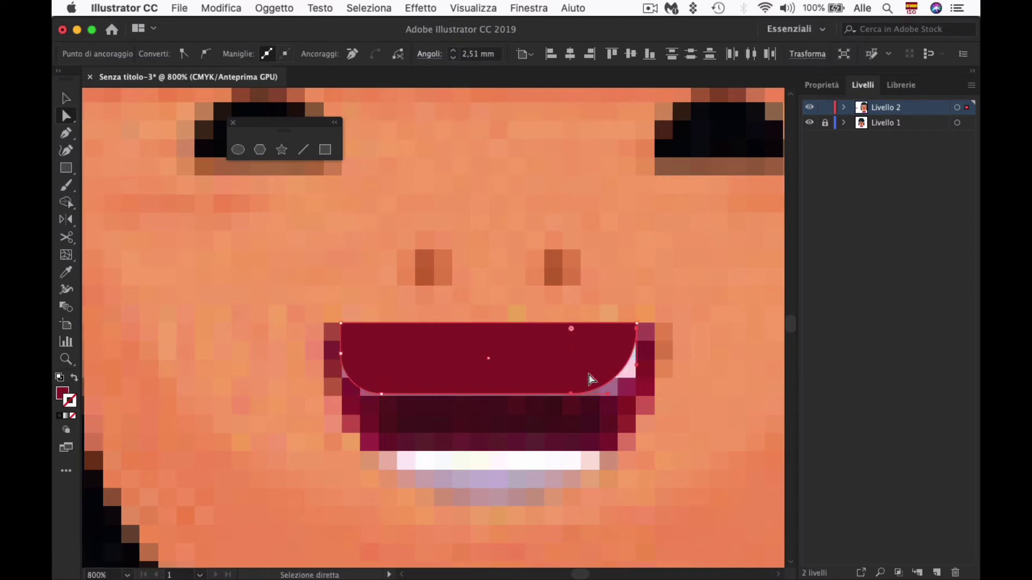
pyautogui.moveTo(571, 330); pyautogui.dragTo(594, 354)
# Step: Fill the teeth shape white and place it along the top of the avatar's red mouth
pyautogui.press('v')
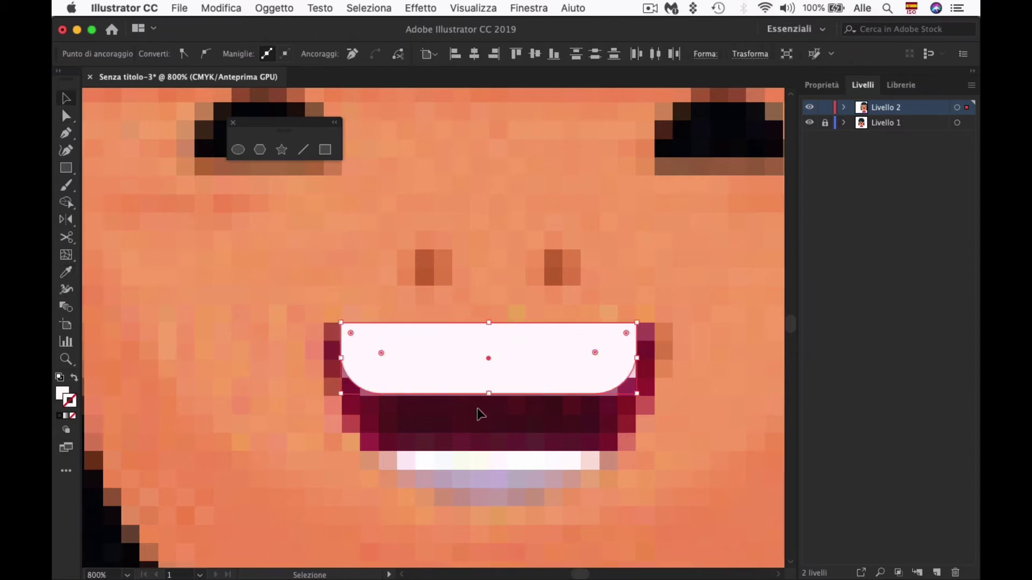
pyautogui.moveTo(473, 385); pyautogui.dragTo(657, 386)
pyautogui.scroll(-5, 564, 410)
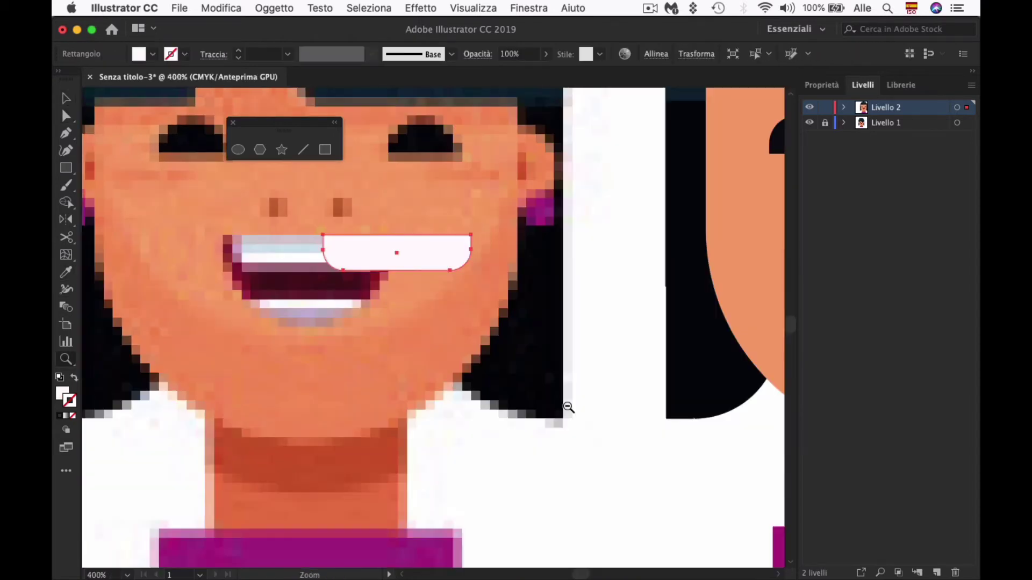
pyautogui.scroll(3, 473, 434)
pyautogui.moveTo(473, 434); pyautogui.dragTo(473, 465)
pyautogui.moveTo(348, 351); pyautogui.dragTo(661, 355)
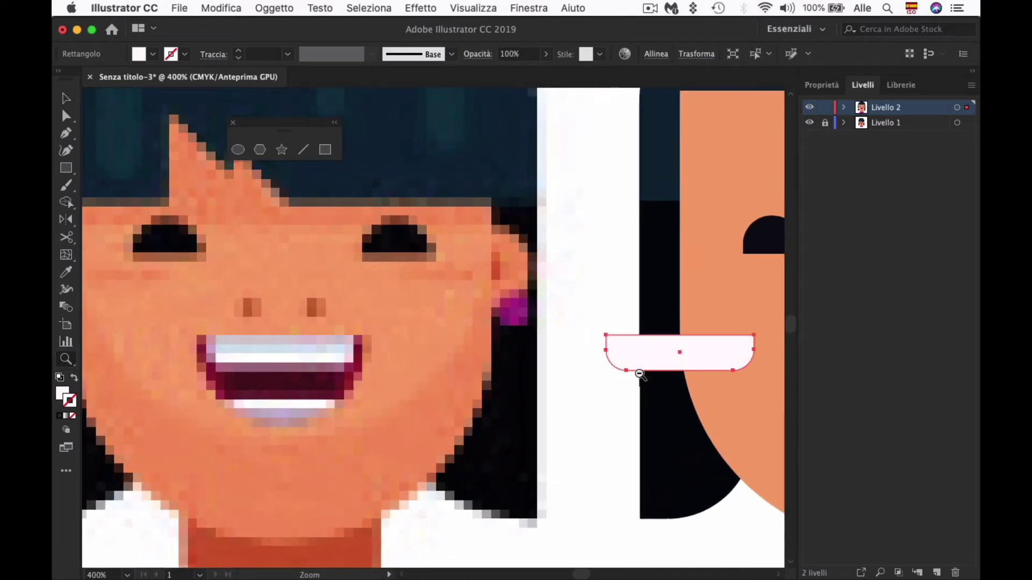
pyautogui.scroll(-3, 592, 378)
pyautogui.moveTo(327, 293); pyautogui.dragTo(437, 300)
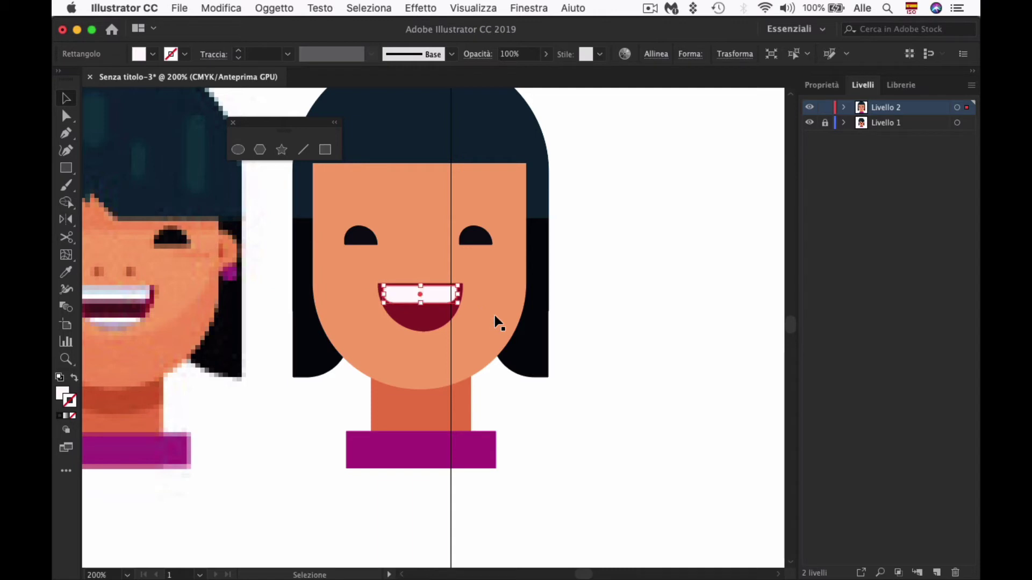
# Step: Deselect the teeth and zoom in on the reference face's mouth
pyautogui.press('z')
pyautogui.click(473, 307)
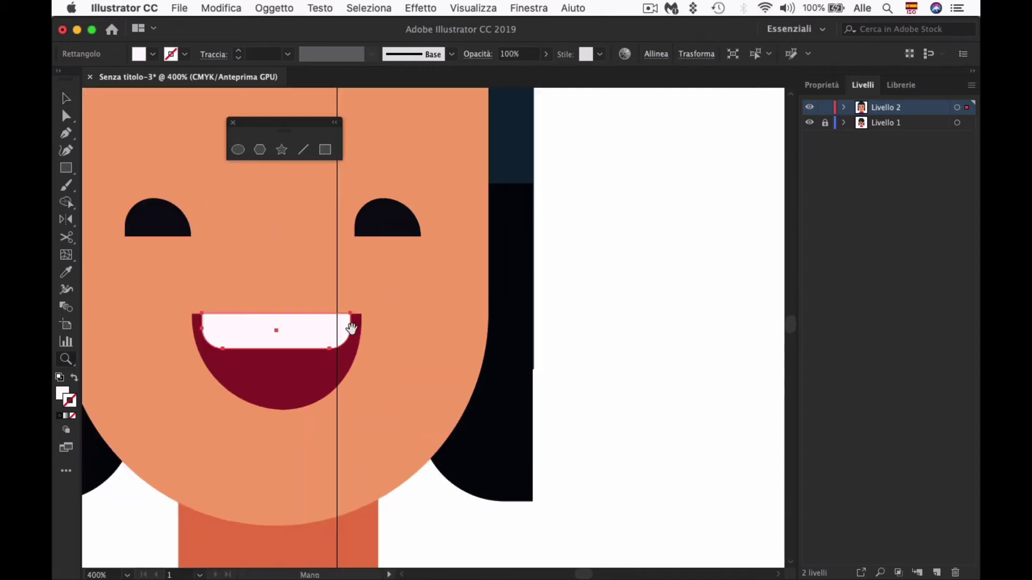
pyautogui.keyDown('super'); pyautogui.click(662, 349); pyautogui.keyUp('super')
pyautogui.keyDown('alt'); pyautogui.click(431, 350); pyautogui.keyUp('alt')
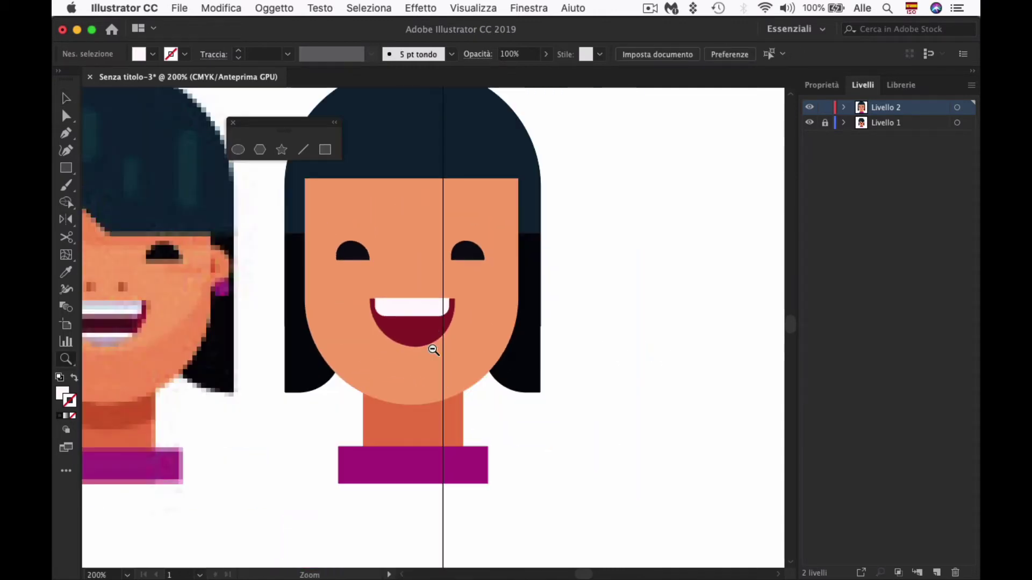
pyautogui.keyDown('alt'); pyautogui.click(346, 307); pyautogui.keyUp('alt')
pyautogui.click(352, 364)
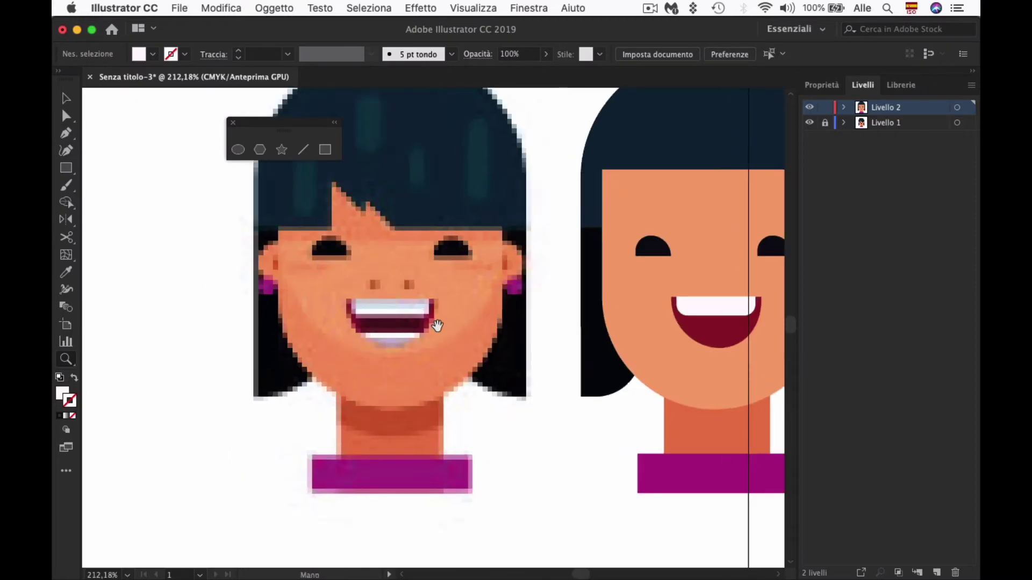
pyautogui.moveTo(352, 364); pyautogui.dragTo(392, 327)
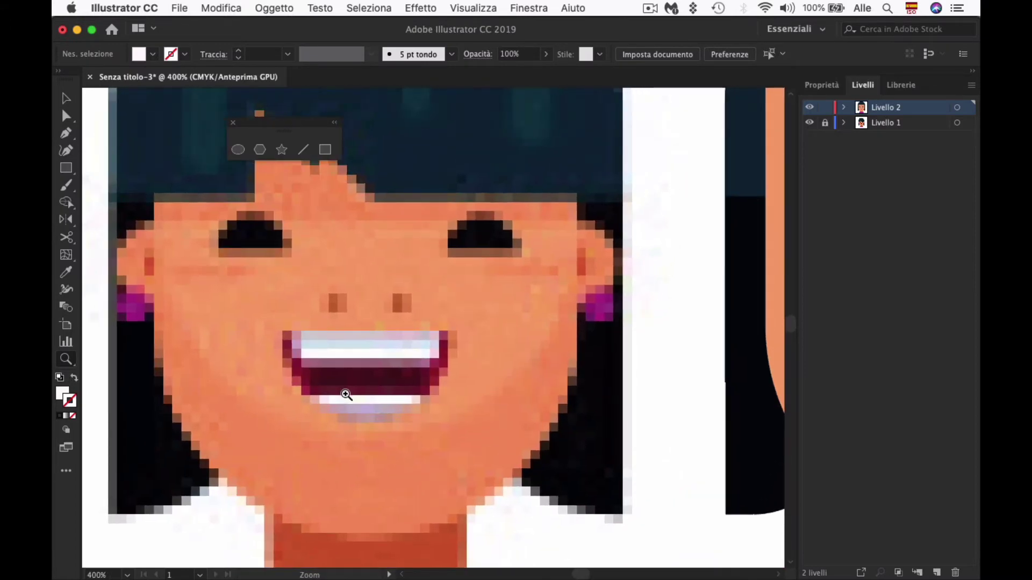
# Step: Draw a white rectangle over the reference's lower teeth and round its bottom corners
pyautogui.press('m')
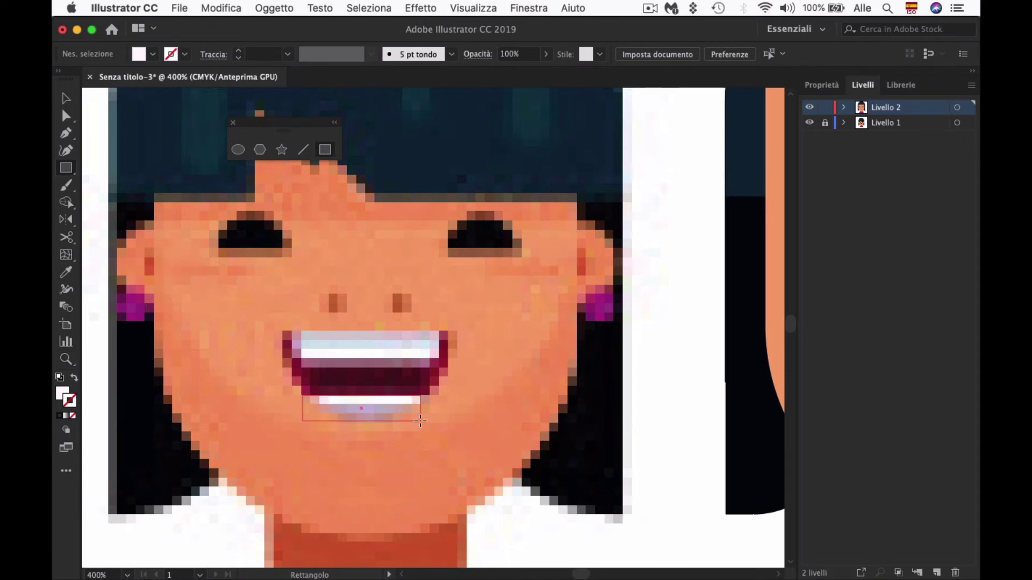
pyautogui.moveTo(302, 396); pyautogui.dragTo(423, 423)
pyautogui.press('z')
pyautogui.click(415, 414)
pyautogui.scroll(5, 400, 405)
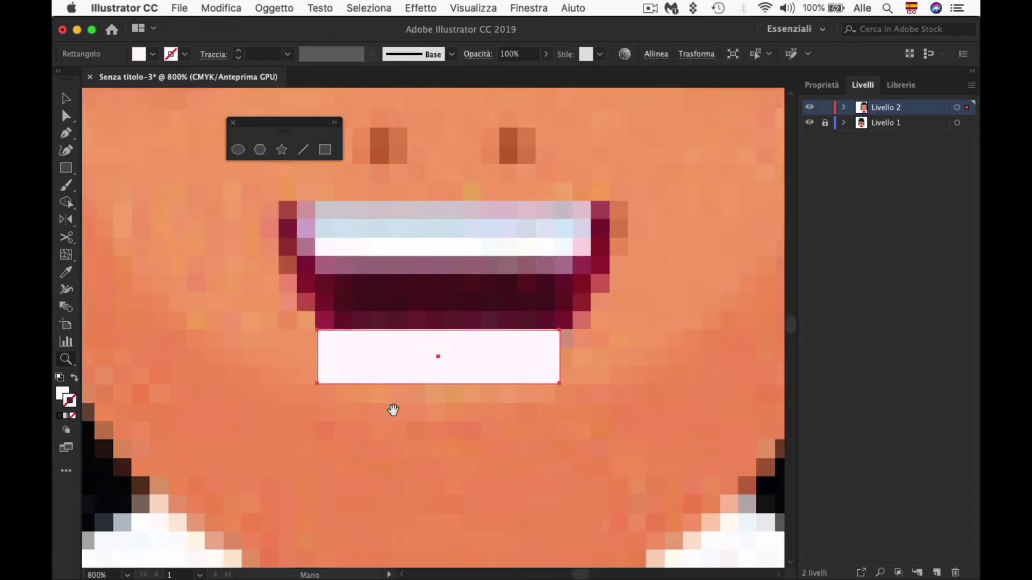
pyautogui.press('a')
pyautogui.moveTo(328, 372); pyautogui.dragTo(491, 312)
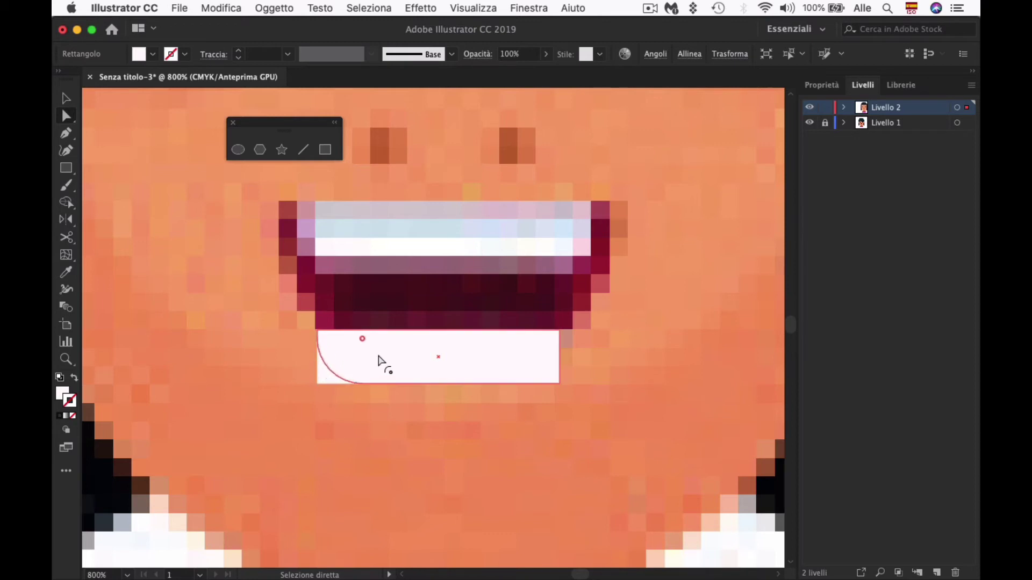
pyautogui.click(549, 376)
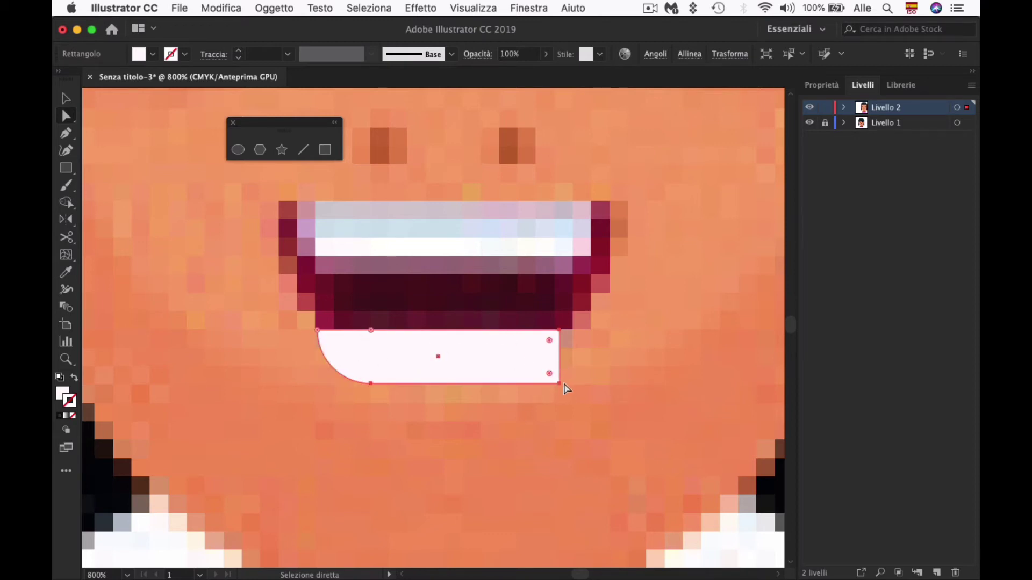
pyautogui.moveTo(551, 375); pyautogui.dragTo(414, 258)
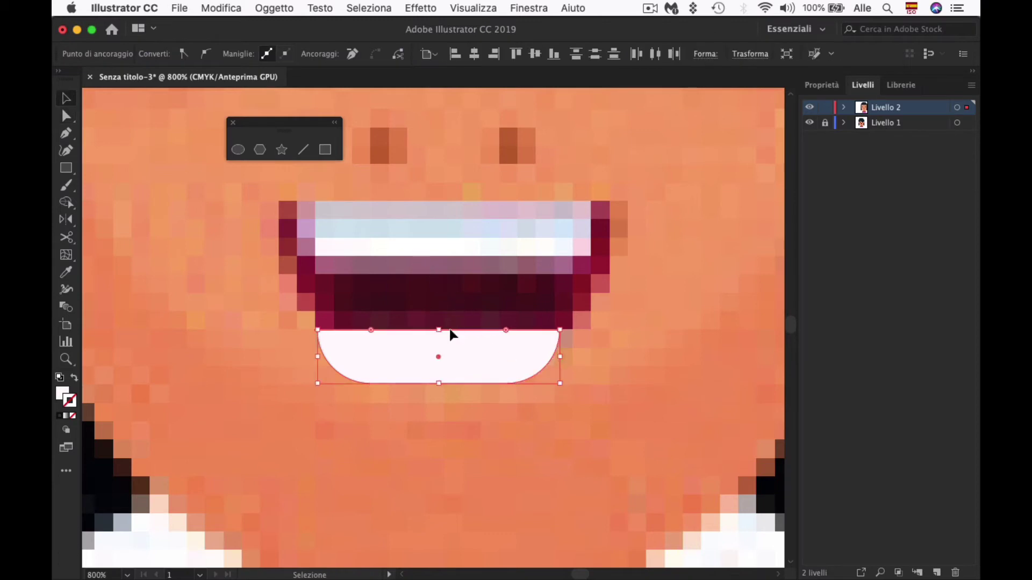
# Step: Shorten the lower-teeth shape and position it under the avatar's mouth
pyautogui.press('z')
pyautogui.press('v')
pyautogui.moveTo(439, 384)
pyautogui.mouseDown()
pyautogui.moveTo(440, 335)
pyautogui.moveTo(394, 353)
pyautogui.moveTo(747, 355)
pyautogui.mouseUp()
pyautogui.press('z')
pyautogui.keyDown('alt'); pyautogui.click(465, 346); pyautogui.keyUp('alt')
pyautogui.press('v')
pyautogui.moveTo(670, 368); pyautogui.dragTo(512, 371)
pyautogui.moveTo(610, 353); pyautogui.dragTo(655, 363)
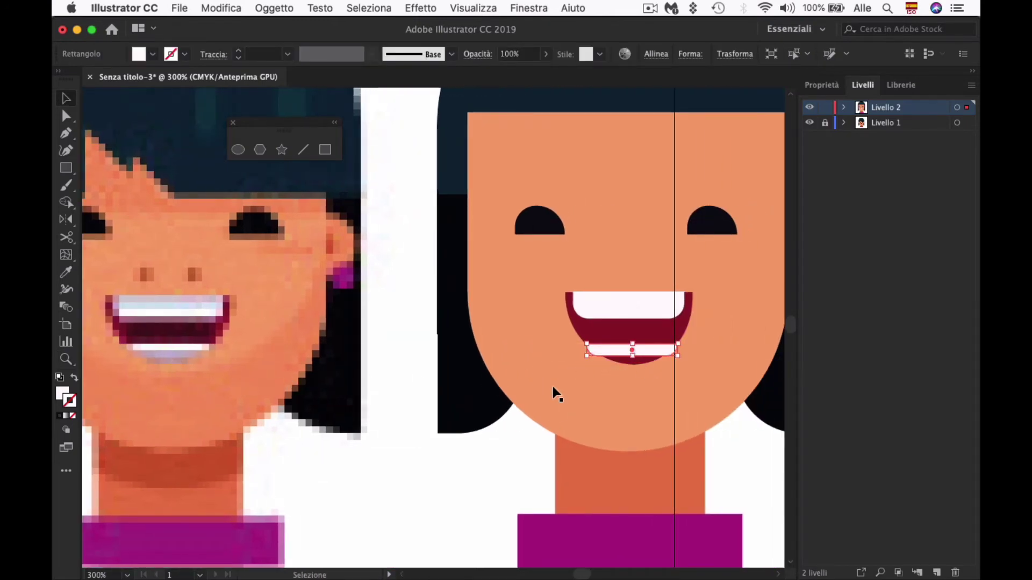
# Step: Make the lower teeth taller and move them up into the avatar's red mouth
pyautogui.moveTo(632, 356); pyautogui.dragTo(606, 401)
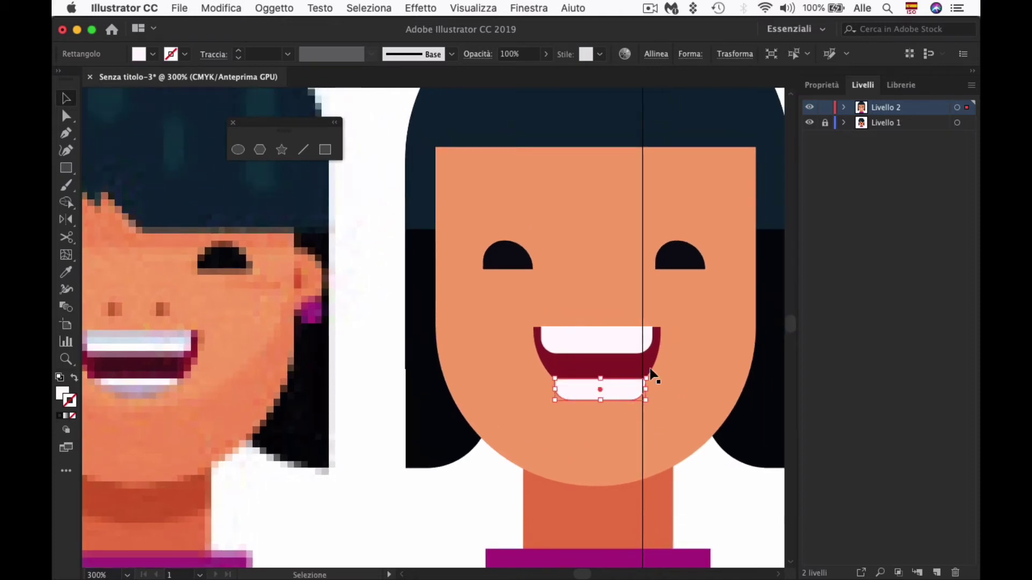
pyautogui.click(714, 478)
pyautogui.press('z')
pyautogui.moveTo(629, 414); pyautogui.dragTo(484, 394)
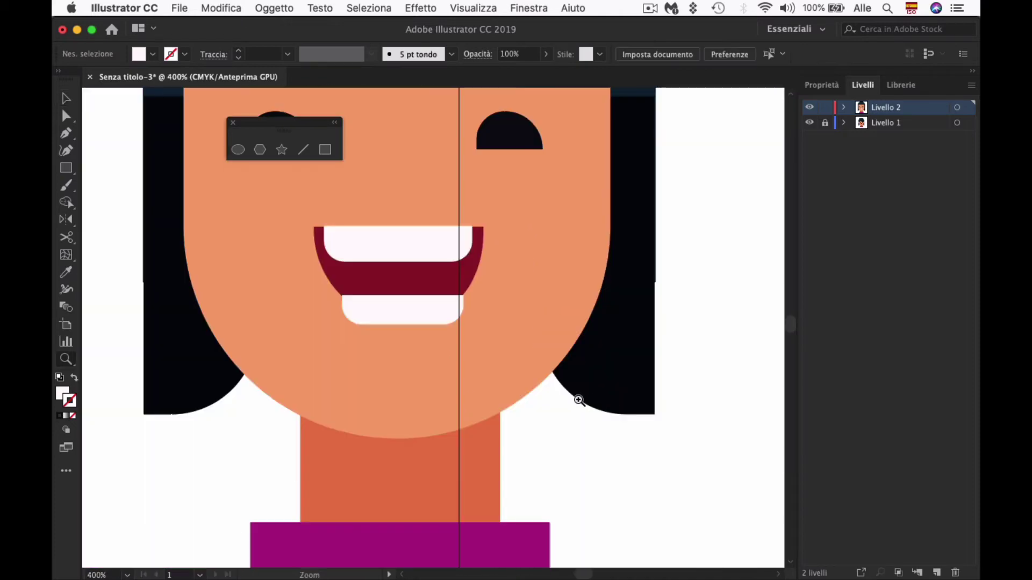
pyautogui.hscroll(-5, 484, 394)
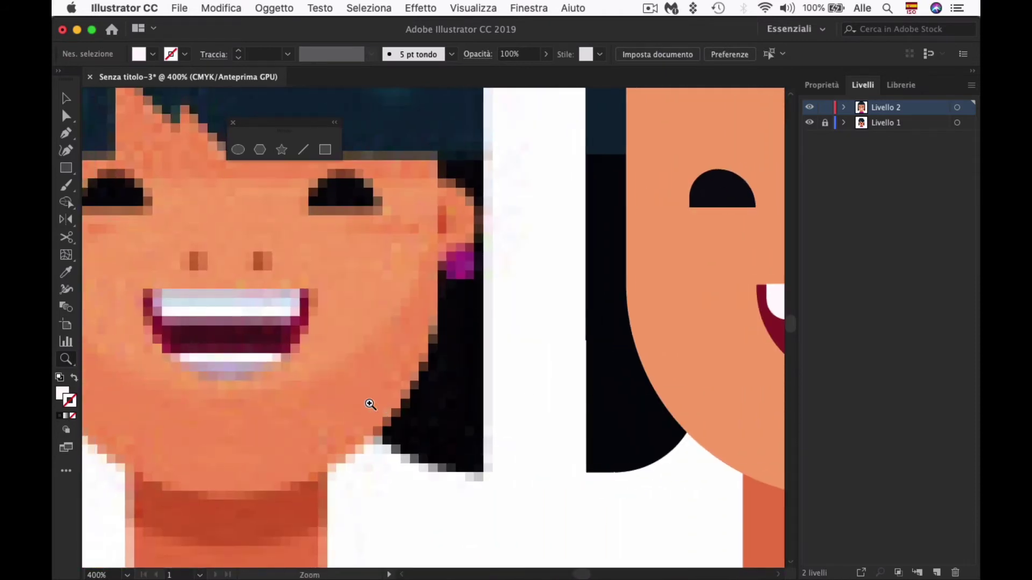
pyautogui.hscroll(1, 314, 371)
pyautogui.scroll(1, 315, 371)
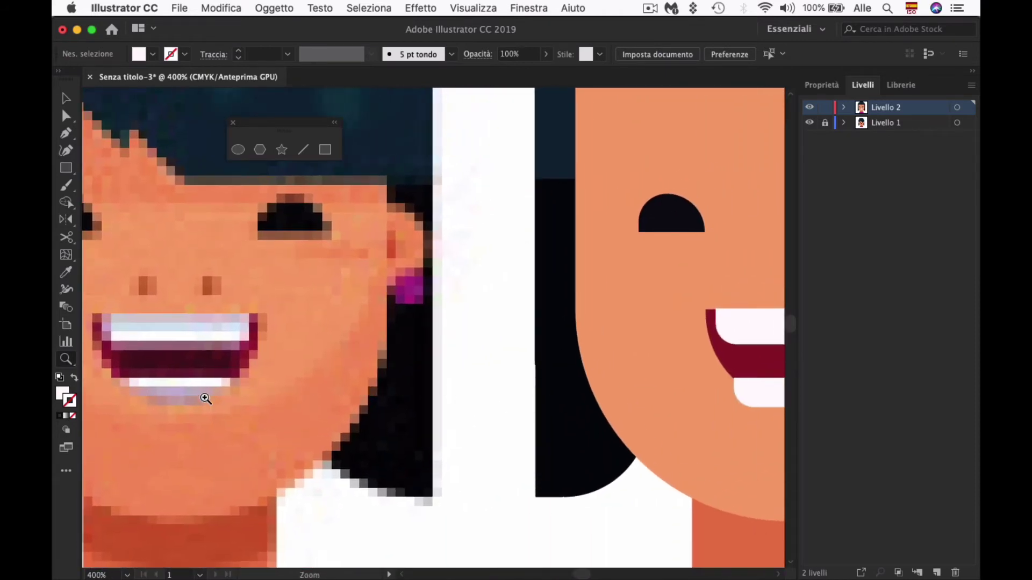
pyautogui.hscroll(2, 414, 410)
pyautogui.hscroll(1, 641, 406)
pyautogui.press('v')
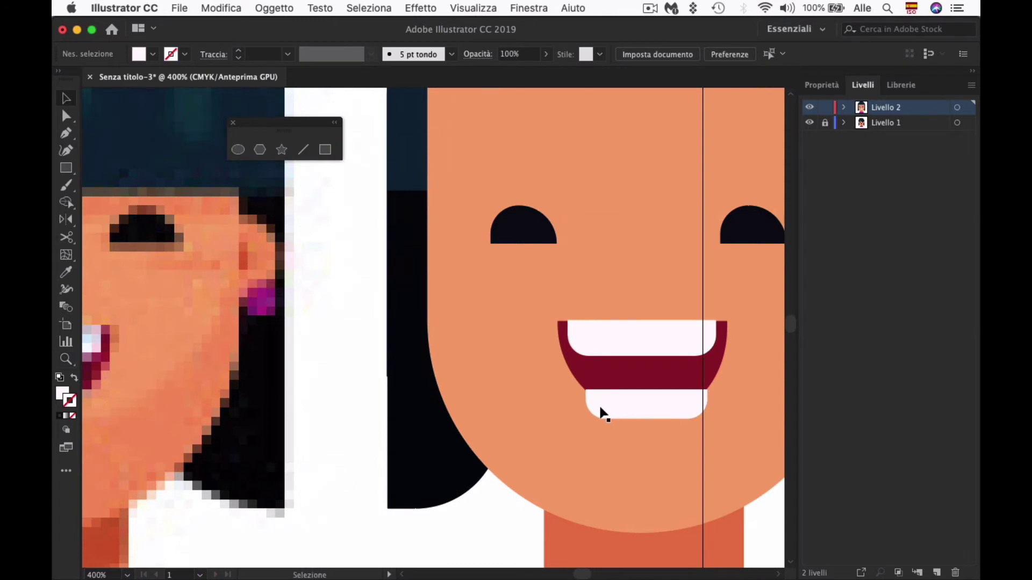
pyautogui.click(622, 437)
pyautogui.click(648, 407)
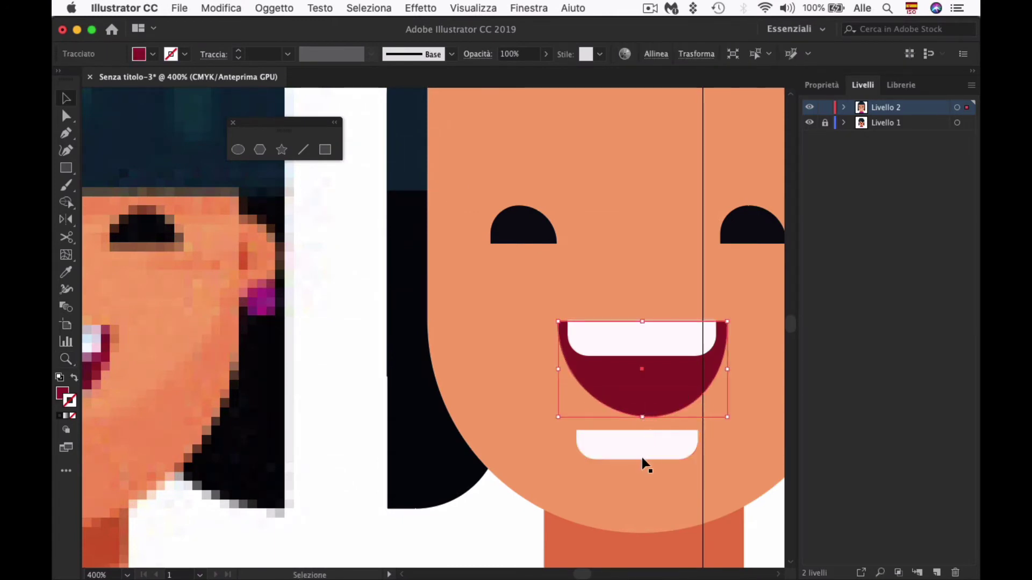
pyautogui.moveTo(644, 458); pyautogui.dragTo(654, 411)
# Step: Bring the mouth shape to front and clip both teeth inside it with Make Clipping Mask
pyautogui.click(682, 375)
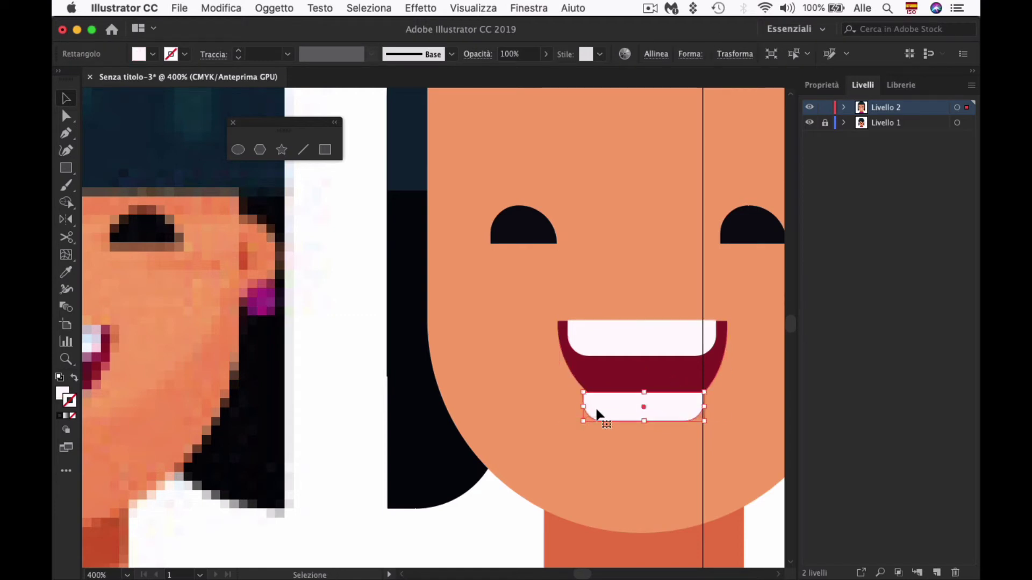
pyautogui.hotkey('ctrl', 'shift', ']')
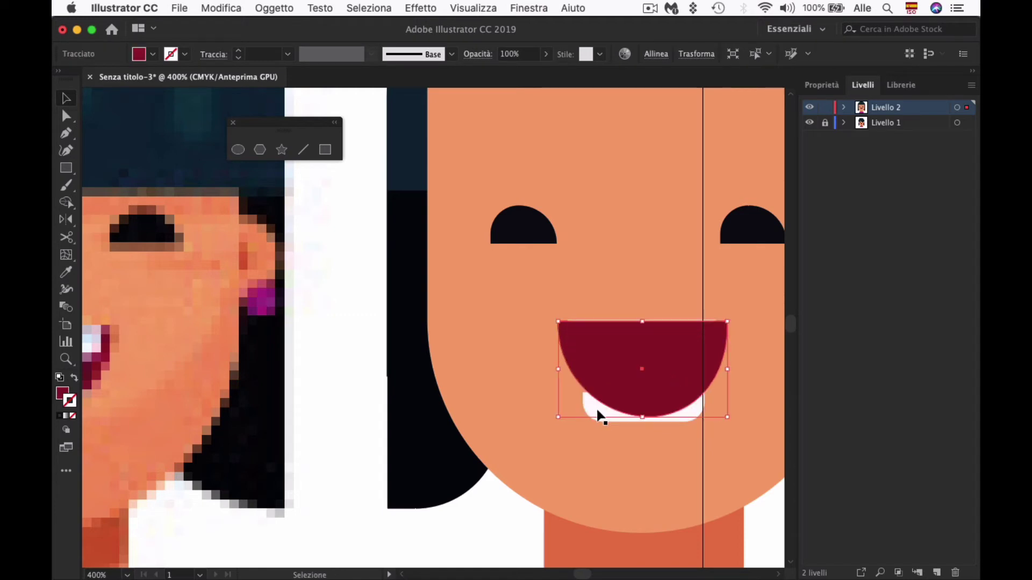
pyautogui.keyDown('shift'); pyautogui.click(597, 413); pyautogui.keyUp('shift')
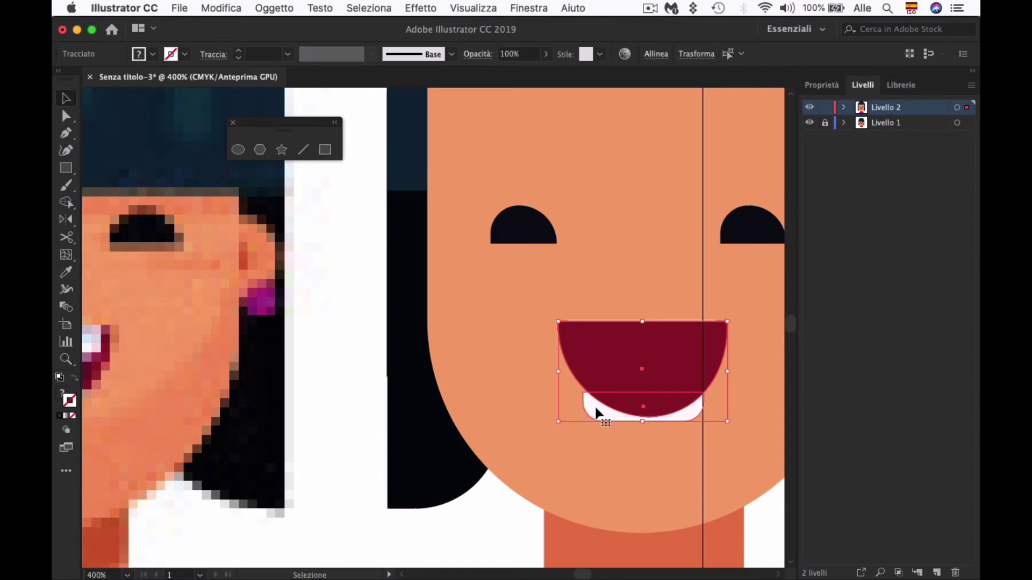
pyautogui.rightClick(596, 412)
pyautogui.click(617, 451)
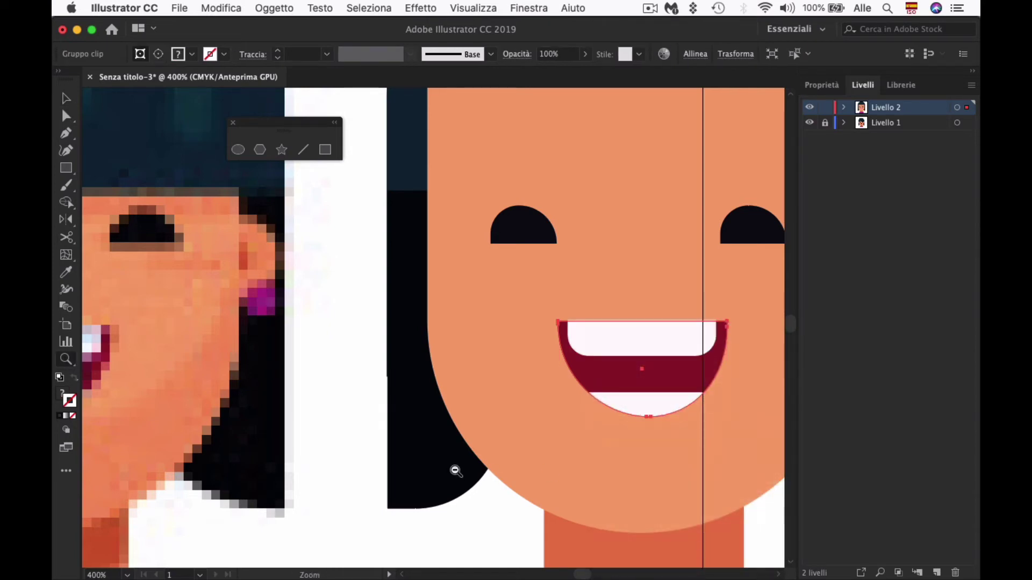
pyautogui.hotkey('ctrl', '-')
pyautogui.hotkey('ctrl', '-')
pyautogui.scroll(3, 483, 398)
pyautogui.click(654, 401)
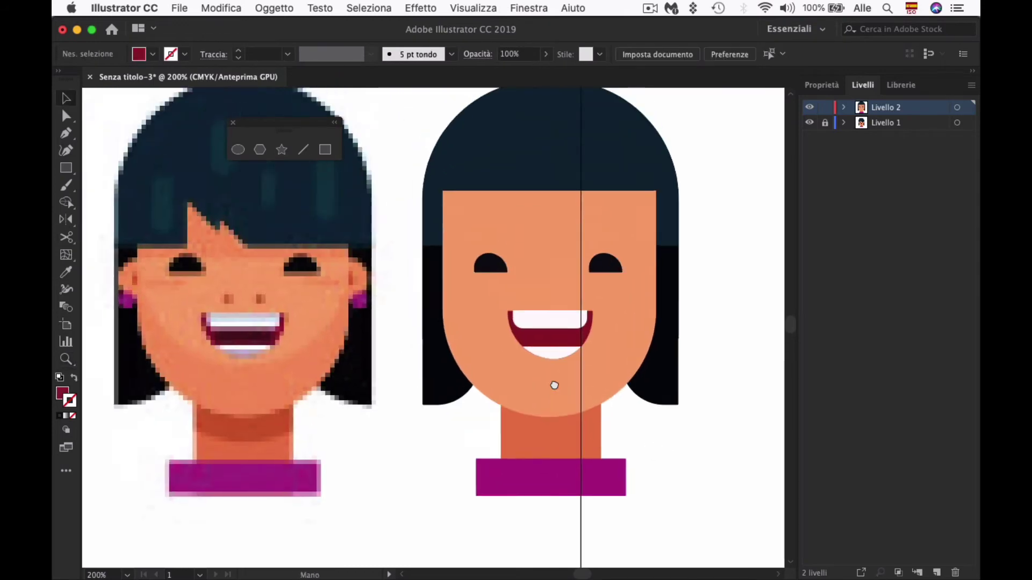
pyautogui.scroll(5, 553, 387)
# Step: Nudge the lower teeth slightly down and round the upper teeth's bottom corners to 1.59 mm
pyautogui.press('a')
pyautogui.click(570, 373)
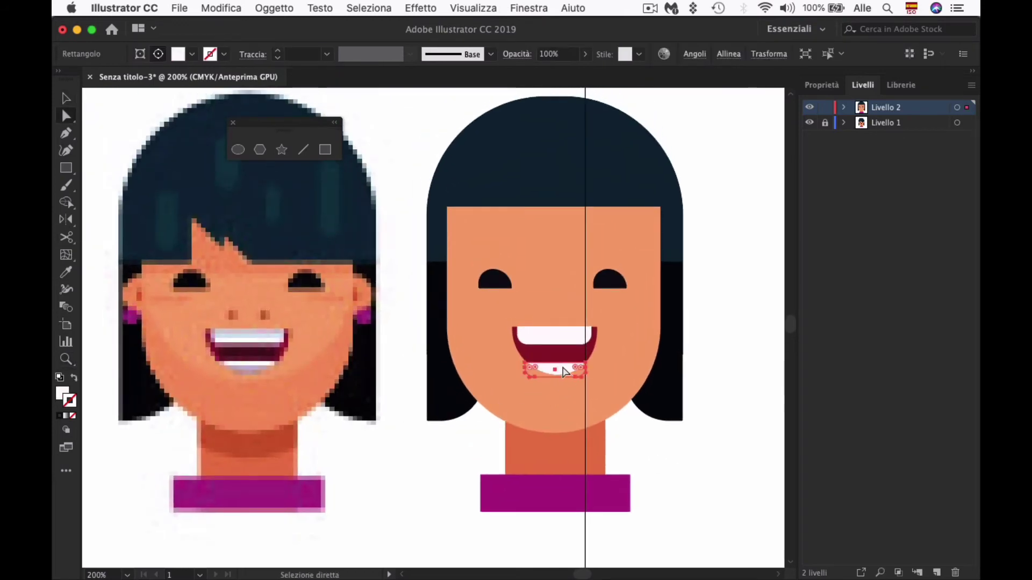
pyautogui.moveTo(573, 371); pyautogui.dragTo(574, 372)
pyautogui.press('v')
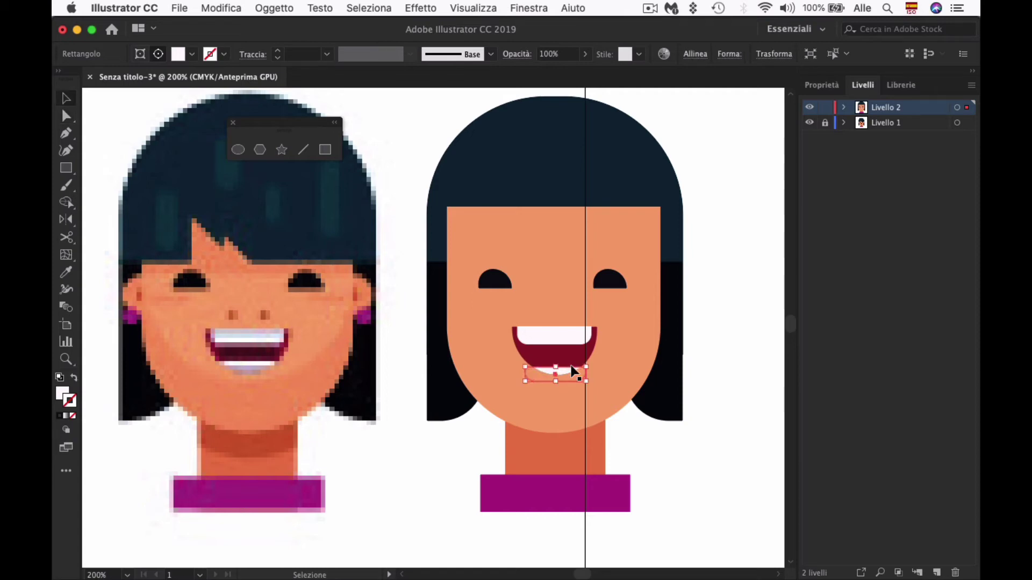
pyautogui.hotkey('ctrl', '+')
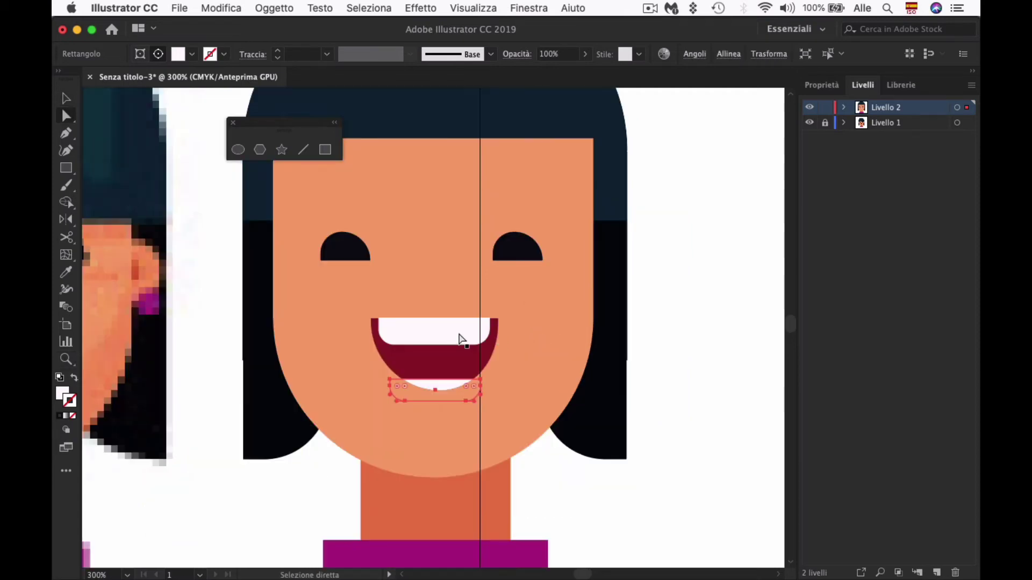
pyautogui.press('a')
pyautogui.click(426, 325)
pyautogui.hscroll(-1, 421, 356)
pyautogui.scroll(1, 421, 356)
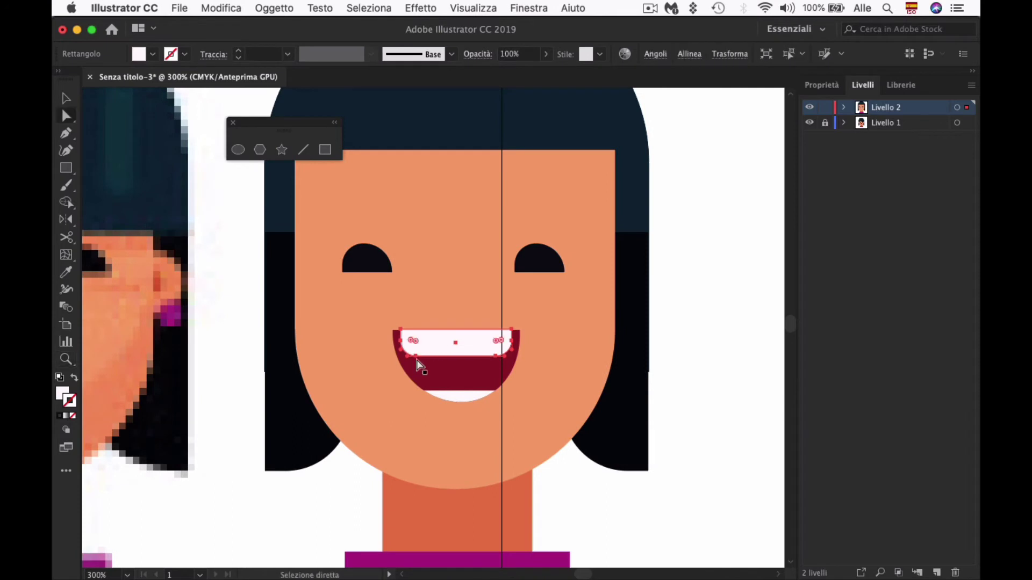
pyautogui.click(422, 356)
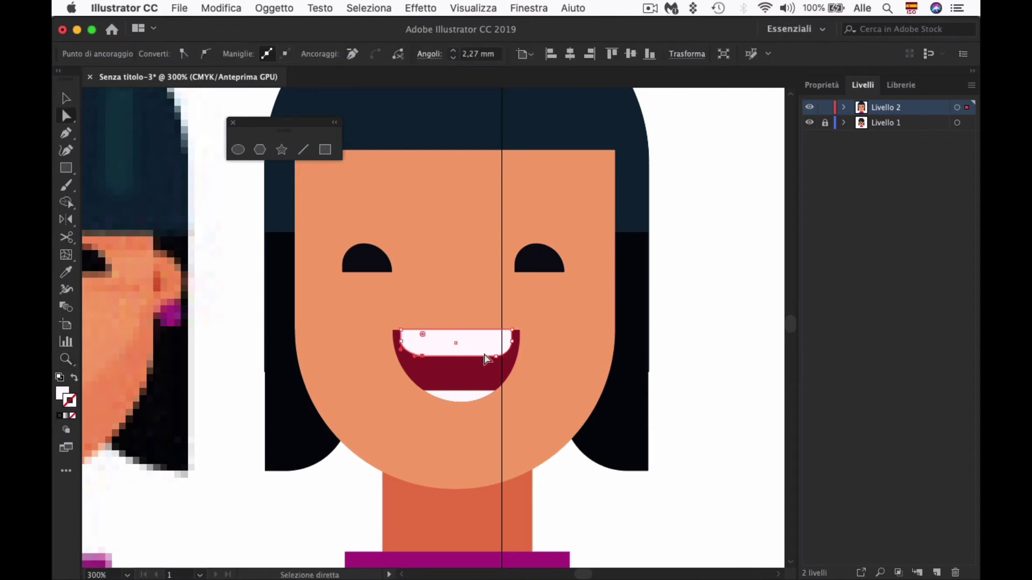
pyautogui.keyDown('shift'); pyautogui.click(499, 355); pyautogui.keyUp('shift')
pyautogui.click(511, 356)
# Step: Deselect, check the teeth, then zoom in on the reference face's nose
pyautogui.press('super+shift+a')
pyautogui.press('z')
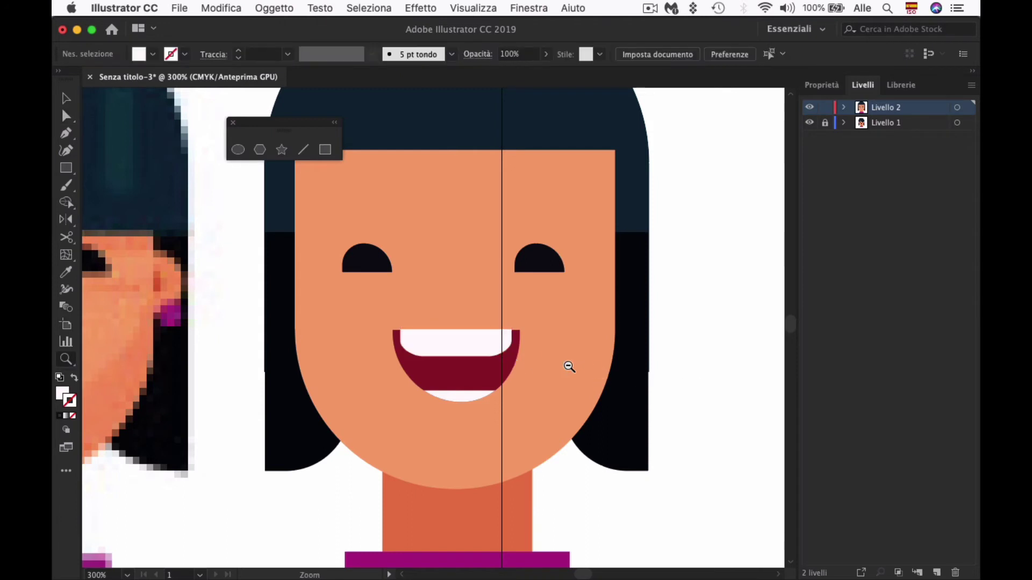
pyautogui.keyDown('alt'); pyautogui.click(392, 316); pyautogui.keyUp('alt')
pyautogui.keyDown('super'); pyautogui.click(430, 344); pyautogui.keyUp('super')
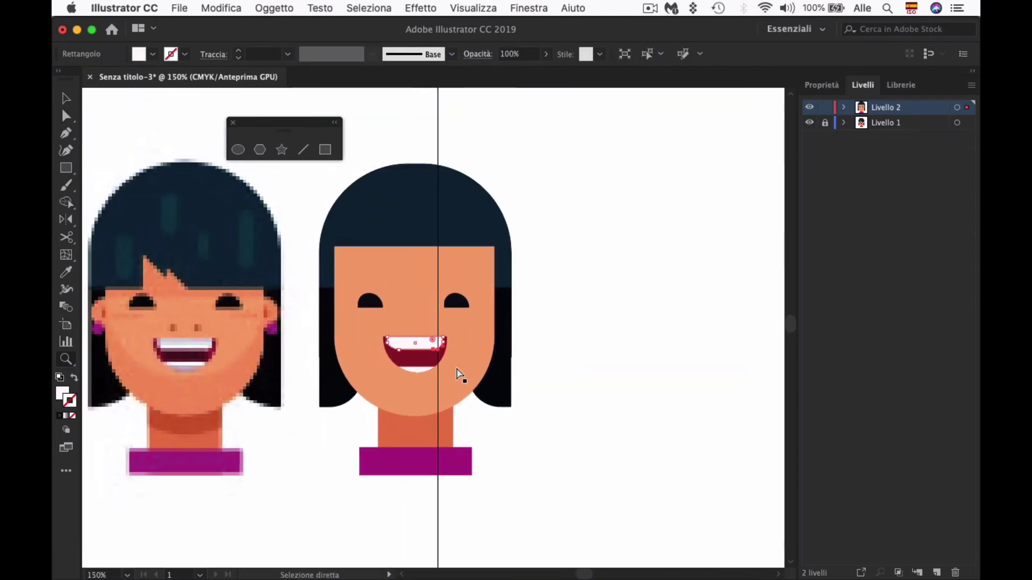
pyautogui.press('v')
pyautogui.press('super+shift+a')
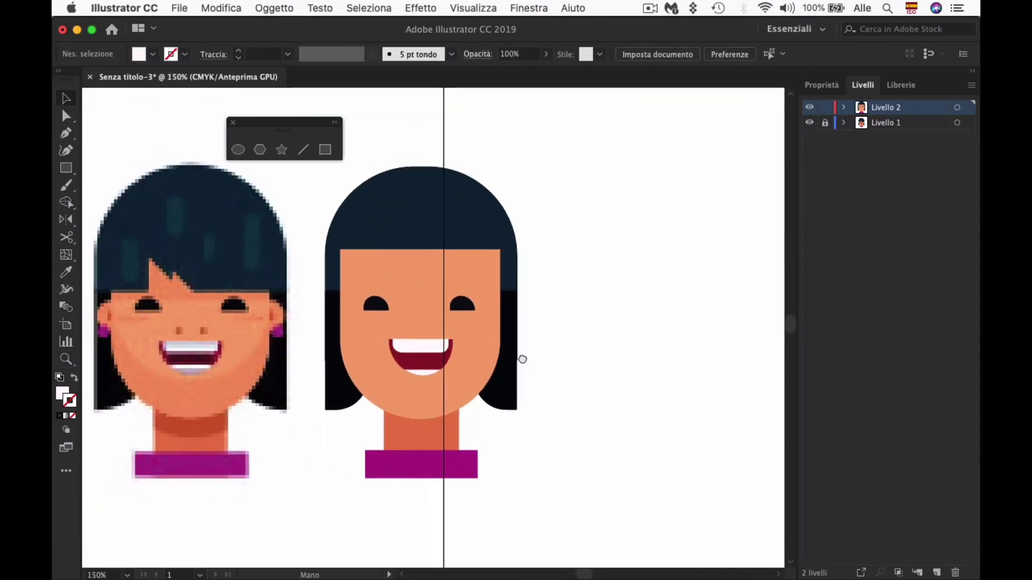
pyautogui.hscroll(-5, 580, 381)
pyautogui.press('z')
pyautogui.click(472, 396)
pyautogui.moveTo(408, 314); pyautogui.dragTo(537, 412)
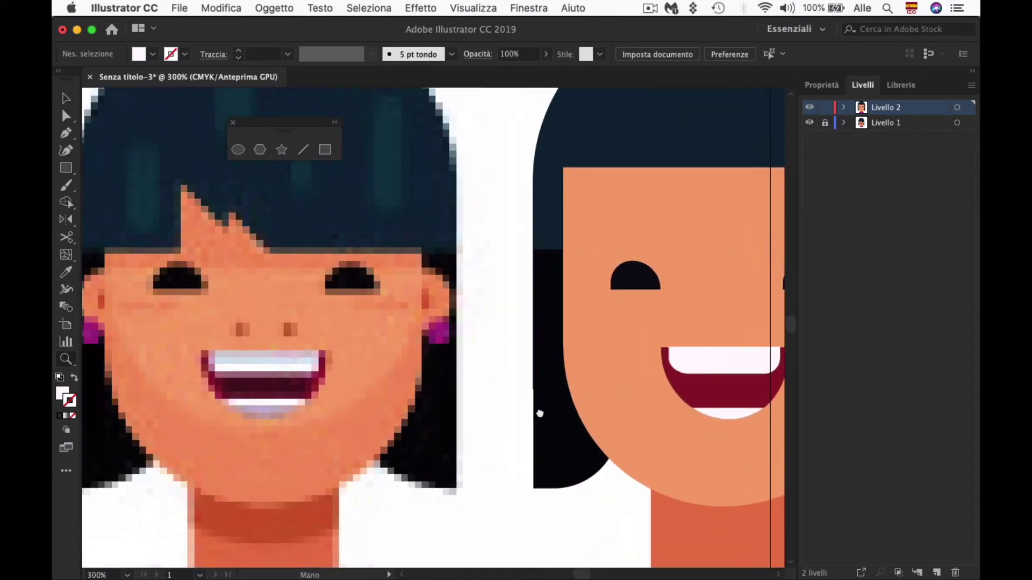
pyautogui.moveTo(441, 415); pyautogui.dragTo(502, 426)
pyautogui.click(444, 398)
pyautogui.scroll(5, 444, 398)
pyautogui.hscroll(-5, 444, 398)
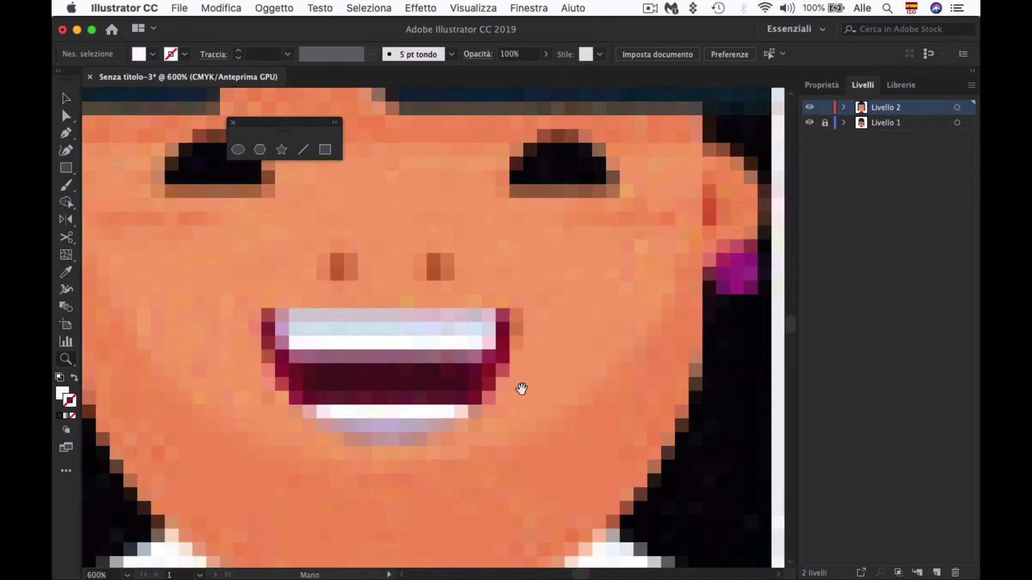
pyautogui.press('m')
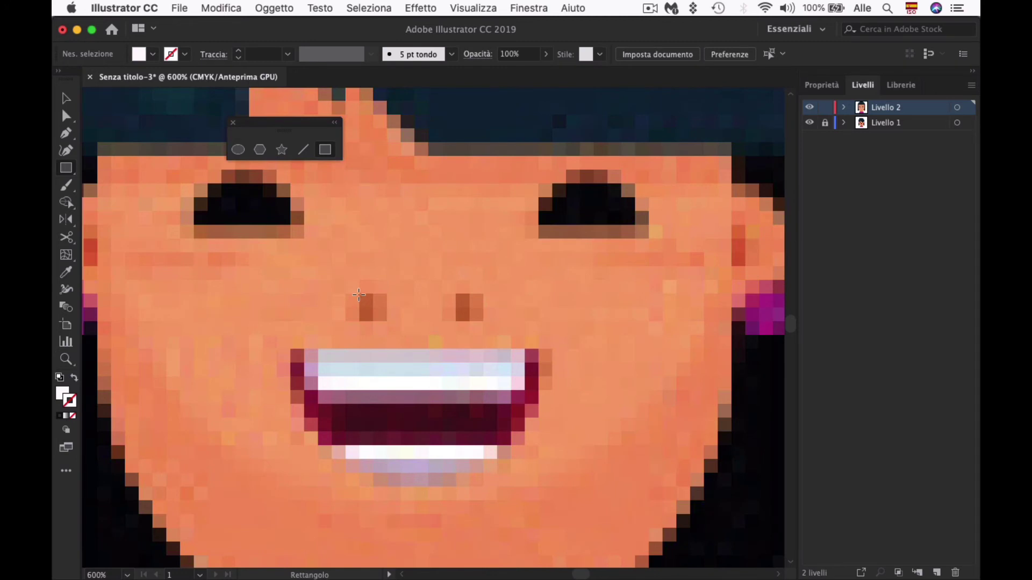
# Step: Draw a small rectangle over the left nostril, colour it brown, and copy it to the right nostril
pyautogui.moveTo(373, 321); pyautogui.dragTo(359, 293)
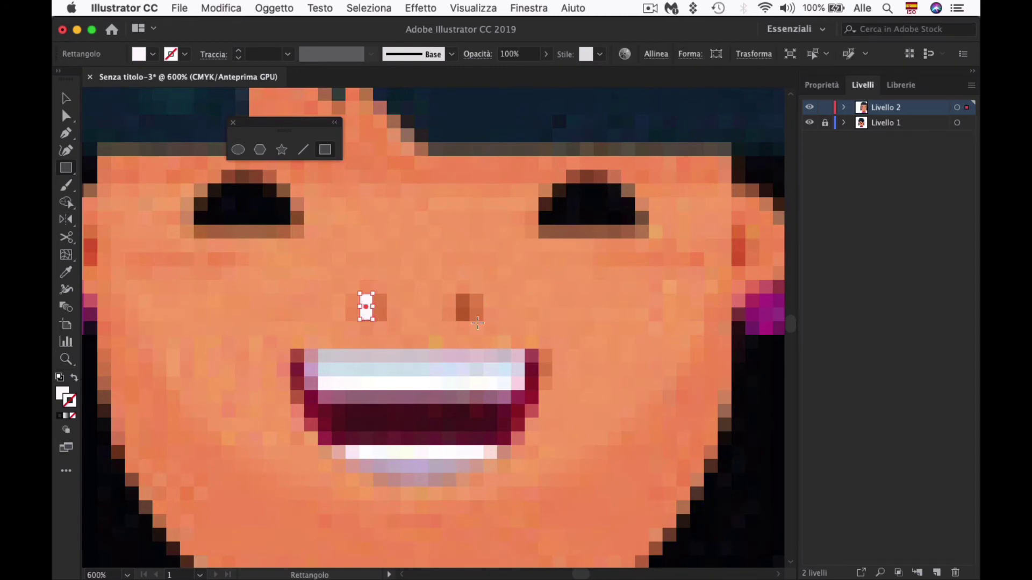
pyautogui.press('i')
pyautogui.click(462, 305)
pyautogui.press('v')
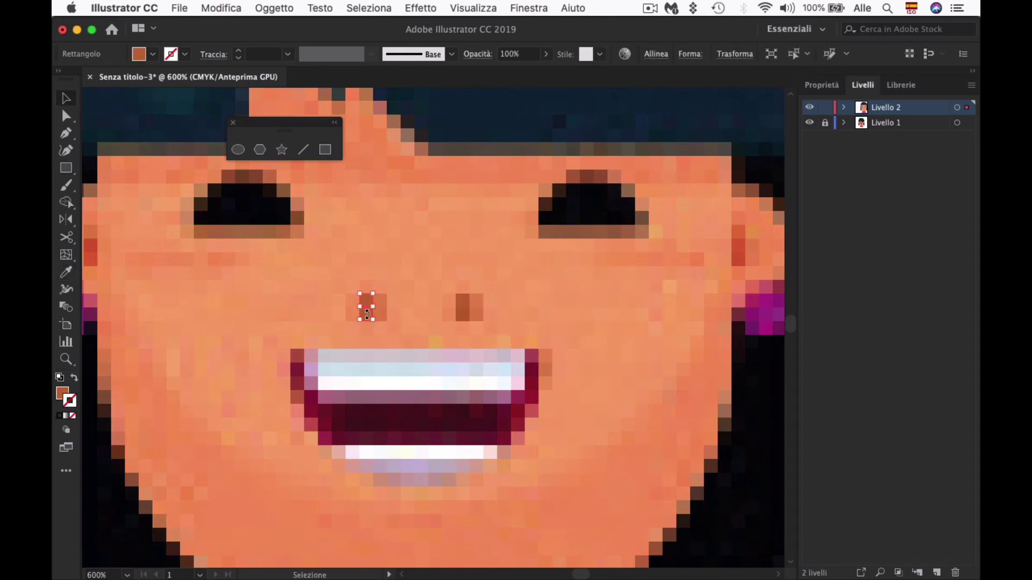
pyautogui.hotkey('alt', 'shift', 'Right')
pyautogui.hotkey('shift', 'Right')
pyautogui.press('Right')
pyautogui.press('Right')
pyautogui.press('Right')
# Step: Move both nostril rectangles onto the vector face just above the smile
pyautogui.keyDown('shift'); pyautogui.click(368, 308); pyautogui.keyUp('shift')
pyautogui.press('z')
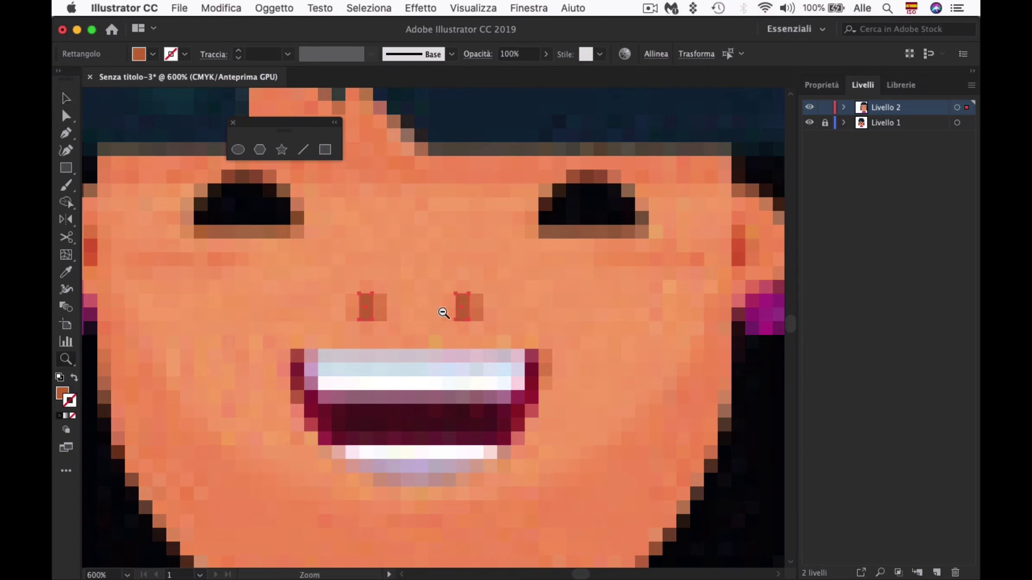
pyautogui.keyDown('alt'); pyautogui.click(443, 312); pyautogui.keyUp('alt')
pyautogui.press('v')
pyautogui.hotkey('shift', 'Right')
pyautogui.hotkey('shift', 'Right')
pyautogui.hotkey('shift', 'Right')
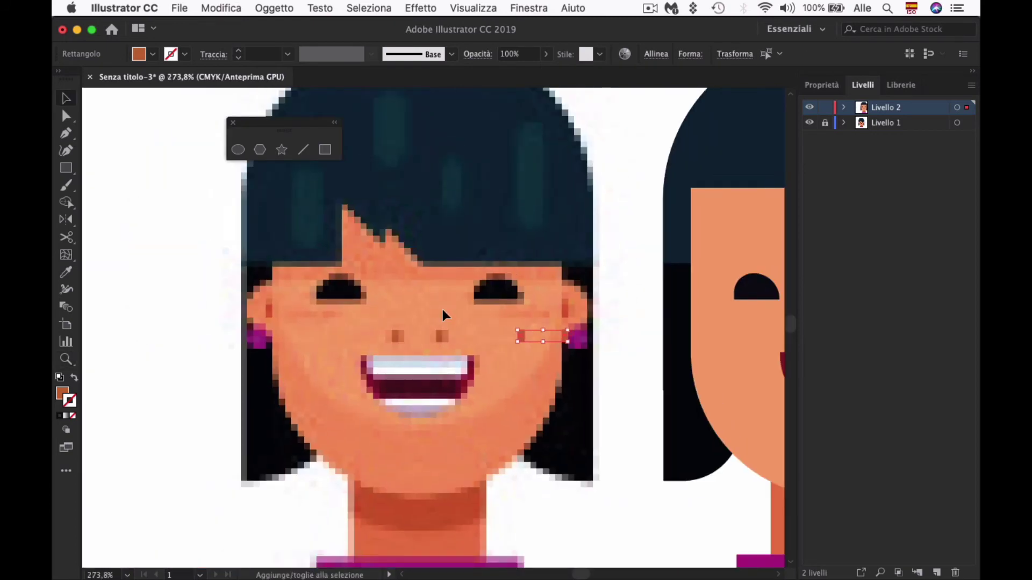
pyautogui.hotkey('shift', 'Right')
pyautogui.hotkey('shift', 'Right')
pyautogui.hotkey('shift', 'Right')
pyautogui.hotkey('shift', 'Right')
pyautogui.moveTo(463, 337); pyautogui.dragTo(230, 337)
pyautogui.hotkey('shift', 'Right')
pyautogui.hotkey('shift', 'Right')
pyautogui.hotkey('shift', 'Right')
pyautogui.hotkey('shift', 'Right')
pyautogui.hotkey('shift', 'Right')
pyautogui.press('Left')
pyautogui.press('Left')
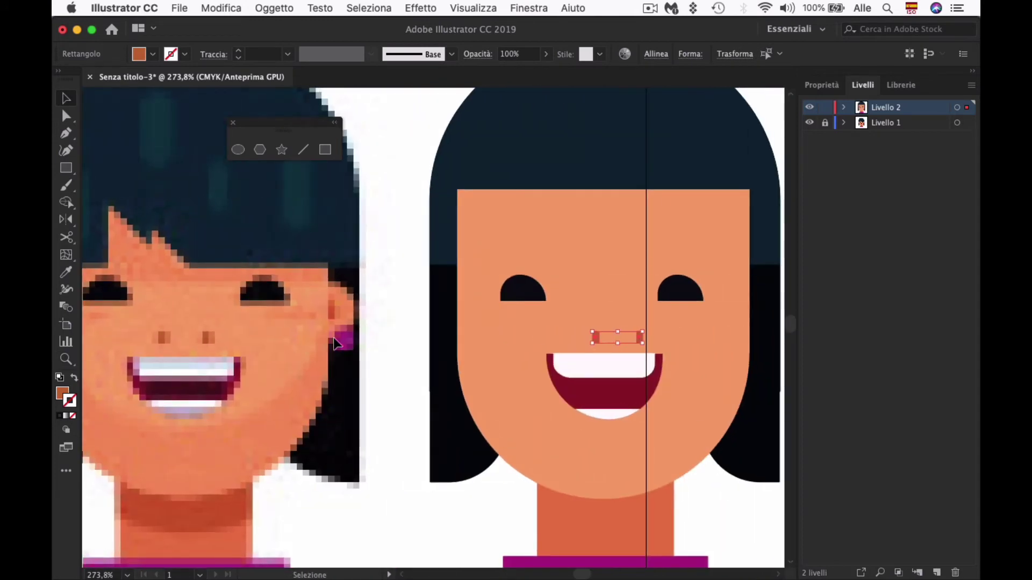
pyautogui.press('Left')
pyautogui.press('Left')
pyautogui.press('Left')
pyautogui.press('Left')
pyautogui.press('Left')
pyautogui.press('Left')
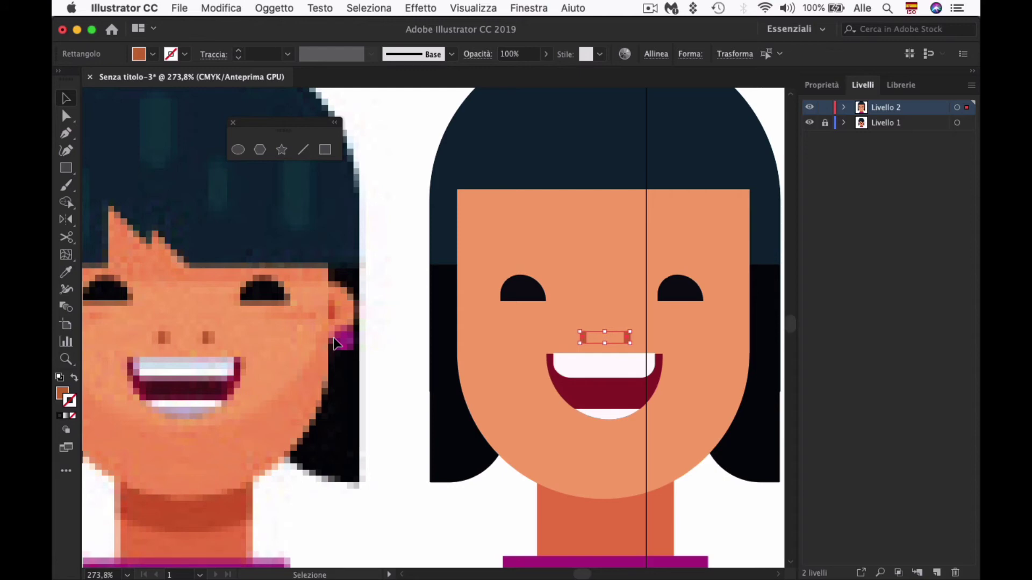
pyautogui.hscroll(-8, 291, 356)
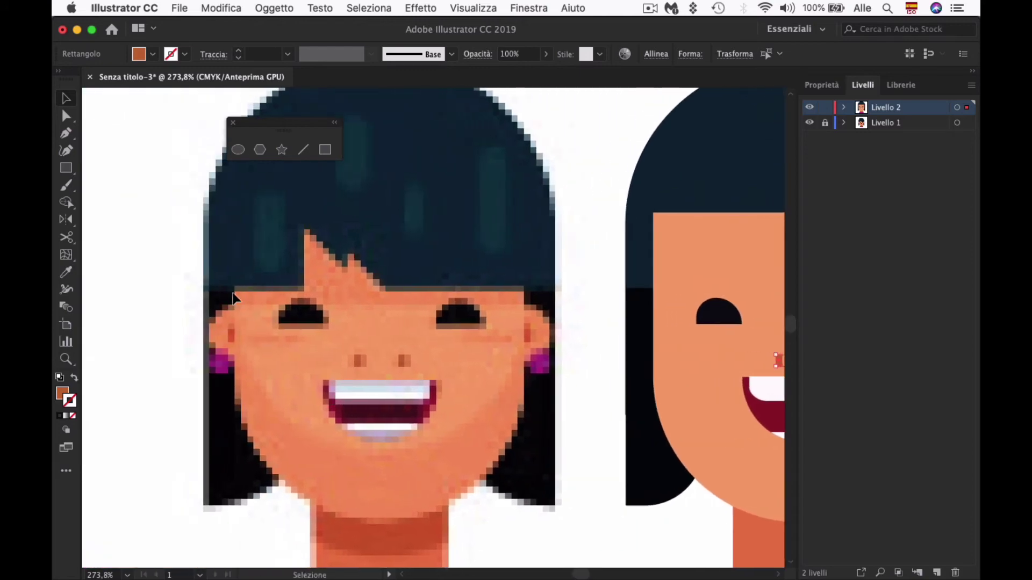
# Step: Draw a rectangle over the reference's left ear and round its left corners into a half-circle
pyautogui.press('m')
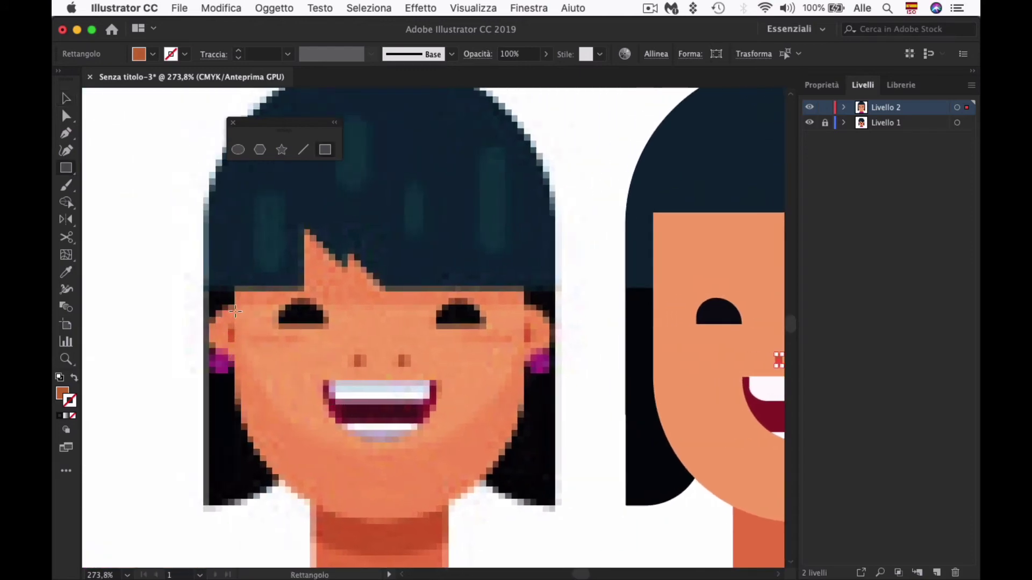
pyautogui.moveTo(240, 308); pyautogui.dragTo(209, 365)
pyautogui.press('z')
pyautogui.click(236, 342)
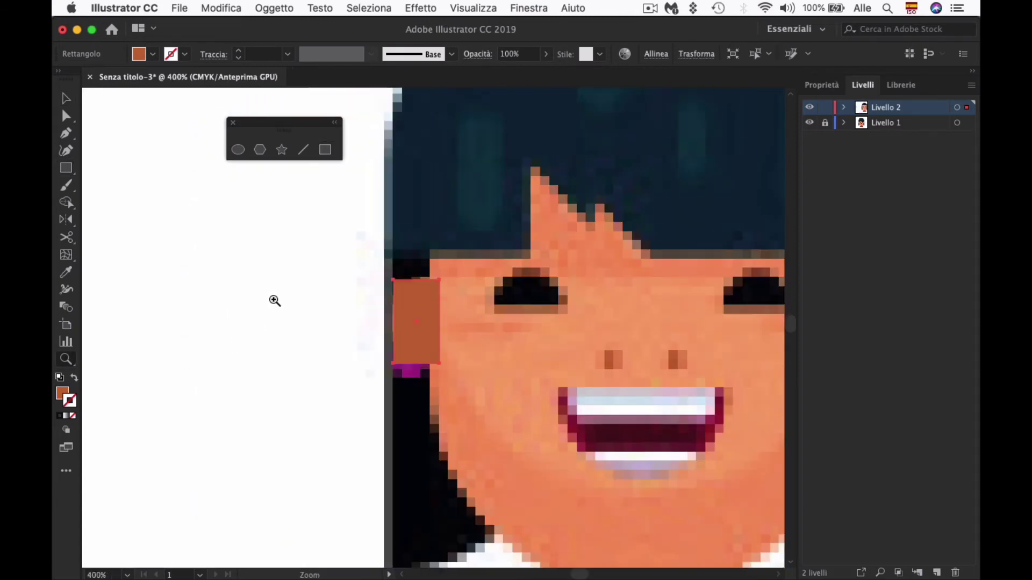
pyautogui.press('a')
pyautogui.click(341, 313)
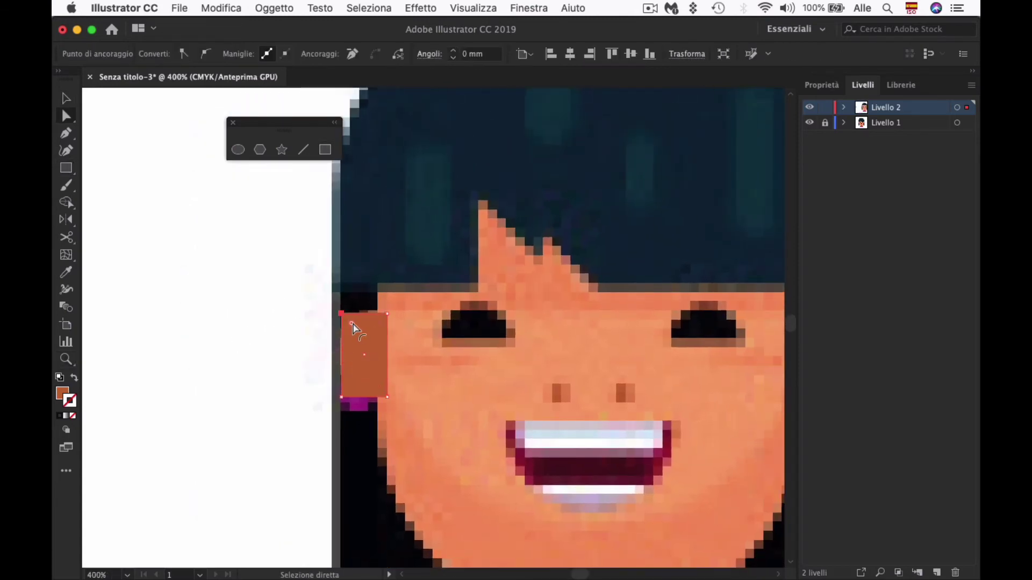
pyautogui.moveTo(351, 323); pyautogui.dragTo(396, 368)
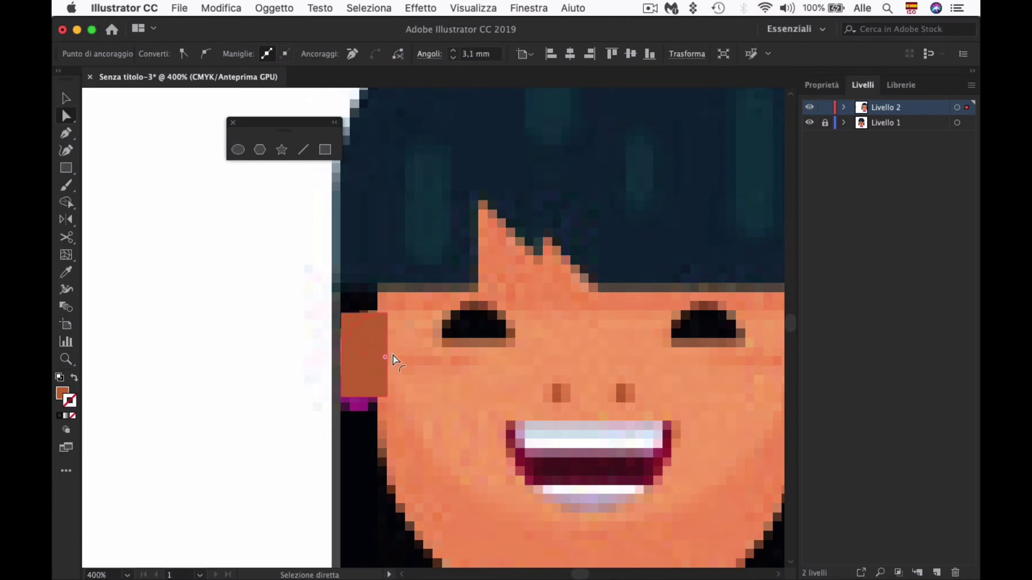
pyautogui.click(341, 398)
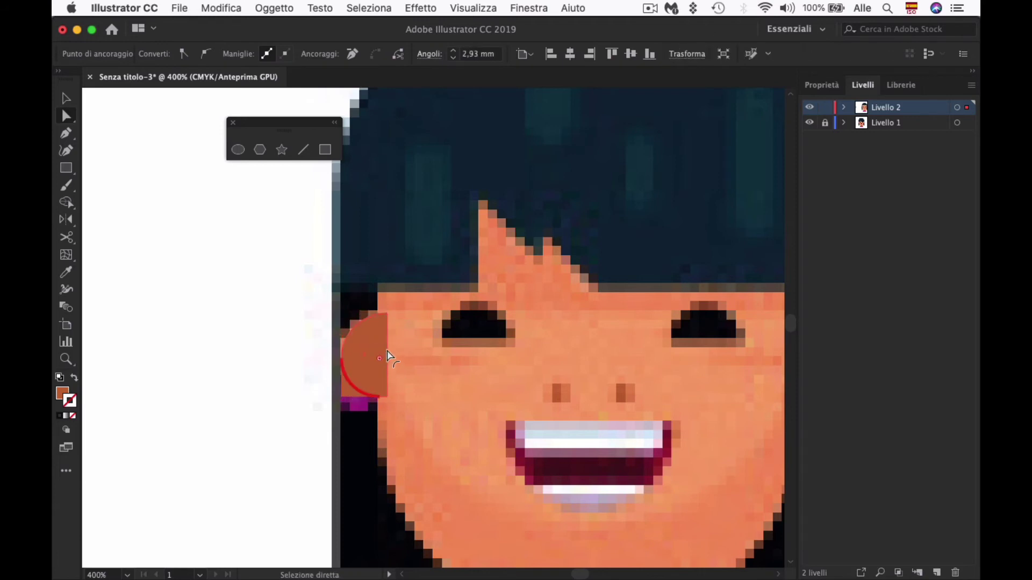
pyautogui.moveTo(352, 390)
pyautogui.mouseDown()
pyautogui.moveTo(388, 359)
pyautogui.moveTo(301, 368)
pyautogui.mouseUp()
# Step: Fill the ear shape with the sampled skin colour and shift it slightly left
pyautogui.press('v')
pyautogui.press('i')
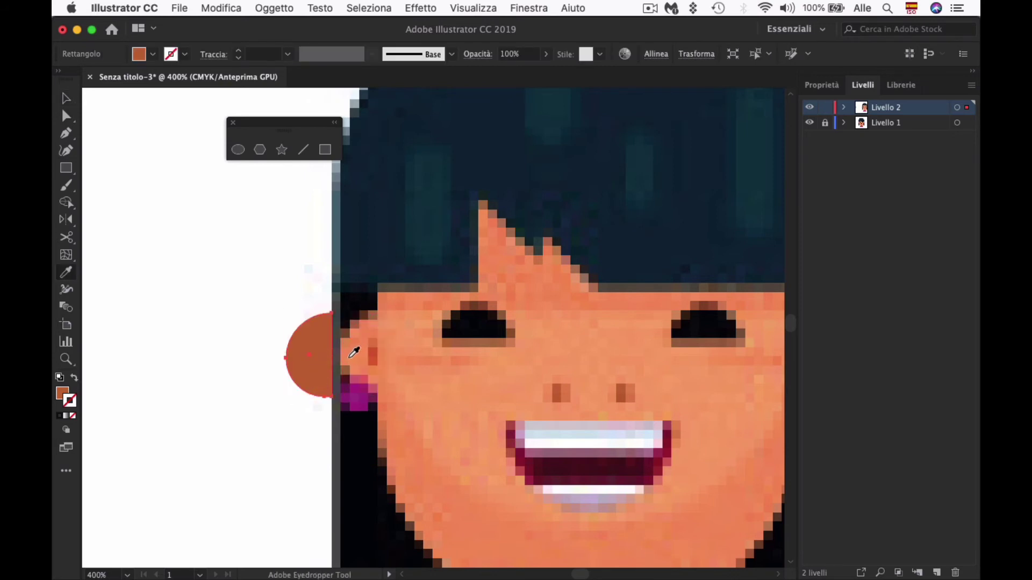
pyautogui.press('v')
pyautogui.click(363, 357)
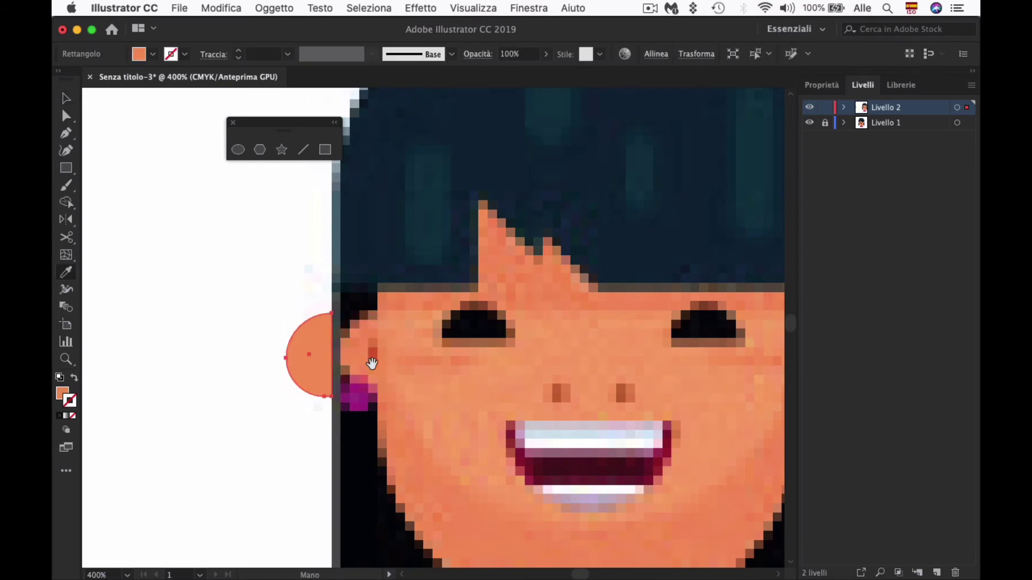
pyautogui.hscroll(3, 322, 366)
pyautogui.moveTo(277, 369); pyautogui.dragTo(266, 367)
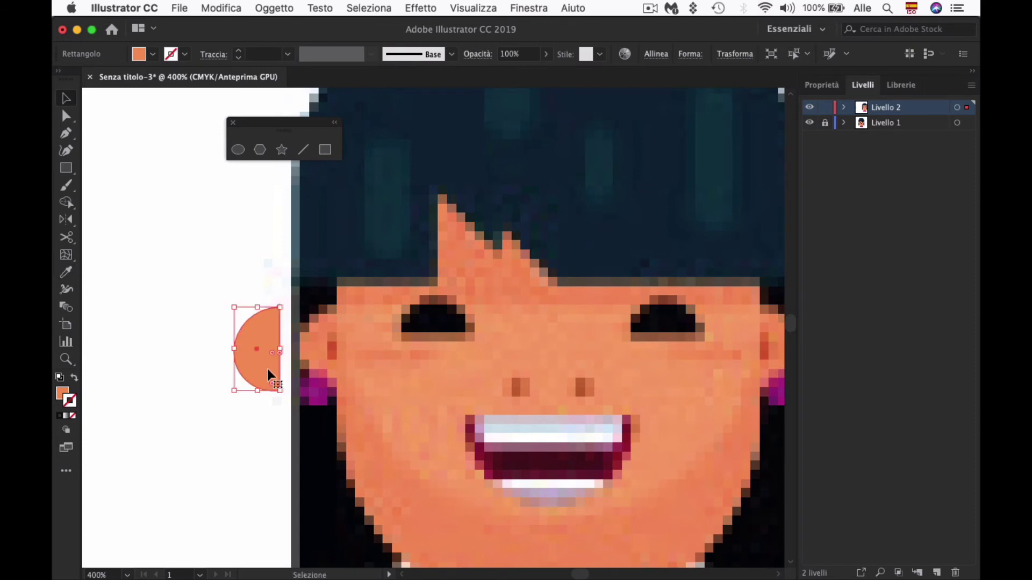
# Step: Shrink a copy into a tiny inner-ear shape and fill it with the reference's reddish ear colour
pyautogui.press('a')
pyautogui.press('v')
pyautogui.moveTo(235, 308); pyautogui.dragTo(261, 324)
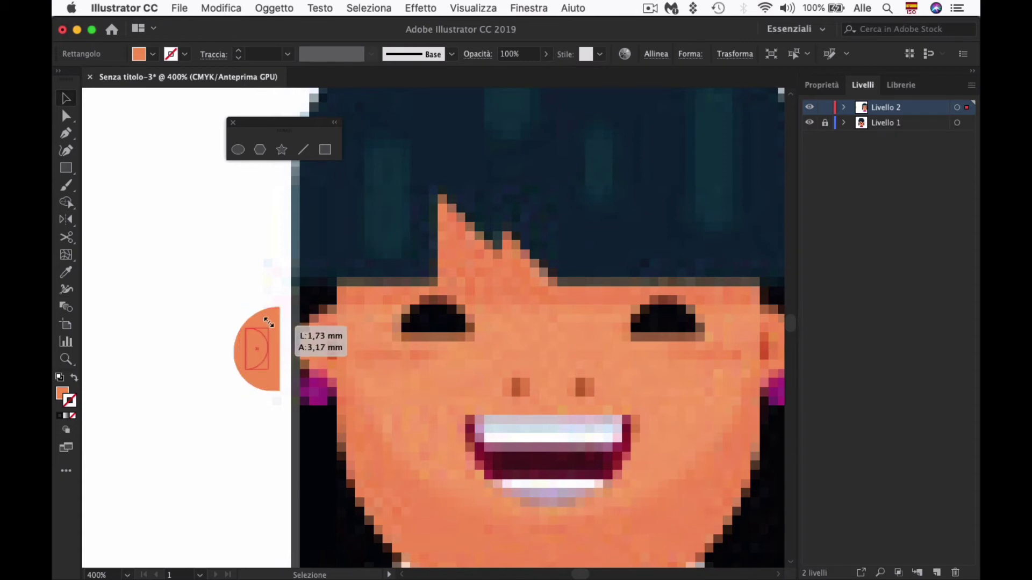
pyautogui.moveTo(261, 324); pyautogui.dragTo(257, 312)
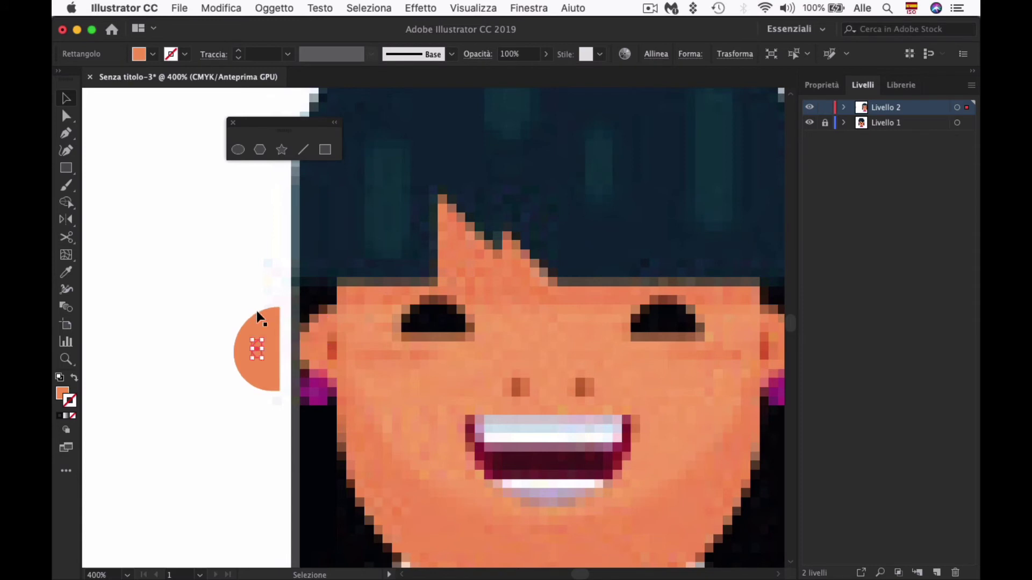
pyautogui.hotkey('shift', 'Right')
pyautogui.press('Left')
pyautogui.press('Left')
pyautogui.press('Left')
pyautogui.press('Left')
pyautogui.press('Left')
pyautogui.press('i')
pyautogui.click(332, 349)
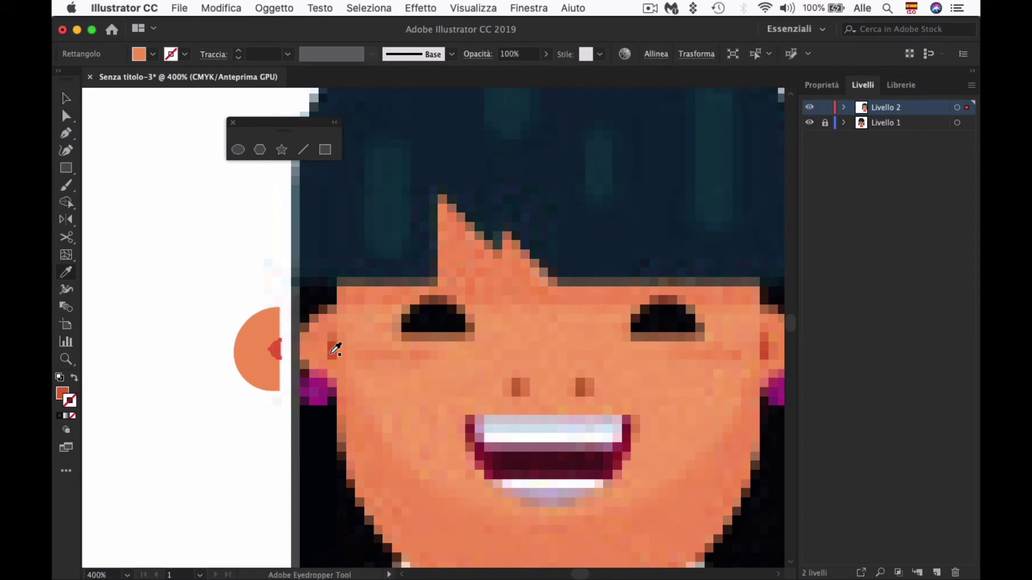
# Step: Zoom in and shift the red inner-ear shape slightly right inside the ear
pyautogui.press('z')
pyautogui.moveTo(332, 345); pyautogui.dragTo(456, 327)
pyautogui.click(456, 327)
pyautogui.press('v')
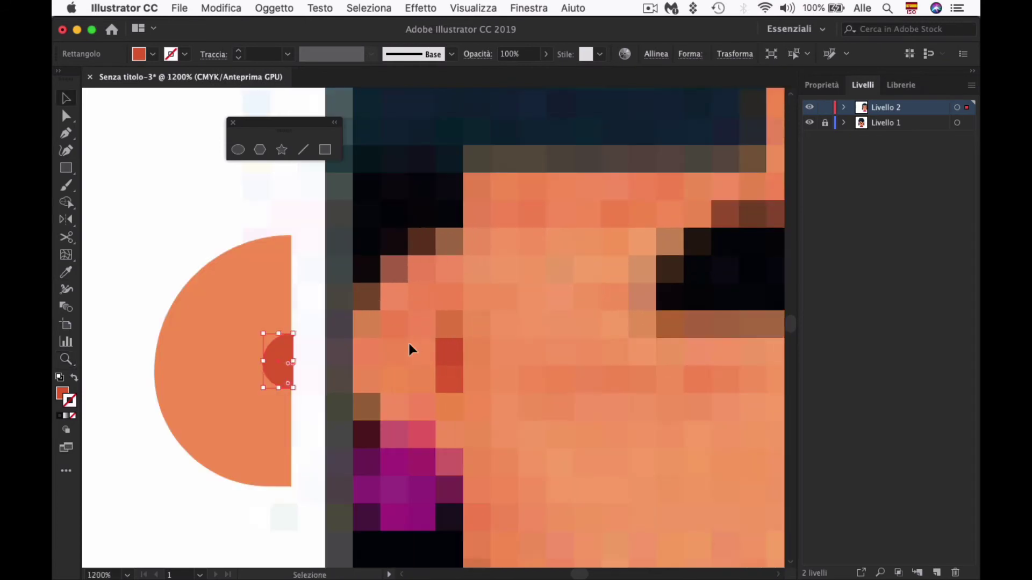
pyautogui.moveTo(271, 356); pyautogui.dragTo(282, 350)
pyautogui.press('z')
pyautogui.keyDown('alt'); pyautogui.click(382, 363); pyautogui.keyUp('alt')
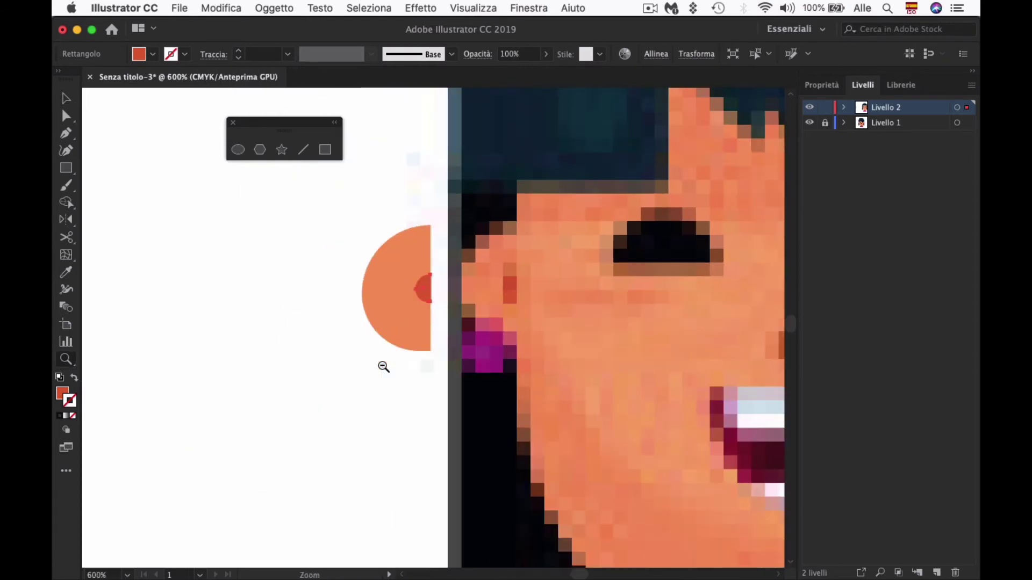
pyautogui.hscroll(-5, 461, 335)
# Step: Move the orange half-circle onto the reference girl's left ear
pyautogui.press('v')
pyautogui.click(335, 341)
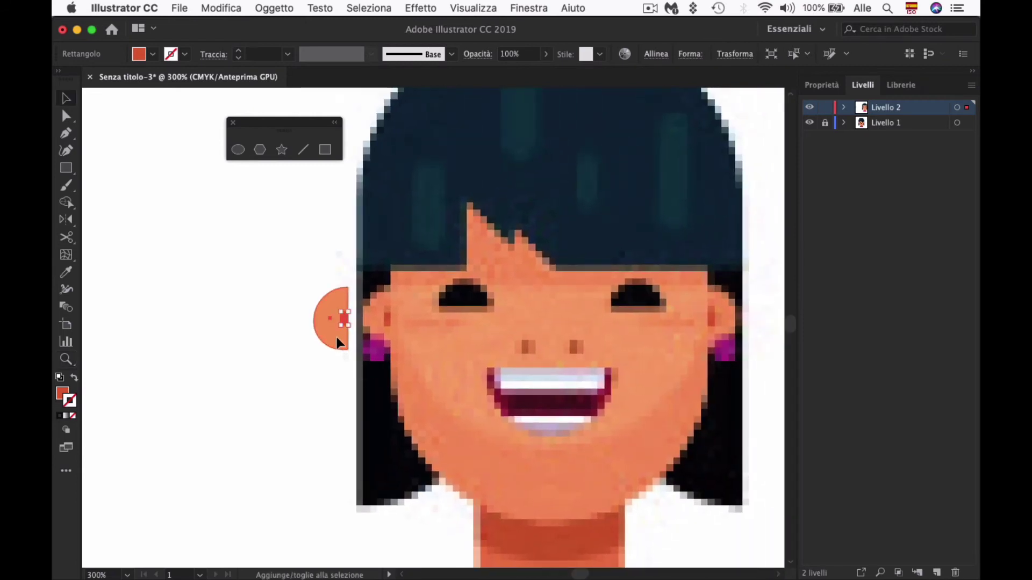
pyautogui.moveTo(334, 341); pyautogui.dragTo(382, 337)
pyautogui.press('z')
pyautogui.click(335, 347)
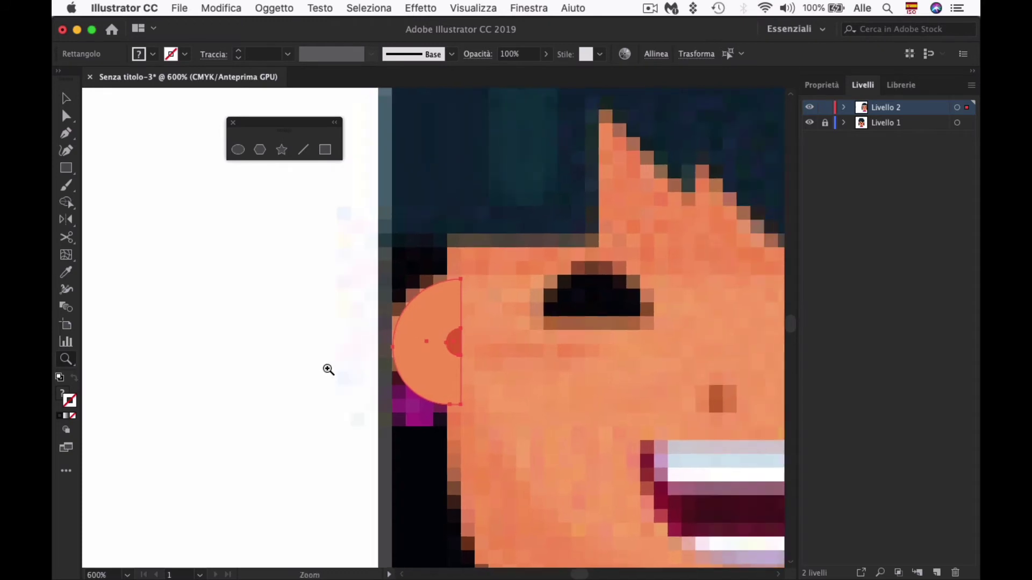
# Step: Narrow the half-circle to fit the ear, then select it with the red inner shape
pyautogui.press('v')
pyautogui.click(437, 363)
pyautogui.press('a')
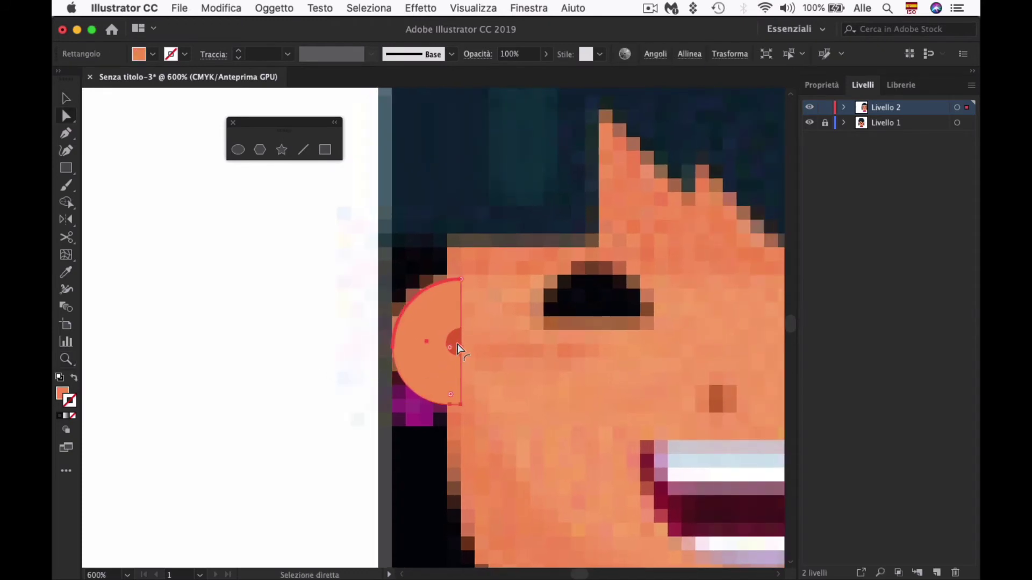
pyautogui.press('v')
pyautogui.moveTo(461, 343); pyautogui.dragTo(457, 348)
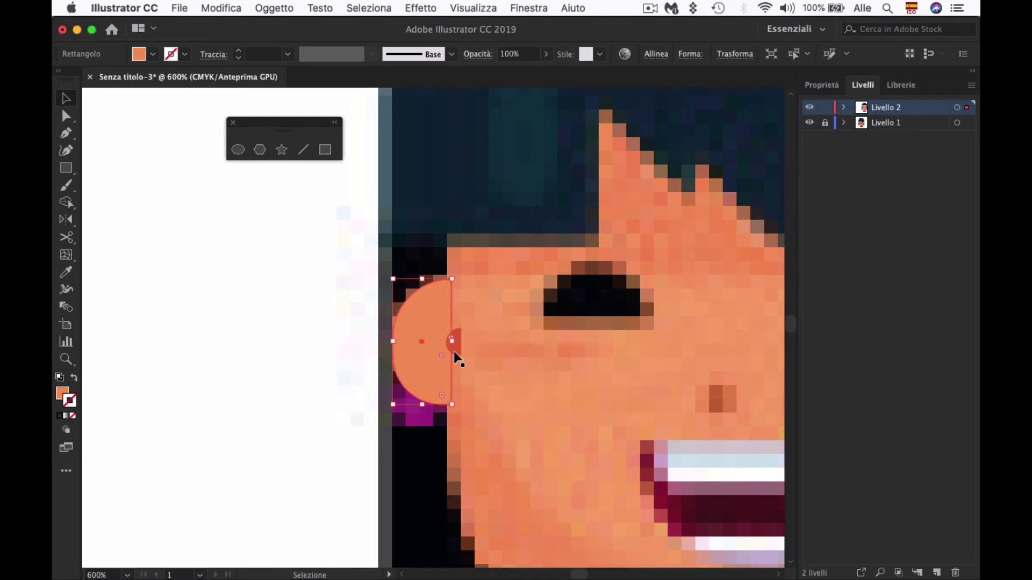
pyautogui.click(454, 352)
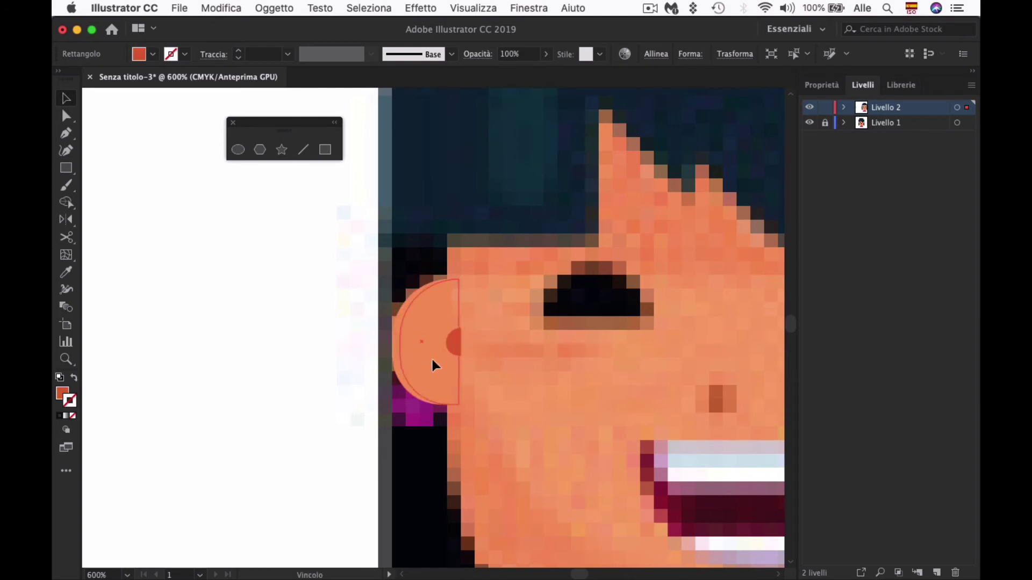
pyautogui.keyDown('shift'); pyautogui.click(431, 357); pyautogui.keyUp('shift')
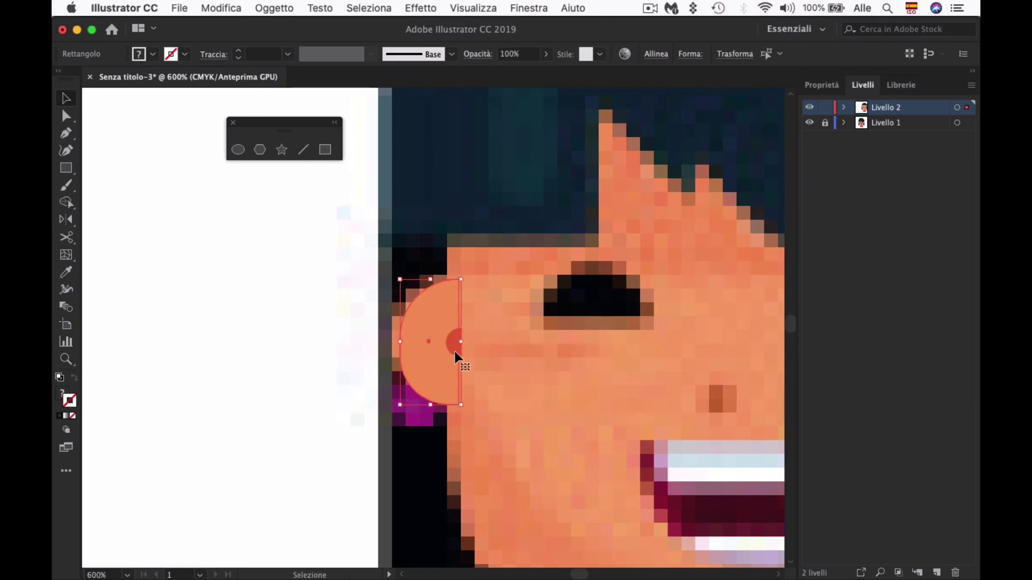
pyautogui.press('z')
pyautogui.keyDown('alt'); pyautogui.click(438, 386); pyautogui.keyUp('alt')
pyautogui.keyDown('alt'); pyautogui.click(438, 386); pyautogui.keyUp('alt')
# Step: Move the ear against the vector face's left edge and group its two parts
pyautogui.moveTo(461, 379); pyautogui.dragTo(331, 403)
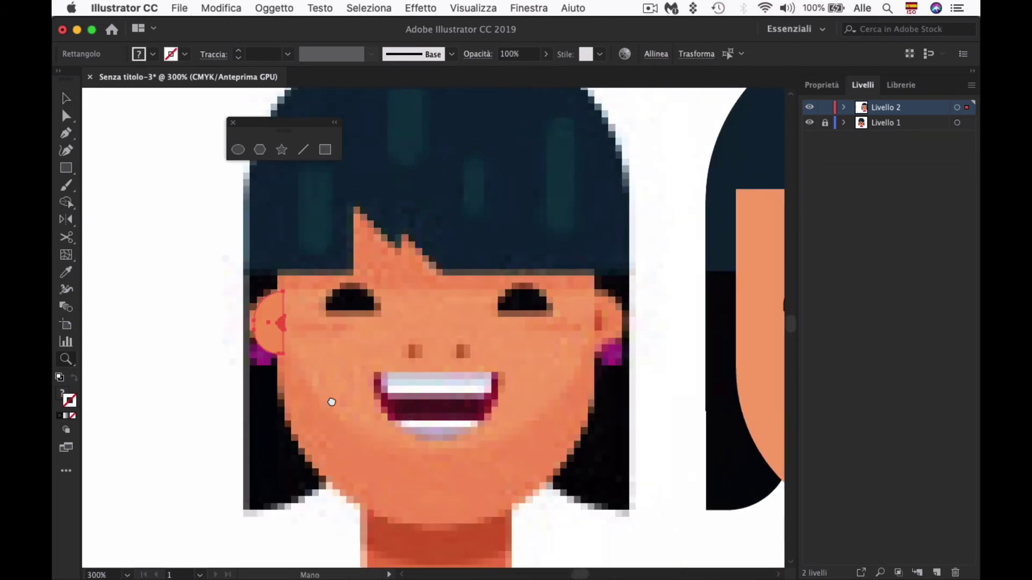
pyautogui.hotkey('shift', 'Right')
pyautogui.hotkey('shift', 'Right')
pyautogui.hotkey('shift', 'Right')
pyautogui.hotkey('shift', 'Right')
pyautogui.hotkey('shift', 'Right')
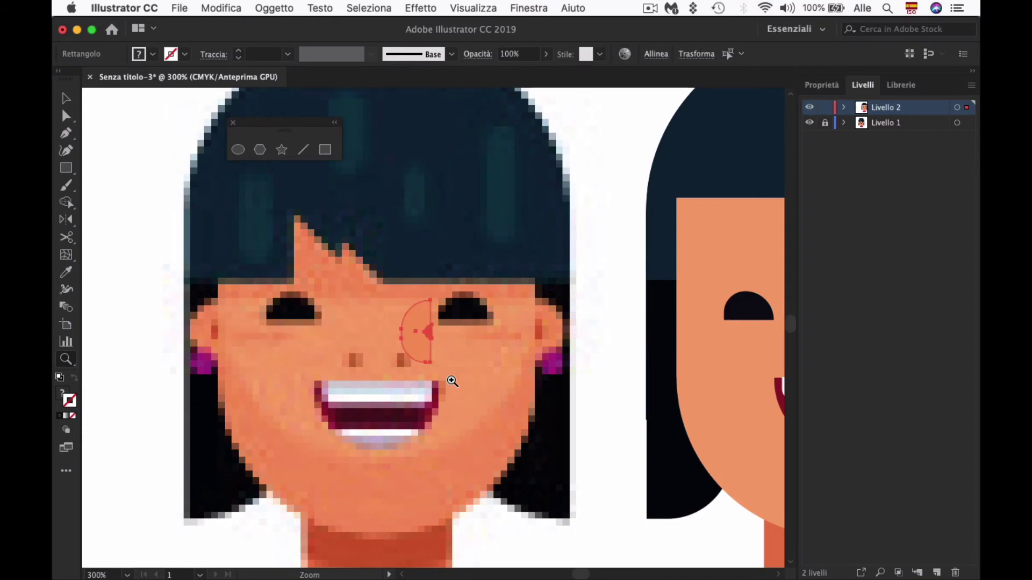
pyautogui.hotkey('shift', 'Right')
pyautogui.hotkey('shift', 'Right')
pyautogui.hotkey('shift', 'Right')
pyautogui.press('Right')
pyautogui.press('Right')
pyautogui.press('Right')
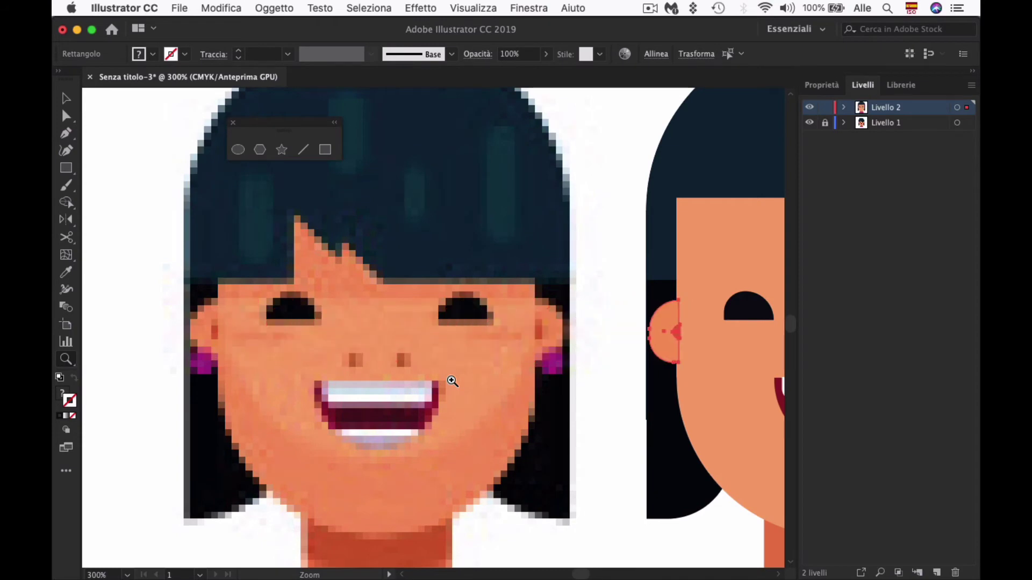
pyautogui.hotkey('ctrl', 'g')
# Step: Zoom in on the grouped ear and nudge it slightly right
pyautogui.click(551, 374)
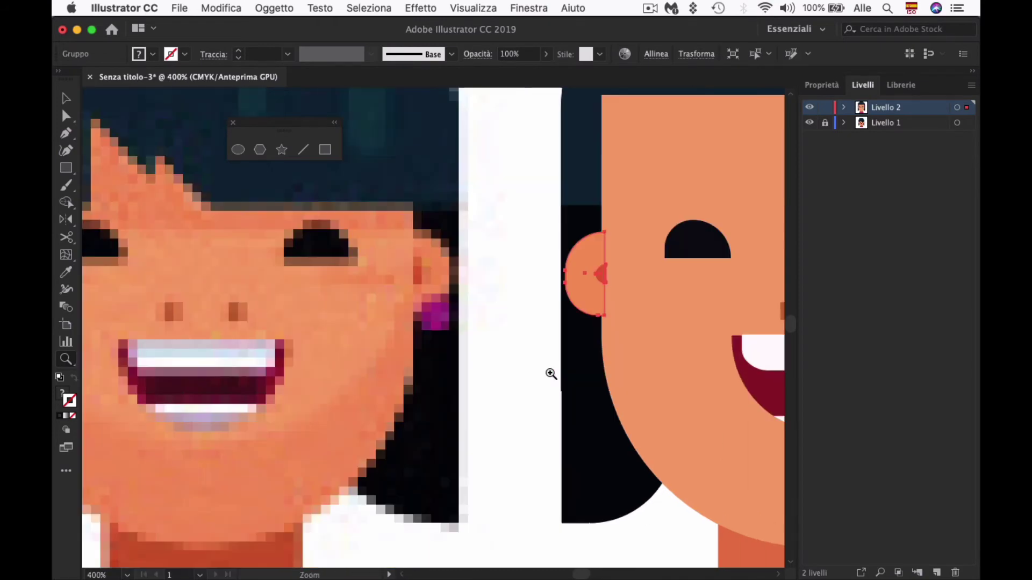
pyautogui.click(445, 332)
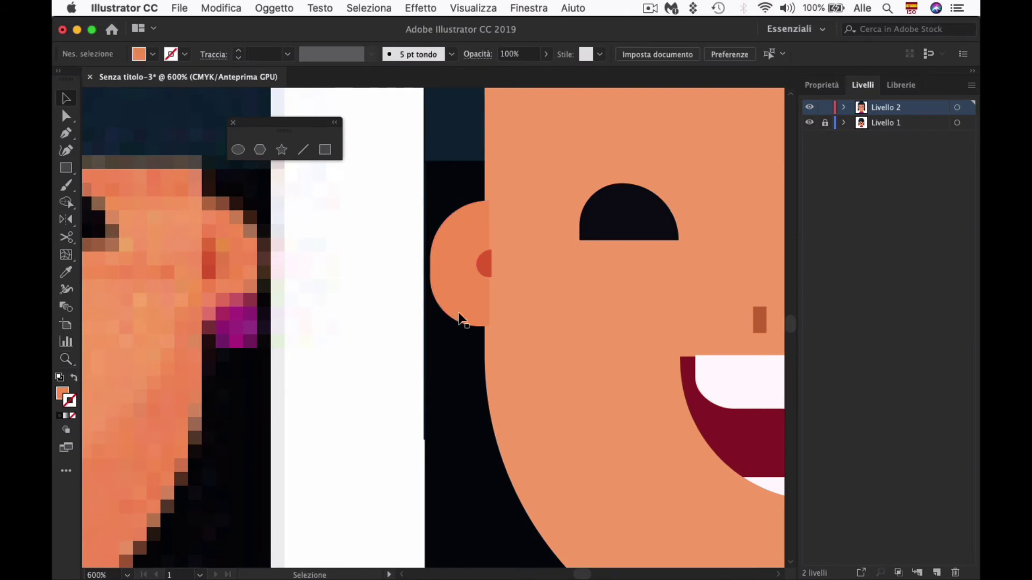
pyautogui.click(479, 308)
pyautogui.press('Right')
pyautogui.press('Right')
pyautogui.press('Right')
pyautogui.press('Right')
pyautogui.press('Right')
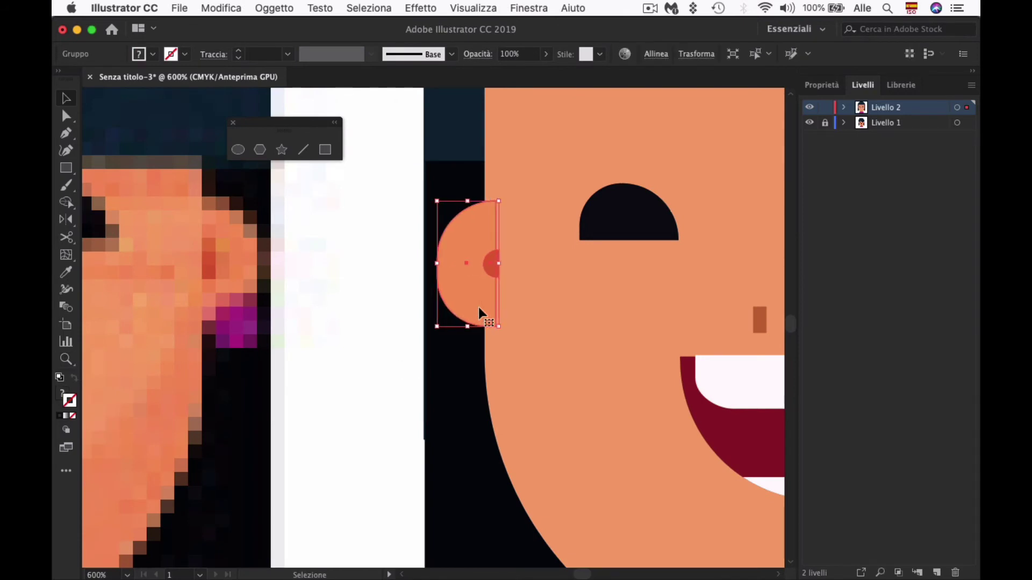
# Step: Expand the layer list and move the ear group below the face shape
pyautogui.click(560, 302)
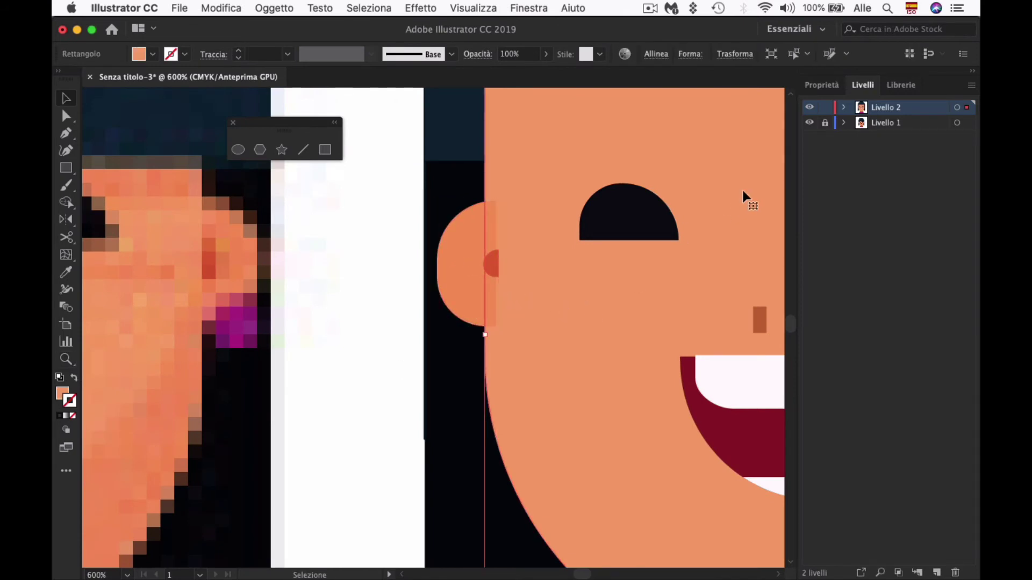
pyautogui.click(844, 107)
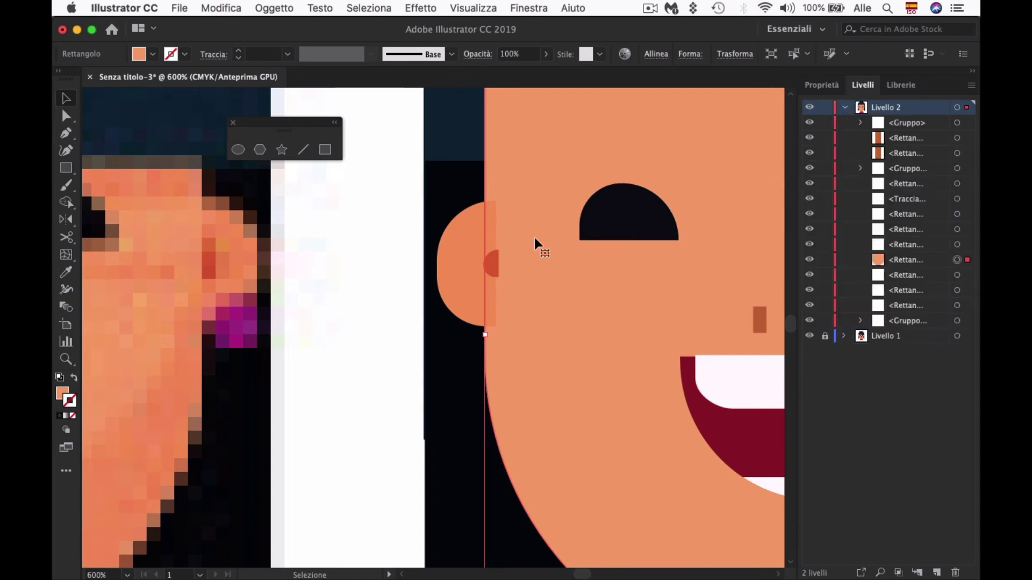
pyautogui.click(474, 247)
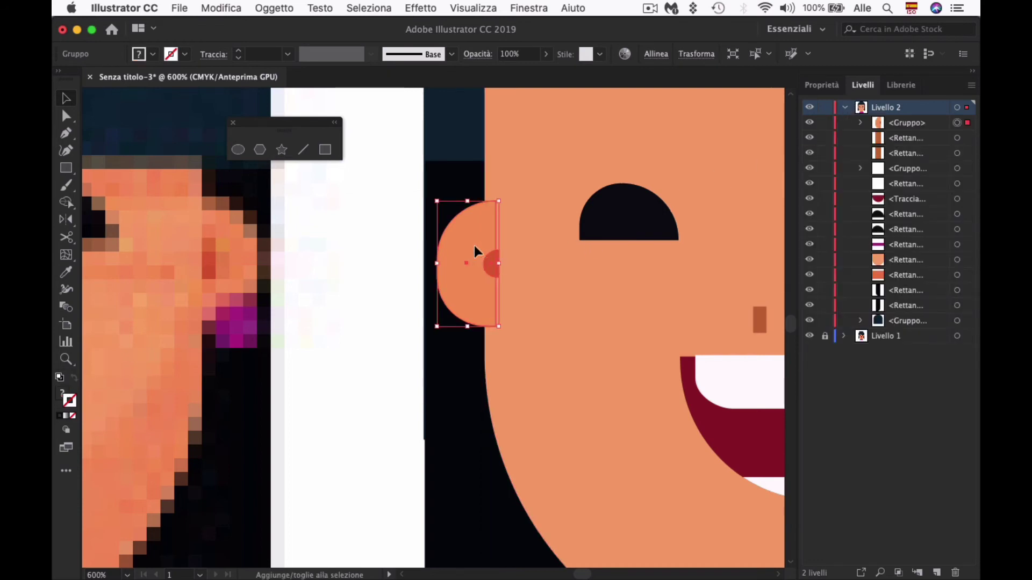
pyautogui.keyDown('shift'); pyautogui.click(474, 246); pyautogui.keyUp('shift')
pyautogui.keyDown('shift'); pyautogui.click(474, 246); pyautogui.keyUp('shift')
pyautogui.click(529, 324)
pyautogui.click(465, 293)
pyautogui.click(810, 260)
pyautogui.moveTo(881, 123); pyautogui.dragTo(888, 263)
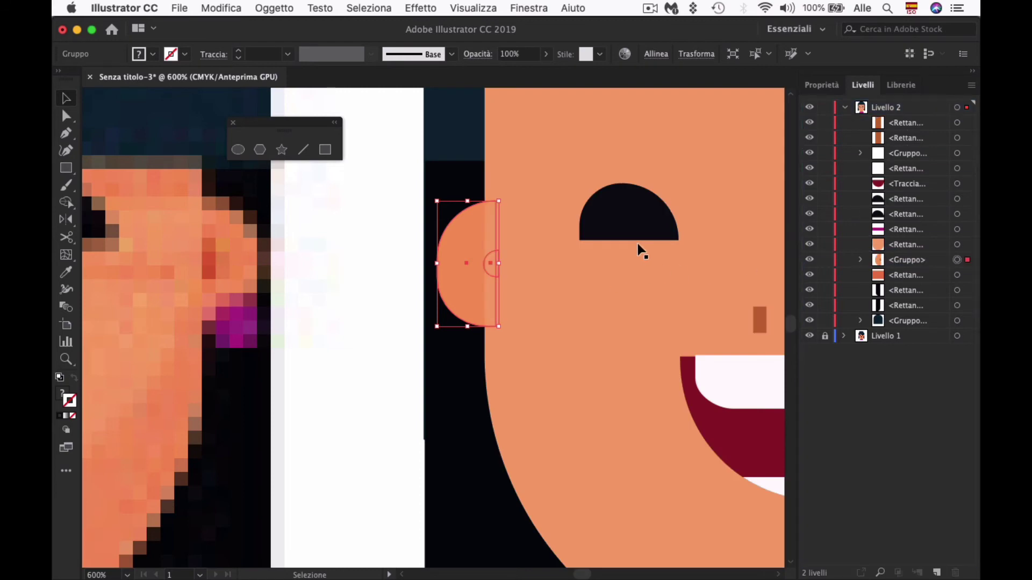
# Step: Nudge the ear slightly left, check it close up, and paste a copy in place
pyautogui.press('Left')
pyautogui.press('Left')
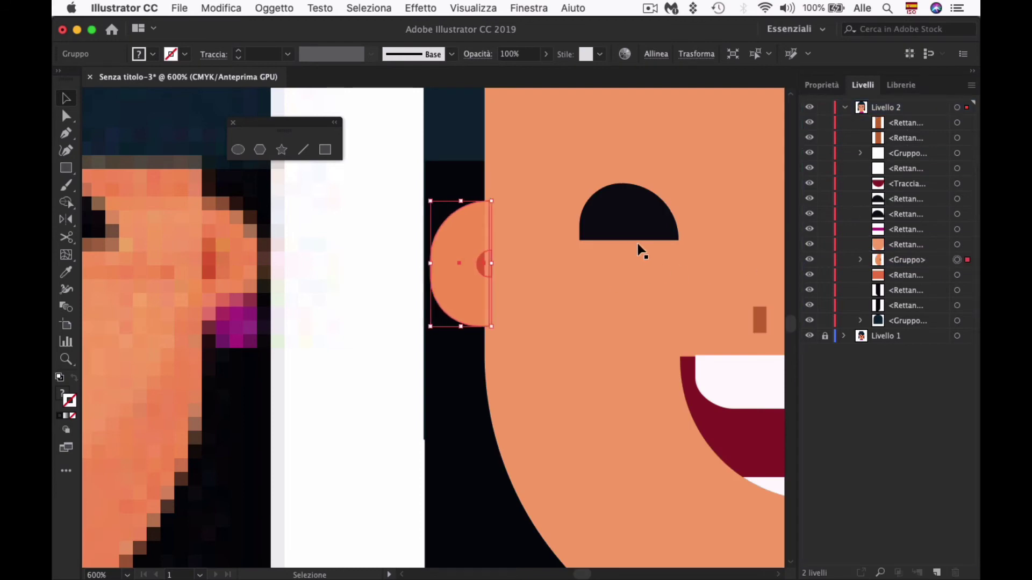
pyautogui.press('z')
pyautogui.click(516, 224)
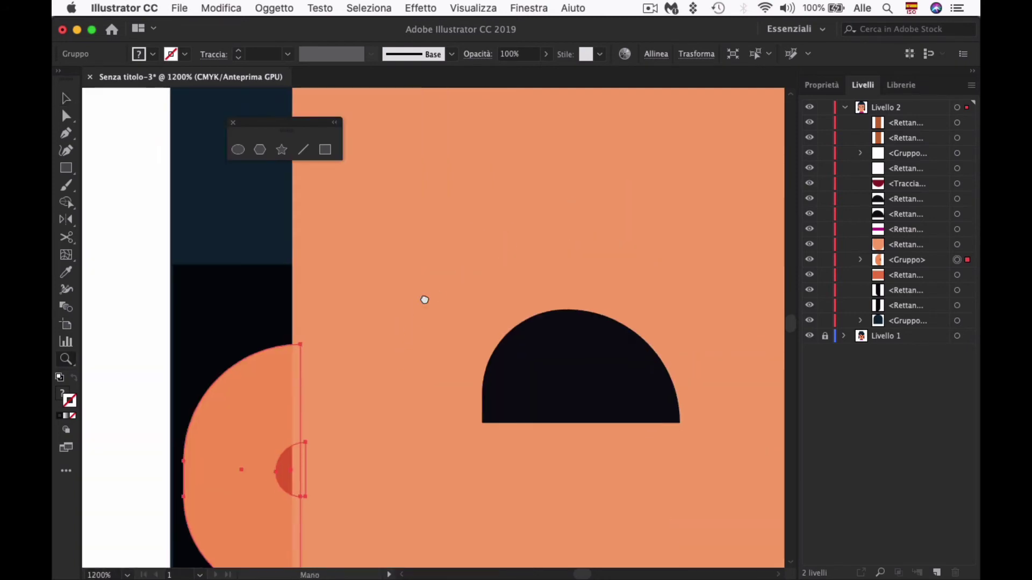
pyautogui.scroll(-5, 376, 323)
pyautogui.hscroll(-3, 376, 323)
pyautogui.press('z')
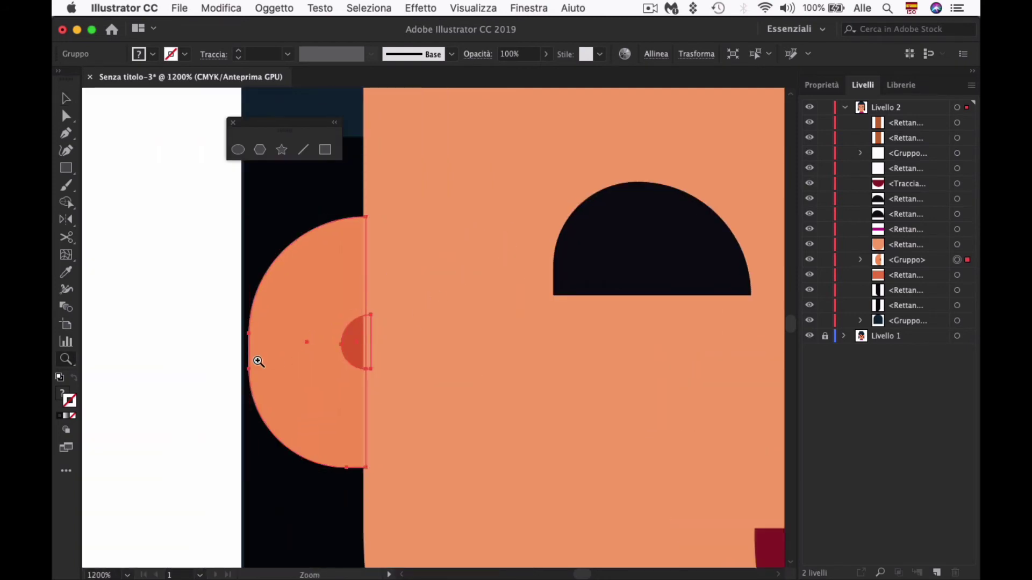
pyautogui.keyDown('alt'); pyautogui.click(213, 361); pyautogui.keyUp('alt')
pyautogui.keyDown('alt'); pyautogui.click(579, 340); pyautogui.keyUp('alt')
pyautogui.hscroll(-5, 657, 318)
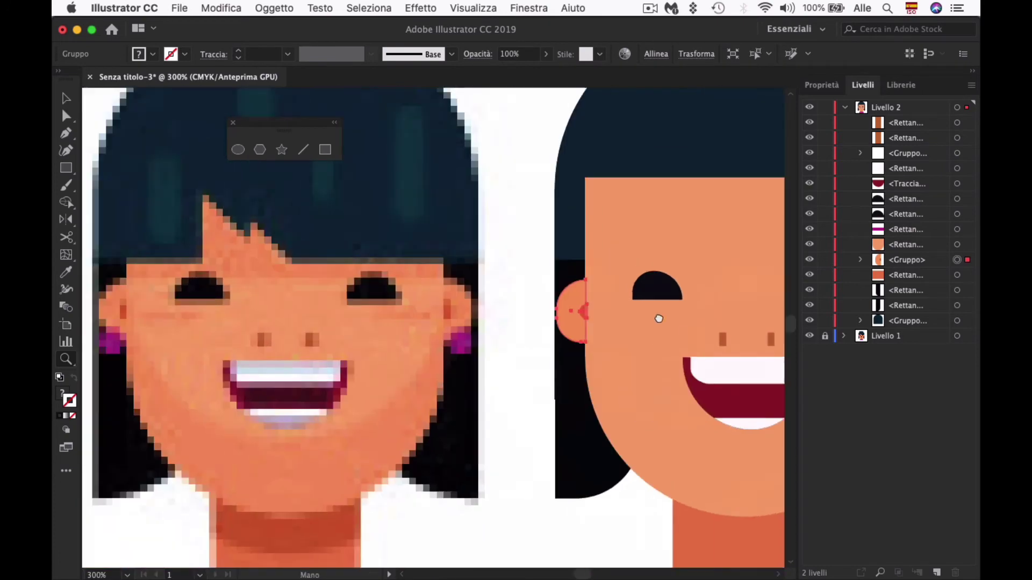
pyautogui.hscroll(3, 480, 347)
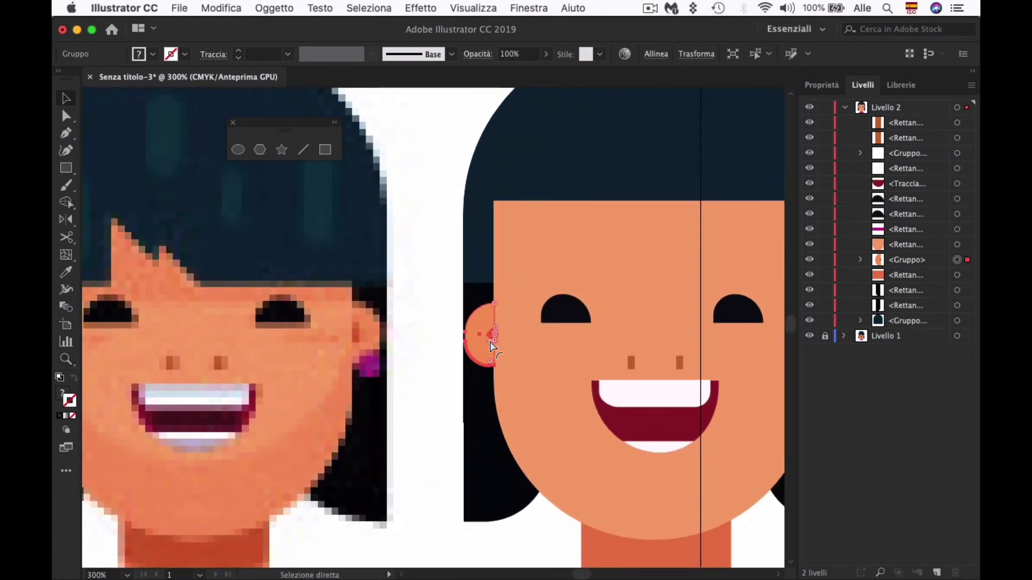
pyautogui.press('super+f')
# Step: Reflect the ear copy across the vertical axis and move it to the face's right side
pyautogui.rightClick(483, 352)
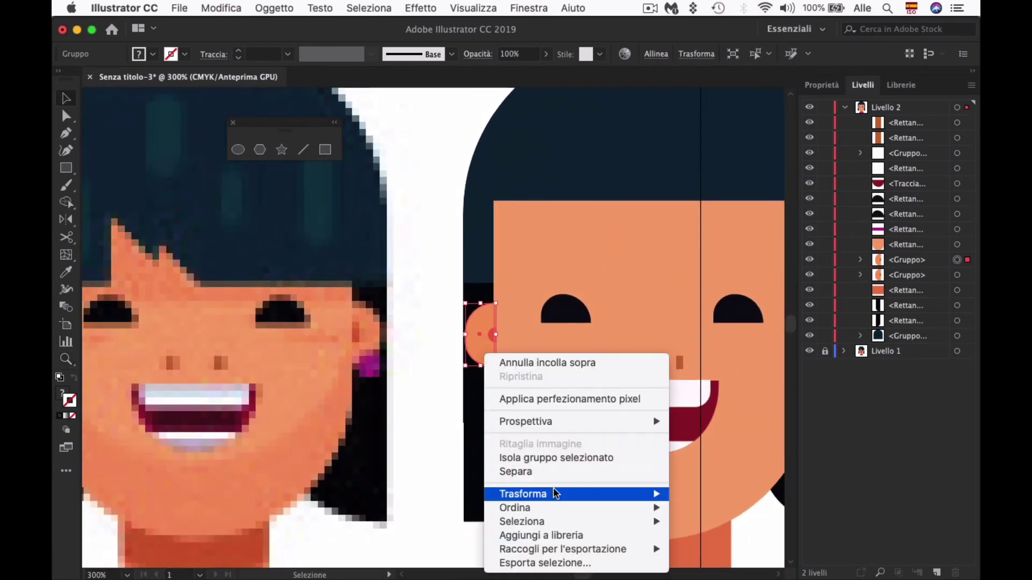
pyautogui.moveTo(556, 493)
pyautogui.click(716, 493)
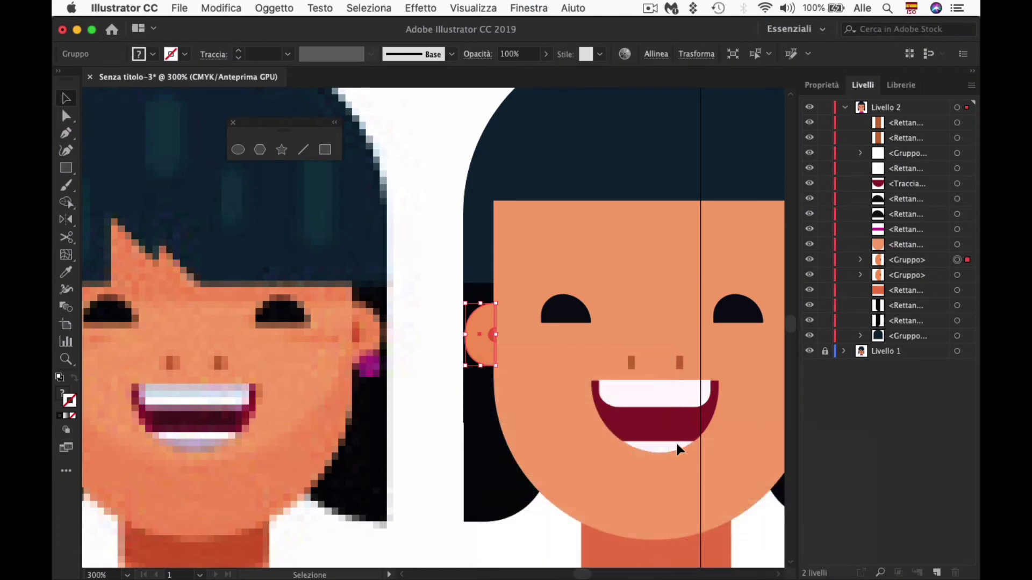
pyautogui.click(590, 397)
pyautogui.moveTo(707, 391); pyautogui.dragTo(449, 398)
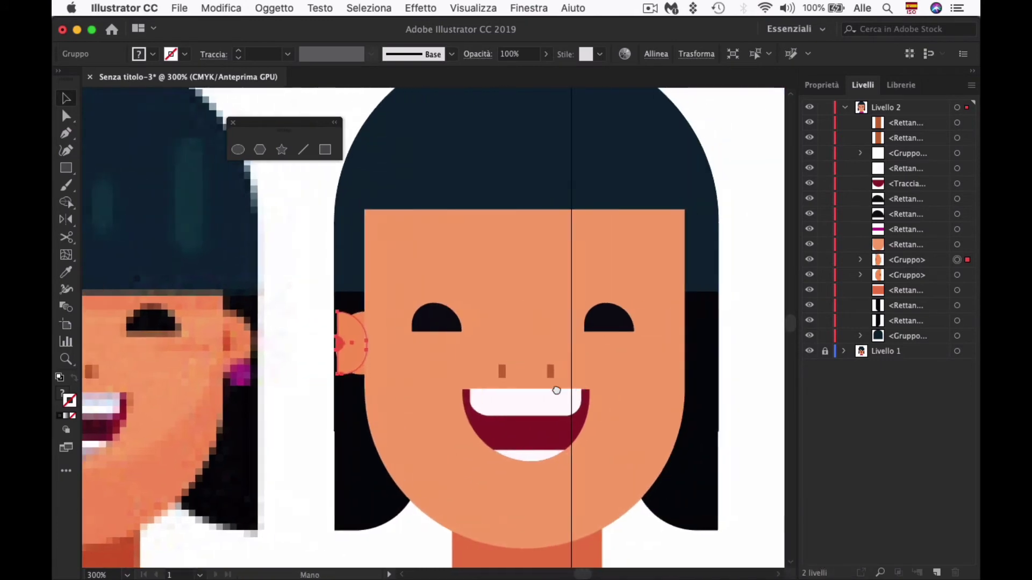
pyautogui.moveTo(212, 357); pyautogui.dragTo(560, 385)
# Step: Zoom in to check the right ear, deselect, and view both faces side by side
pyautogui.press('z')
pyautogui.click(546, 371)
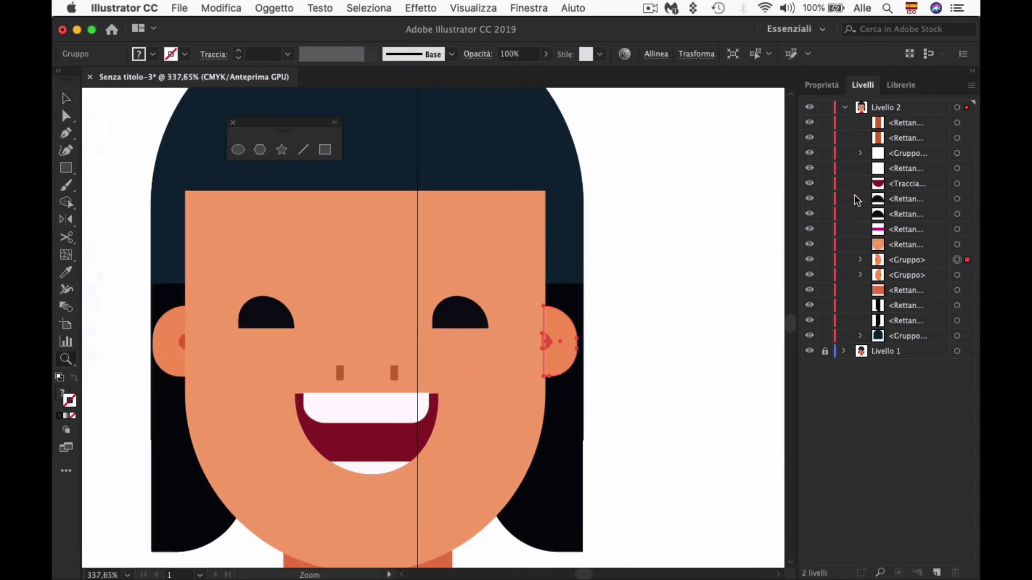
pyautogui.press('v')
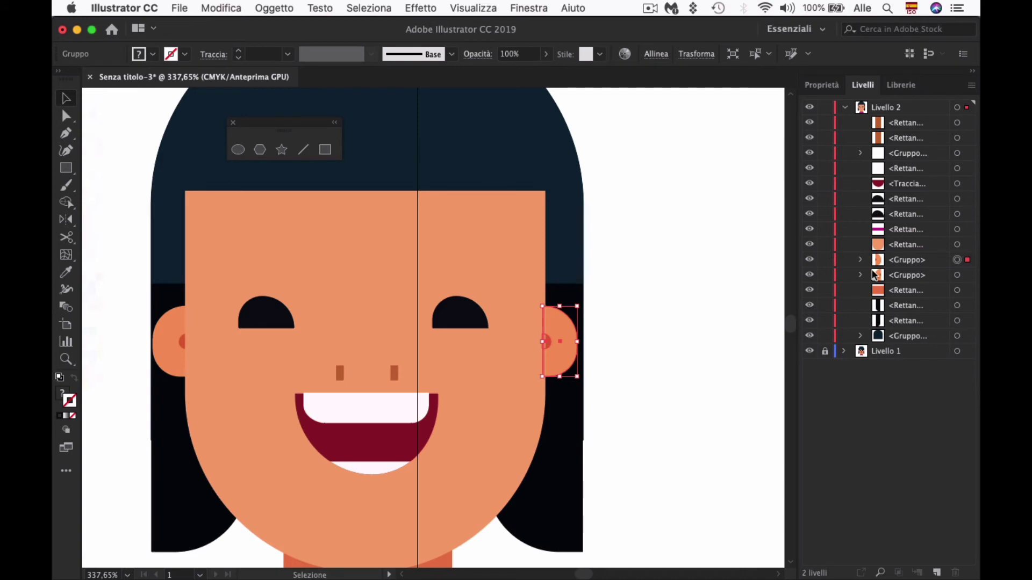
pyautogui.click(680, 327)
pyautogui.press('z')
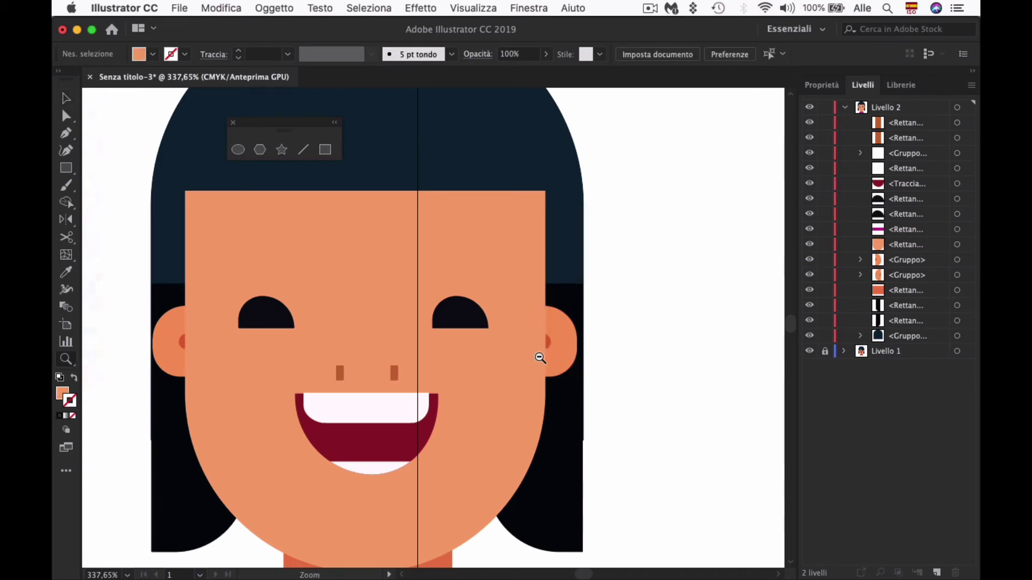
pyautogui.hotkey('ctrl', '-')
pyautogui.hotkey('ctrl', '-')
pyautogui.moveTo(410, 357); pyautogui.dragTo(529, 359)
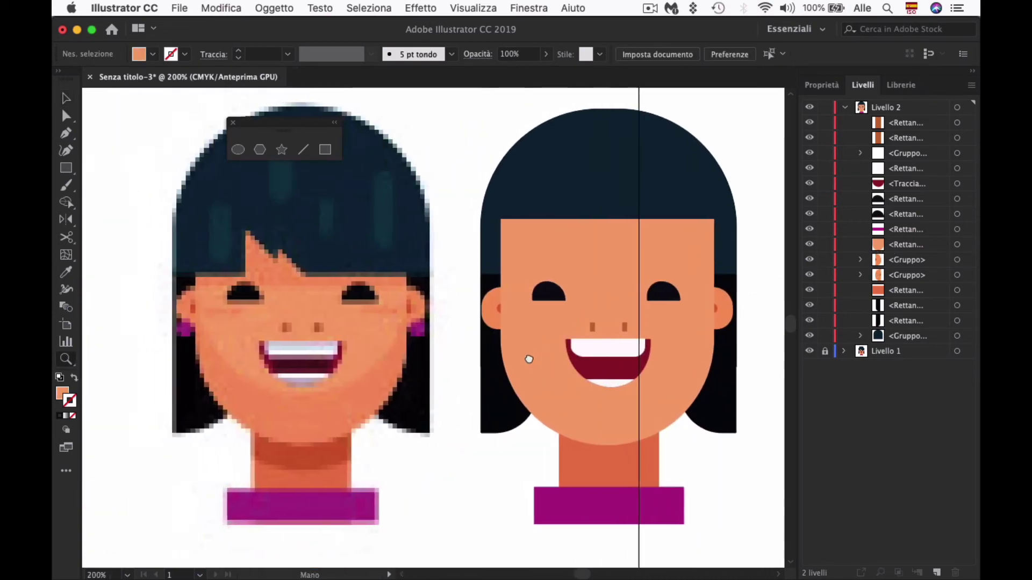
# Step: Draw a small round shape over the reference girl's earring
pyautogui.click(488, 358)
pyautogui.click(419, 269)
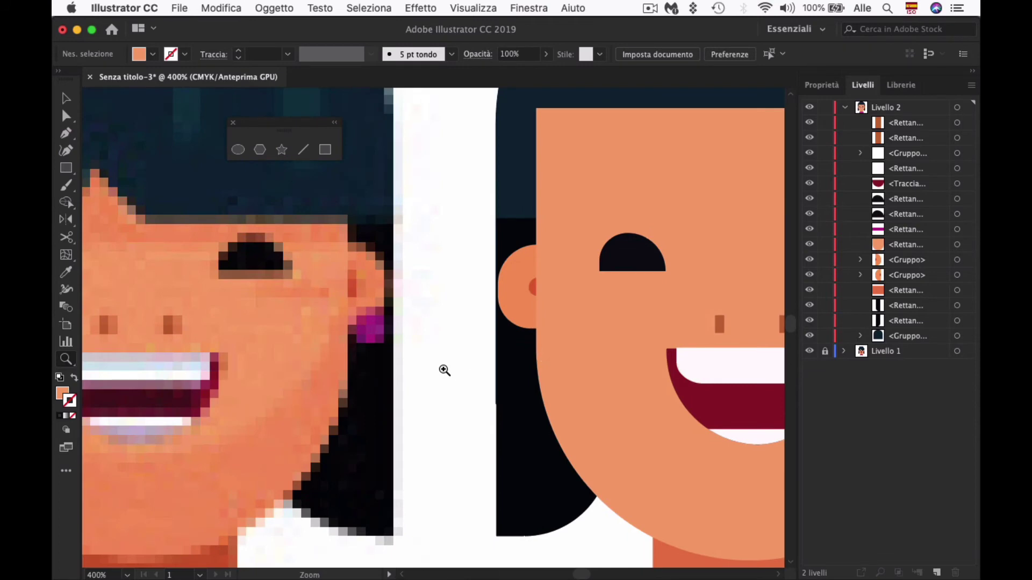
pyautogui.click(322, 154)
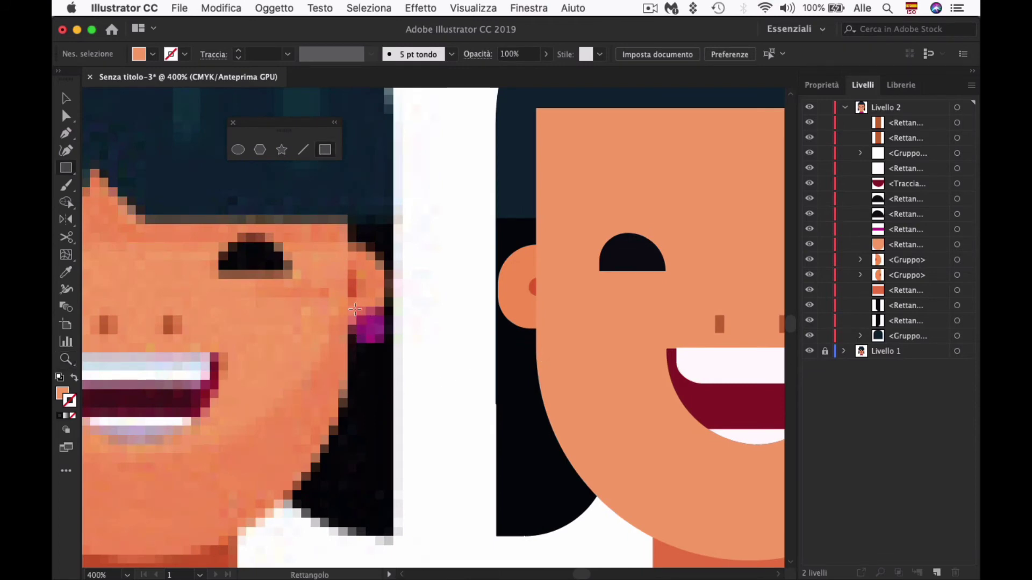
pyautogui.moveTo(354, 309)
pyautogui.mouseDown()
pyautogui.moveTo(385, 344)
pyautogui.moveTo(363, 325)
pyautogui.mouseUp()
pyautogui.press('z')
pyautogui.click(379, 329)
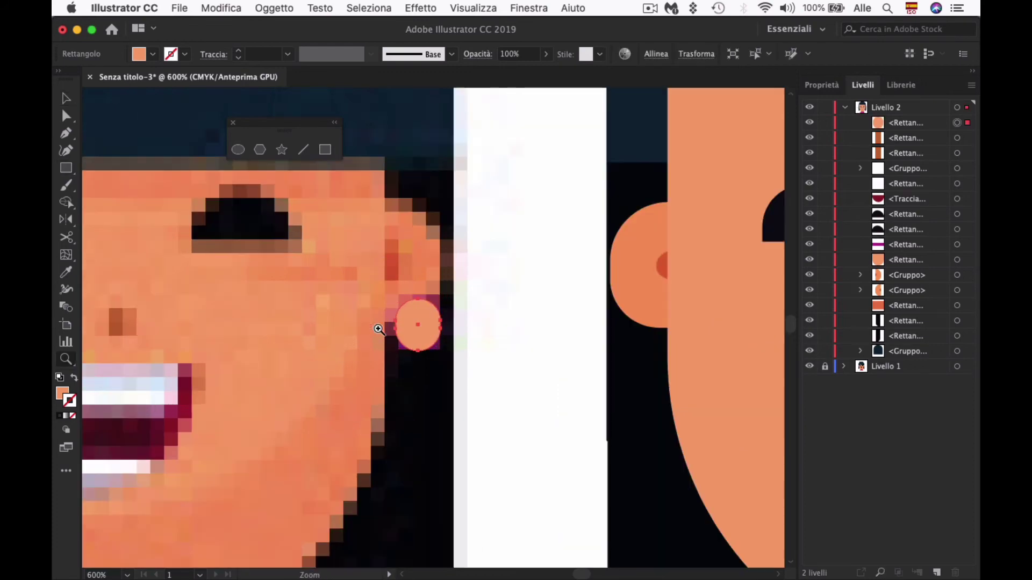
# Step: Move the circle aside and fill it with the earring's magenta
pyautogui.press('v')
pyautogui.moveTo(477, 333); pyautogui.dragTo(549, 355)
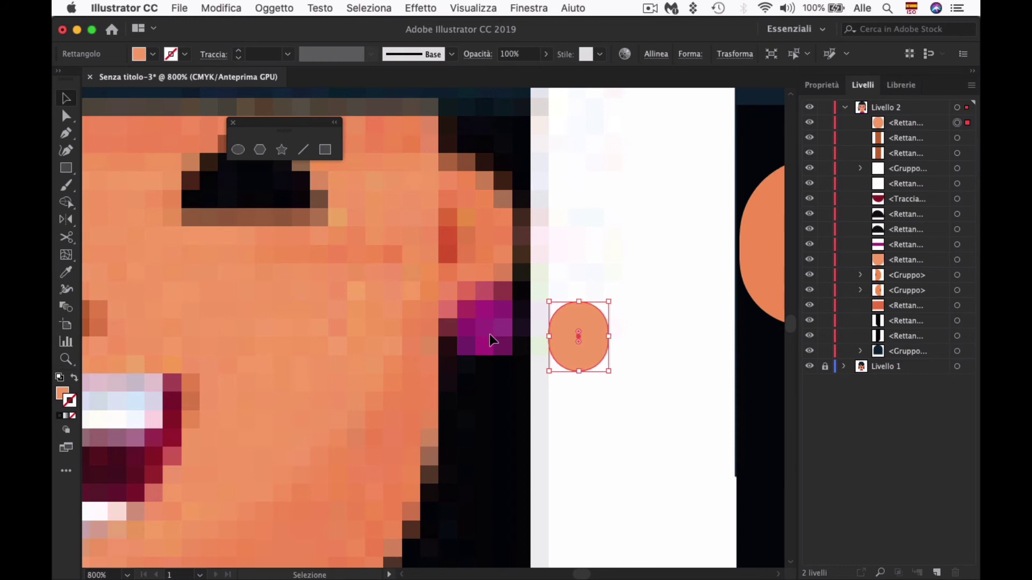
pyautogui.press('i')
pyautogui.click(490, 338)
pyautogui.press('z')
pyautogui.keyDown('alt'); pyautogui.click(518, 326); pyautogui.keyUp('alt')
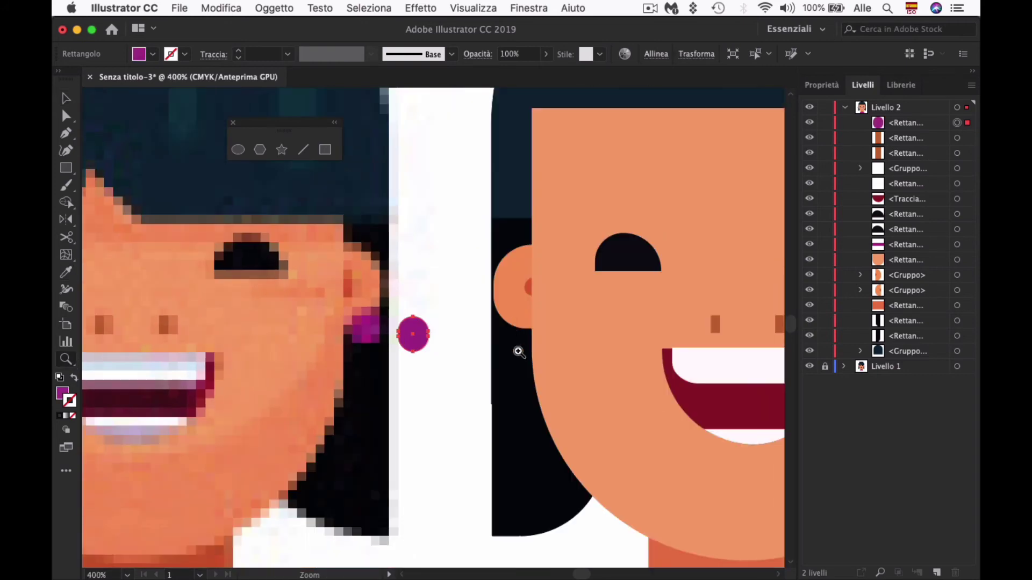
# Step: Place the magenta ellipse on the vector face's right earlobe
pyautogui.hscroll(5, 430, 354)
pyautogui.press('v')
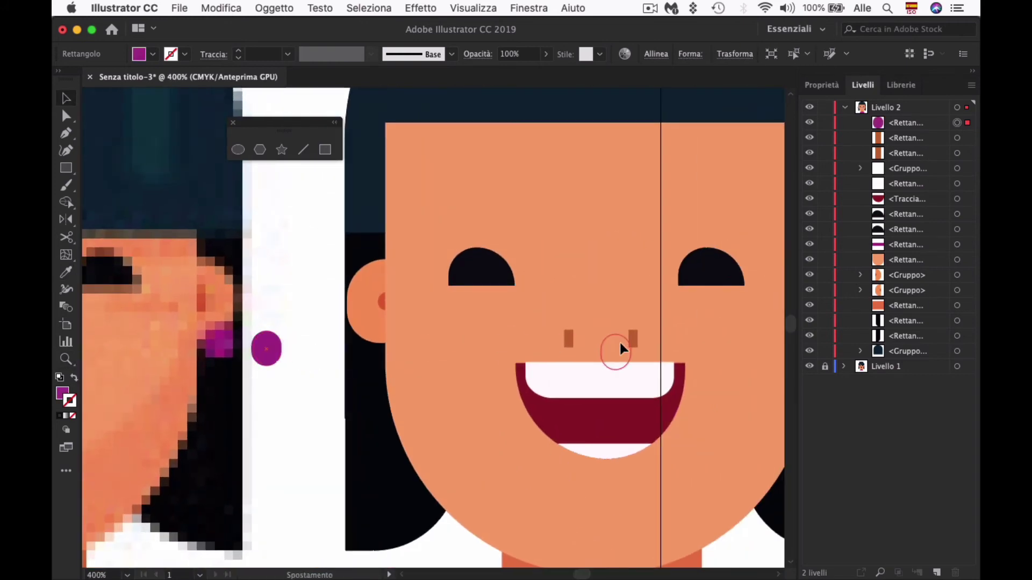
pyautogui.moveTo(273, 345); pyautogui.dragTo(695, 354)
pyautogui.hscroll(5, 698, 354)
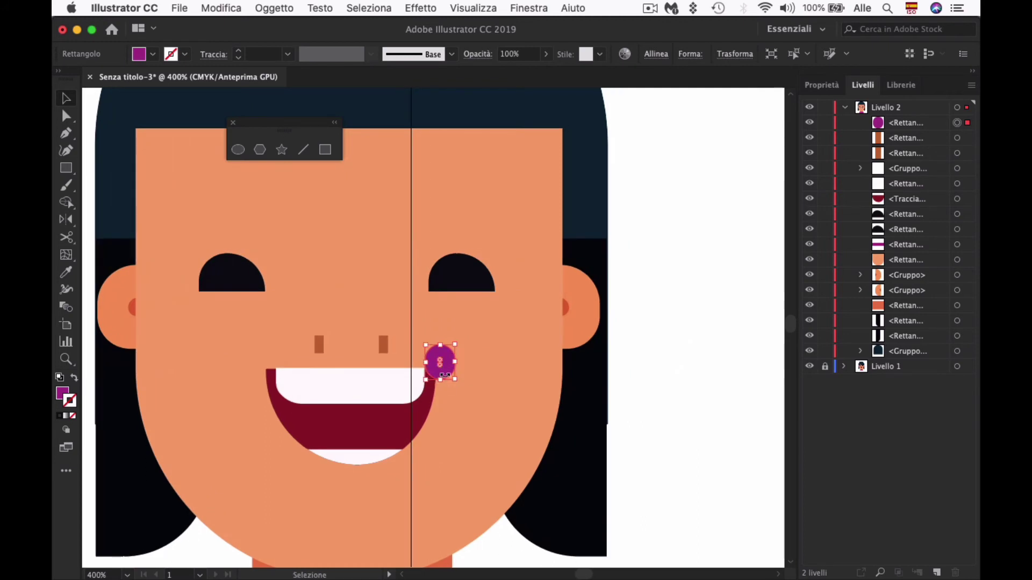
pyautogui.hotkey('ctrl', '+')
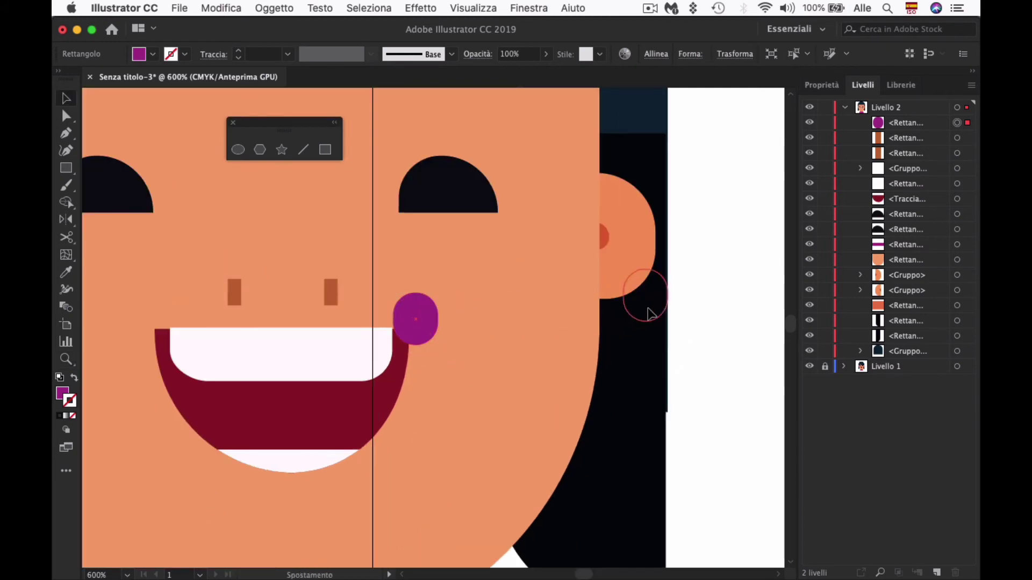
pyautogui.moveTo(649, 312); pyautogui.dragTo(637, 301)
pyautogui.hotkey('ctrl', '-')
pyautogui.hotkey('ctrl', '-')
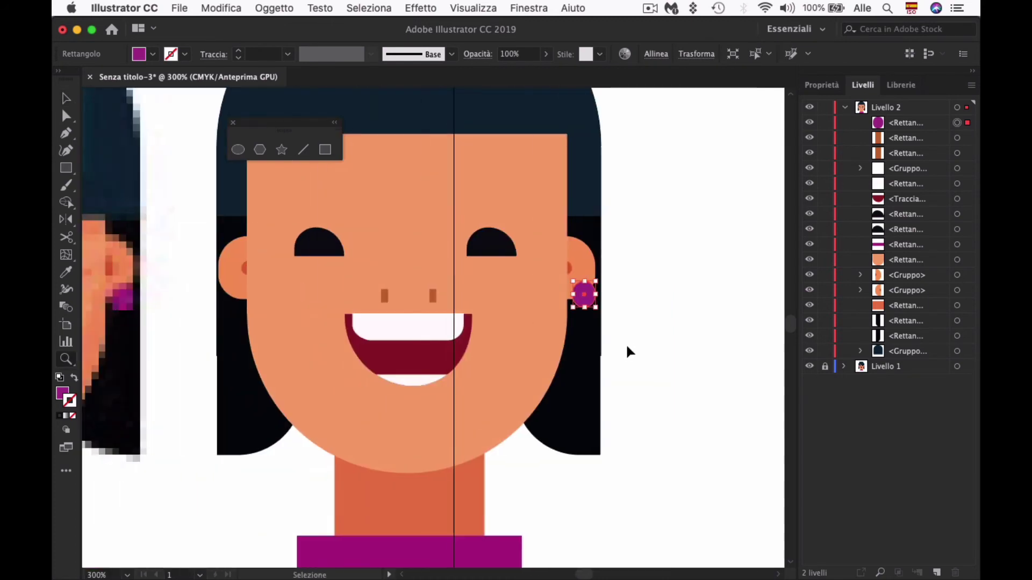
# Step: Duplicate the earring in place and nudge the copy onto the left earlobe
pyautogui.hotkey('ctrl', 'c')
pyautogui.hotkey('ctrl', 'f')
pyautogui.hotkey('shift', 'Left')
pyautogui.hotkey('shift', 'Left')
pyautogui.hotkey('shift', 'Left')
pyautogui.hotkey('shift', 'Left')
pyautogui.hotkey('shift', 'Left')
pyautogui.hotkey('shift', 'Left')
pyautogui.hotkey('shift', 'Left')
pyautogui.hotkey('shift', 'Left')
pyautogui.hotkey('shift', 'Left')
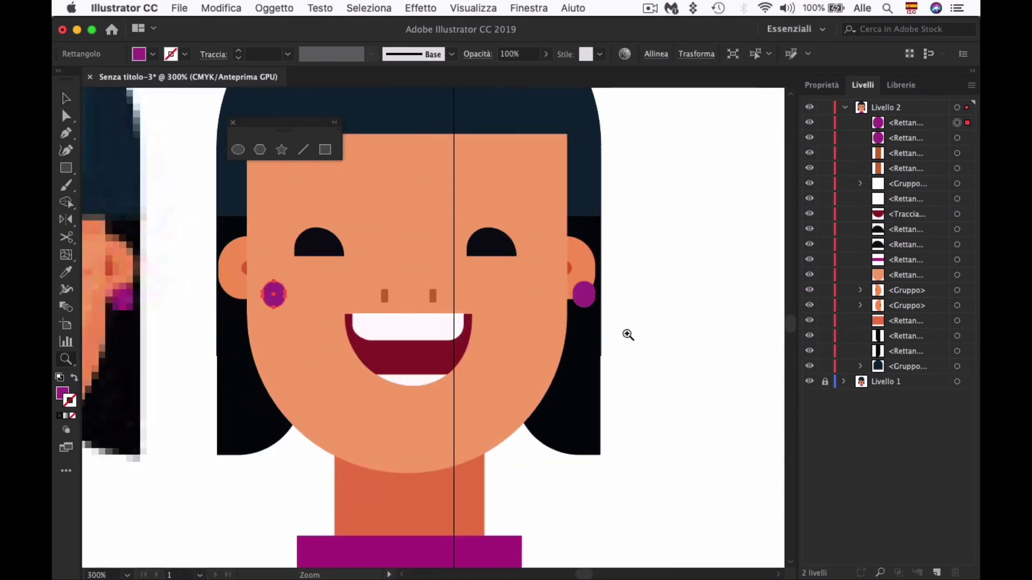
pyautogui.hotkey('shift', 'Left')
pyautogui.hotkey('shift', 'Left')
pyautogui.hotkey('shift', 'Right')
pyautogui.press('Left')
pyautogui.press('Left')
pyautogui.press('Left')
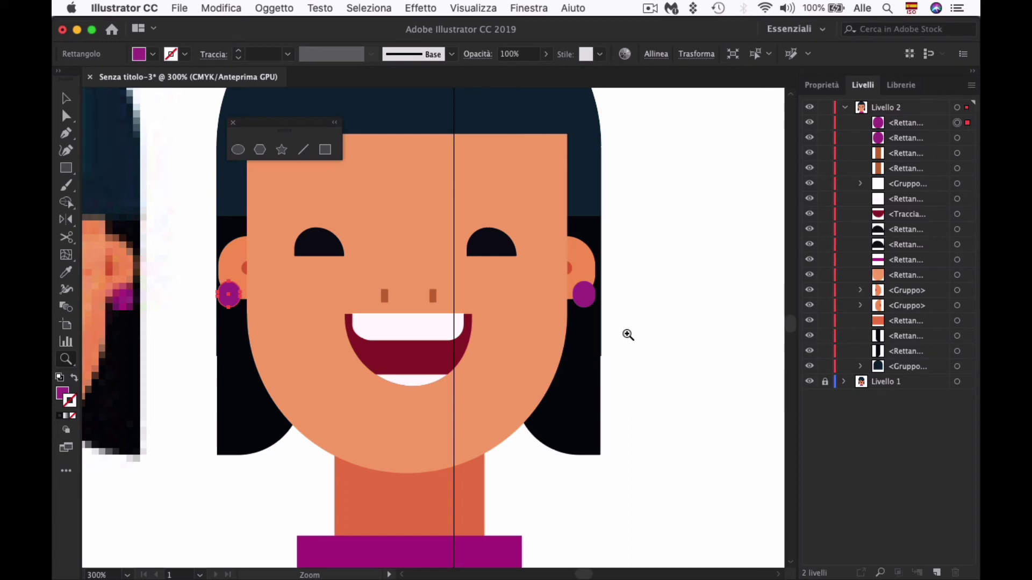
pyautogui.keyDown('alt'); pyautogui.click(515, 323); pyautogui.keyUp('alt')
pyautogui.keyDown('alt'); pyautogui.click(414, 321); pyautogui.keyUp('alt')
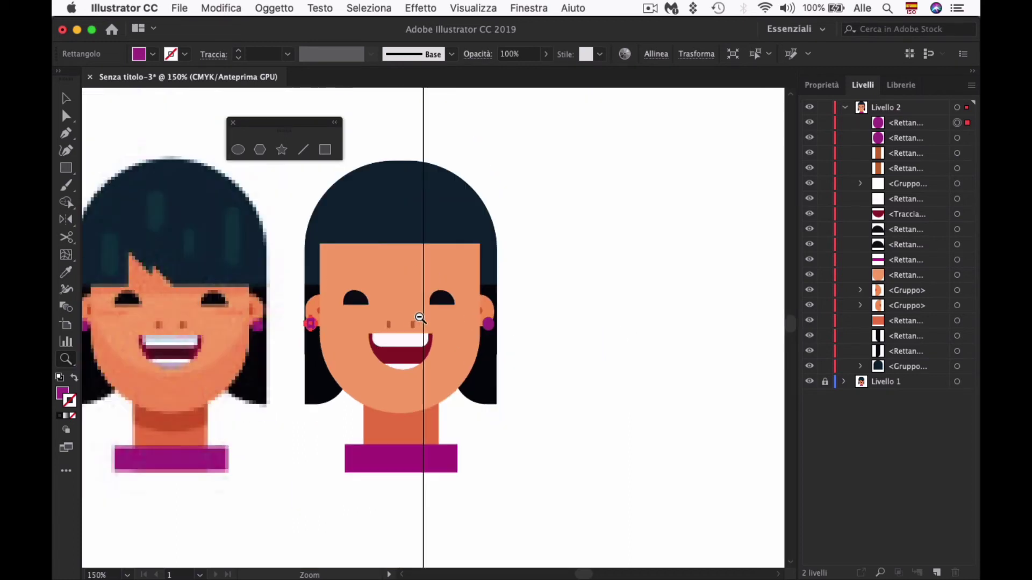
pyautogui.moveTo(491, 338); pyautogui.dragTo(560, 327)
pyautogui.moveTo(499, 342); pyautogui.dragTo(506, 344)
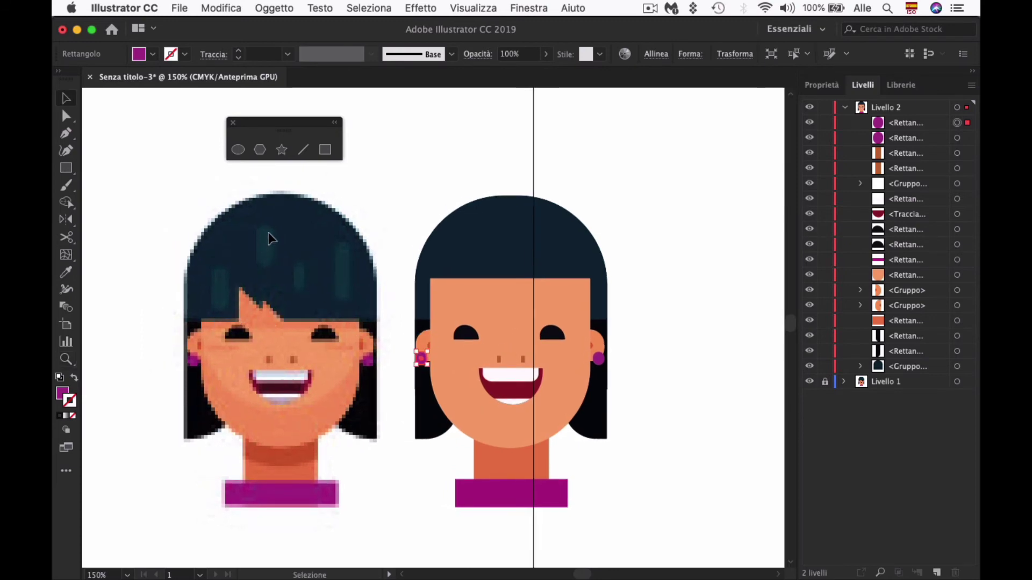
pyautogui.press('super+shift+a')
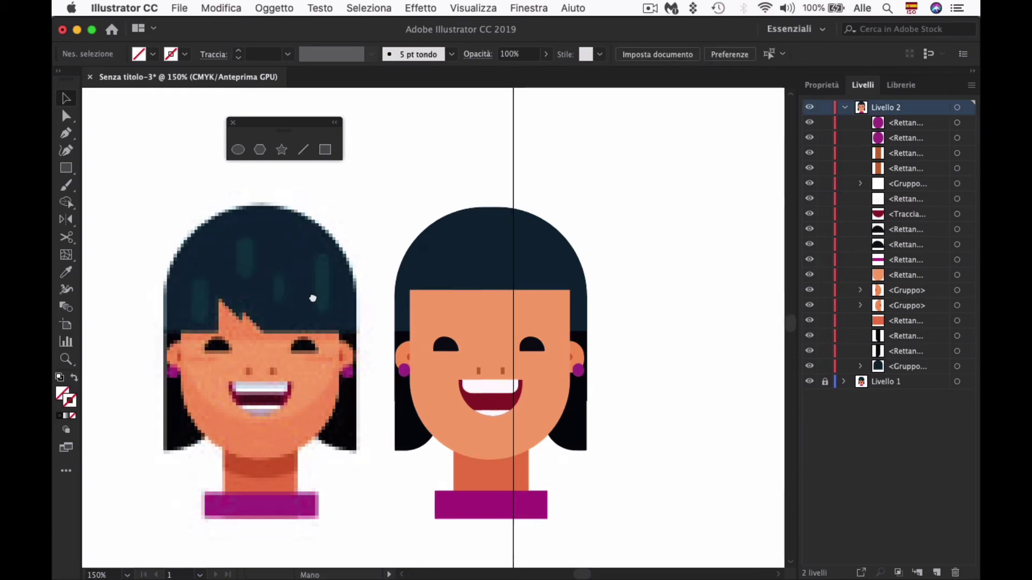
pyautogui.moveTo(311, 295); pyautogui.dragTo(357, 288)
pyautogui.click(492, 262)
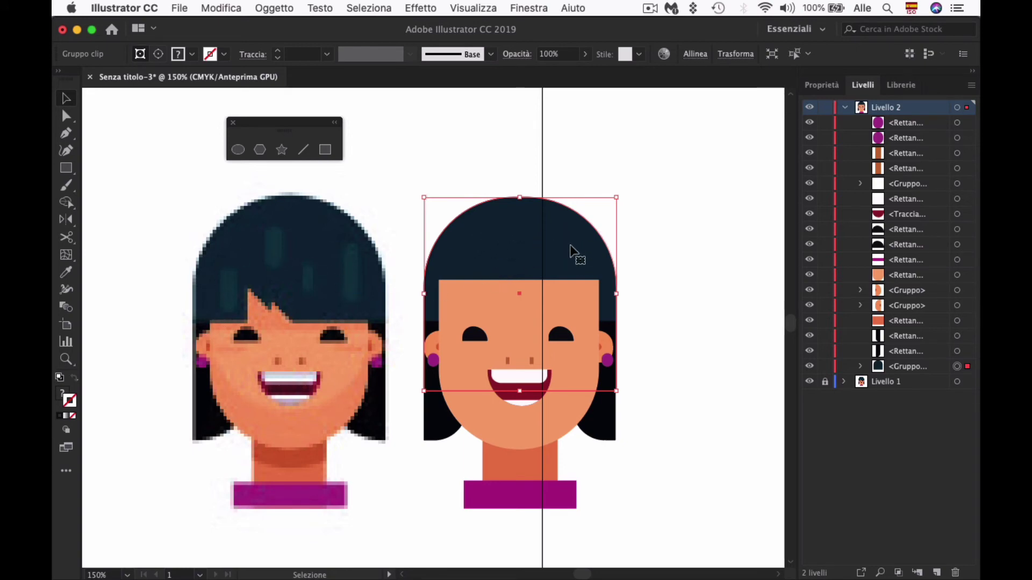
pyautogui.click(669, 285)
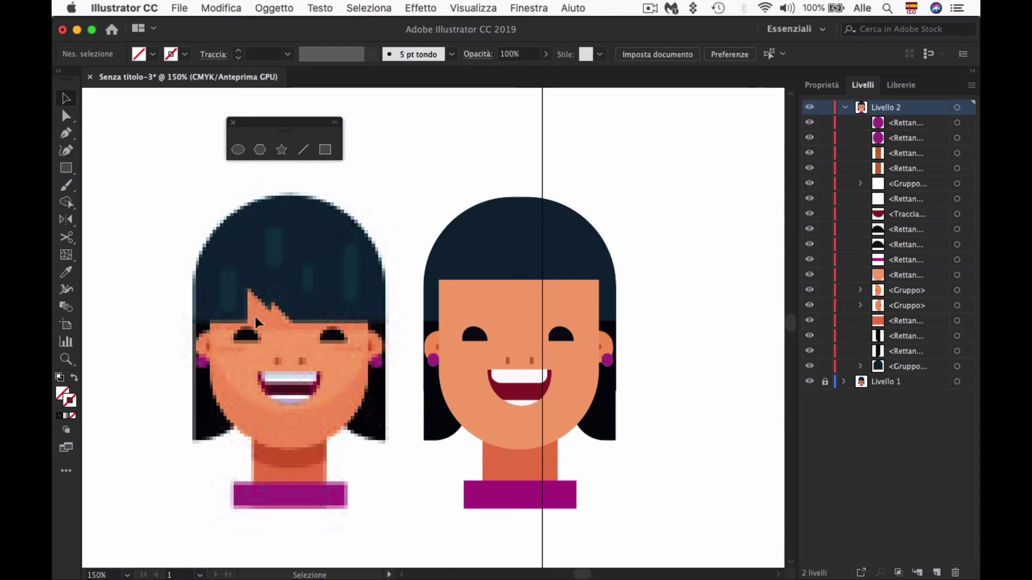
pyautogui.click(511, 251)
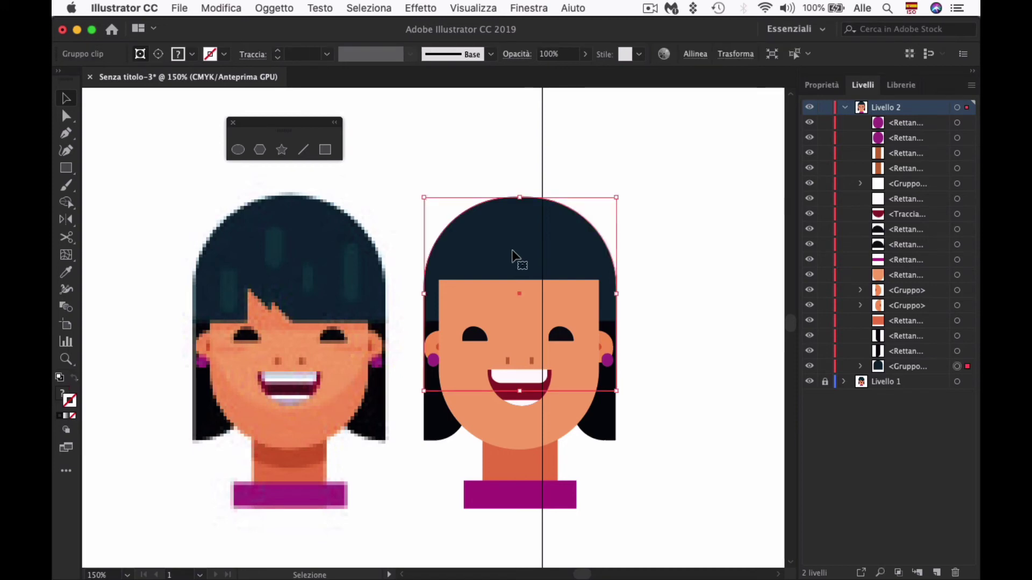
# Step: Enter the hair group, pick its rectangle, then exit and reselect the hair group
pyautogui.doubleClick(512, 251)
pyautogui.click(515, 257)
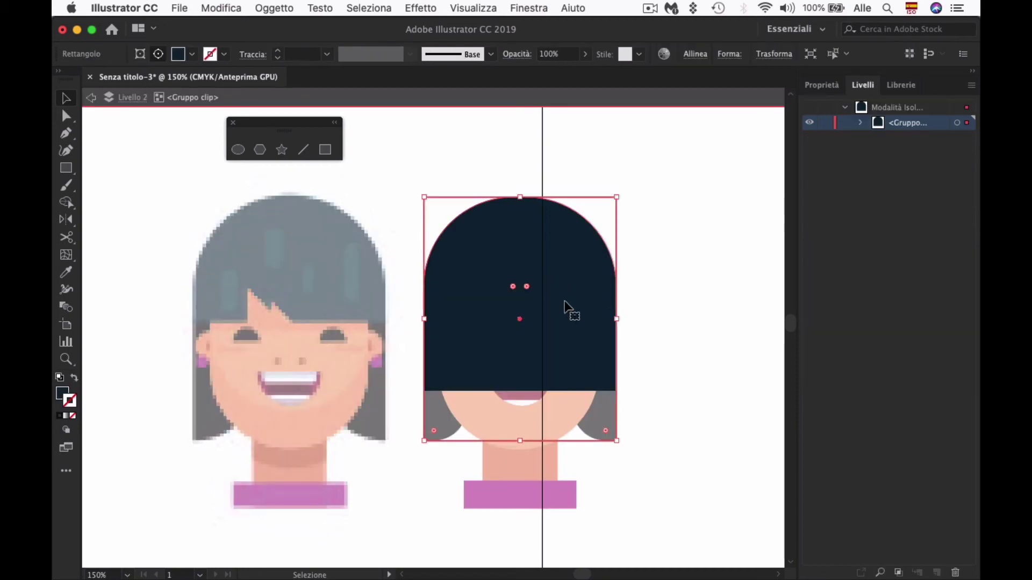
pyautogui.doubleClick(678, 294)
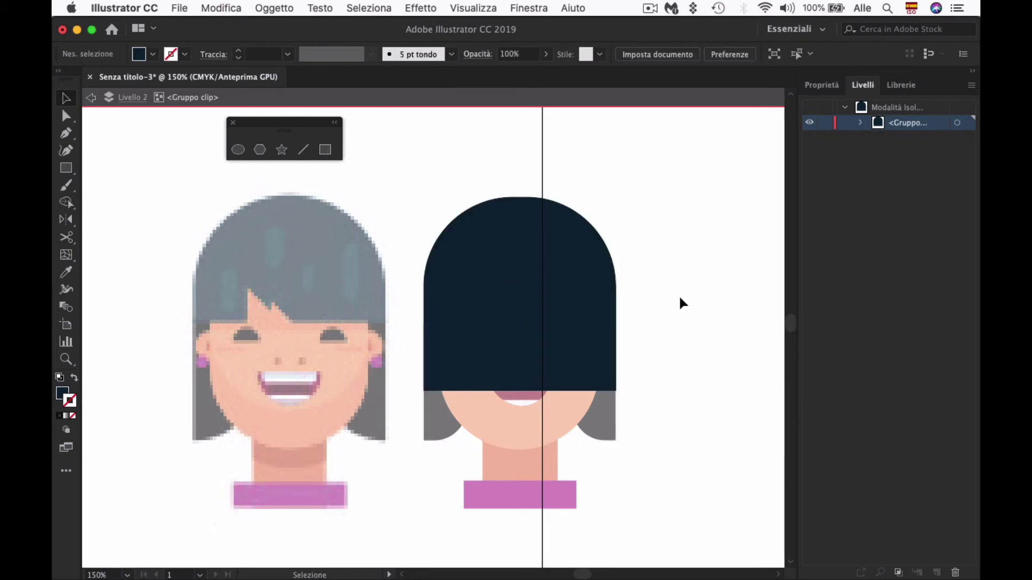
pyautogui.press('a')
pyautogui.click(588, 265)
pyautogui.press('v')
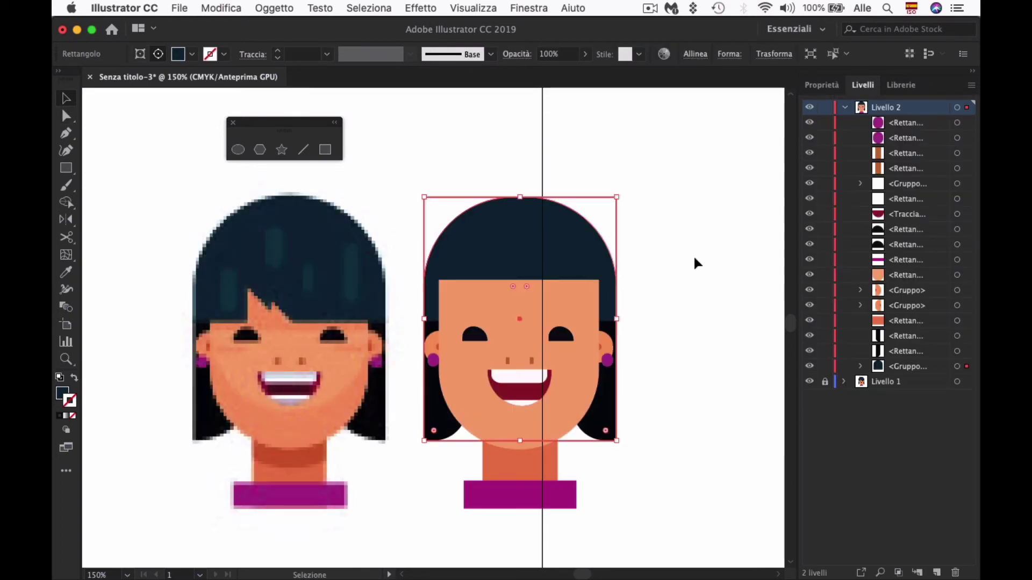
pyautogui.click(693, 254)
pyautogui.click(588, 261)
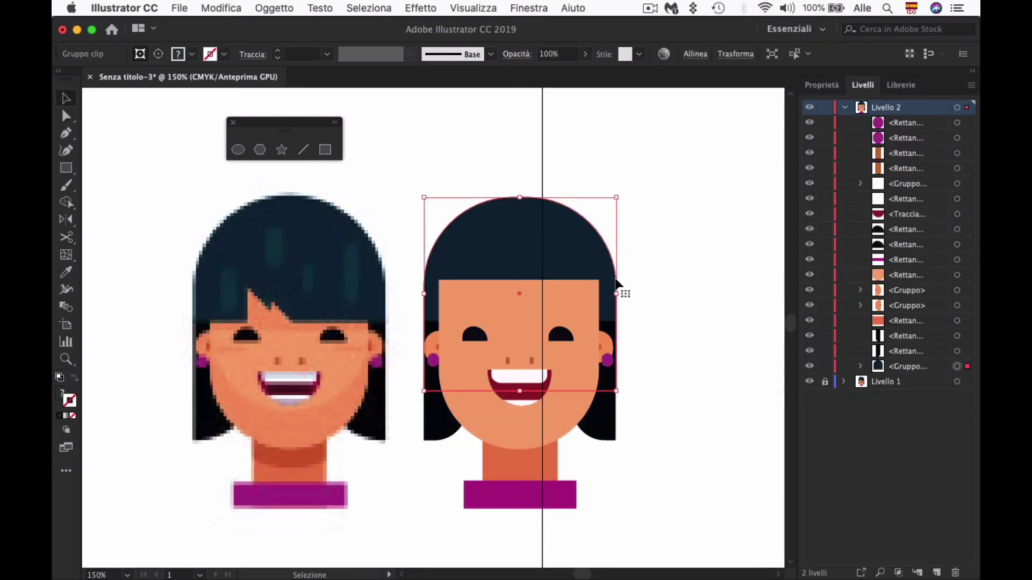
# Step: Raise the hair's two bottom anchors to just above the eyes
pyautogui.press('a')
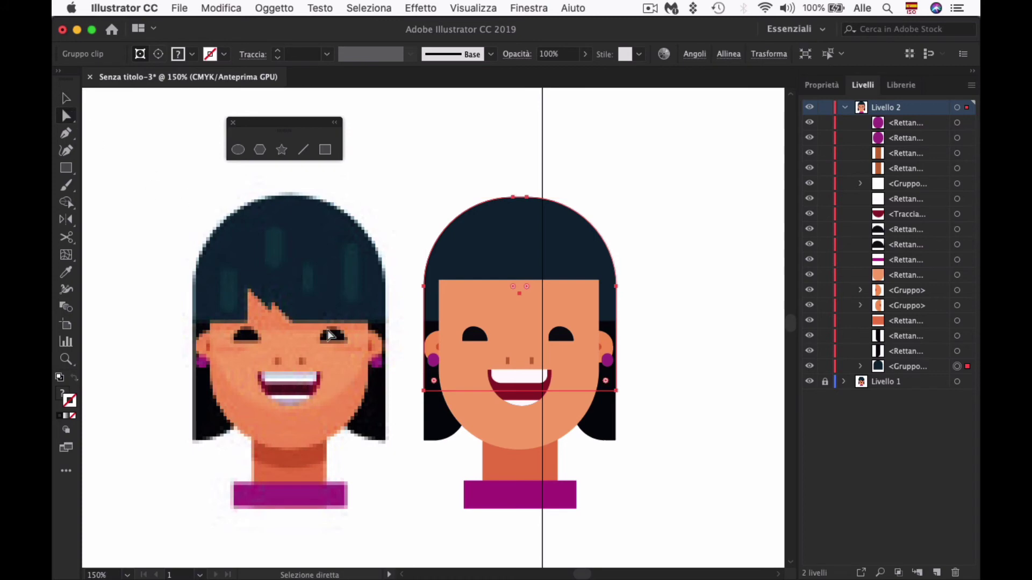
pyautogui.click(422, 391)
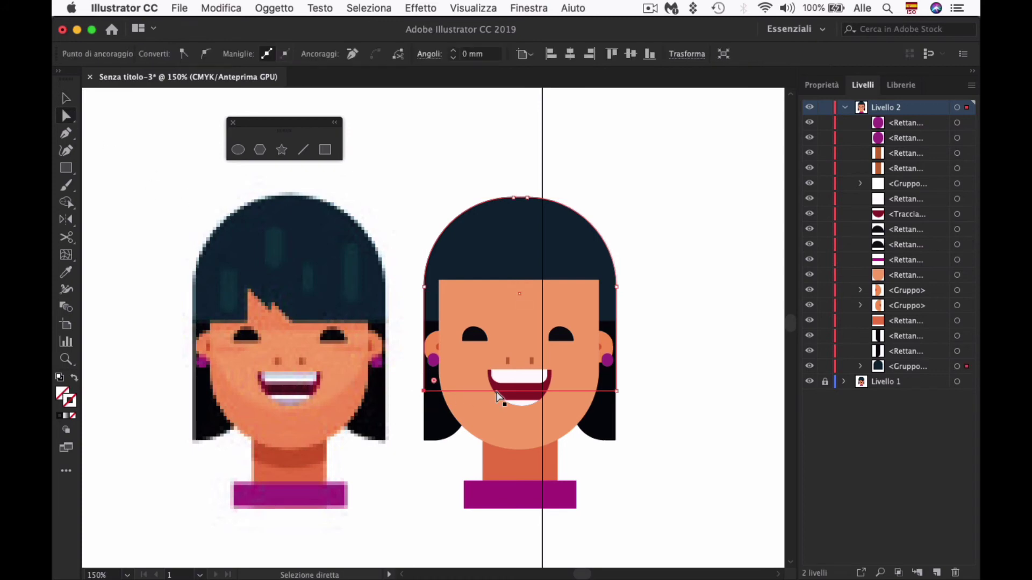
pyautogui.keyDown('shift'); pyautogui.click(616, 392); pyautogui.keyUp('shift')
pyautogui.hotkey('shift', 'Up')
pyautogui.hotkey('shift', 'Up')
pyautogui.hotkey('shift', 'Up')
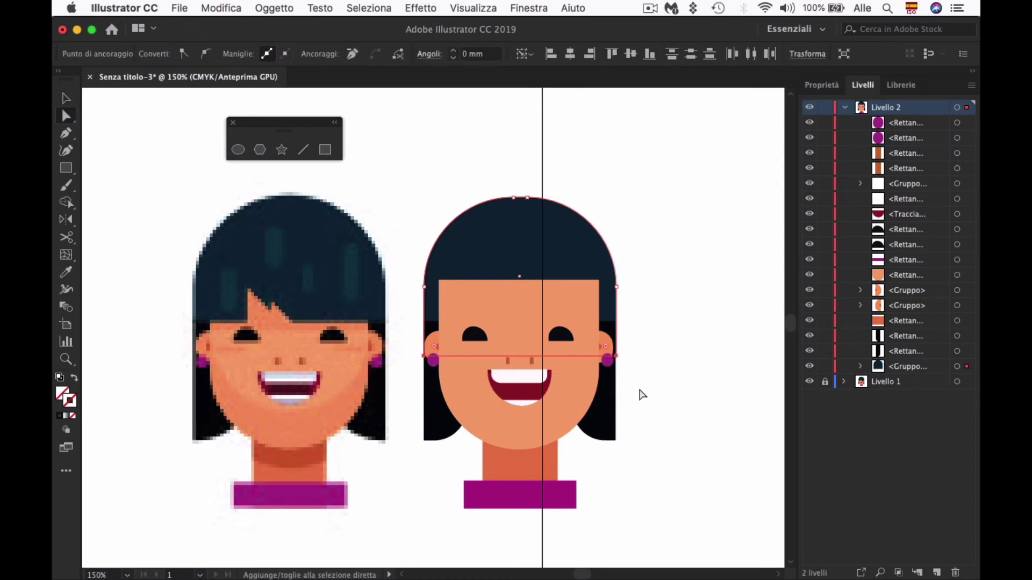
pyautogui.hotkey('shift', 'Up')
pyautogui.hotkey('shift', 'Up')
pyautogui.hotkey('shift', 'Up')
pyautogui.hotkey('shift', 'Up')
pyautogui.hotkey('shift', 'Up')
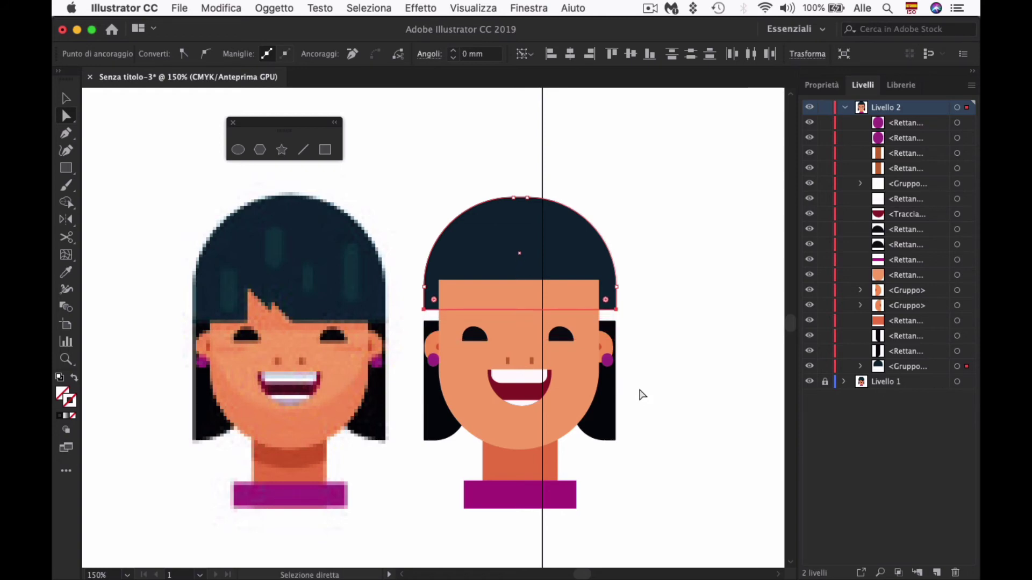
pyautogui.press('Down')
pyautogui.press('Down')
pyautogui.press('Down')
pyautogui.press('Down')
pyautogui.press('Down')
pyautogui.press('Down')
pyautogui.press('Down')
pyautogui.press('Down')
pyautogui.press('Down')
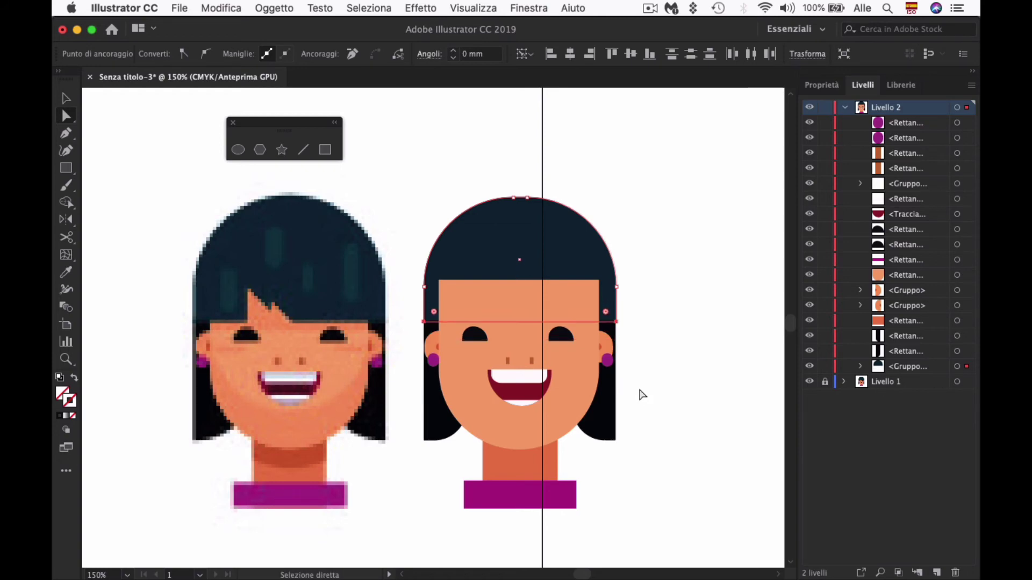
pyautogui.press('Down')
pyautogui.press('Down')
pyautogui.press('Down')
pyautogui.press('Up')
pyautogui.press('Up')
# Step: Reselect the hair group and place it in front of the face
pyautogui.press('v')
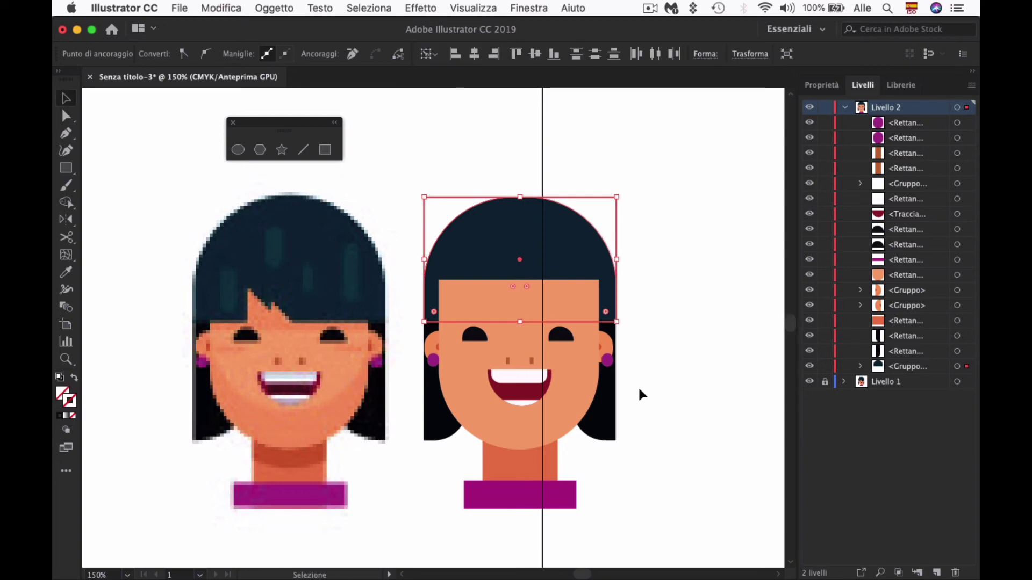
pyautogui.click(681, 379)
pyautogui.click(540, 255)
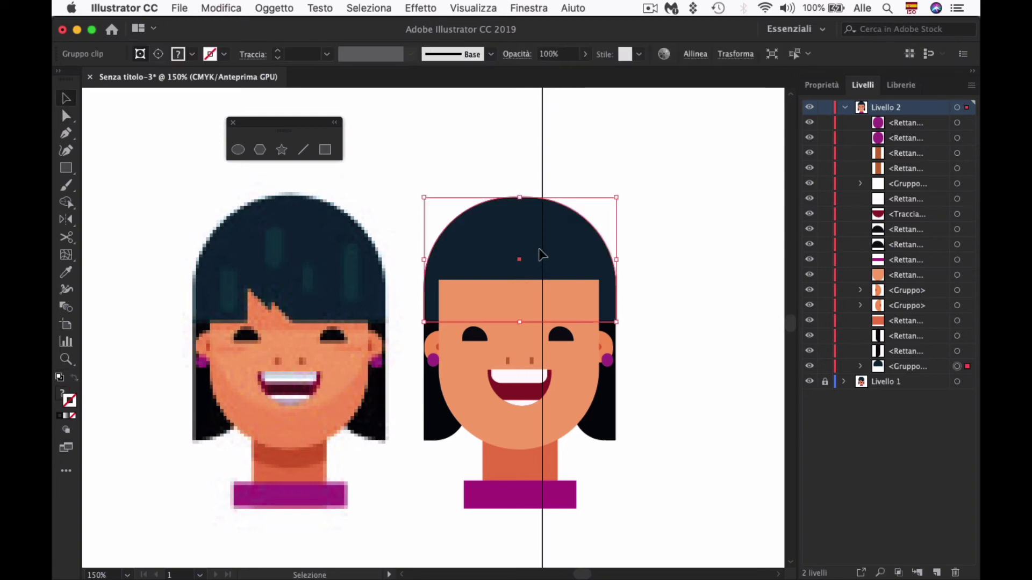
pyautogui.press('a')
pyautogui.press('Delete')
pyautogui.hotkey('ctrl', 'z')
pyautogui.press('v')
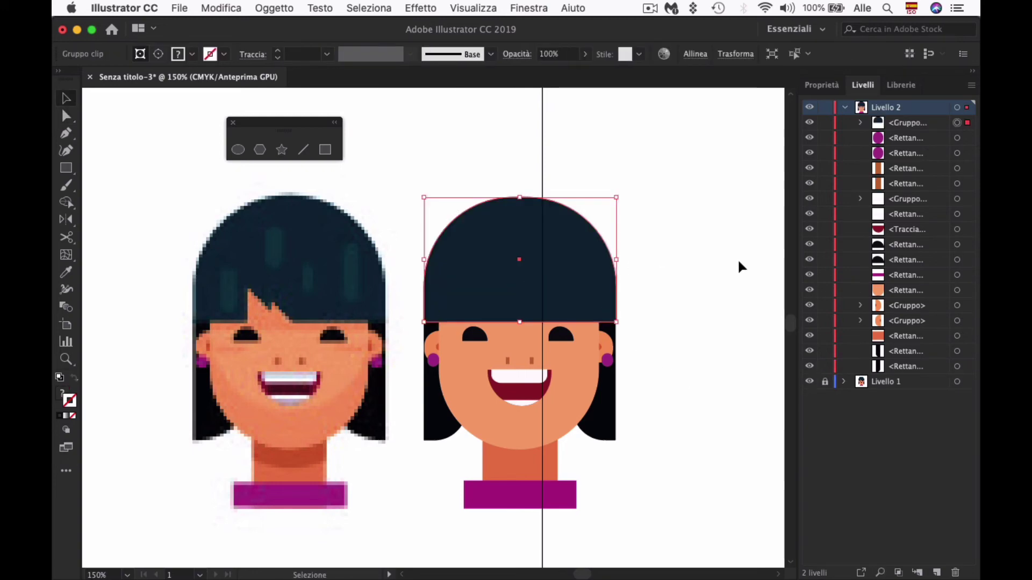
pyautogui.click(699, 271)
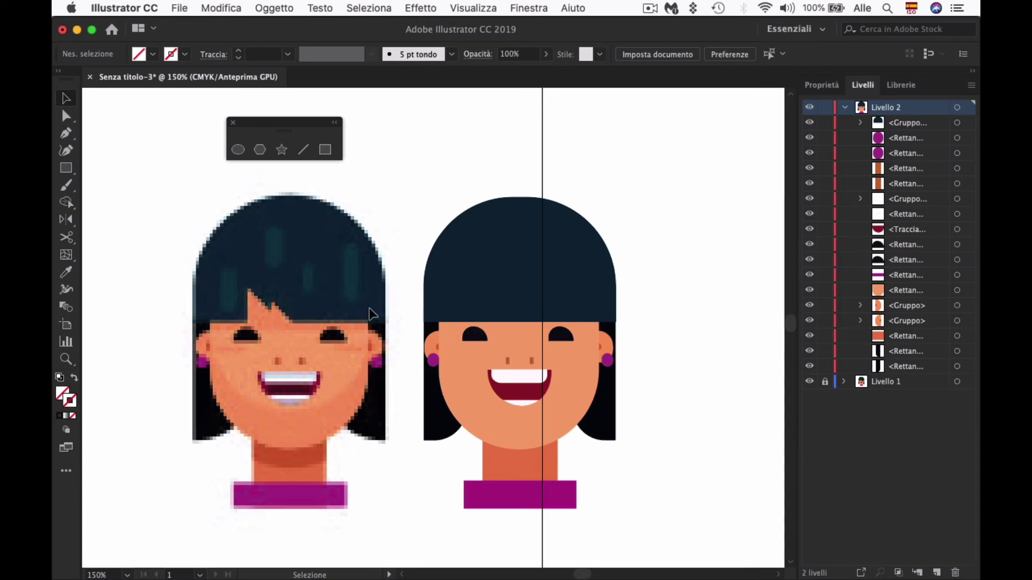
# Step: Select the right portrait's hair group and zoom in on it
pyautogui.click(467, 307)
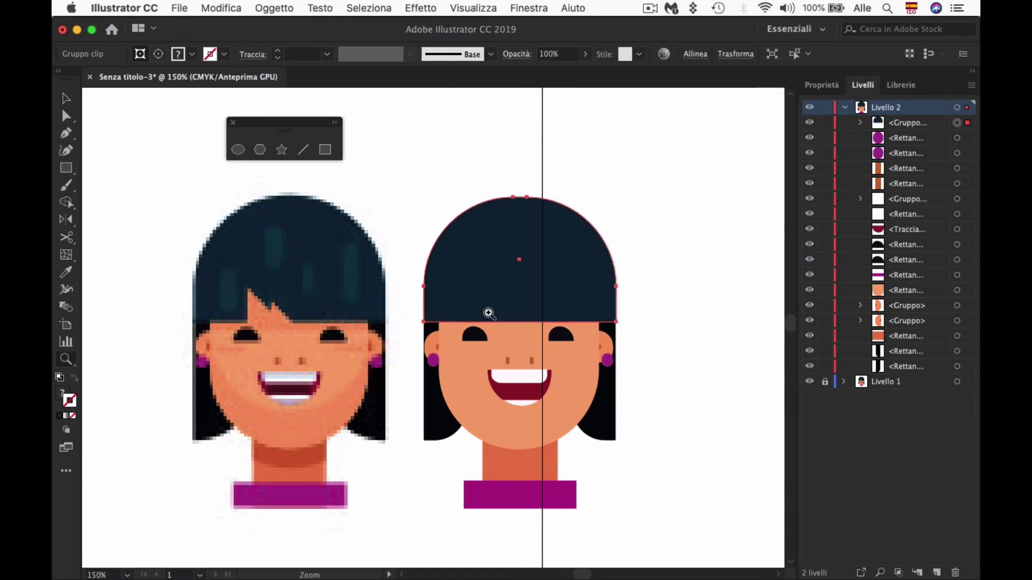
pyautogui.keyDown('super'); pyautogui.click(484, 309); pyautogui.keyUp('super')
pyautogui.moveTo(532, 313)
pyautogui.mouseDown()
pyautogui.moveTo(562, 318)
pyautogui.moveTo(540, 342)
pyautogui.mouseUp()
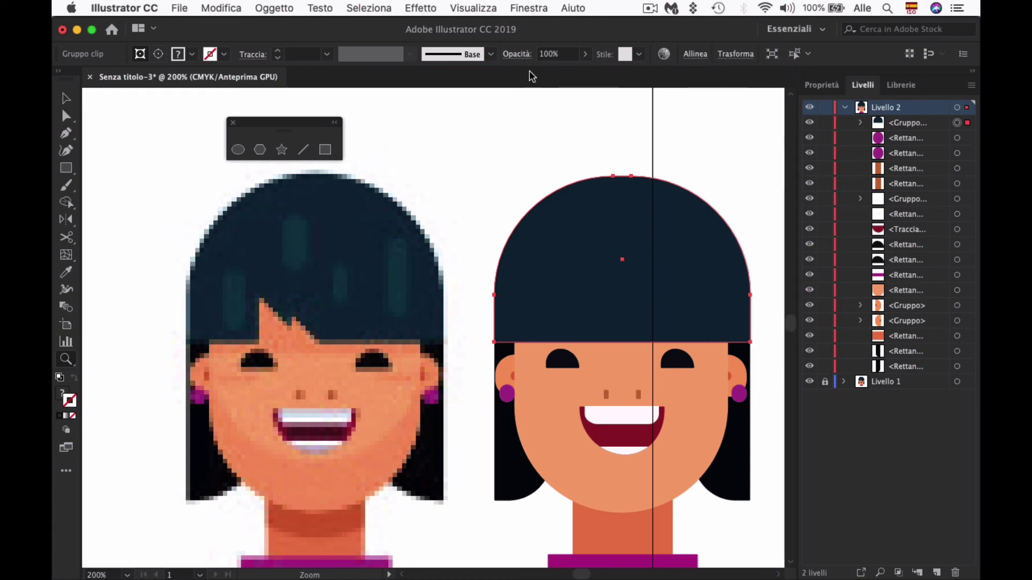
pyautogui.click(530, 8)
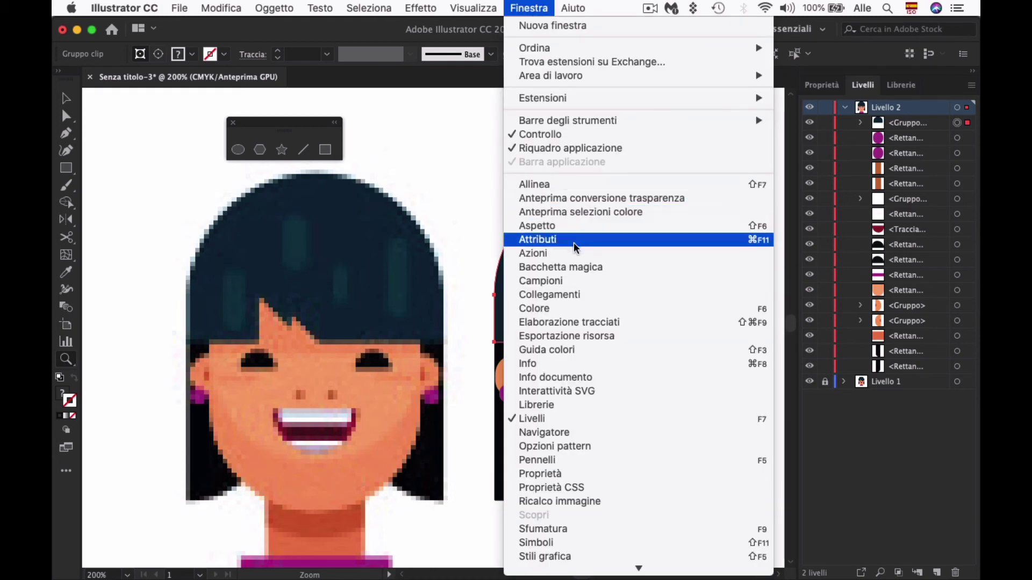
pyautogui.click(478, 205)
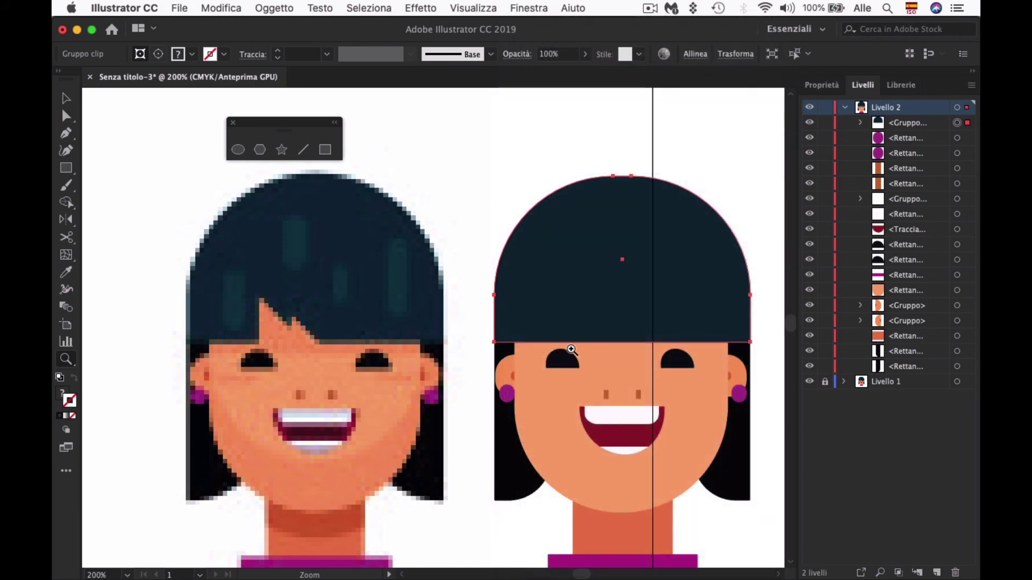
# Step: Place a stray Pen point on the hair's bottom edge, then remove it
pyautogui.press('p')
pyautogui.click(537, 342)
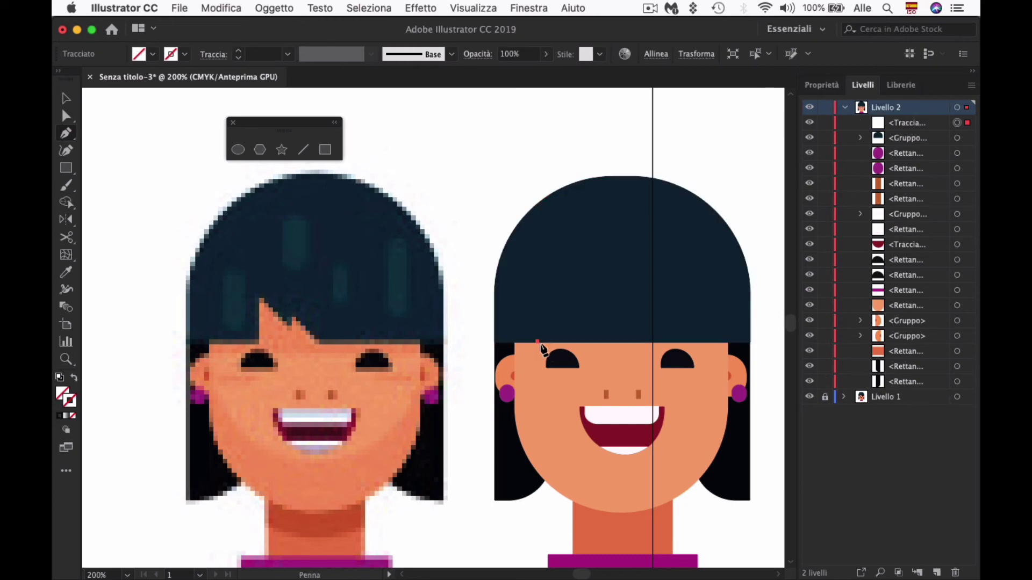
pyautogui.press('z')
pyautogui.press('Delete')
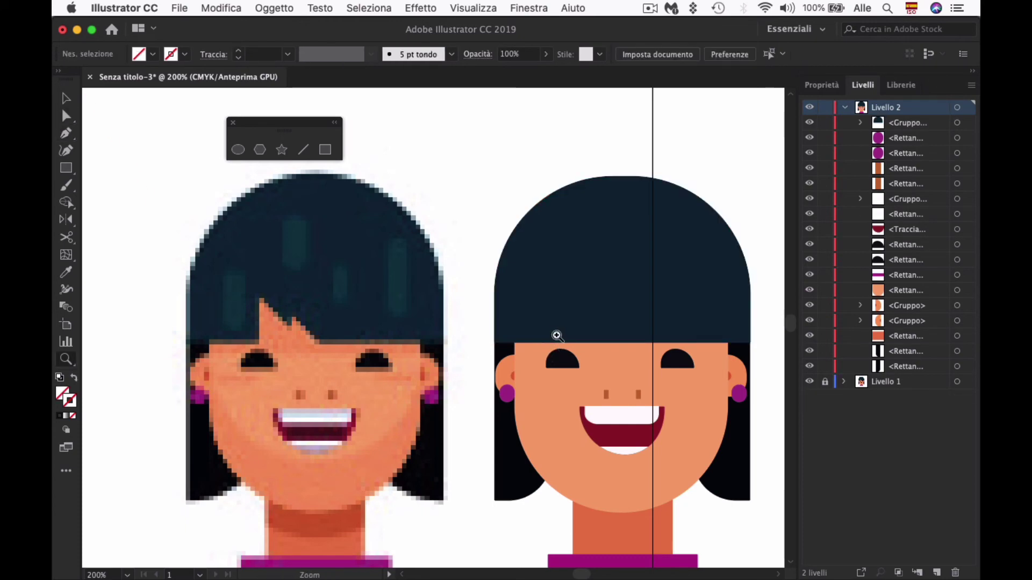
# Step: Zoom closer on the hair edge and show the hair shape's anchors with Direct Selection
pyautogui.click(559, 336)
pyautogui.press('a')
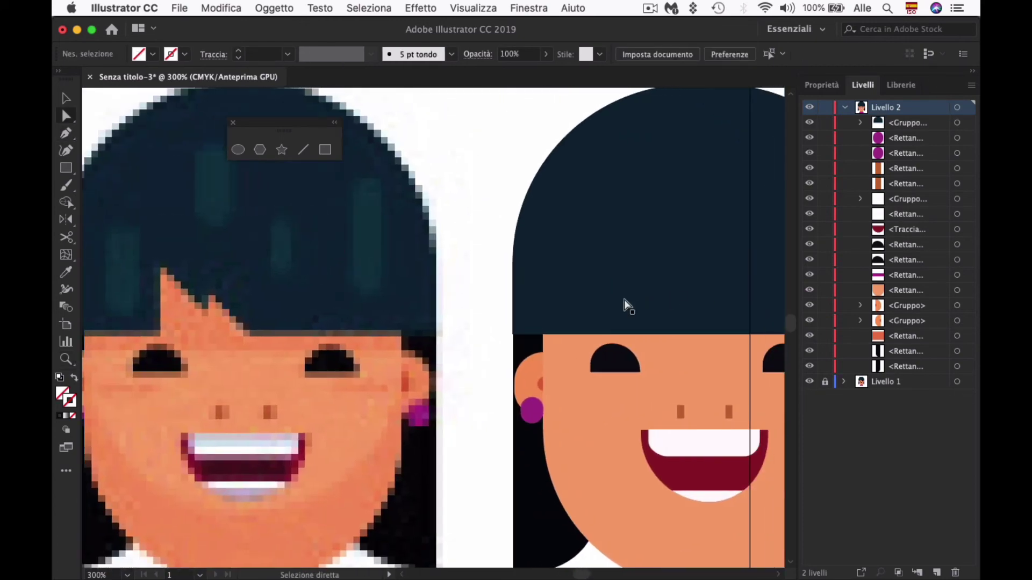
pyautogui.click(613, 307)
# Step: Isolate the hair rectangle inside its clip group and zoom out to see both portraits
pyautogui.press('v')
pyautogui.doubleClick(589, 262)
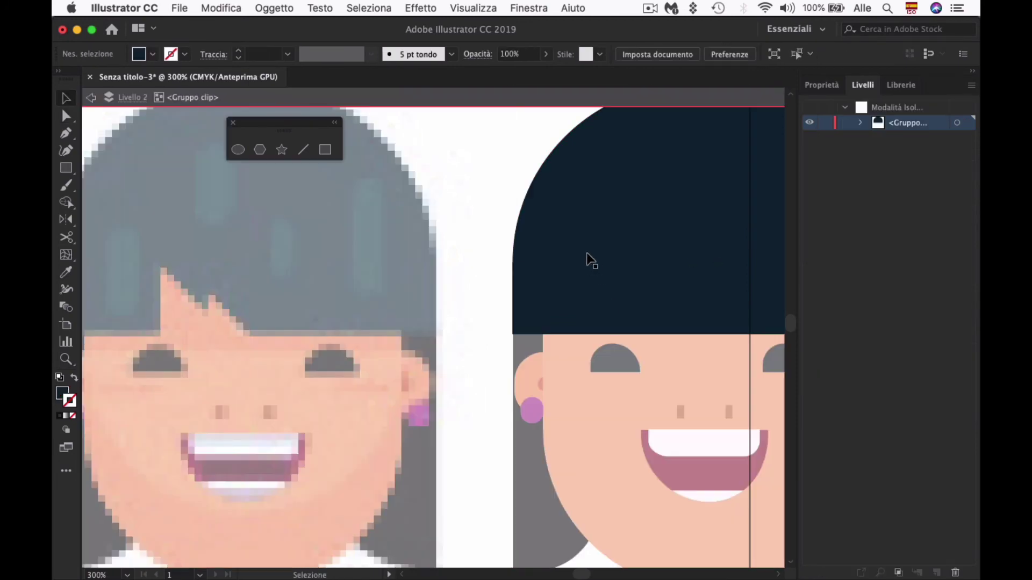
pyautogui.click(592, 251)
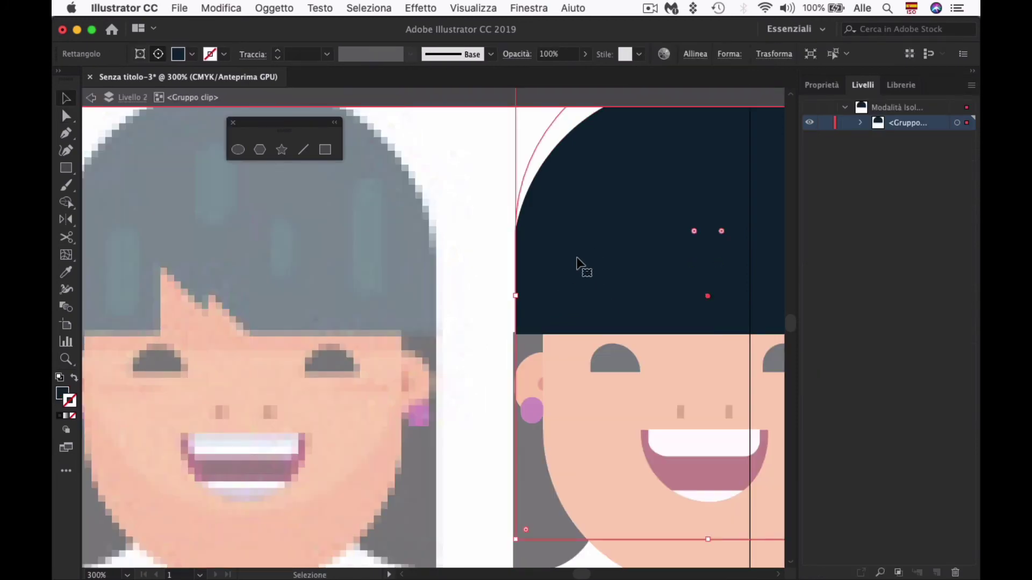
pyautogui.doubleClick(585, 270)
pyautogui.press('z')
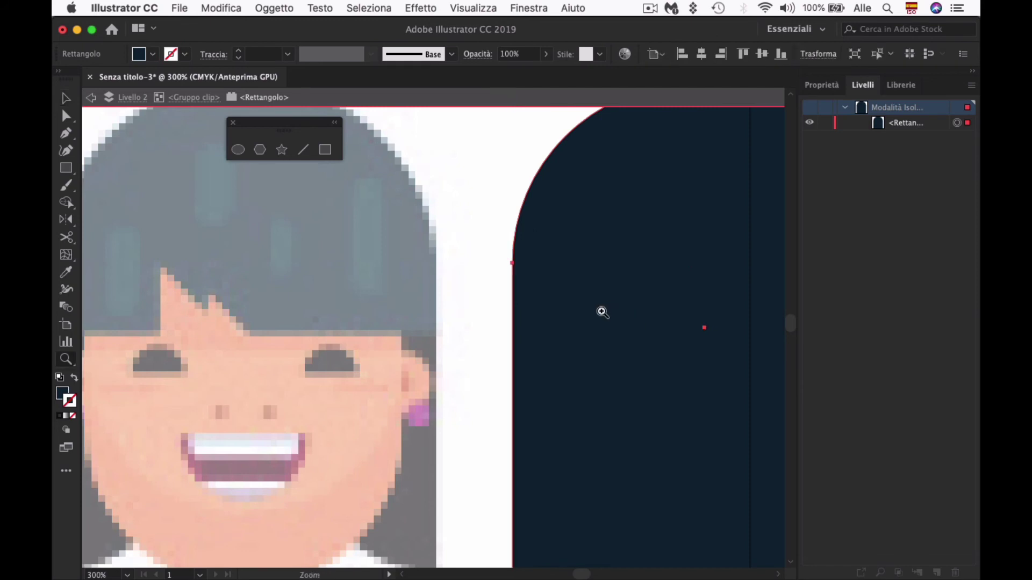
pyautogui.keyDown('alt'); pyautogui.click(593, 316); pyautogui.keyUp('alt')
pyautogui.keyDown('alt'); pyautogui.click(525, 344); pyautogui.keyUp('alt')
# Step: Drag the hair's bottom anchors up to the fringe line above the eyes
pyautogui.press('v')
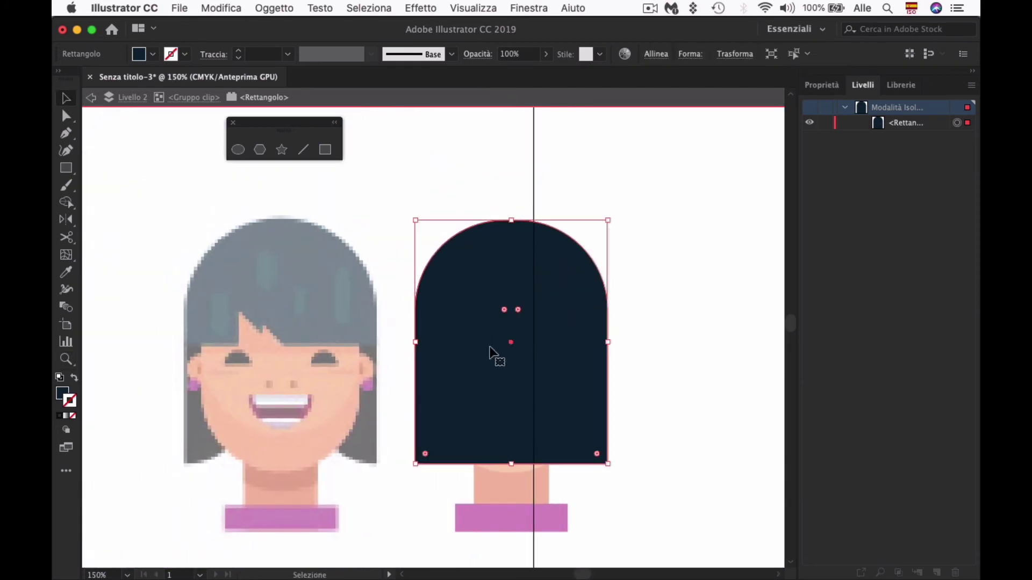
pyautogui.press('a')
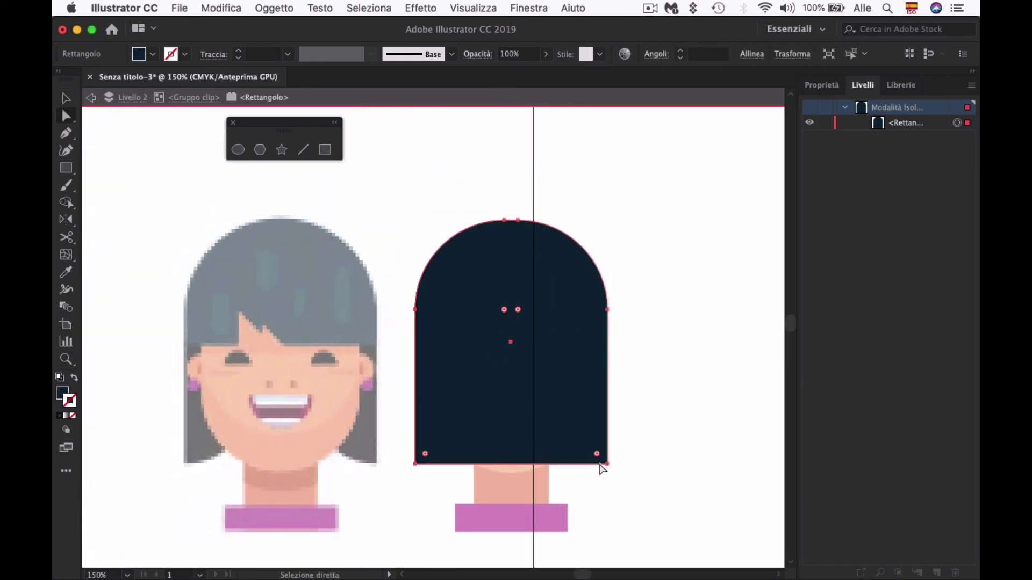
pyautogui.click(606, 465)
pyautogui.moveTo(416, 463)
pyautogui.mouseDown()
pyautogui.moveTo(416, 321)
pyautogui.moveTo(410, 345)
pyautogui.mouseUp()
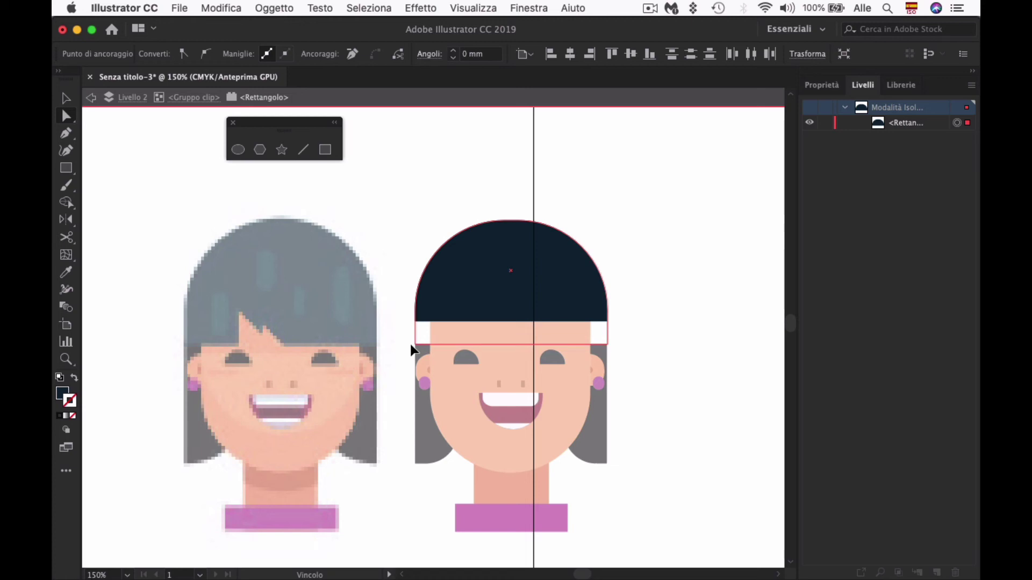
# Step: Zoom in to 200% on the right portrait and reselect the hair shape
pyautogui.hotkey('ctrl', '+')
pyautogui.moveTo(462, 339); pyautogui.dragTo(497, 366)
pyautogui.press('v')
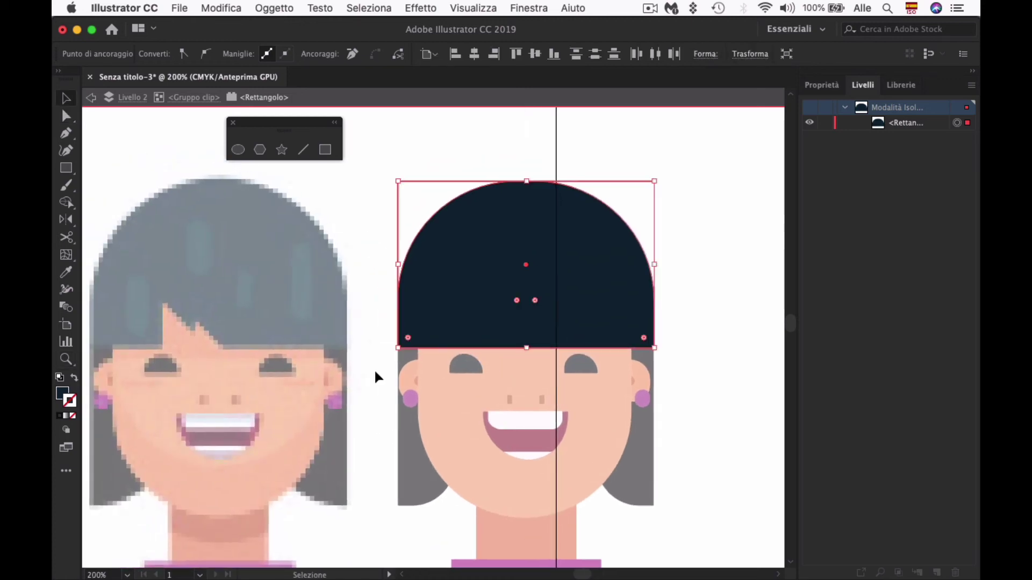
pyautogui.click(371, 372)
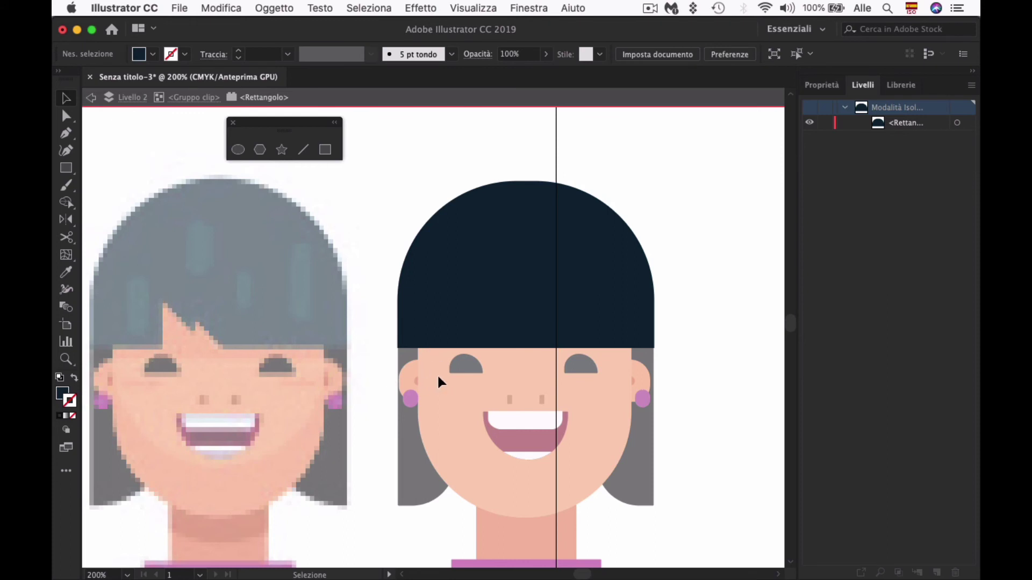
pyautogui.click(433, 303)
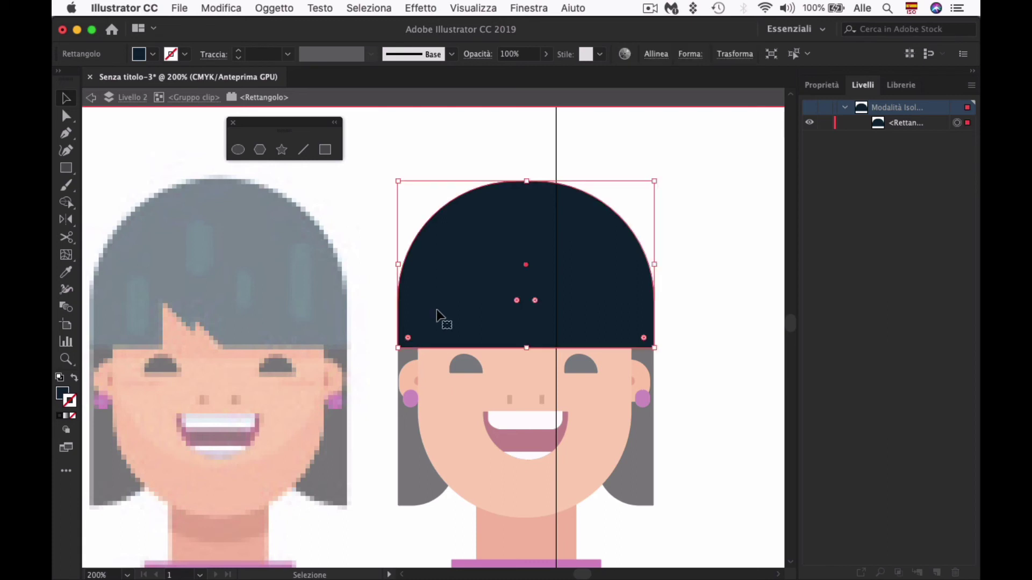
# Step: Add an anchor on the hair's bottom edge above the left eye, undoing an accidental move
pyautogui.press('p')
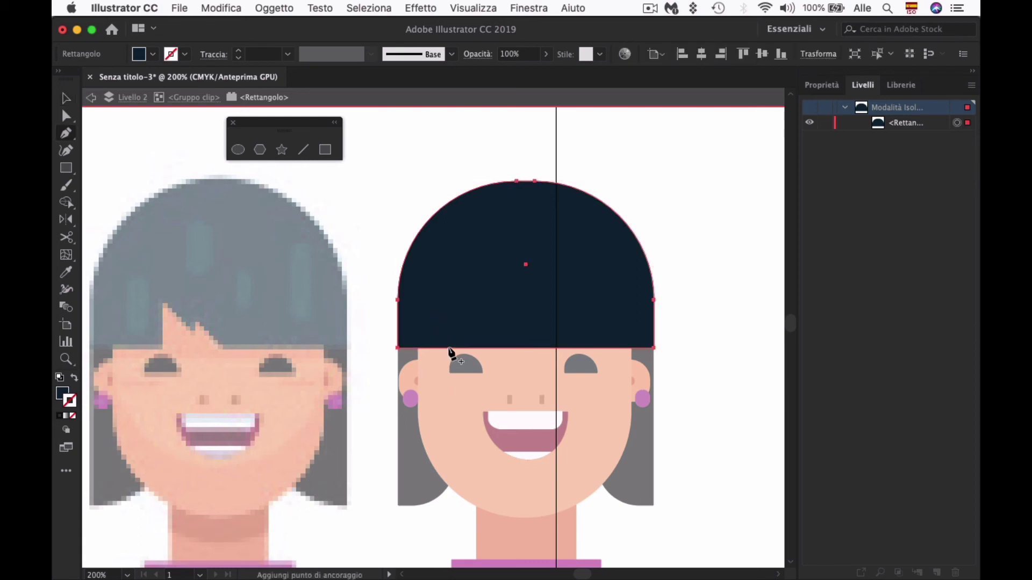
pyautogui.click(444, 349)
pyautogui.press('a')
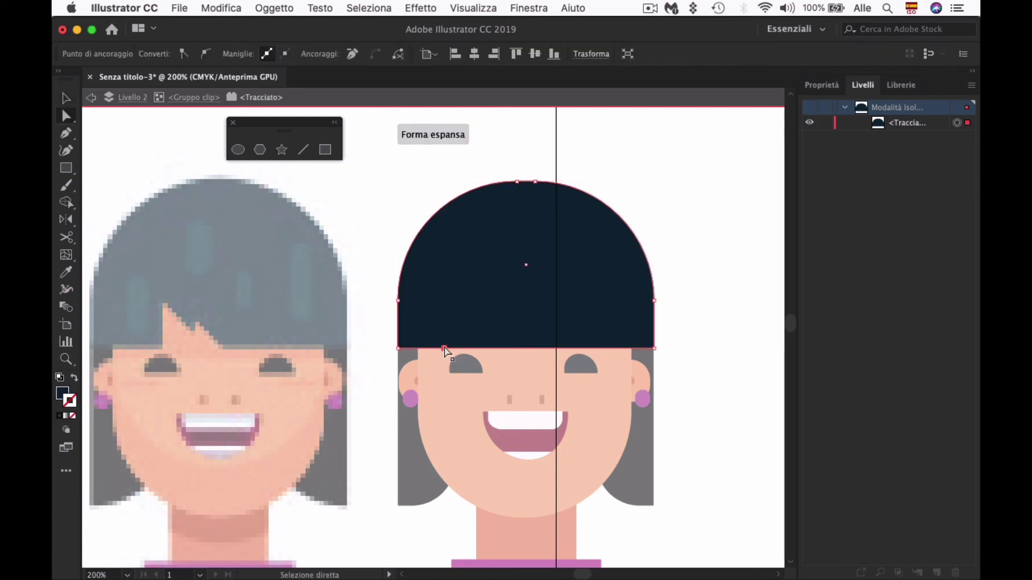
pyautogui.moveTo(445, 350); pyautogui.dragTo(444, 342)
pyautogui.hotkey('ctrl', 'z')
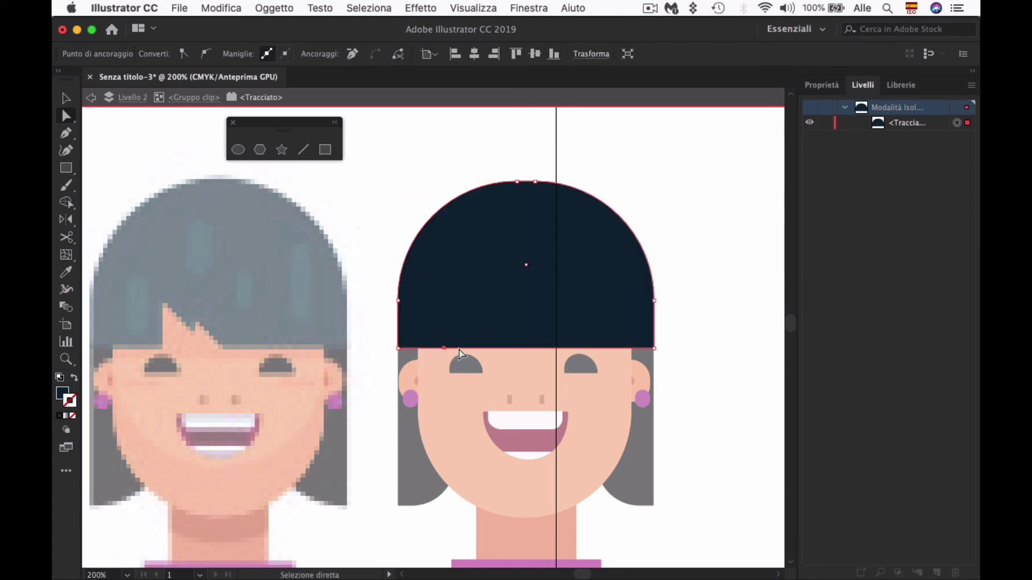
pyautogui.press('p')
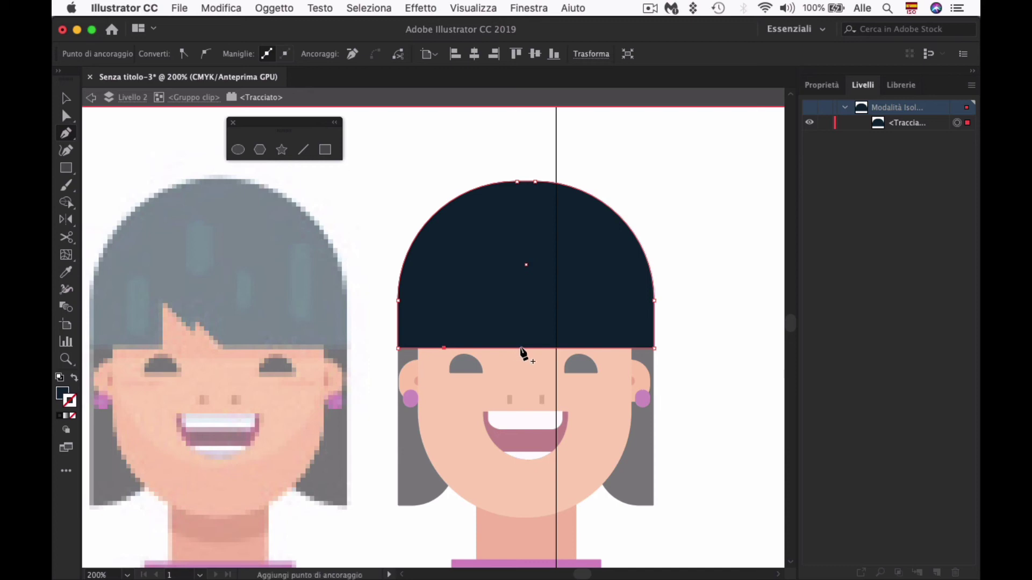
# Step: Add two more bottom-edge anchors and pull the middle one up into a fringe peak
pyautogui.click(530, 349)
pyautogui.click(492, 349)
pyautogui.press('a')
pyautogui.moveTo(491, 349); pyautogui.dragTo(491, 325)
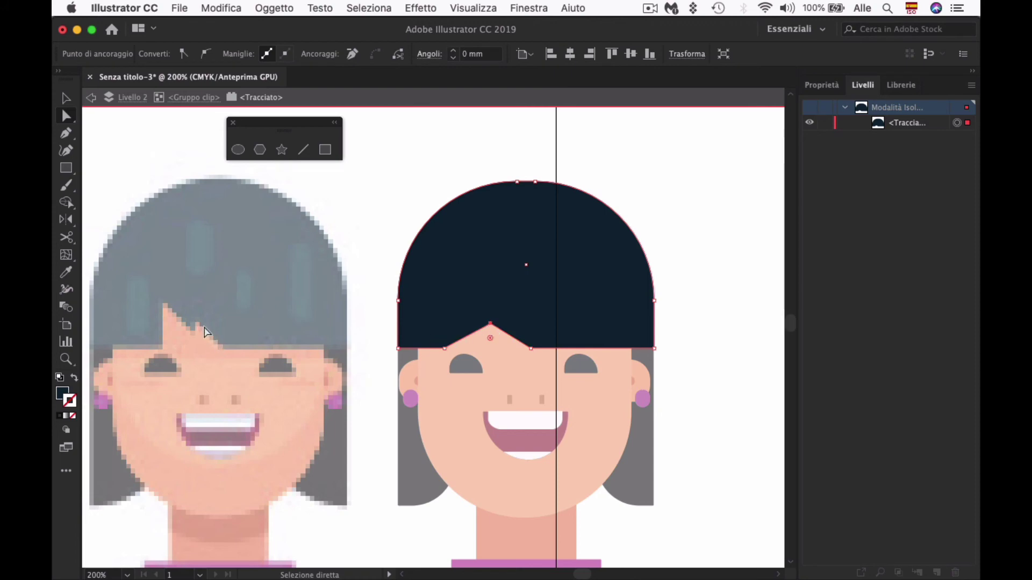
# Step: Select the anchor at the fringe tip with Direct Selection
pyautogui.press('p')
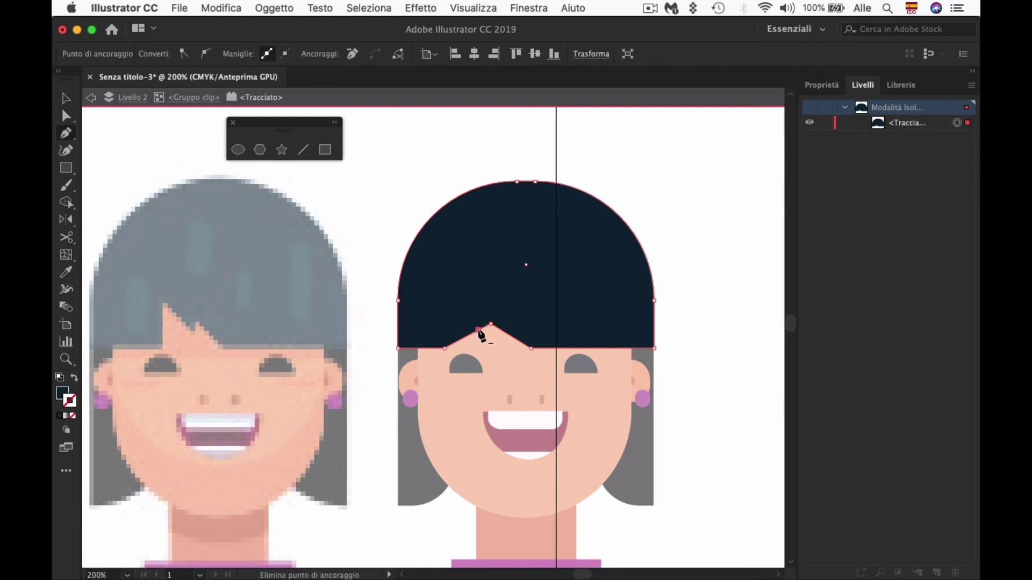
pyautogui.press('a')
pyautogui.click(482, 331)
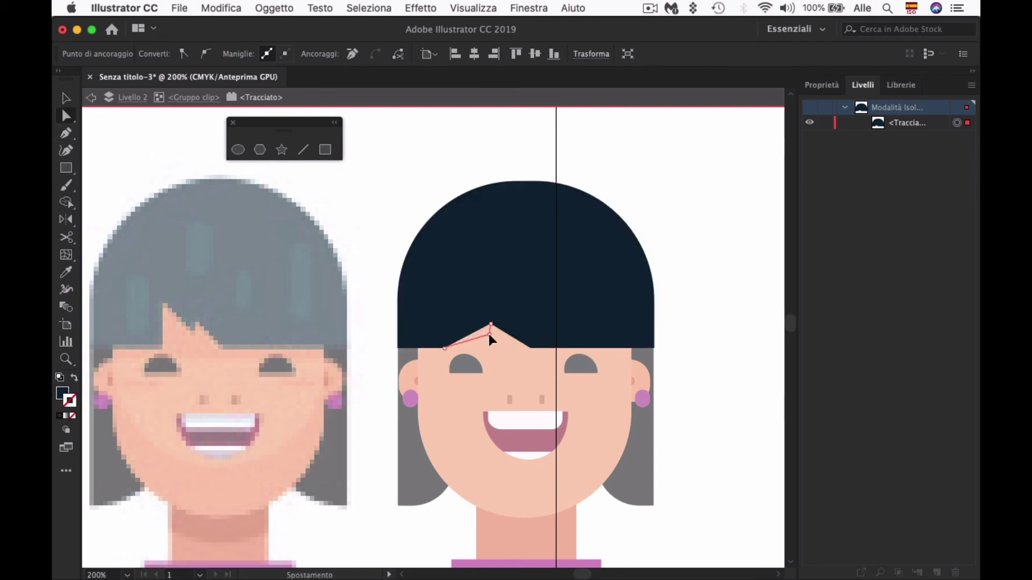
pyautogui.click(489, 334)
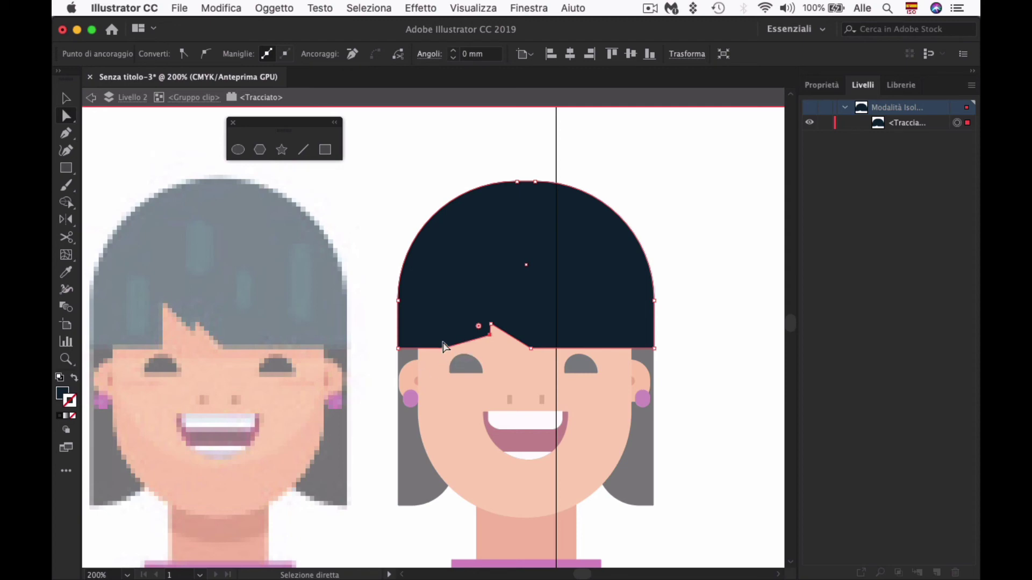
# Step: Add a fringe anchor and raise it into a second triangular notch
pyautogui.moveTo(444, 349); pyautogui.dragTo(446, 316)
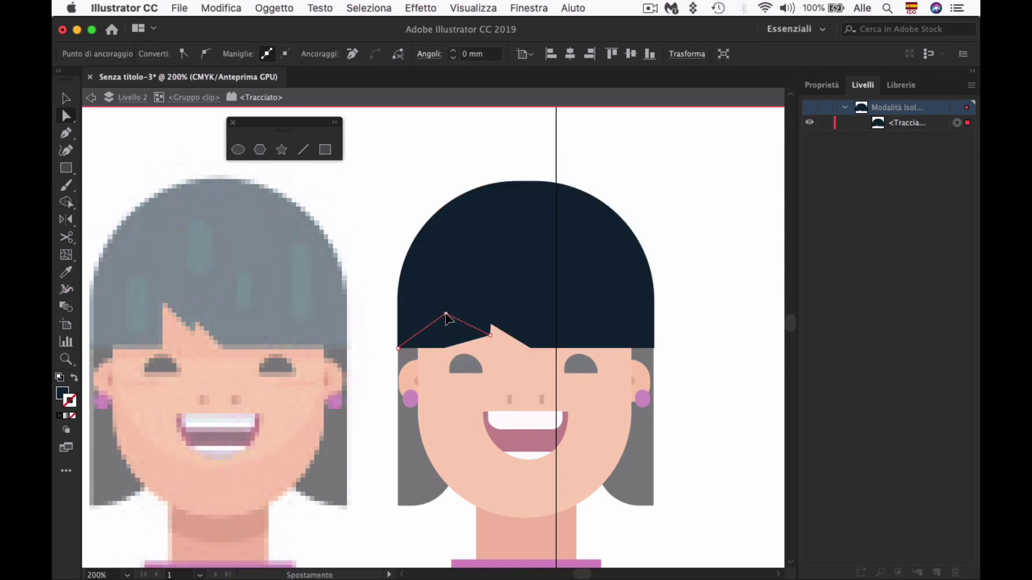
pyautogui.press('cmd+z')
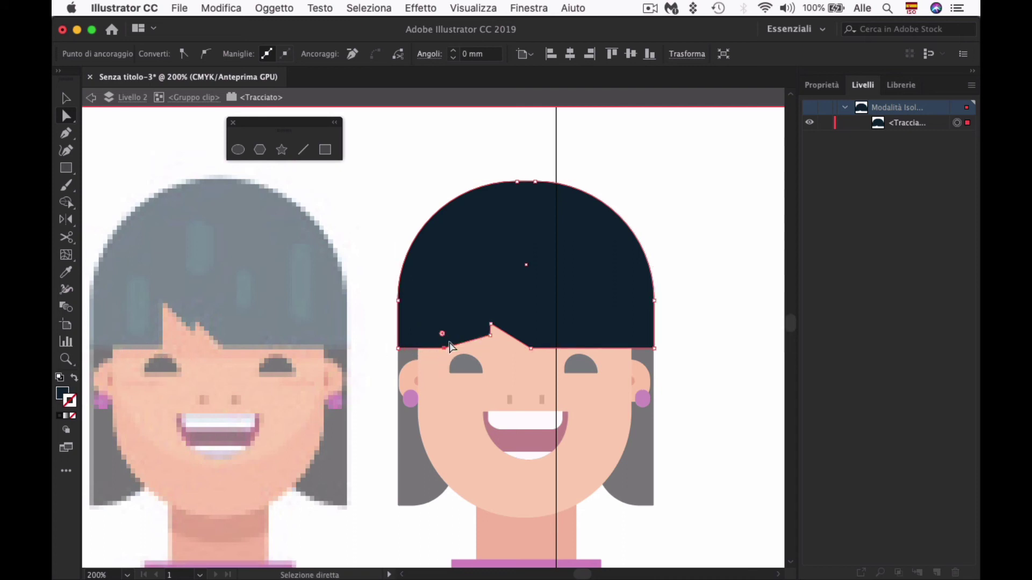
pyautogui.press('p')
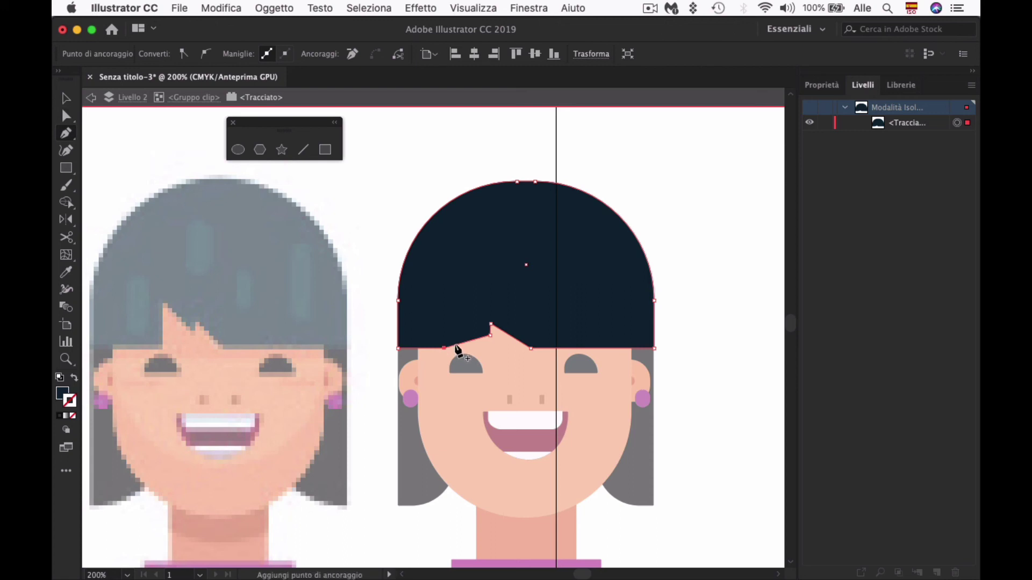
pyautogui.click(455, 344)
pyautogui.press('a')
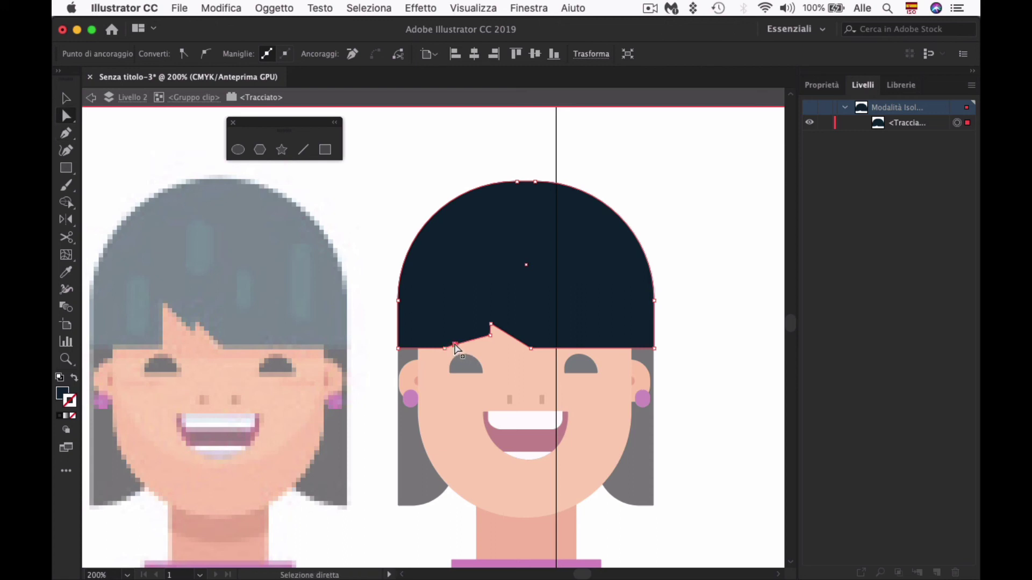
pyautogui.moveTo(455, 344); pyautogui.dragTo(446, 309)
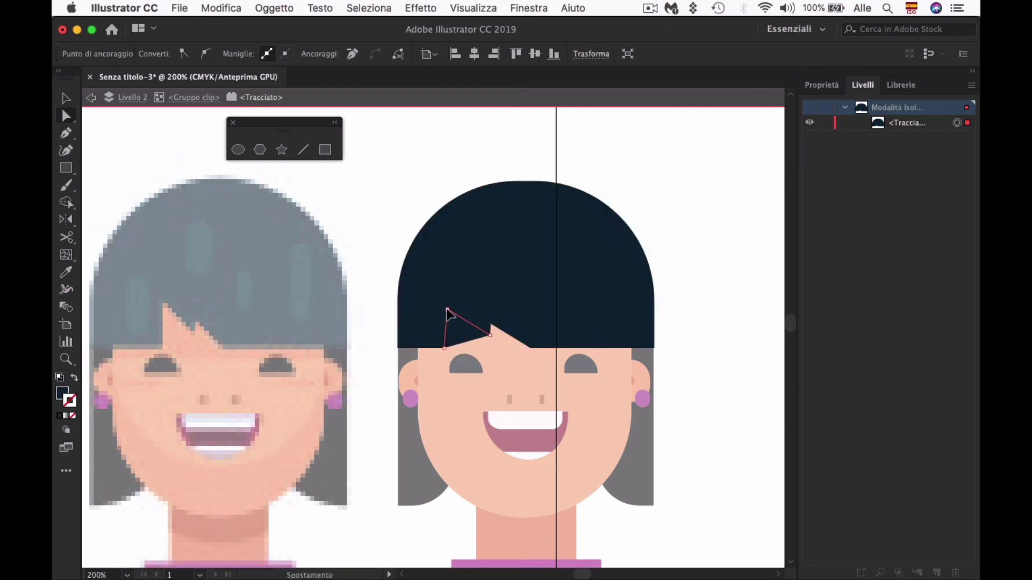
pyautogui.moveTo(447, 310); pyautogui.dragTo(446, 308)
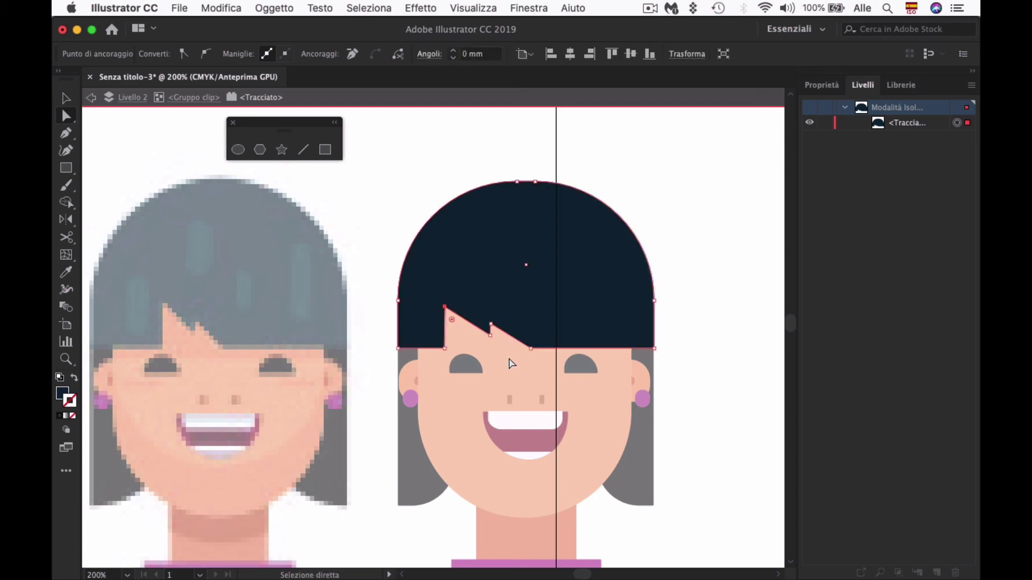
pyautogui.moveTo(490, 336); pyautogui.dragTo(490, 334)
# Step: Exit isolation, zoom out, and drag the hair group onto the pixel-art face
pyautogui.press('v')
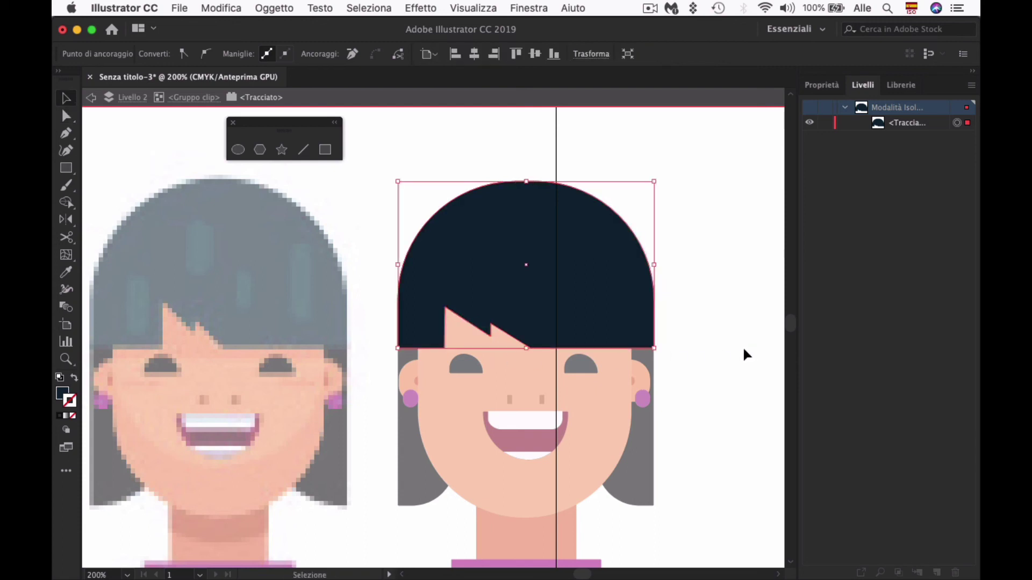
pyautogui.doubleClick(718, 350)
pyautogui.press('z')
pyautogui.moveTo(603, 363); pyautogui.dragTo(496, 373)
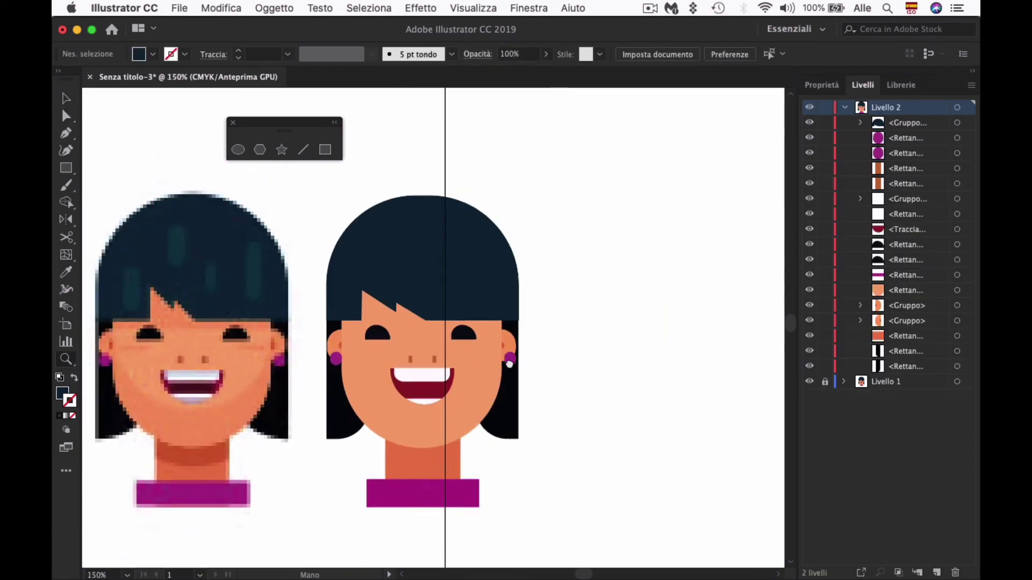
pyautogui.press('v')
pyautogui.click(532, 315)
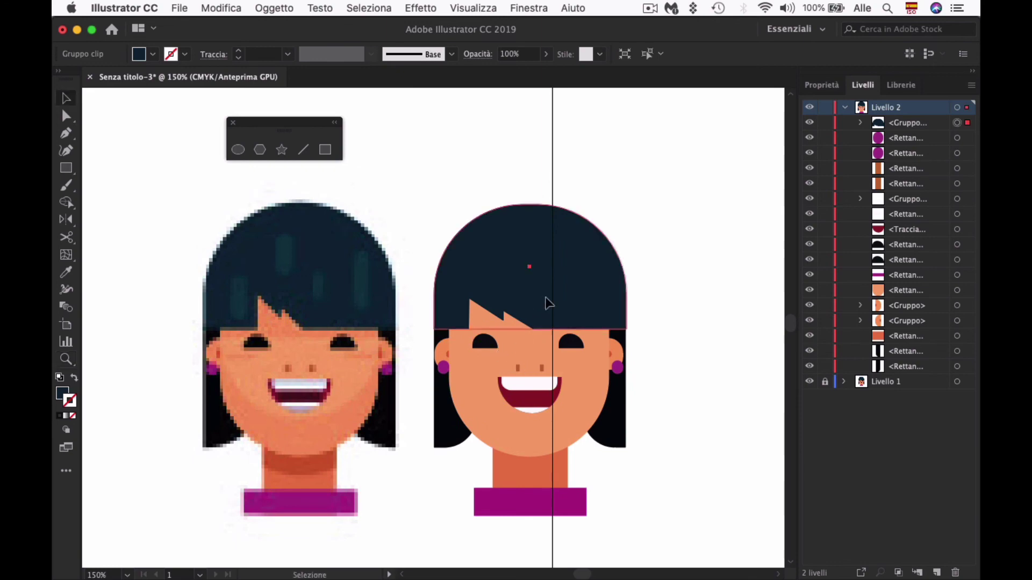
pyautogui.moveTo(553, 306); pyautogui.dragTo(340, 307)
# Step: Position the vector hair over the reference hair and zoom in on it
pyautogui.moveTo(323, 307); pyautogui.dragTo(324, 308)
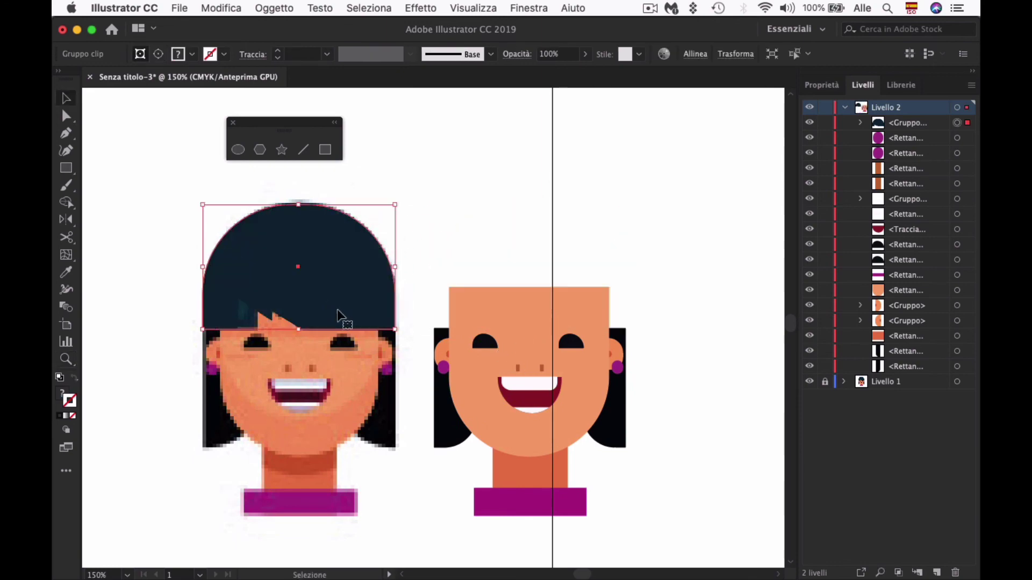
pyautogui.press('z')
pyautogui.click(330, 316)
pyautogui.click(436, 316)
pyautogui.moveTo(437, 316); pyautogui.dragTo(465, 320)
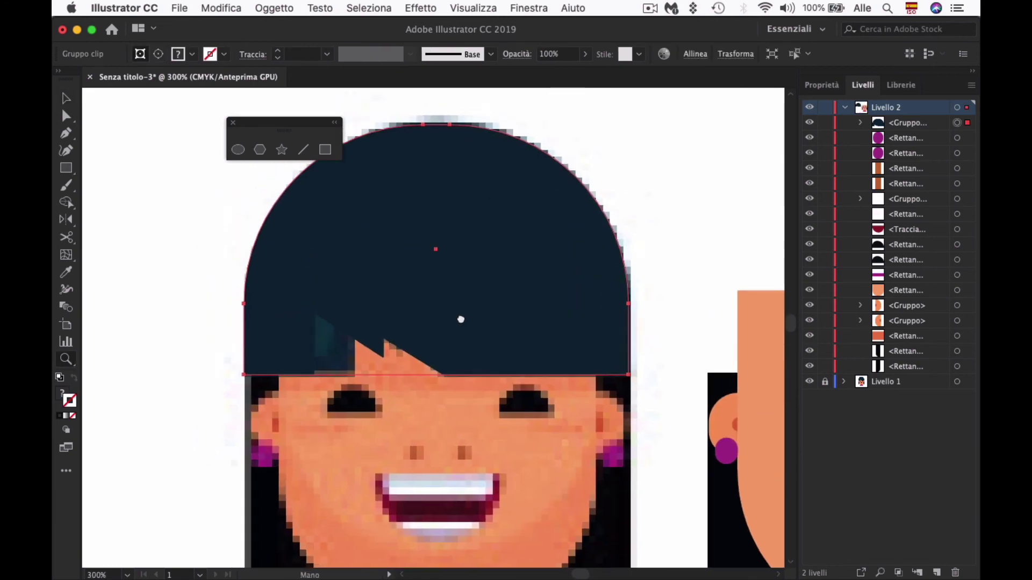
# Step: Undo an accidental purple earring colour sampled onto the hair
pyautogui.press('a')
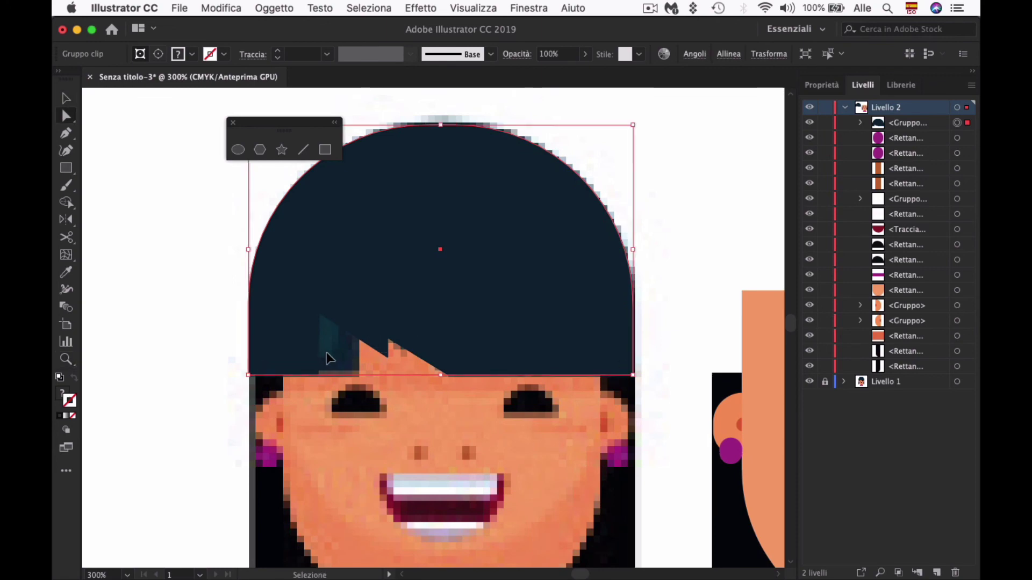
pyautogui.press('i')
pyautogui.click(744, 440)
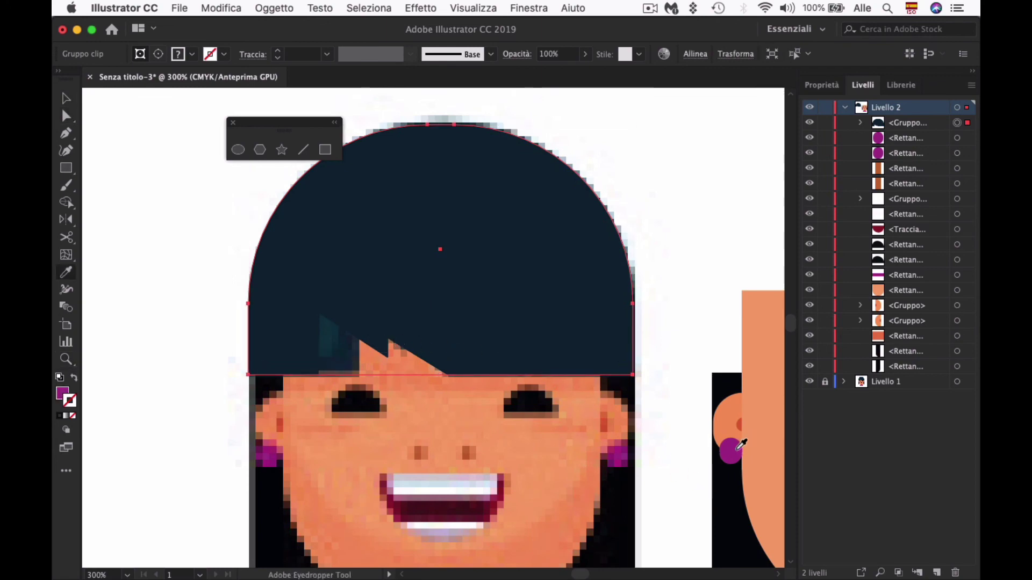
pyautogui.press('v')
pyautogui.hotkey('ctrl', 'z')
# Step: Reshape the fringe anchors into a vertical-edged lock with a second sharp peak
pyautogui.doubleClick(511, 325)
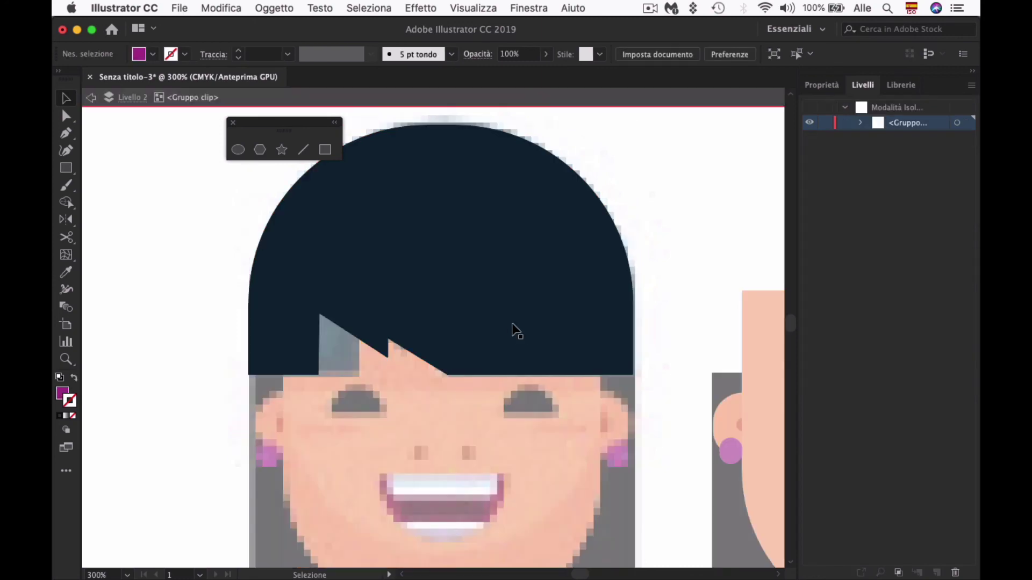
pyautogui.click(465, 343)
pyautogui.press('a')
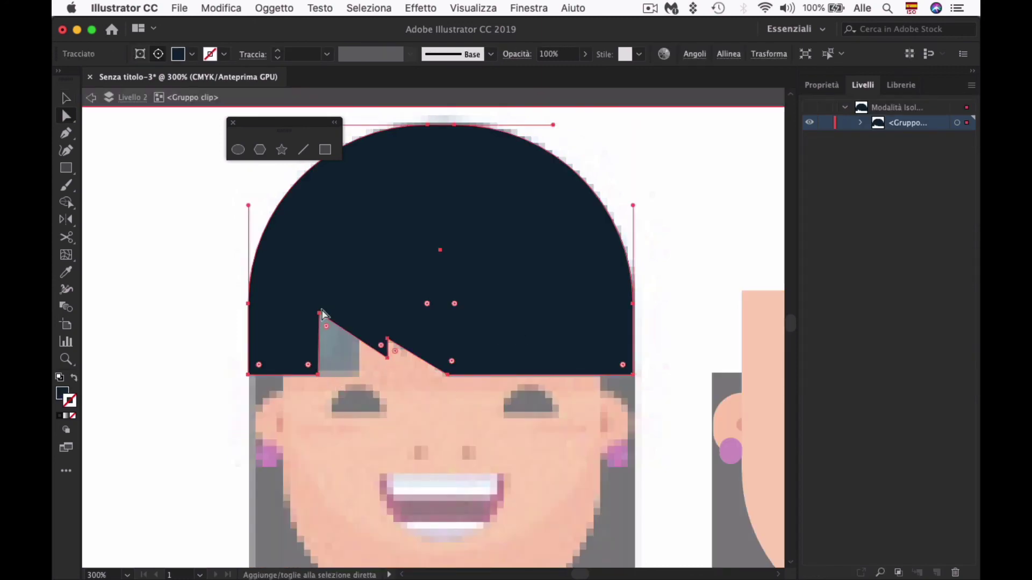
pyautogui.click(321, 316)
pyautogui.moveTo(320, 313); pyautogui.dragTo(356, 314)
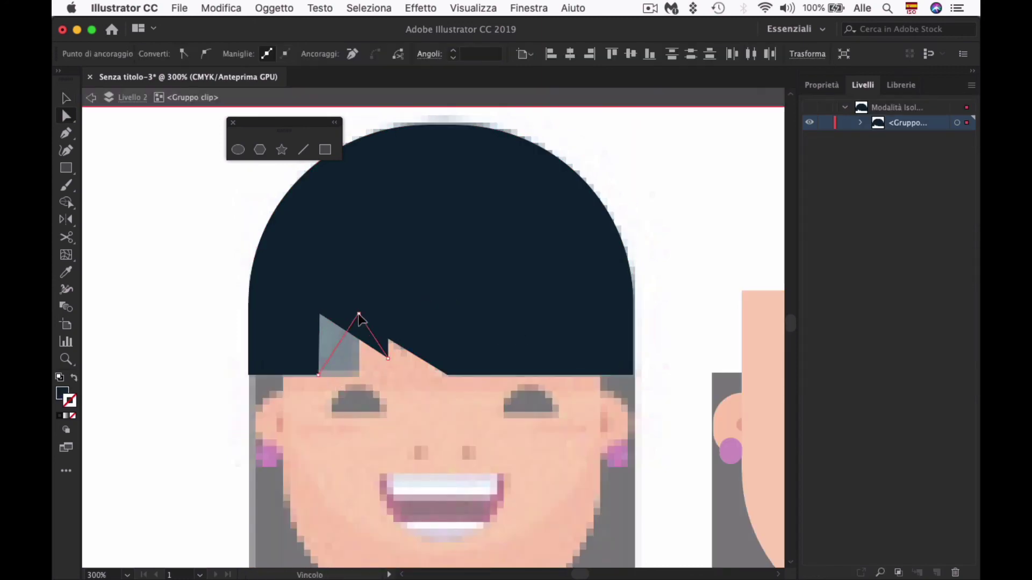
pyautogui.moveTo(318, 375); pyautogui.dragTo(356, 374)
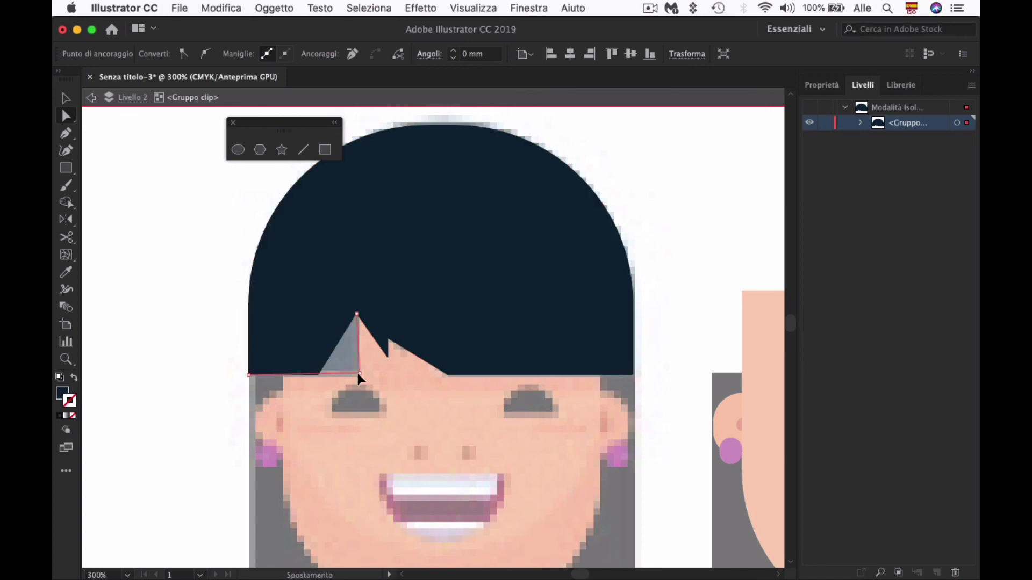
pyautogui.moveTo(387, 339)
pyautogui.mouseDown()
pyautogui.moveTo(406, 332)
pyautogui.moveTo(404, 351)
pyautogui.mouseUp()
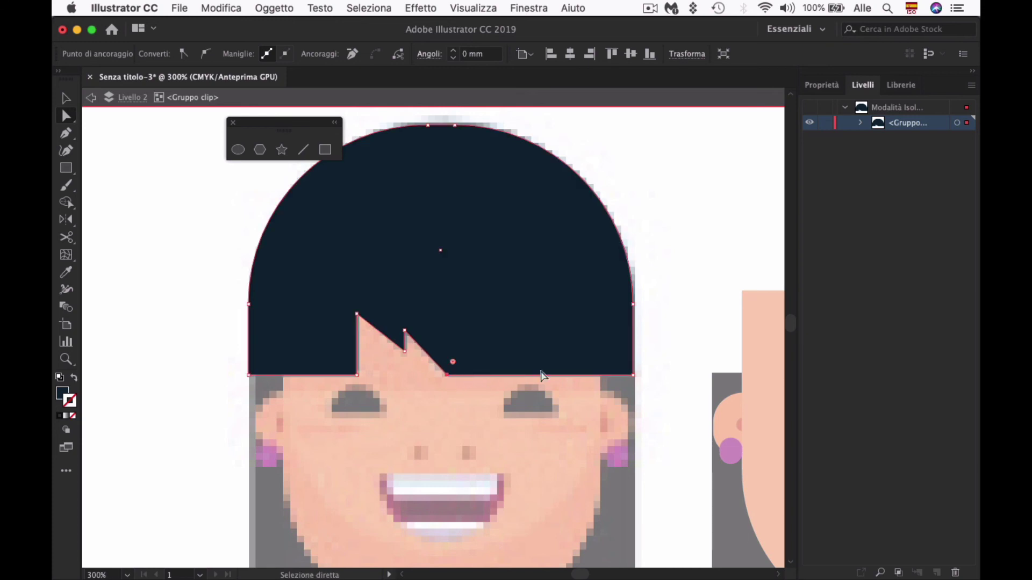
# Step: Leave isolation mode and zoom out to see both faces
pyautogui.press('v')
pyautogui.doubleClick(657, 358)
pyautogui.keyDown('alt'); pyautogui.click(655, 366); pyautogui.keyUp('alt')
# Step: Drag the reshaped hair back onto the vector face and deselect
pyautogui.keyDown('alt'); pyautogui.click(530, 357); pyautogui.keyUp('alt')
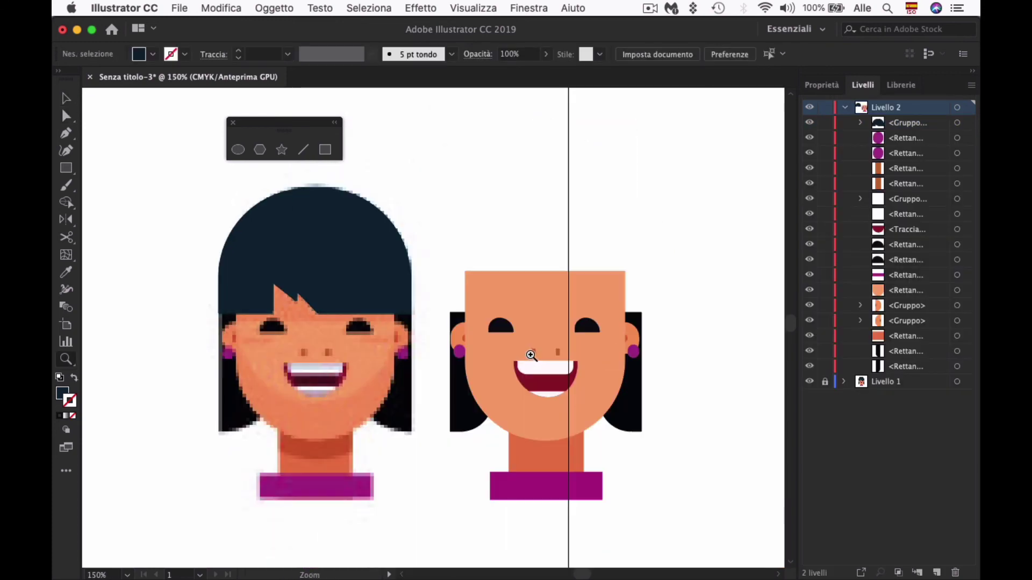
pyautogui.moveTo(340, 278); pyautogui.dragTo(573, 283)
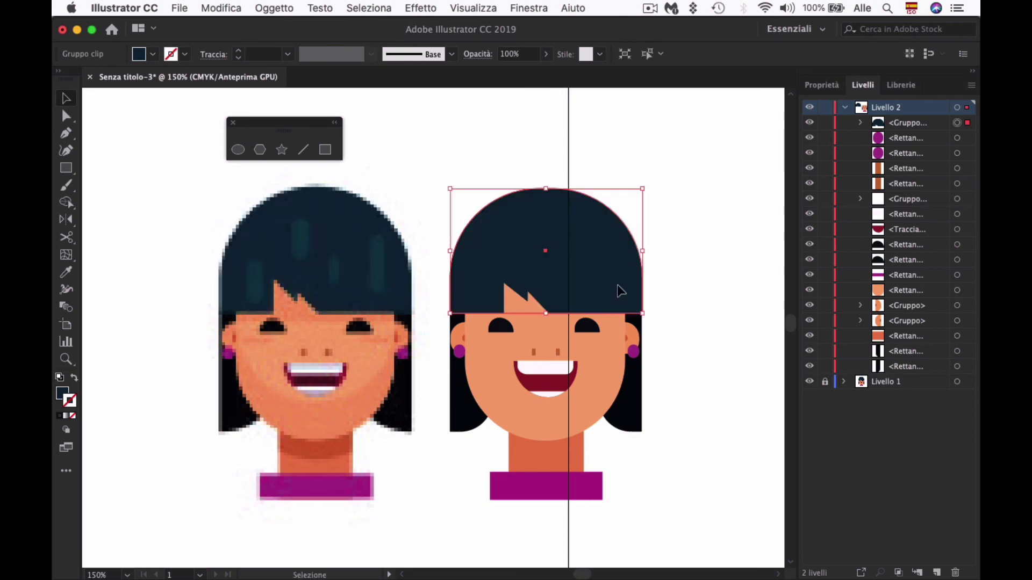
pyautogui.click(684, 309)
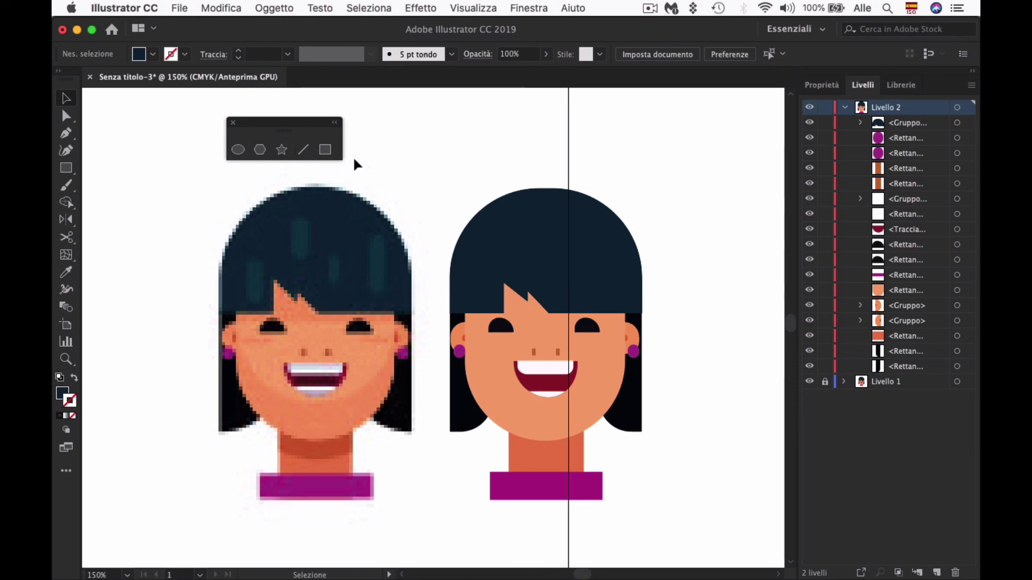
# Step: Draw a test pill-shaped rounded rectangle above the faces, then delete it
pyautogui.click(325, 151)
pyautogui.moveTo(391, 129); pyautogui.dragTo(461, 159)
pyautogui.moveTo(404, 140); pyautogui.dragTo(466, 161)
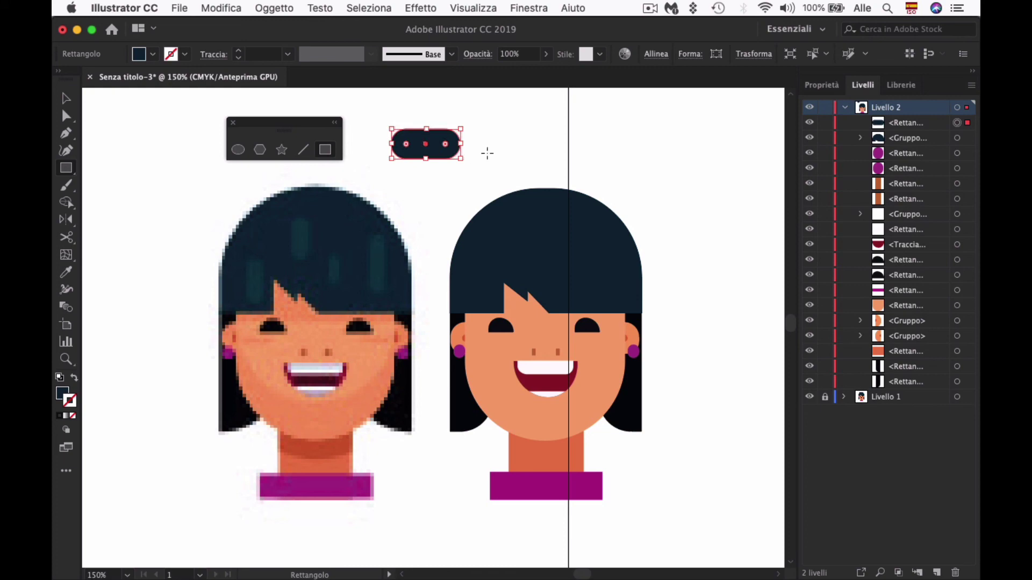
pyautogui.press('v')
pyautogui.click(489, 153)
pyautogui.click(437, 150)
pyautogui.press('Delete')
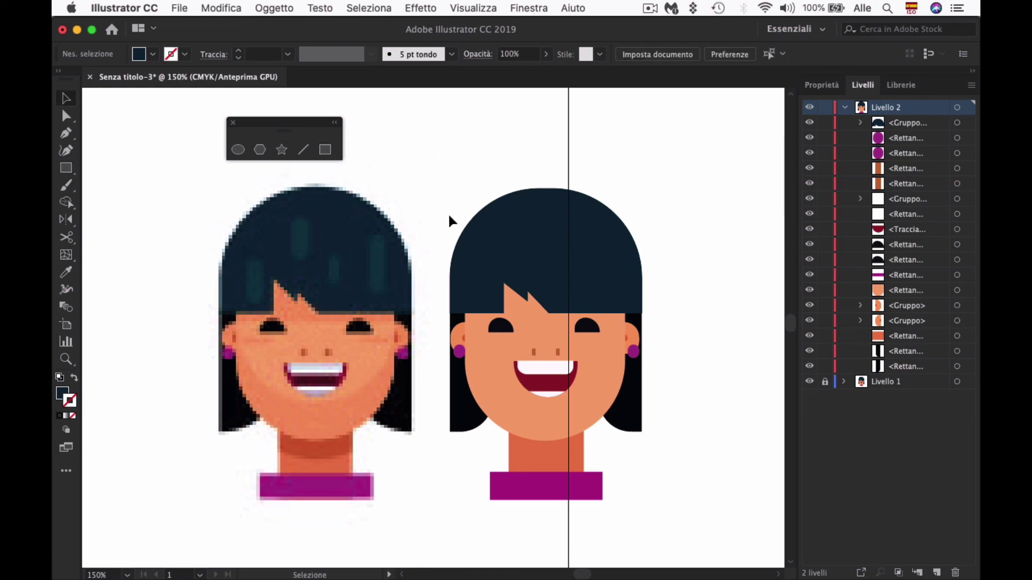
# Step: Select the hair group and briefly check it in Outline view
pyautogui.press('z')
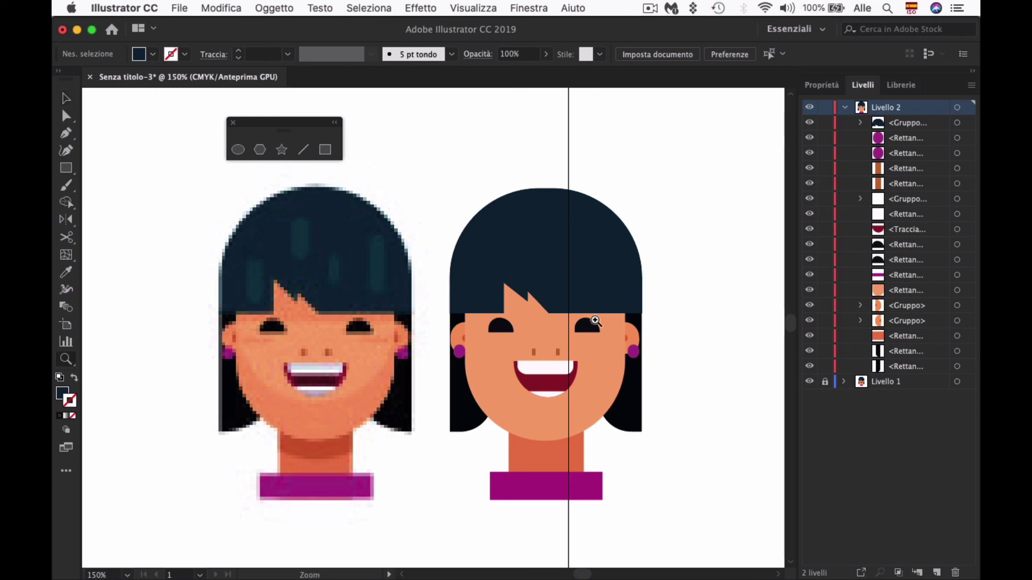
pyautogui.press('a')
pyautogui.press('v')
pyautogui.click(620, 301)
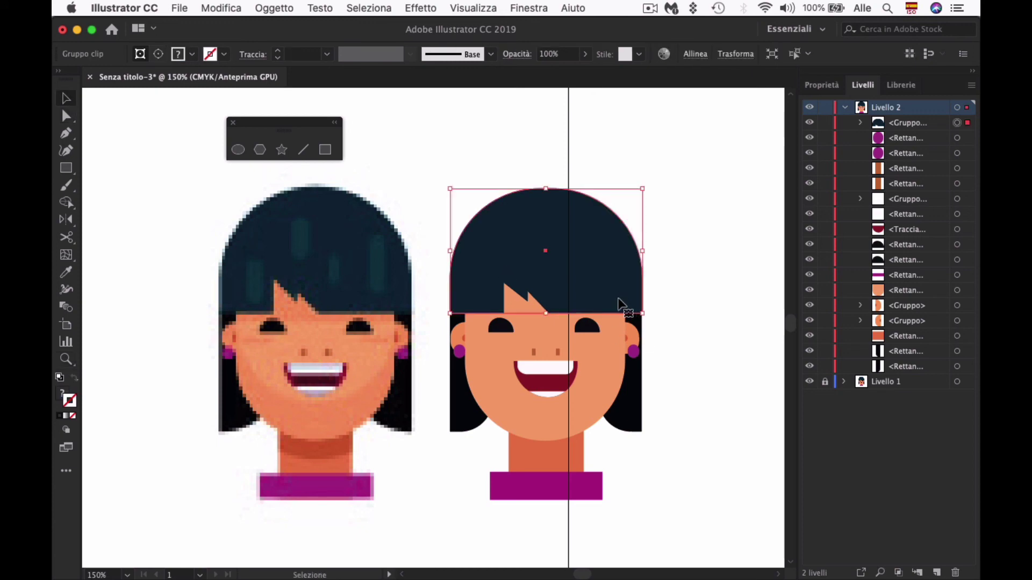
pyautogui.press('a')
pyautogui.hotkey('ctrl', 'y')
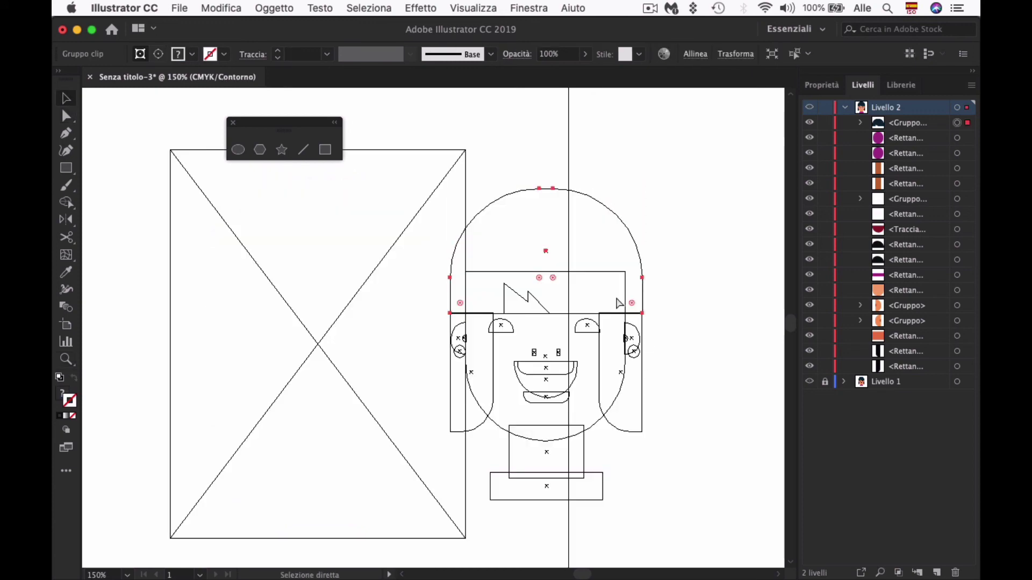
pyautogui.hotkey('ctrl', 'y')
pyautogui.press('v')
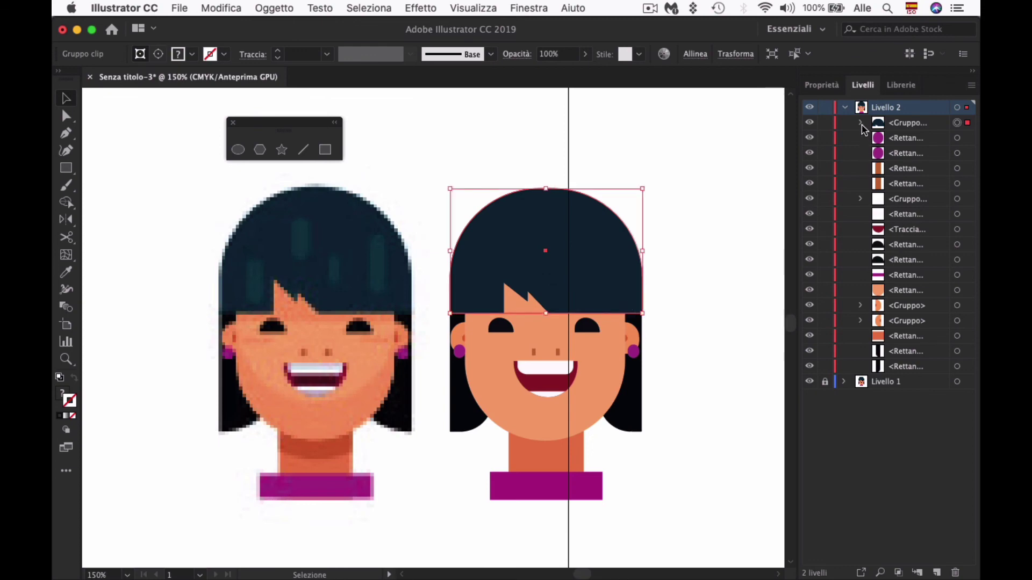
# Step: Expand the mouth group in Layers and toggle the lower-mouth group's visibility
pyautogui.click(862, 200)
pyautogui.click(811, 200)
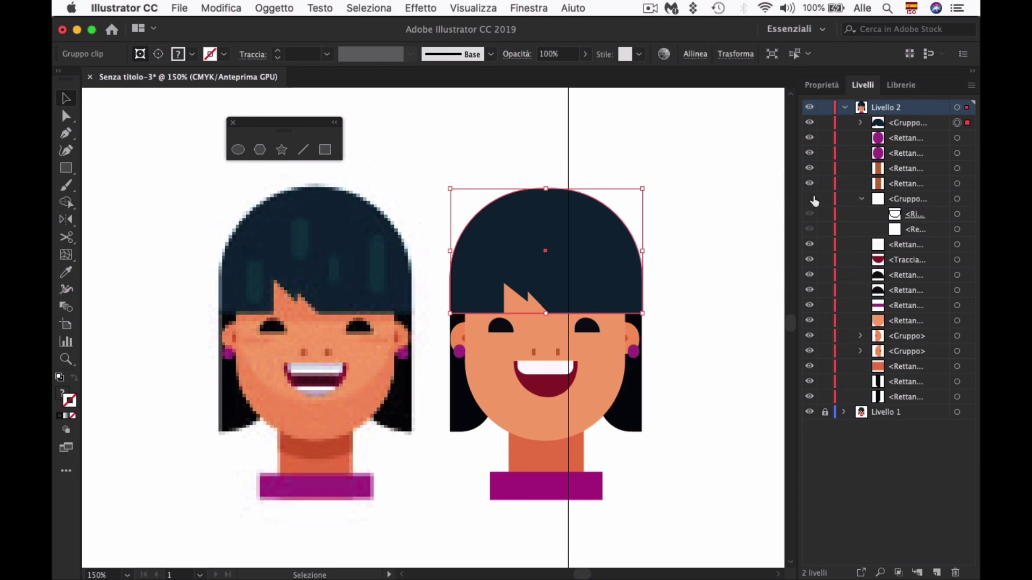
pyautogui.click(809, 199)
pyautogui.click(808, 200)
pyautogui.click(861, 199)
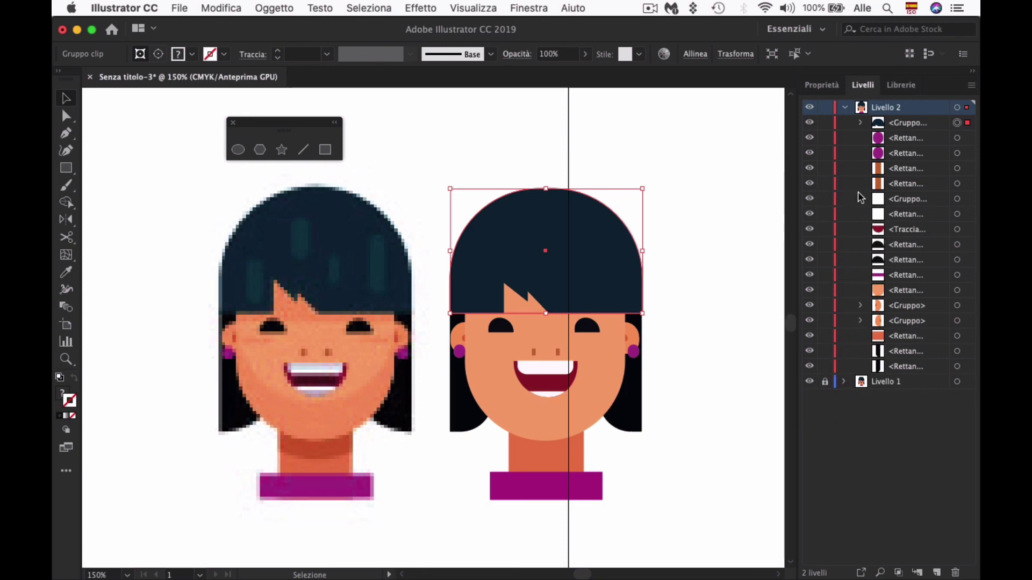
# Step: Delete the hair group's clipping <Rettangolo> in the Layers panel
pyautogui.click(861, 123)
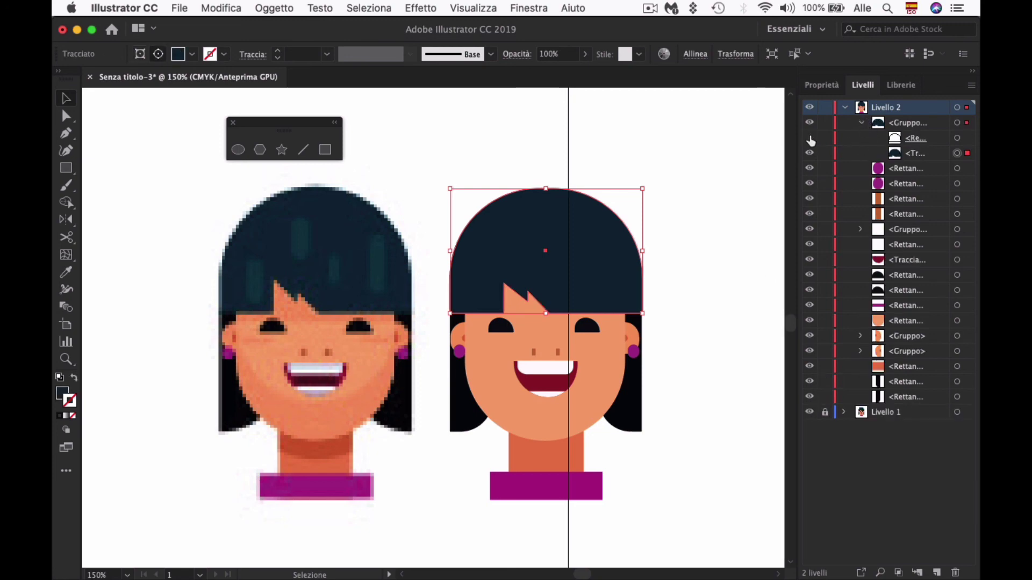
pyautogui.click(920, 139)
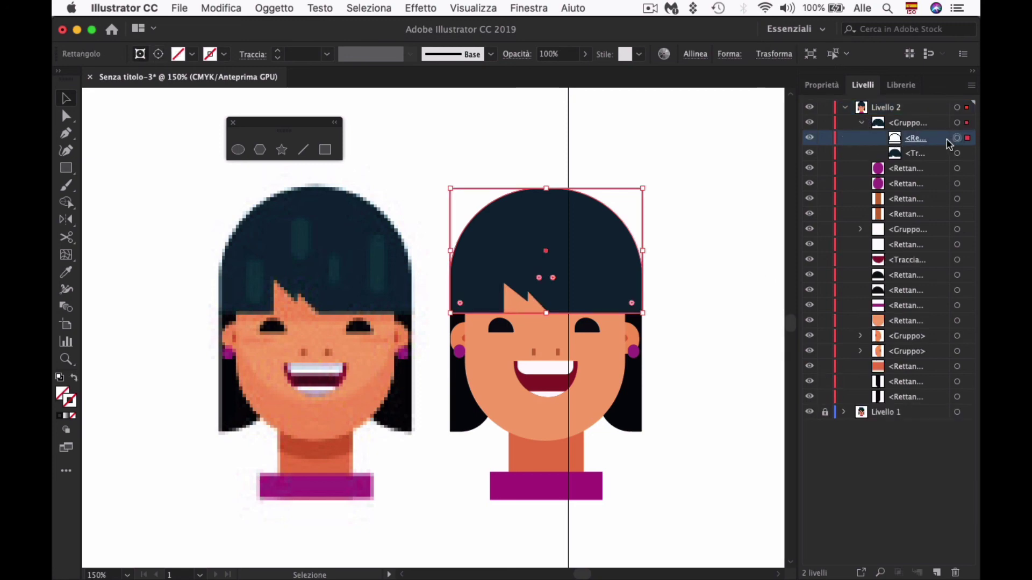
pyautogui.press('Delete')
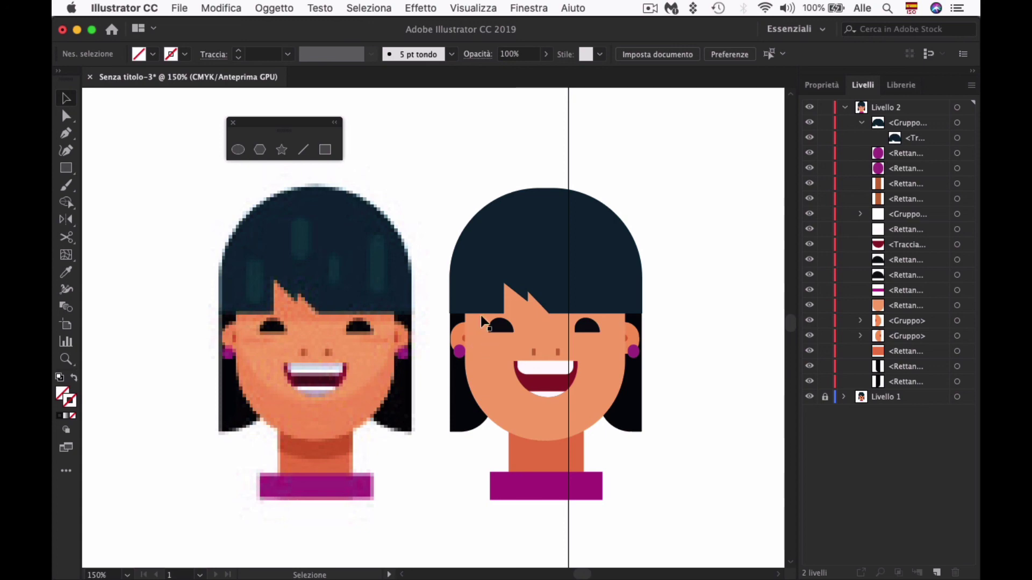
# Step: Duplicate the face shape, give the copy the reference's darker neck colour, and nudge it down
pyautogui.press('z')
pyautogui.scroll(-2, 508, 337)
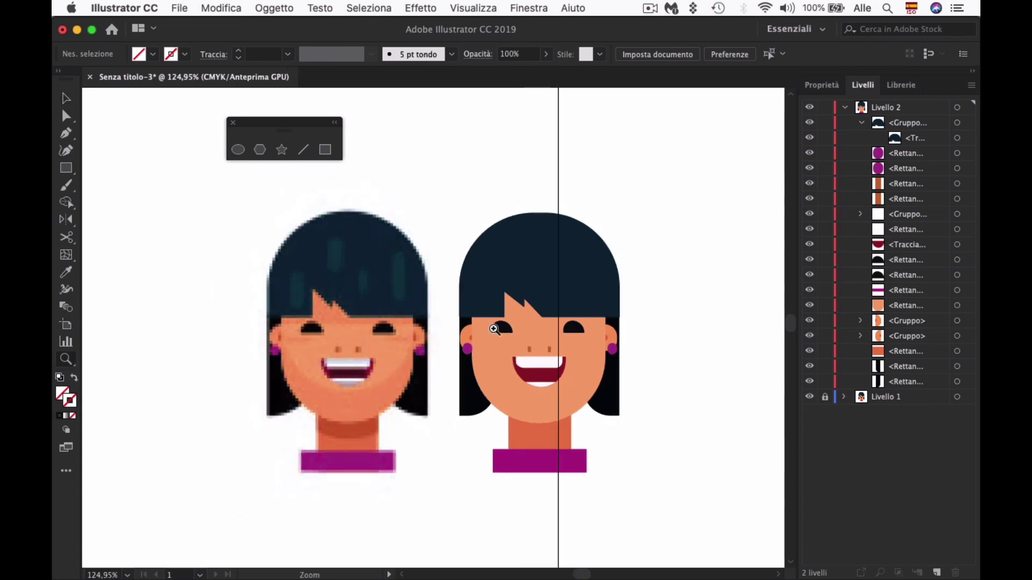
pyautogui.press('v')
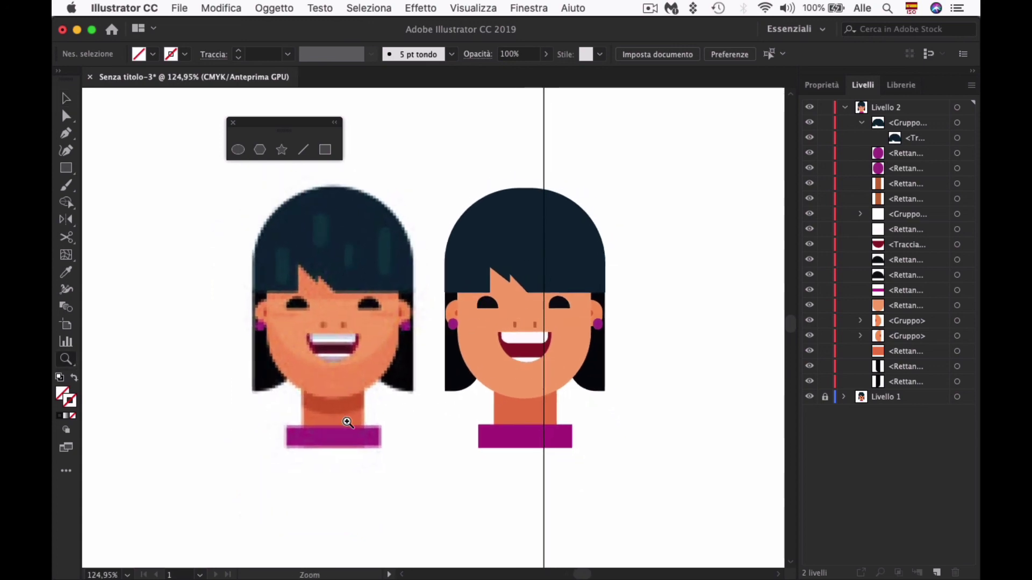
pyautogui.moveTo(345, 439)
pyautogui.mouseDown()
pyautogui.moveTo(498, 318)
pyautogui.moveTo(444, 362)
pyautogui.moveTo(320, 393)
pyautogui.mouseUp()
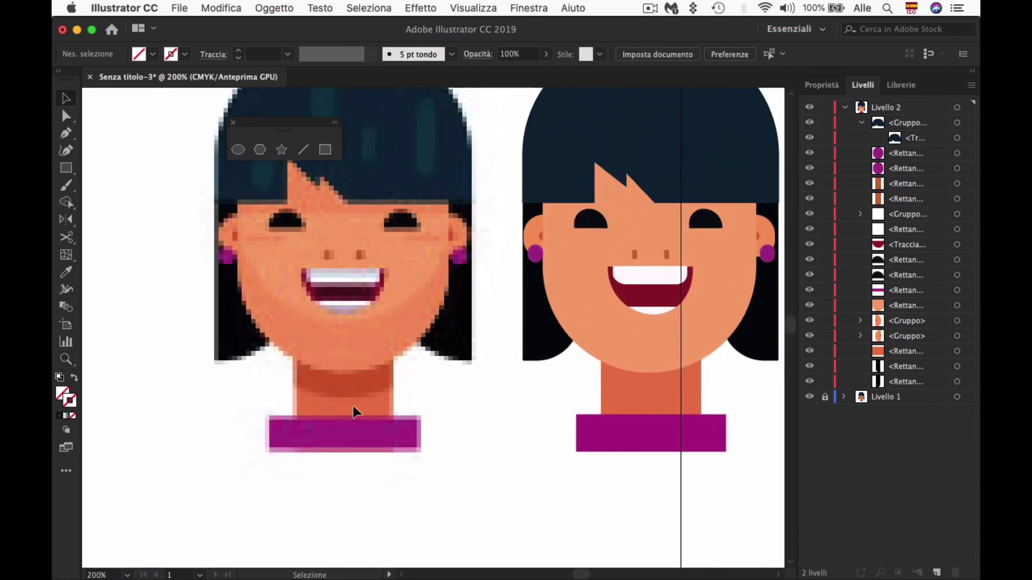
pyautogui.click(623, 353)
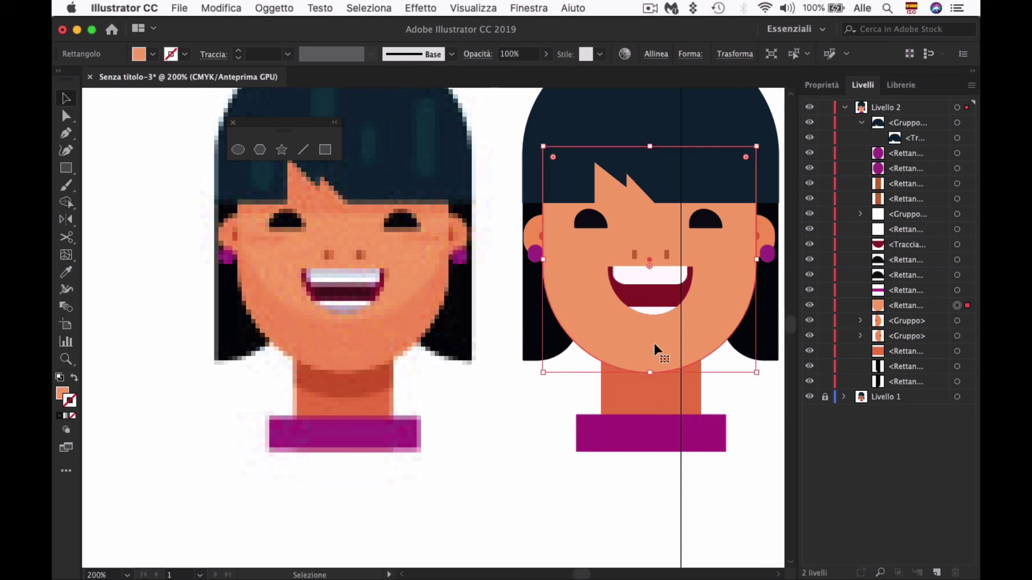
pyautogui.press('a')
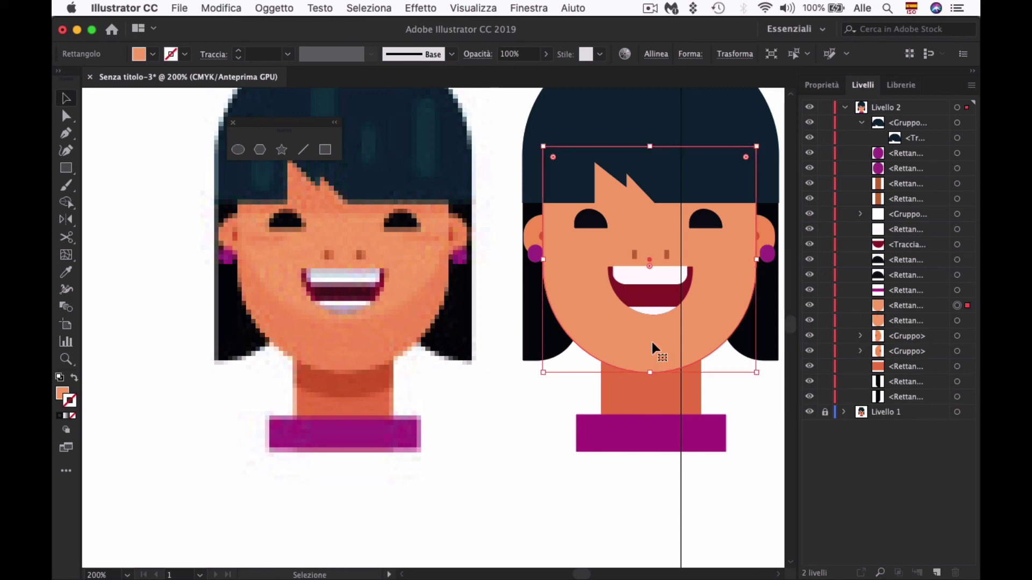
pyautogui.press('i')
pyautogui.click(385, 380)
pyautogui.press('v')
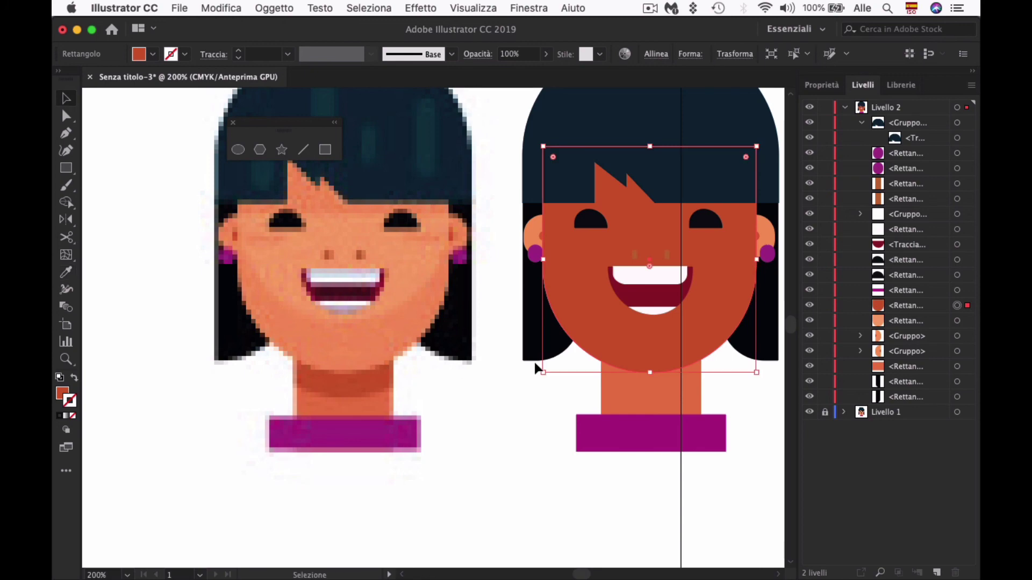
pyautogui.hotkey('shift', 'Down')
pyautogui.hotkey('shift', 'Down')
pyautogui.hotkey('shift', 'Down')
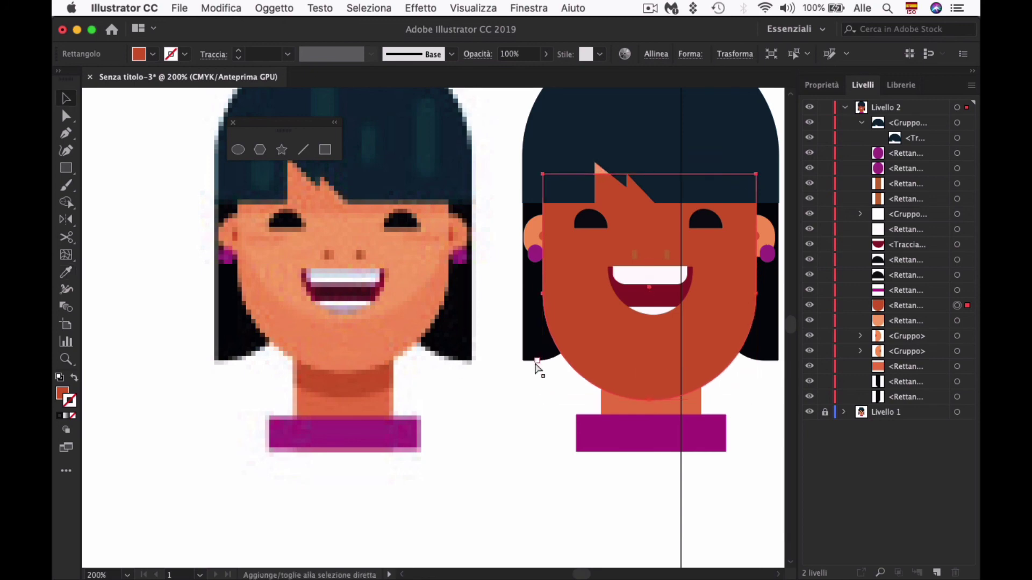
# Step: Send the darker face copy to the back, then move the shadow layer above the neck
pyautogui.press('a')
pyautogui.press('v')
pyautogui.hotkey('ctrl', 'shift', '[')
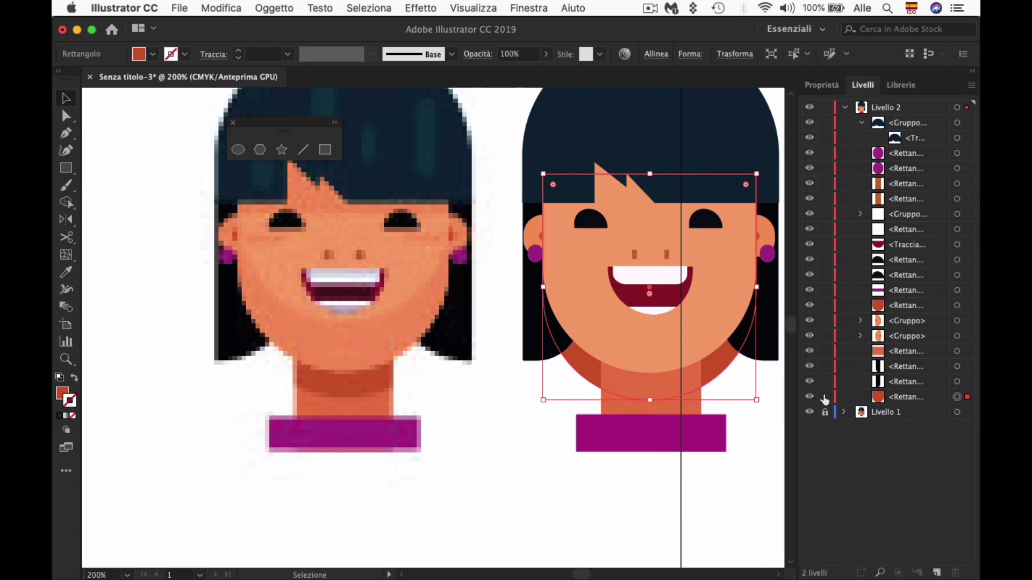
pyautogui.moveTo(901, 400)
pyautogui.mouseDown()
pyautogui.moveTo(889, 347)
pyautogui.moveTo(896, 388)
pyautogui.mouseUp()
pyautogui.click(696, 410)
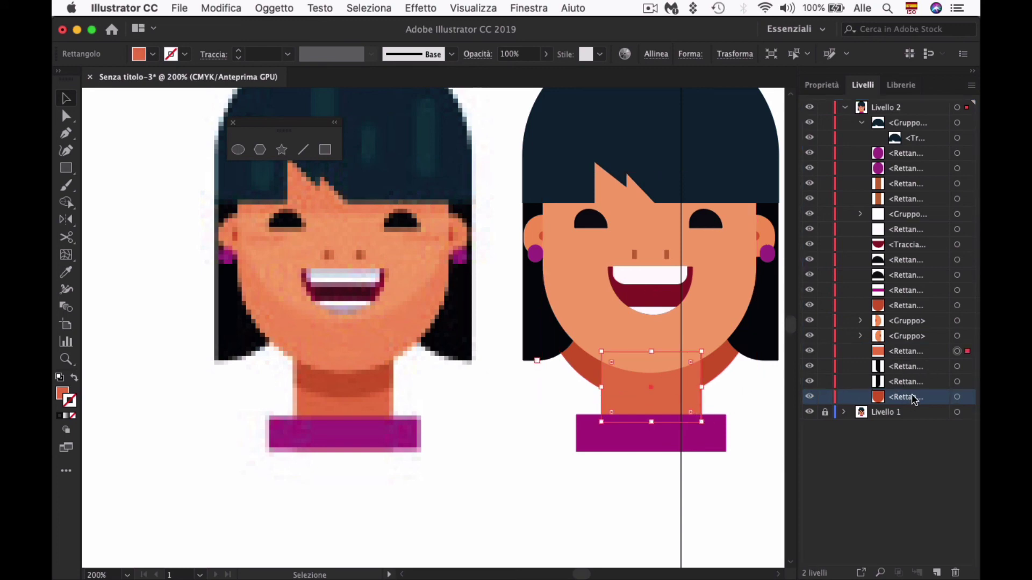
pyautogui.moveTo(914, 398); pyautogui.dragTo(916, 350)
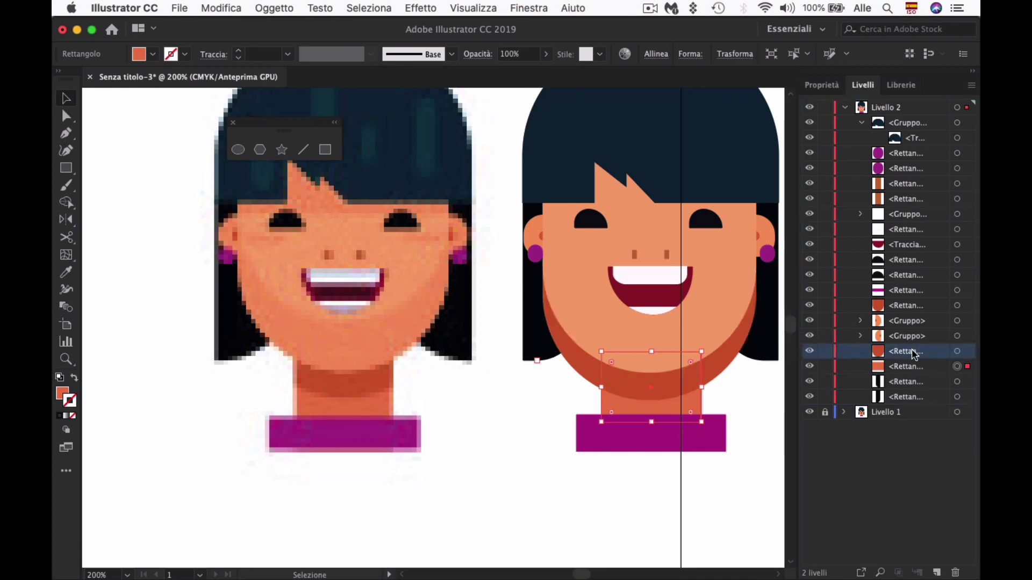
# Step: Copy the neck rectangle and paste it in front above the face shadow shape
pyautogui.press('a')
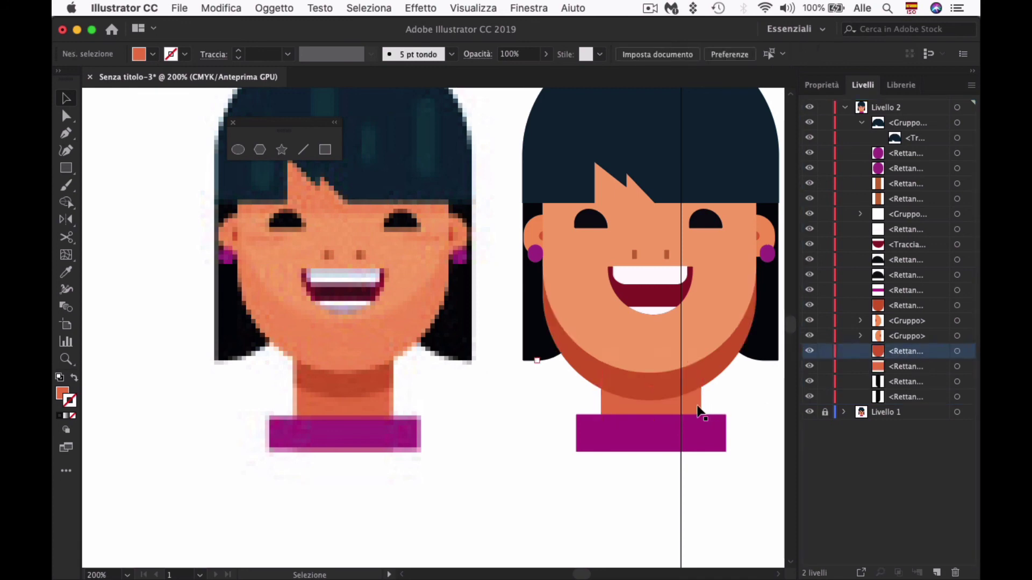
pyautogui.press('v')
pyautogui.click(720, 388)
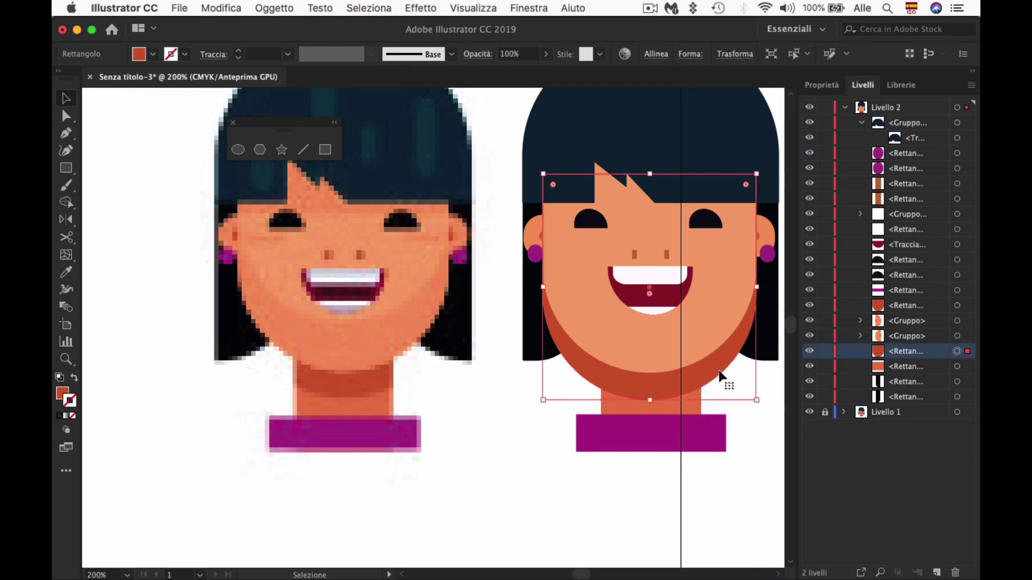
pyautogui.hotkey('ctrl', 'f')
pyautogui.click(721, 370)
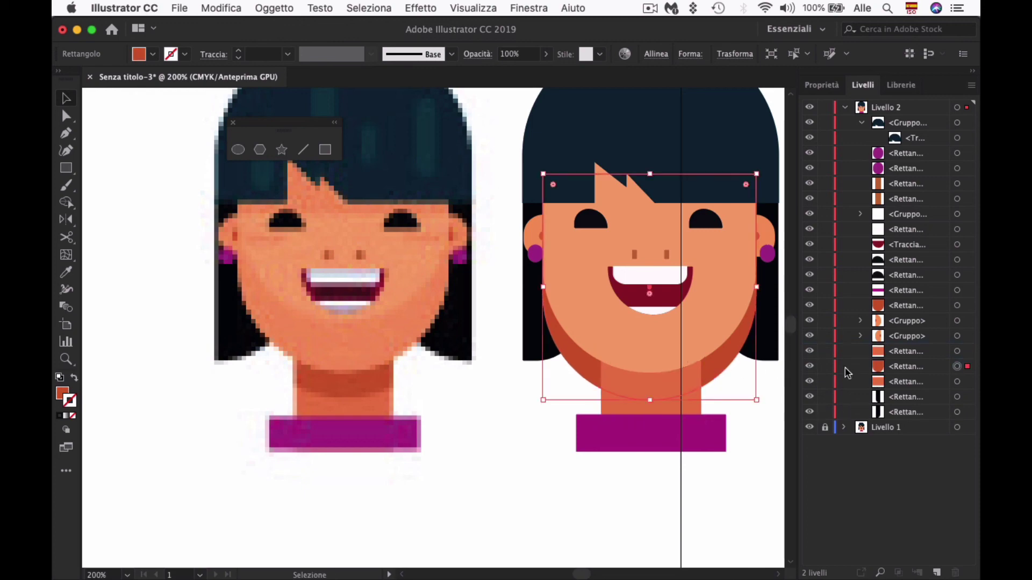
pyautogui.click(719, 379)
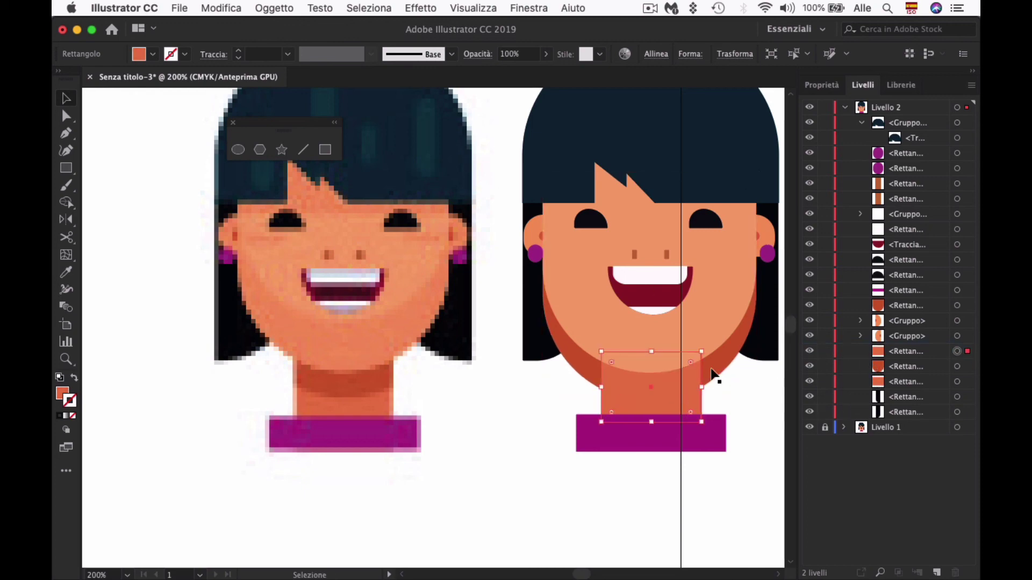
pyautogui.press('Delete')
pyautogui.press('a')
# Step: Paste a face-shadow copy in front and clip the neck copy to the face shape
pyautogui.click(720, 382)
pyautogui.hotkey('ctrl', 'c')
pyautogui.hotkey('ctrl', 'f')
pyautogui.press('v')
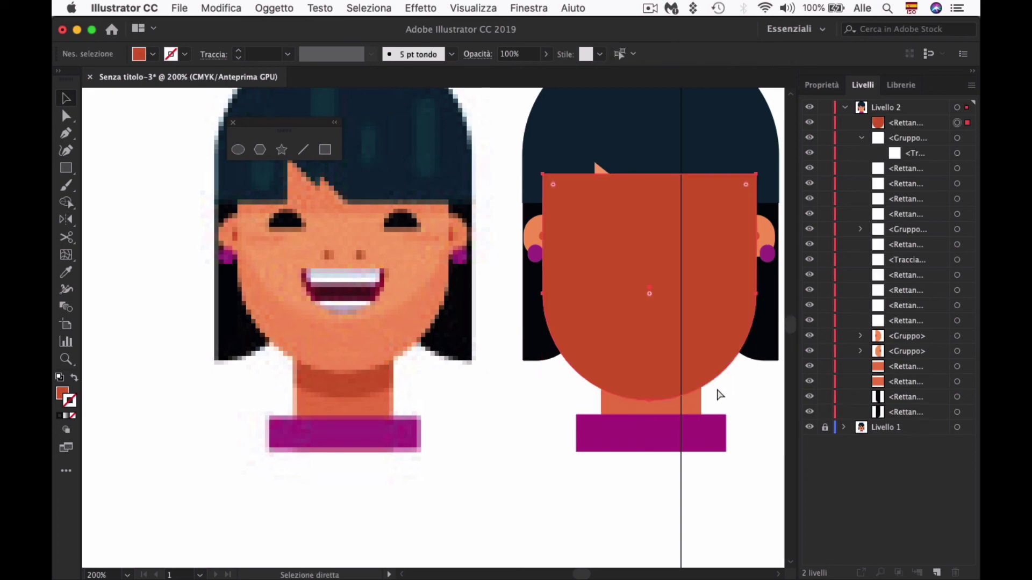
pyautogui.keyDown('shift'); pyautogui.click(692, 402); pyautogui.keyUp('shift')
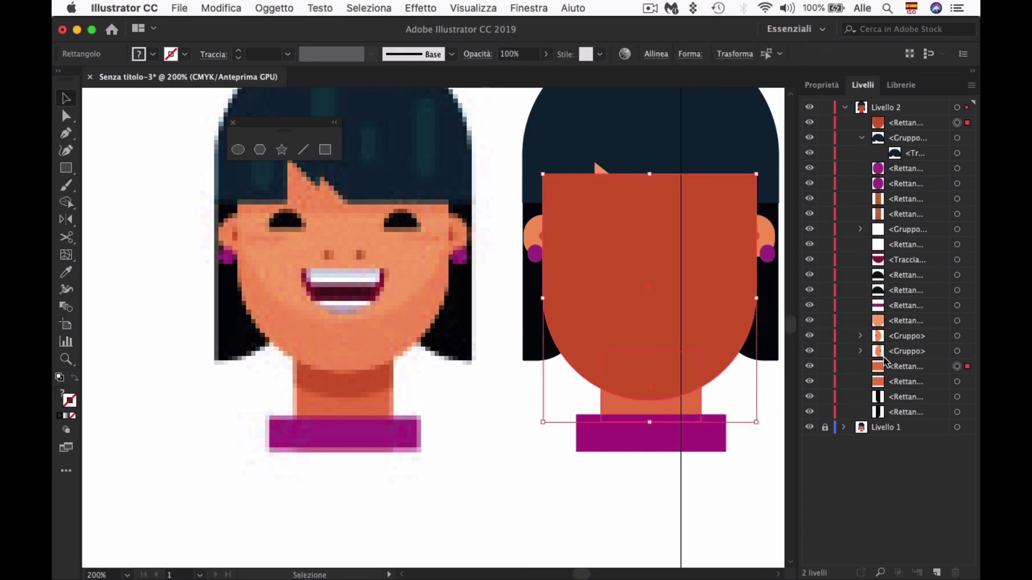
pyautogui.rightClick(693, 410)
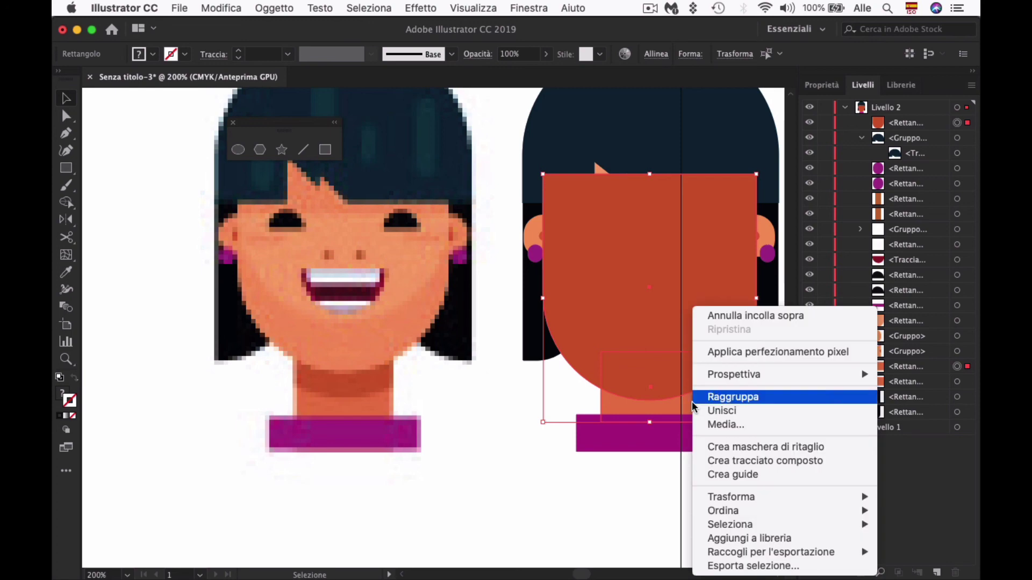
pyautogui.click(727, 450)
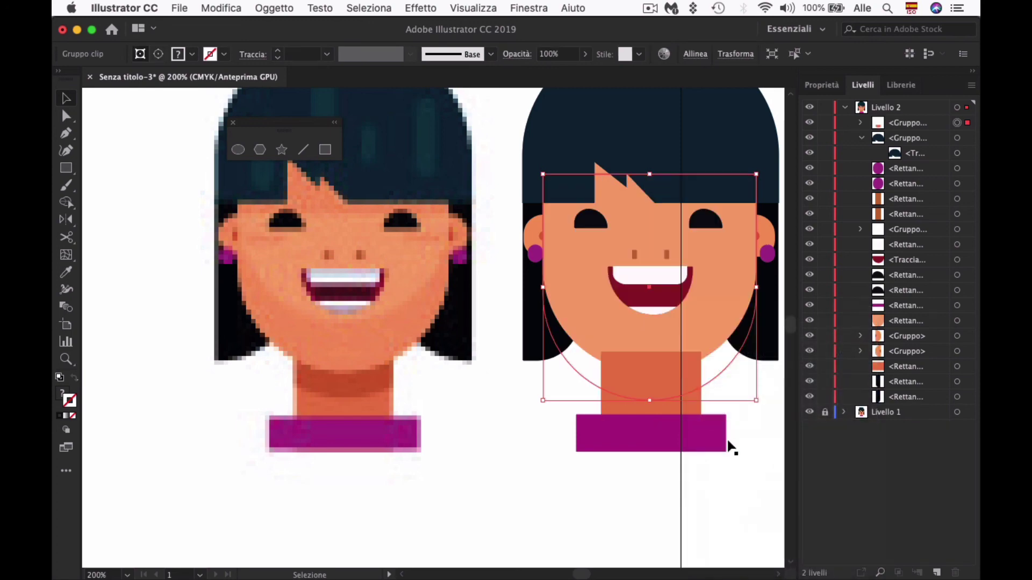
# Step: Undo the clipped brown shading, then paste a fresh copy of the face shape in front
pyautogui.hotkey('ctrl', 'z')
pyautogui.hotkey('ctrl', '[')
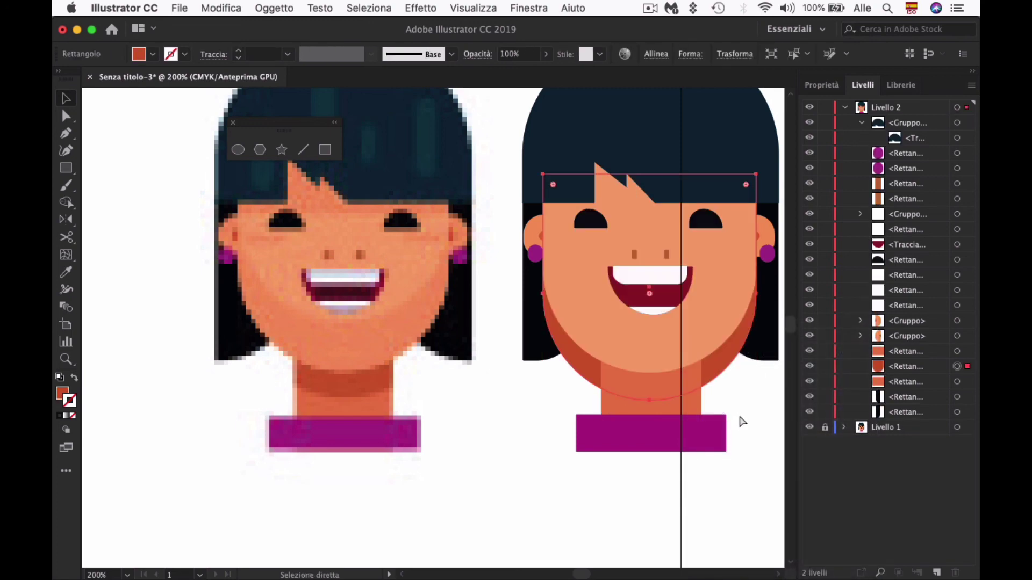
pyautogui.hotkey('ctrl', '7')
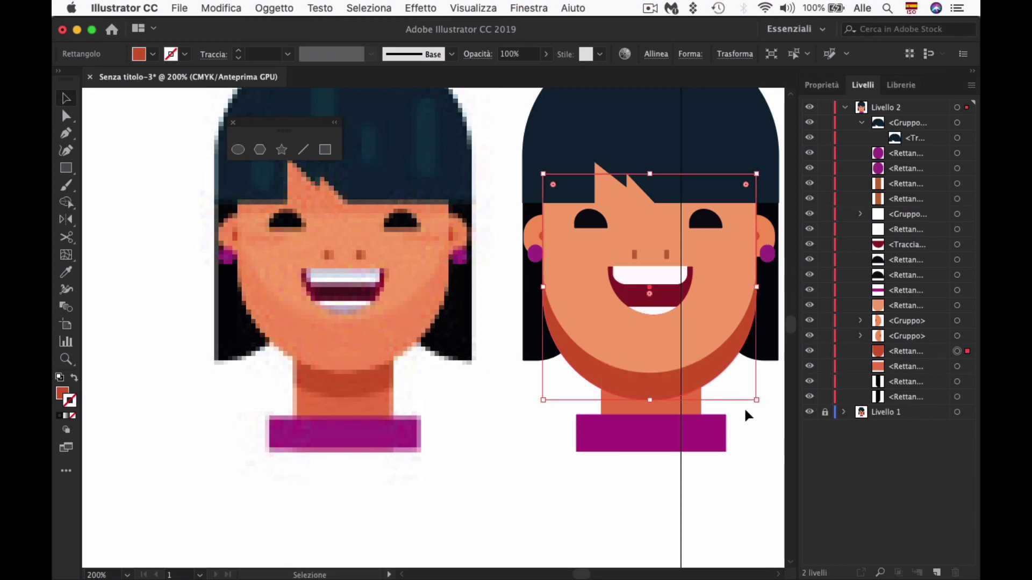
pyautogui.click(710, 396)
pyautogui.hotkey('ctrl', 'z')
pyautogui.hotkey('ctrl', 'z')
pyautogui.hotkey('ctrl', 'z')
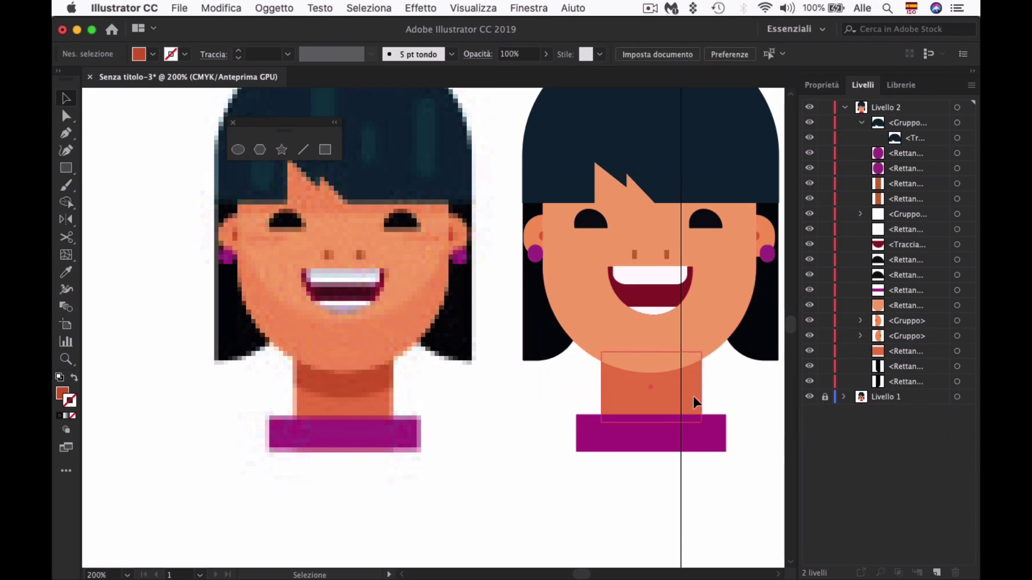
pyautogui.hotkey('ctrl', 'z')
pyautogui.hotkey('ctrl', 'shift', 'z')
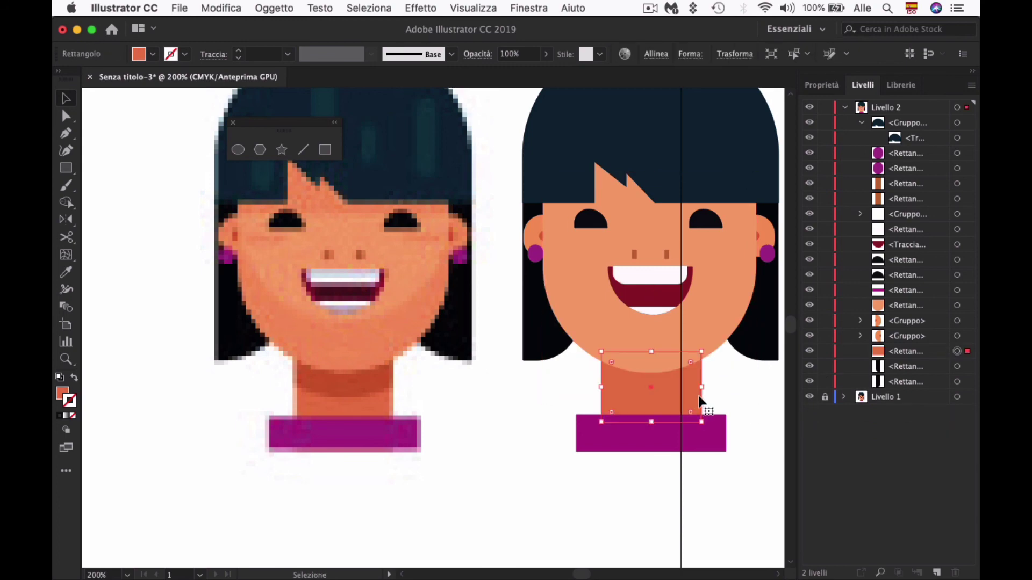
pyautogui.click(726, 382)
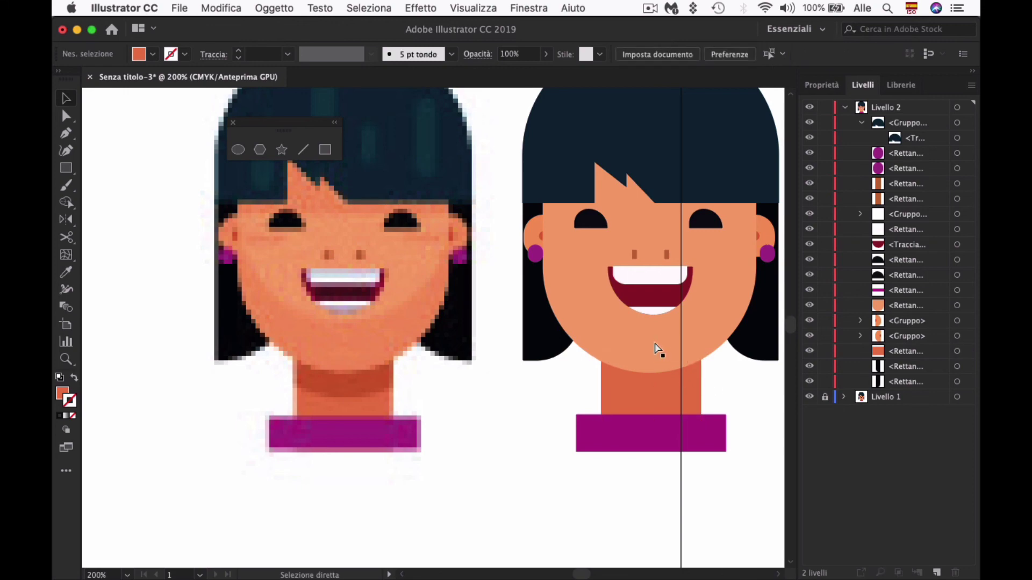
pyautogui.hotkey('ctrl', 'f')
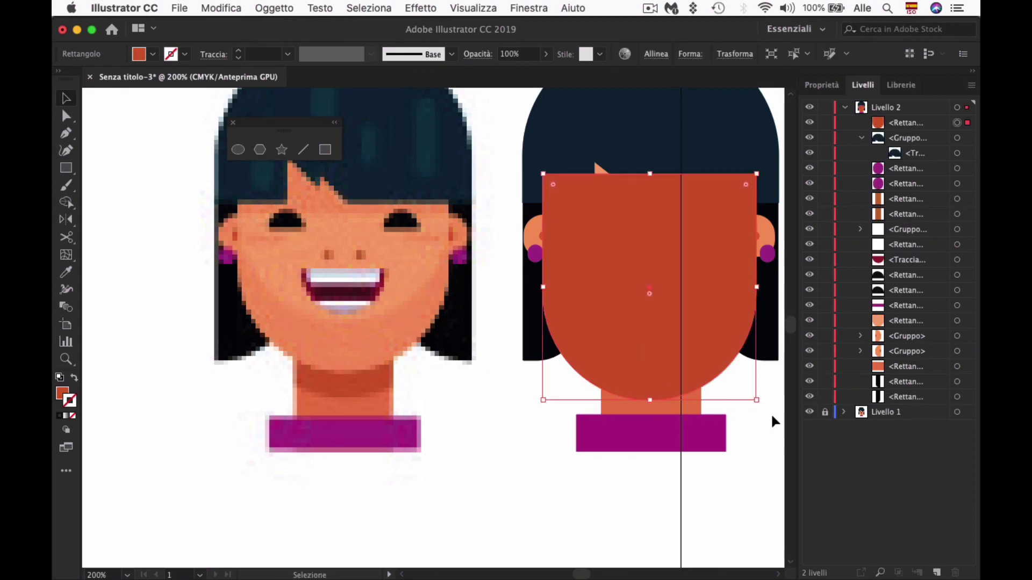
# Step: Give the pasted face copy the collar's magenta colour
pyautogui.hotkey('ctrl', 'z')
pyautogui.hotkey('ctrl', 'shift', 'z')
pyautogui.press('i')
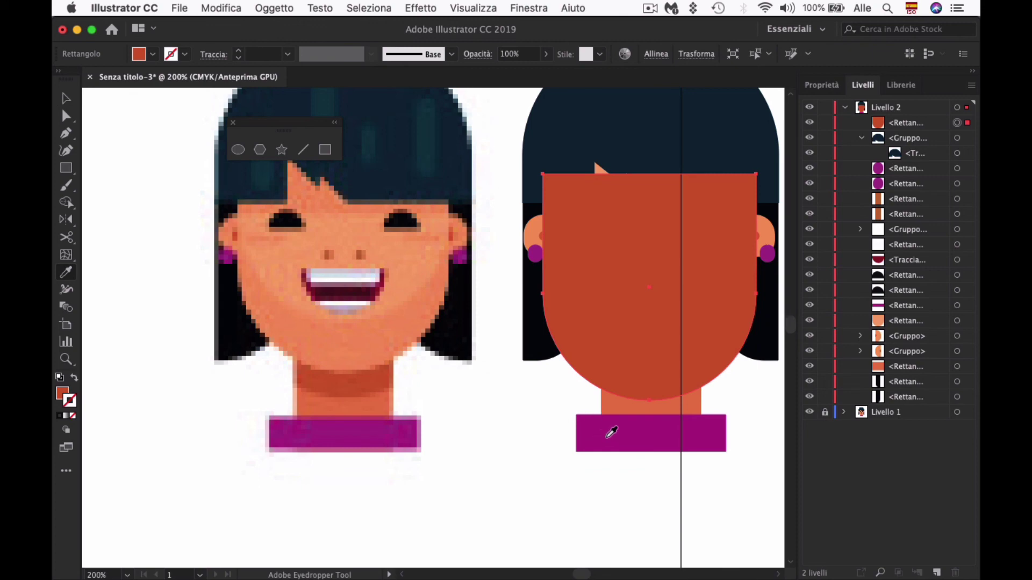
pyautogui.click(597, 430)
pyautogui.press('v')
pyautogui.click(518, 451)
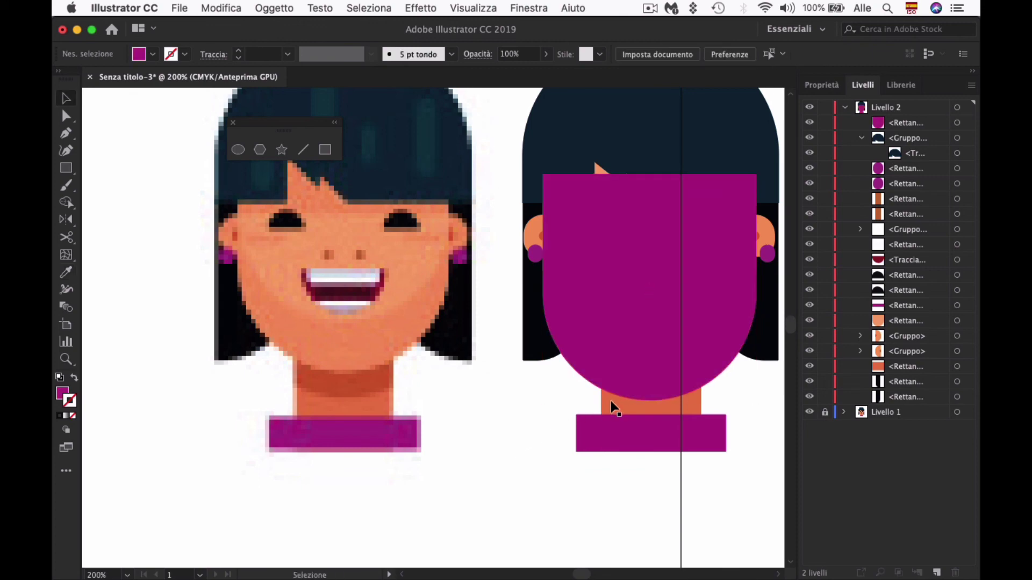
# Step: Paste a neck copy in front, clip the magenta face to it, and restack the group above the neck
pyautogui.click(613, 409)
pyautogui.press('a')
pyautogui.click(575, 357)
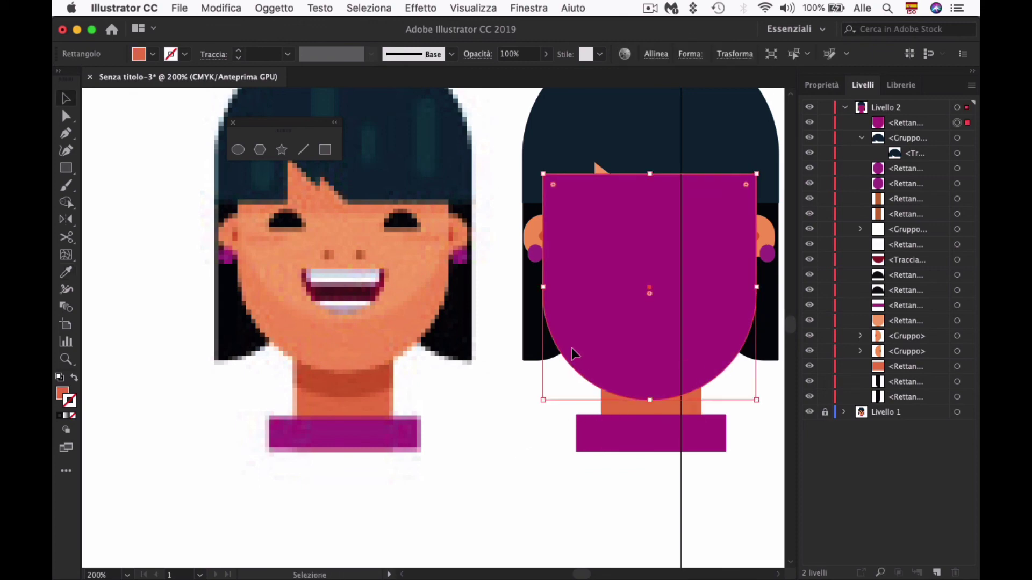
pyautogui.hotkey('ctrl', 'f')
pyautogui.press('v')
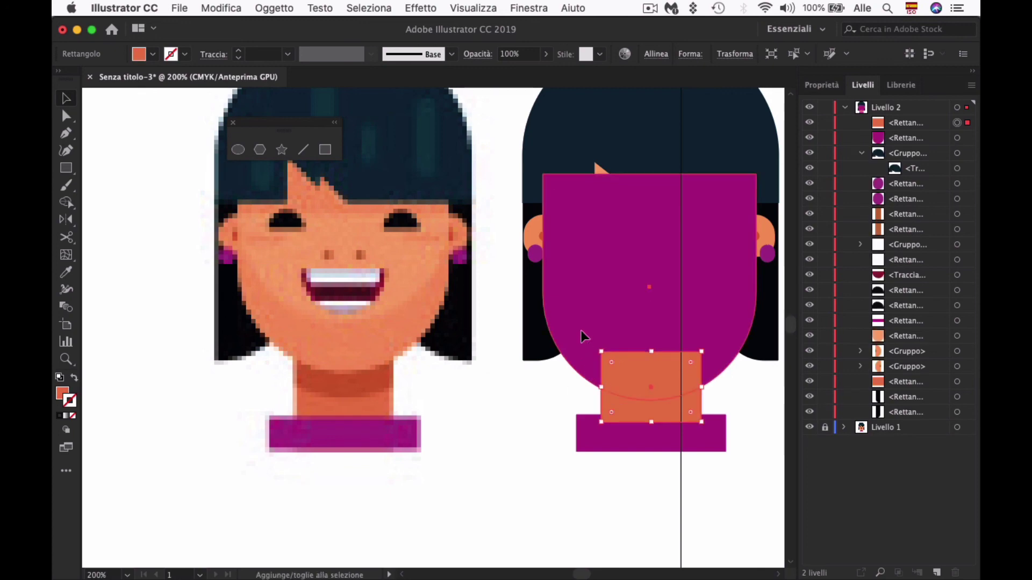
pyautogui.keyDown('shift'); pyautogui.click(583, 337); pyautogui.keyUp('shift')
pyautogui.rightClick(584, 335)
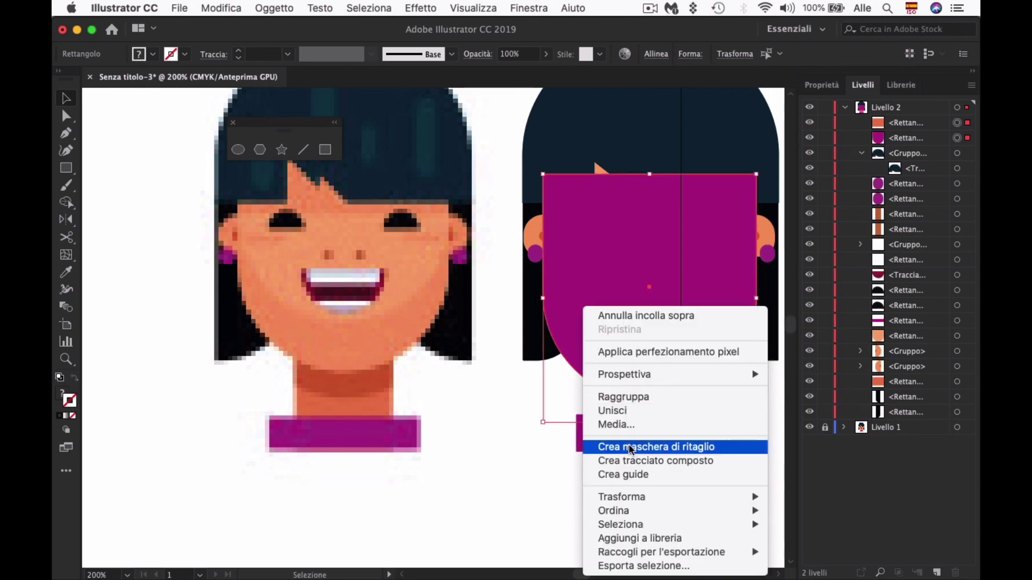
pyautogui.click(673, 446)
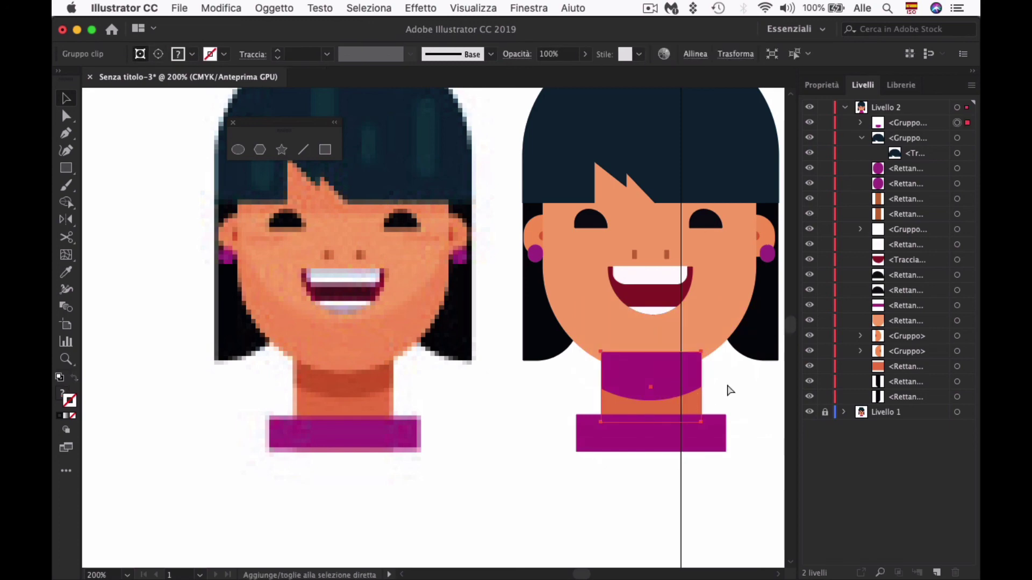
pyautogui.hotkey('ctrl', 'shift', '[')
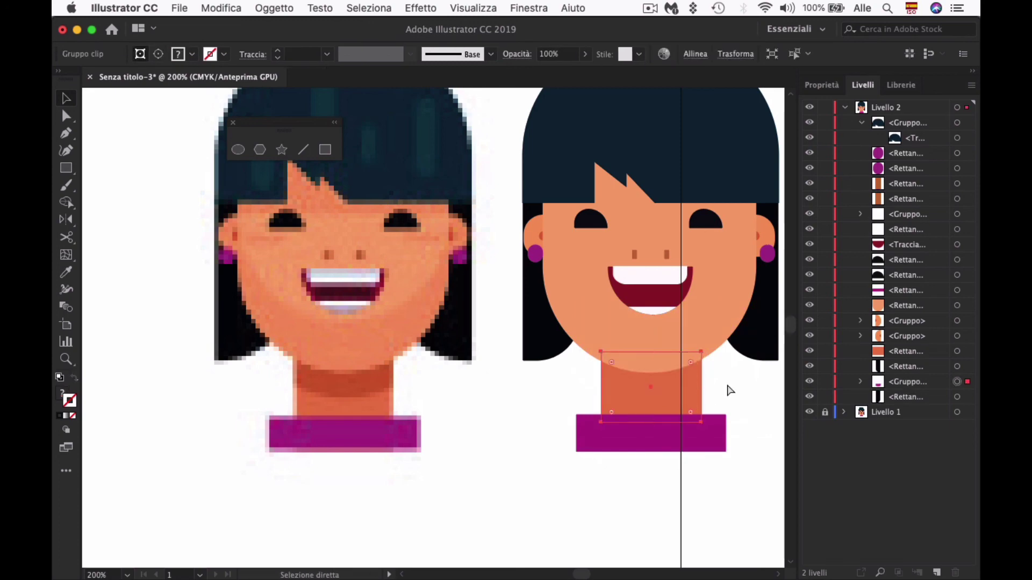
pyautogui.hotkey('ctrl', ']')
pyautogui.hotkey('ctrl', ']')
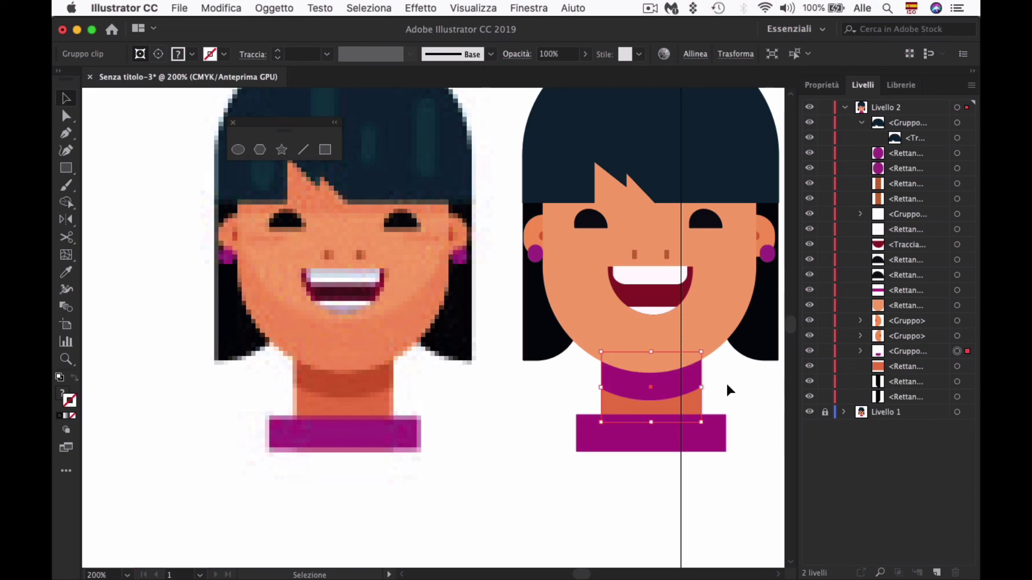
# Step: Enter the neck shadow clip group and select the shadow shape inside it
pyautogui.press('i')
pyautogui.click(377, 382)
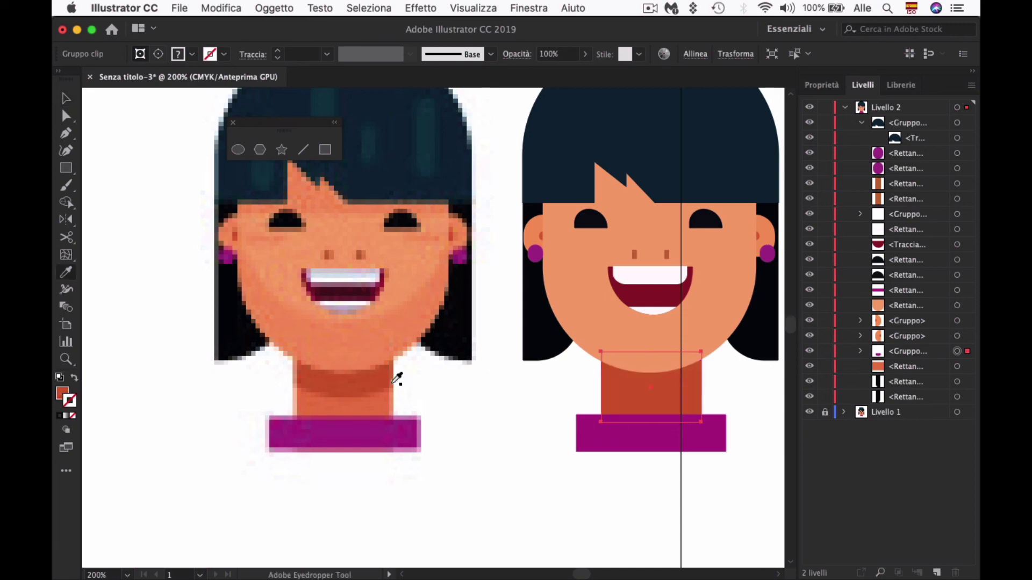
pyautogui.press('a')
pyautogui.hotkey('ctrl', 'z')
pyautogui.click(623, 385)
pyautogui.press('v')
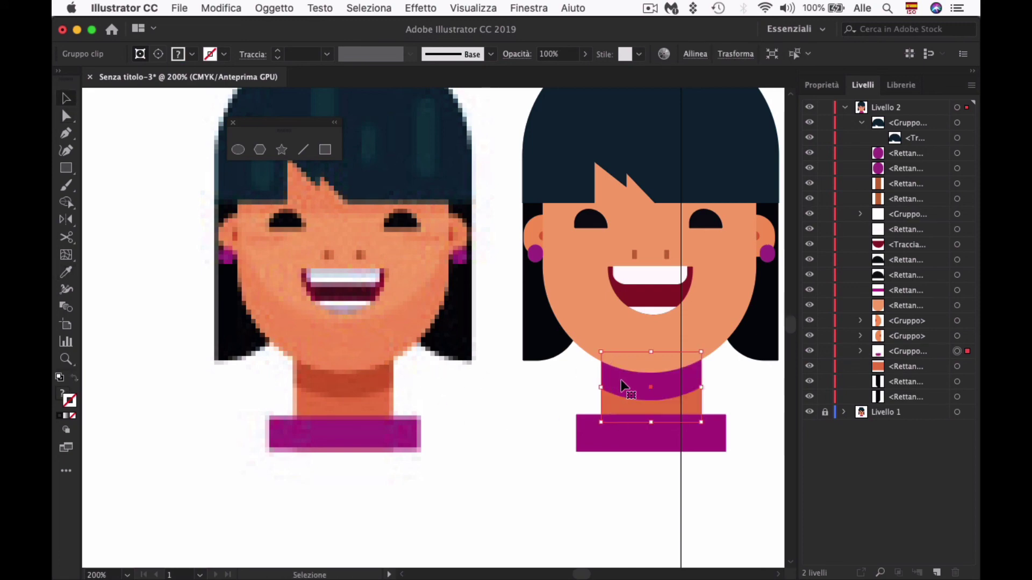
pyautogui.doubleClick(623, 384)
pyautogui.click(619, 379)
# Step: Apply the reference's skin tone to the clip ellipse and exit the group
pyautogui.press('a')
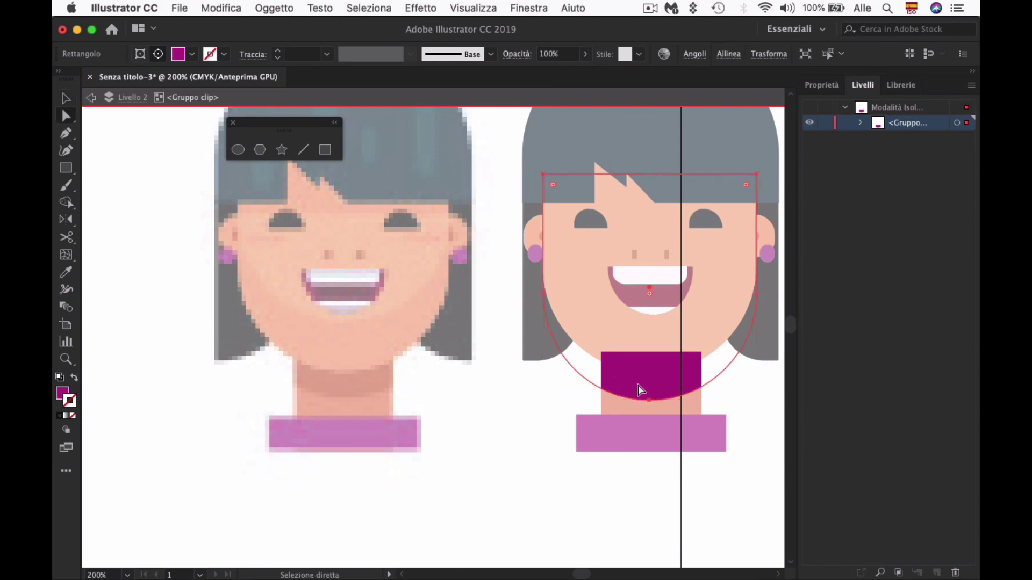
pyautogui.click(650, 401)
pyautogui.press('i')
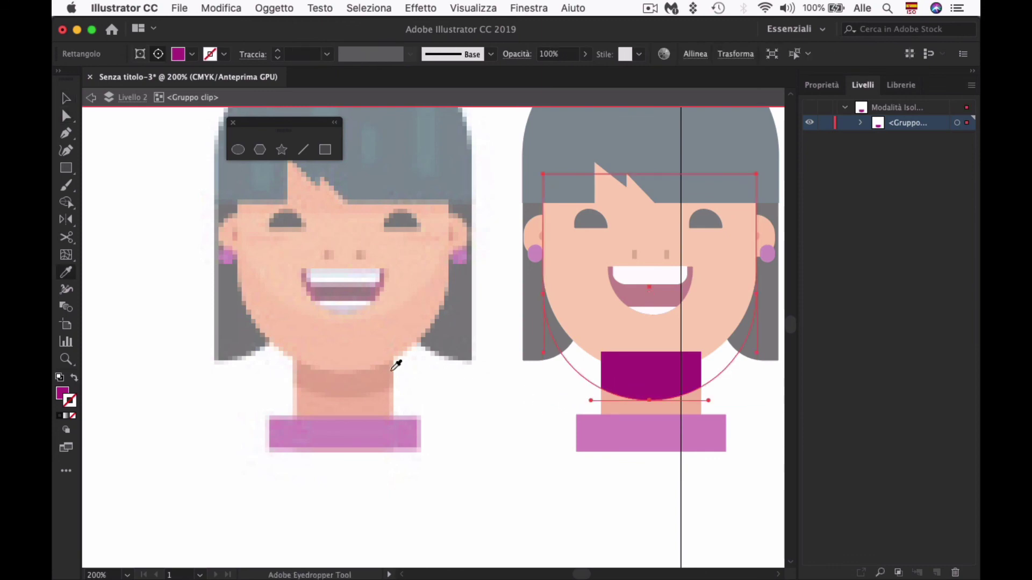
pyautogui.click(385, 373)
pyautogui.press('v')
pyautogui.click(505, 379)
pyautogui.doubleClick(505, 380)
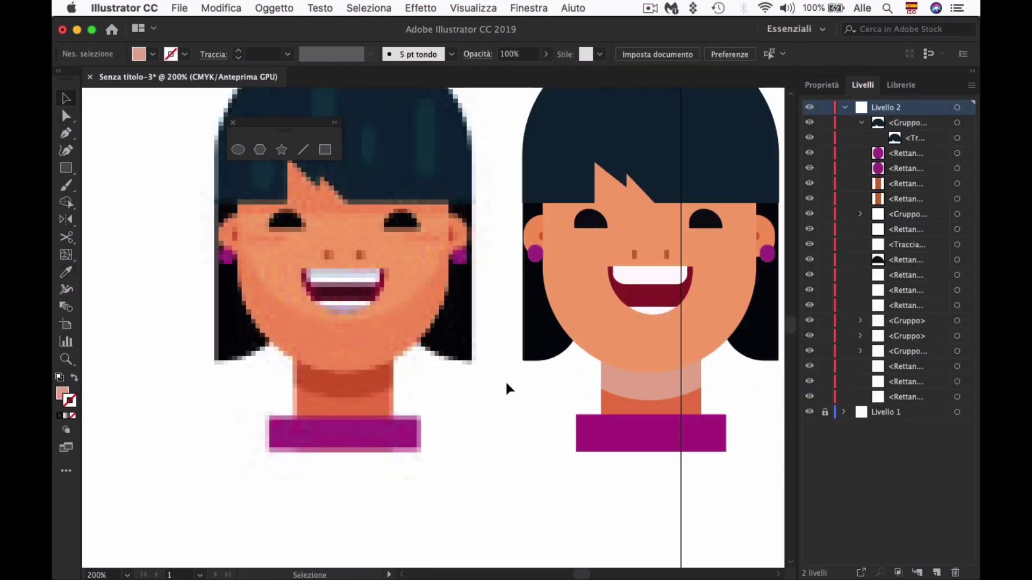
# Step: Fill the neck shadow with the reference neck's darker orange and zoom out to 100%
pyautogui.press('a')
pyautogui.click(633, 397)
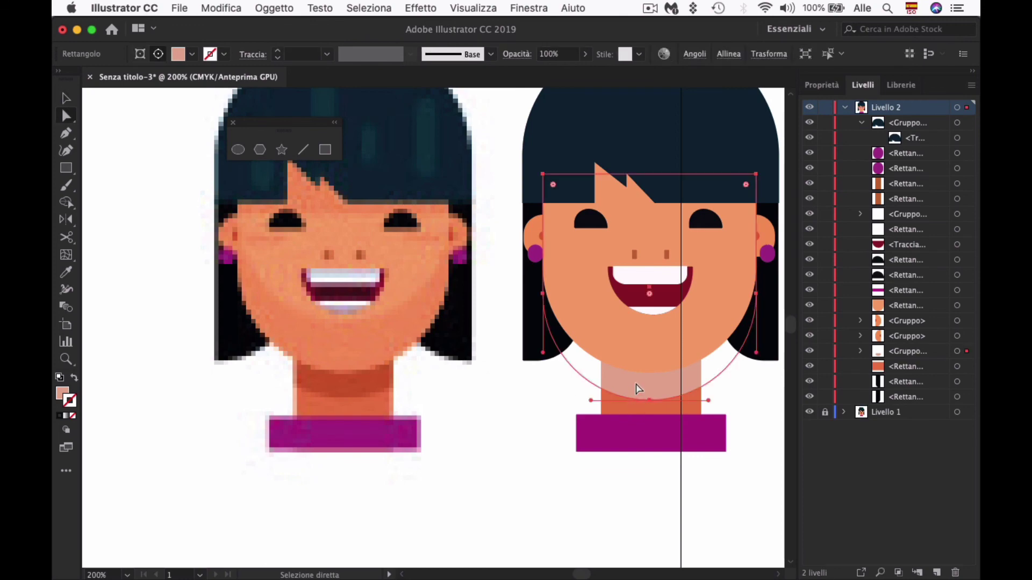
pyautogui.press('i')
pyautogui.click(379, 372)
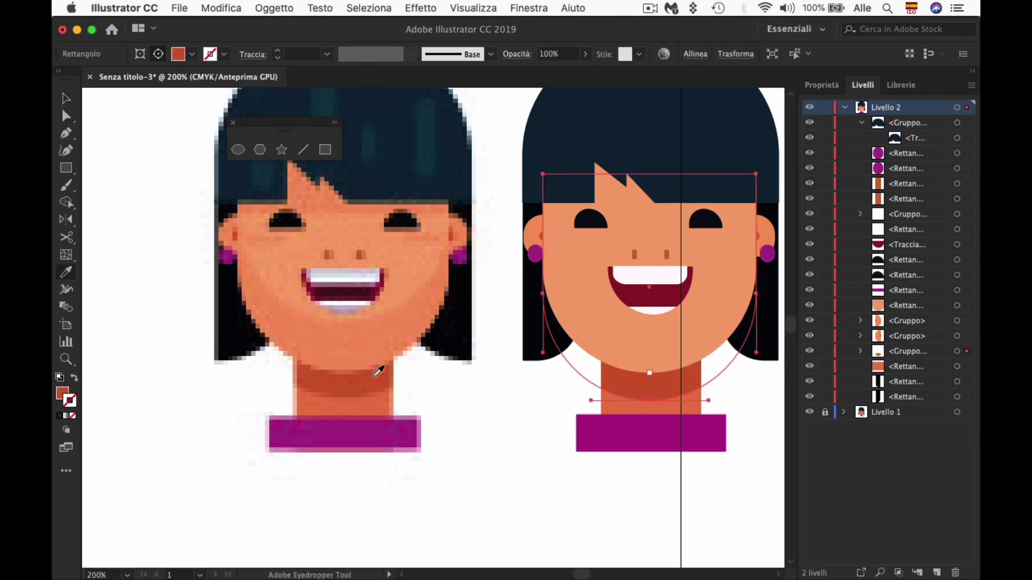
pyautogui.press('a')
pyautogui.click(529, 389)
pyautogui.press('z')
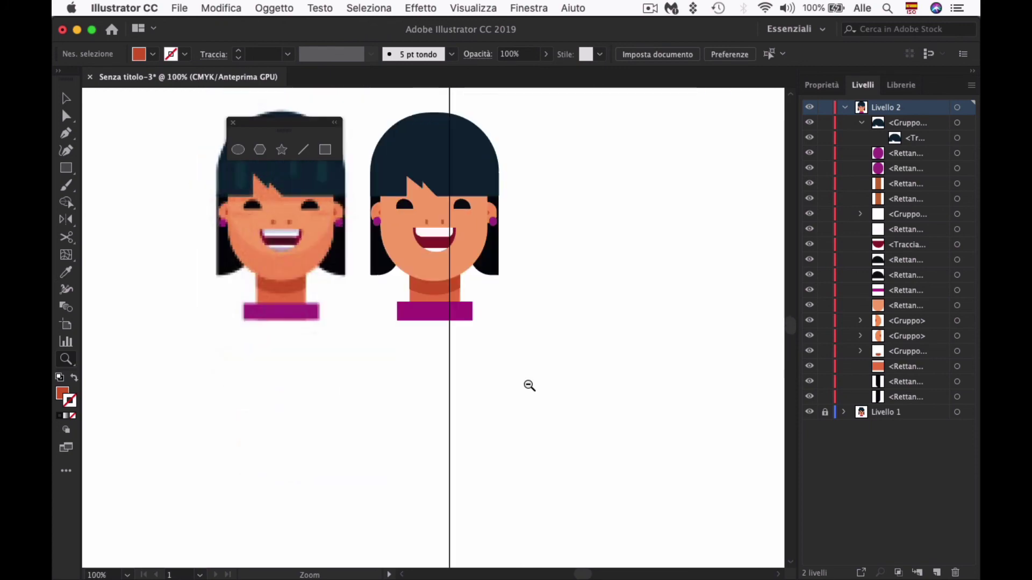
pyautogui.moveTo(581, 328); pyautogui.dragTo(598, 347)
pyautogui.press('b')
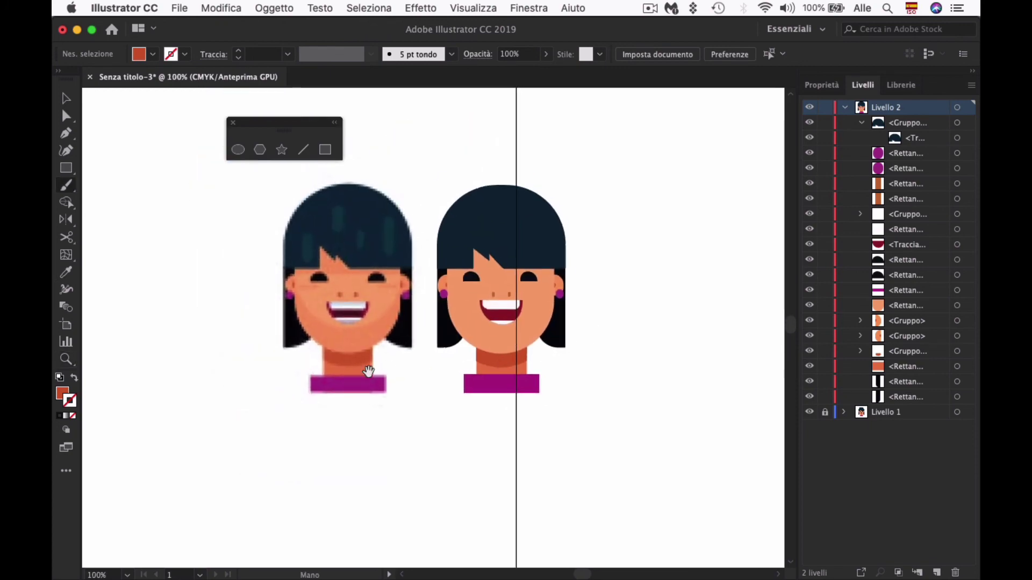
pyautogui.moveTo(409, 362); pyautogui.dragTo(452, 387)
pyautogui.press('v')
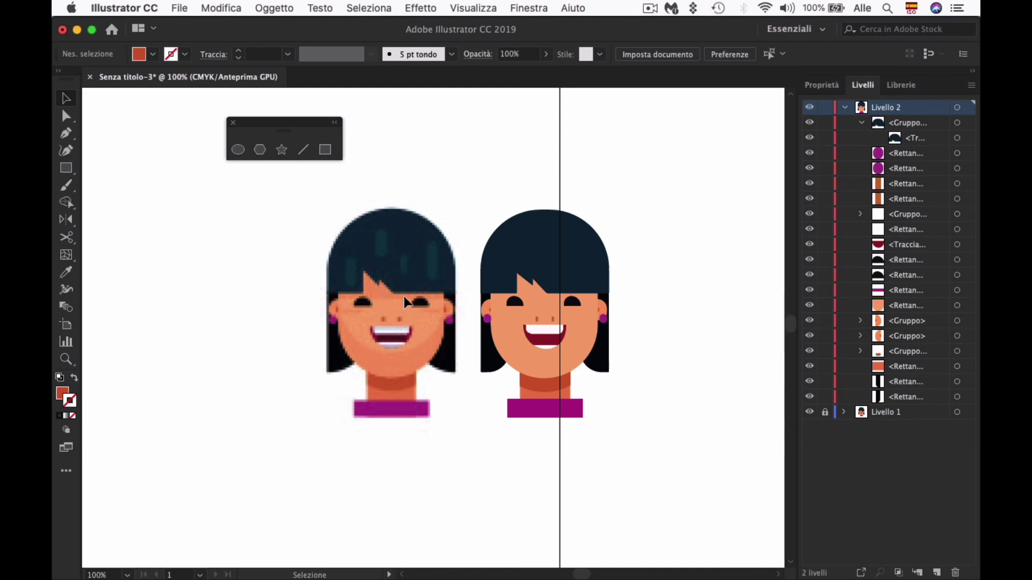
pyautogui.moveTo(593, 322)
pyautogui.mouseDown()
pyautogui.moveTo(604, 328)
pyautogui.moveTo(594, 366)
pyautogui.mouseUp()
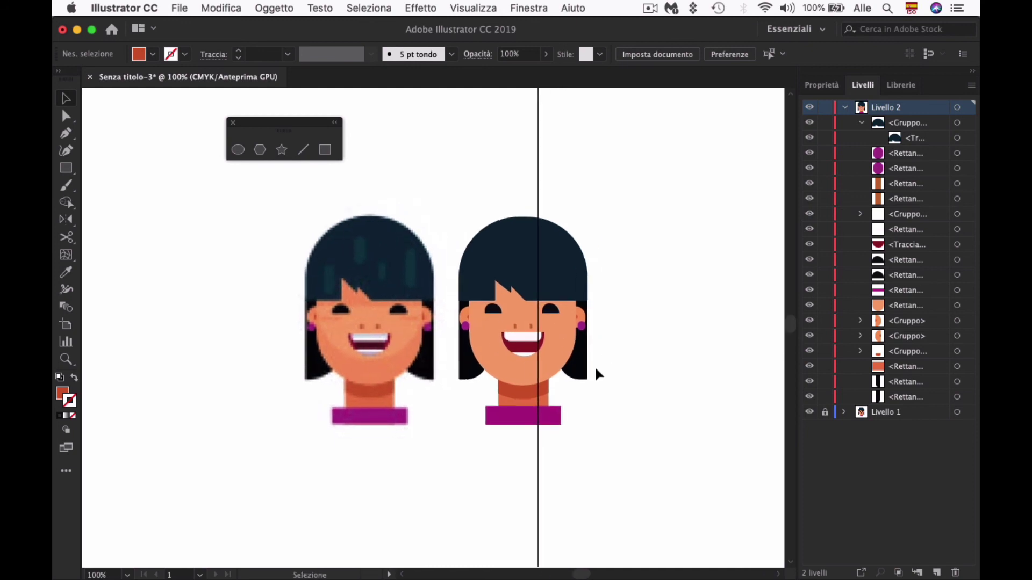